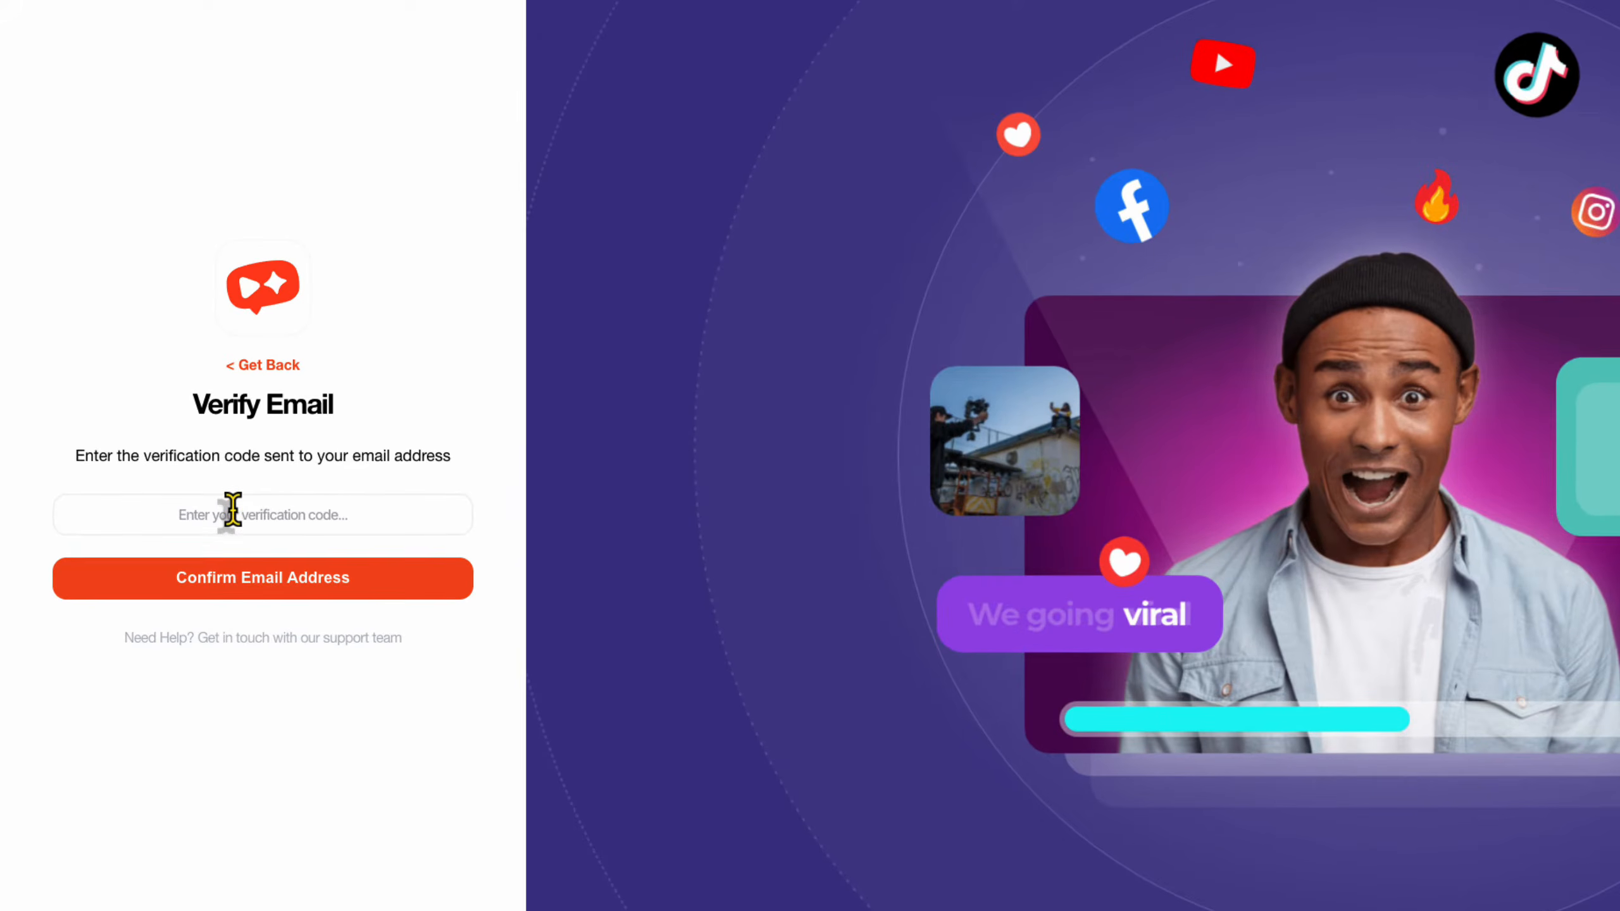
Paste the emailed verification code into the field and confirm the email address.
right_click(233, 514)
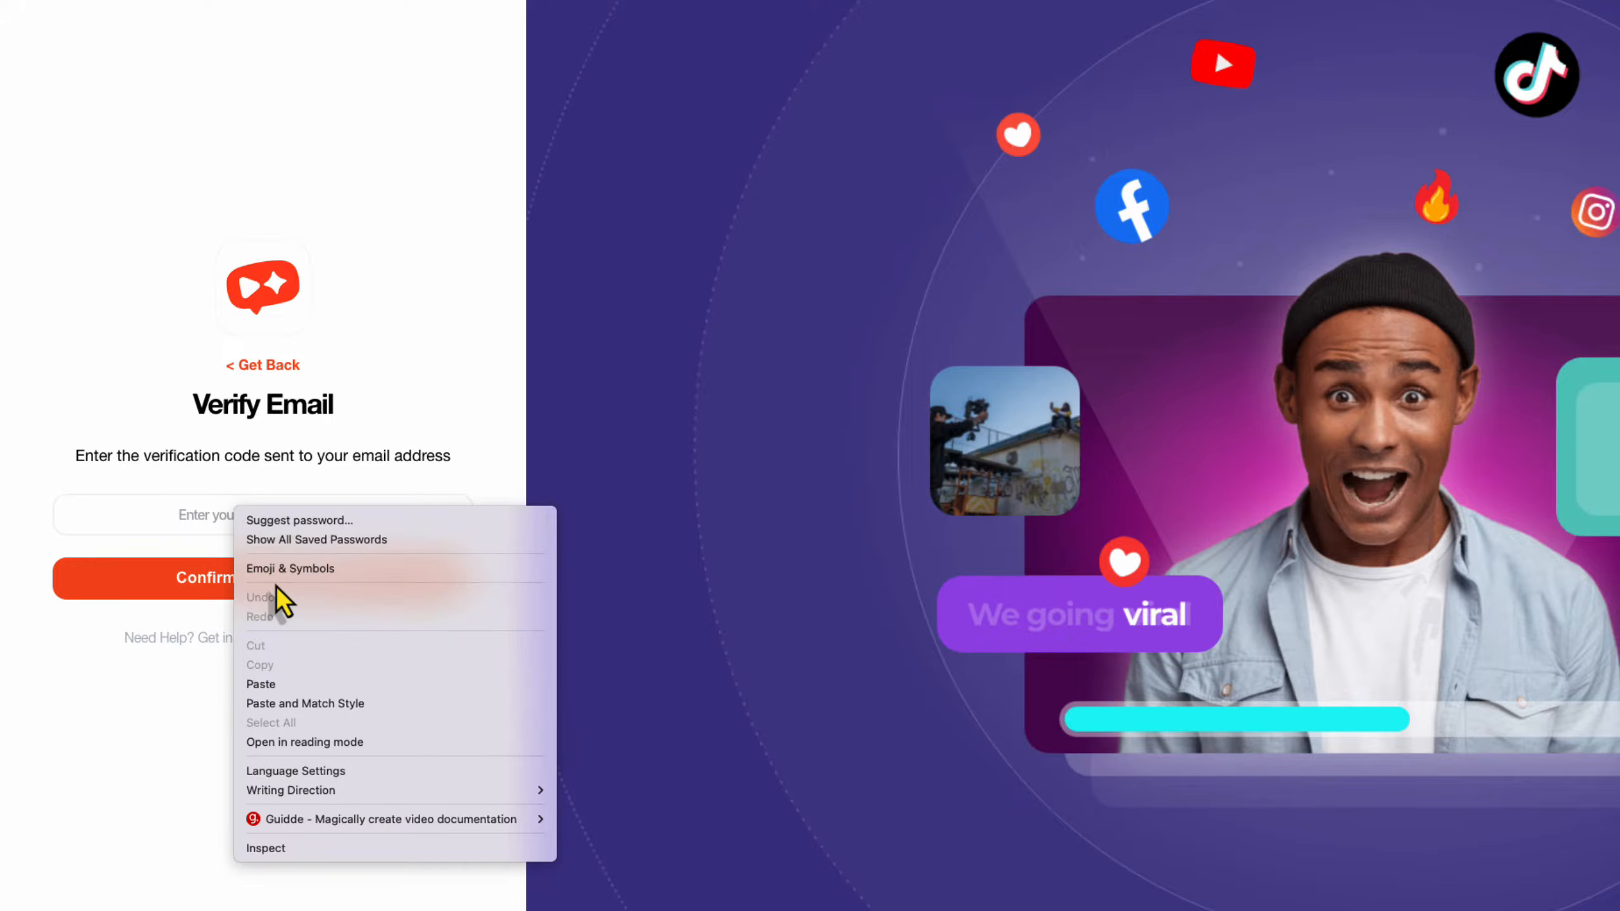
left_click(280, 688)
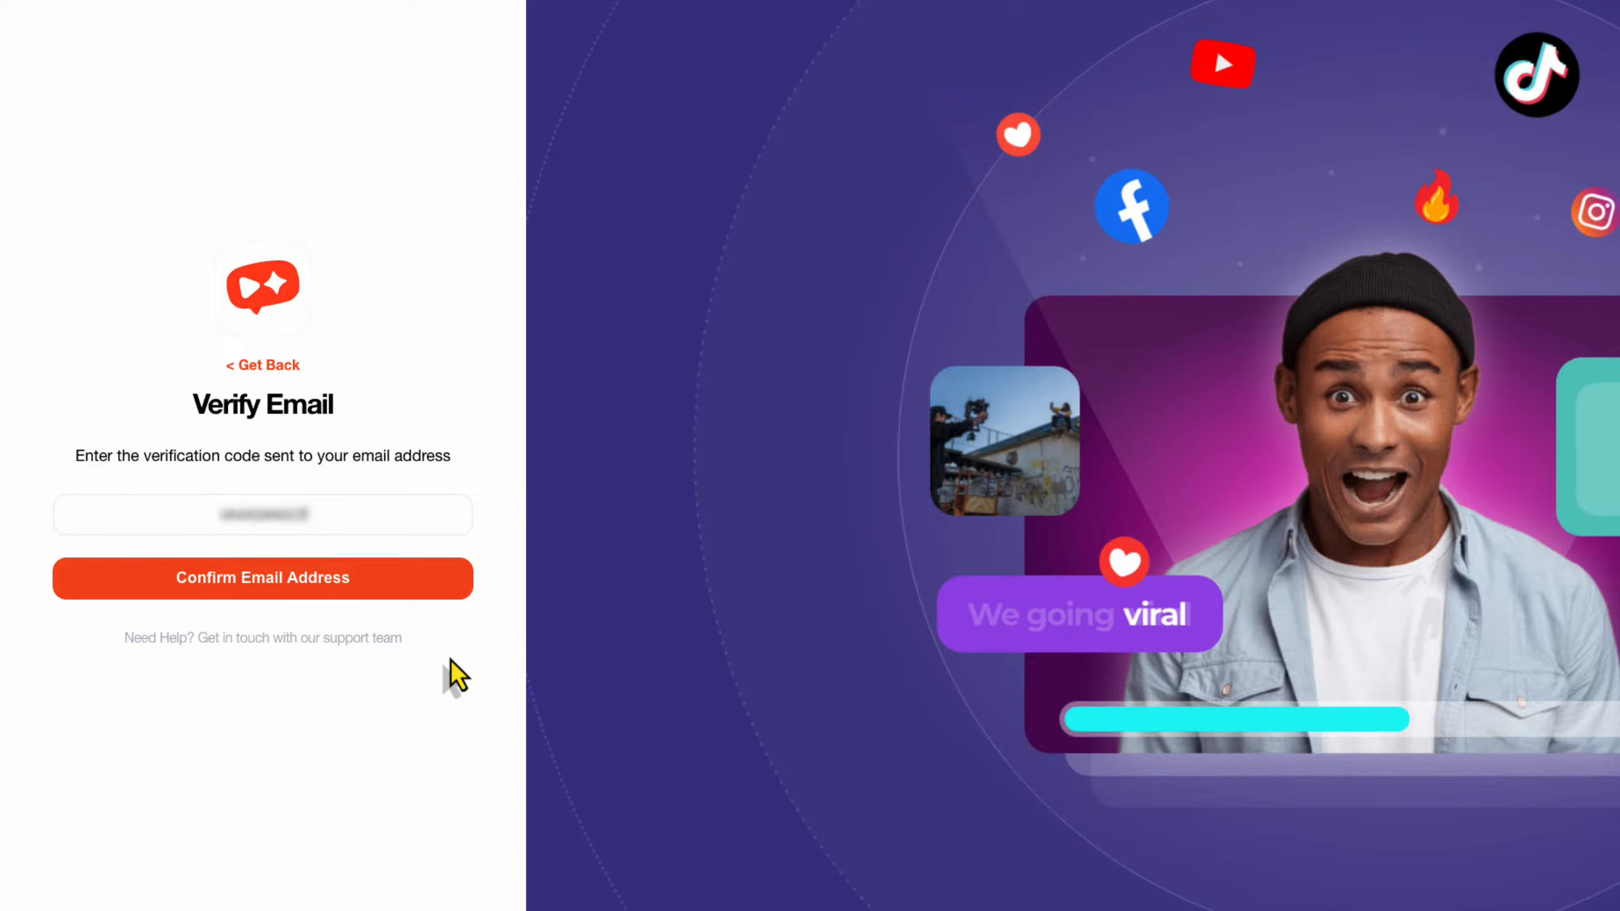
left_click(420, 595)
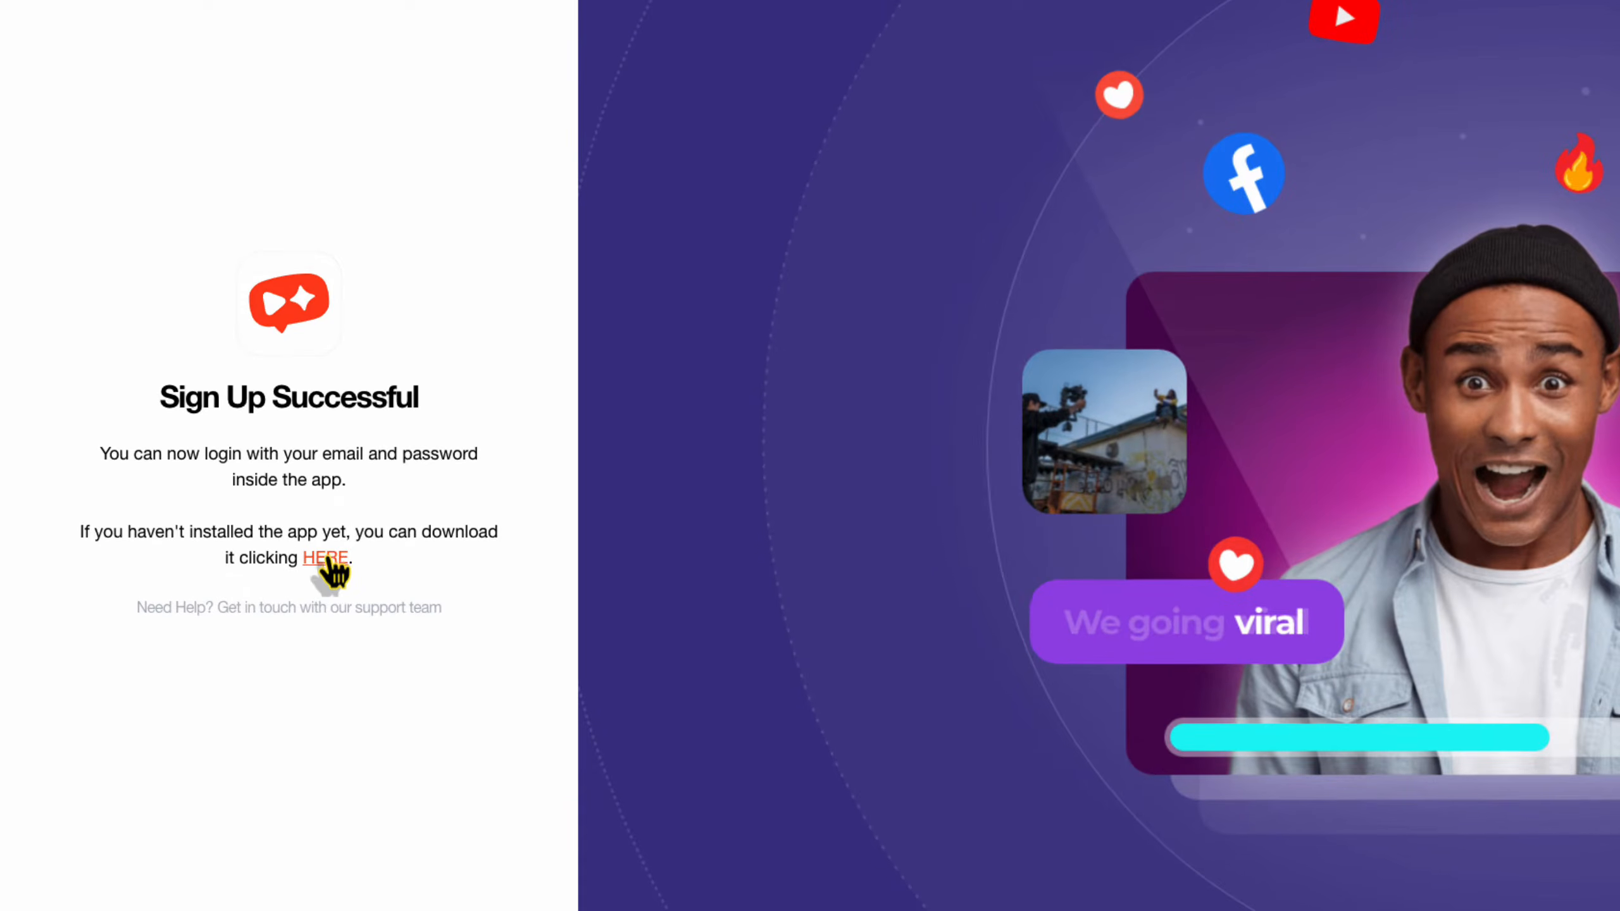
left_click(325, 558)
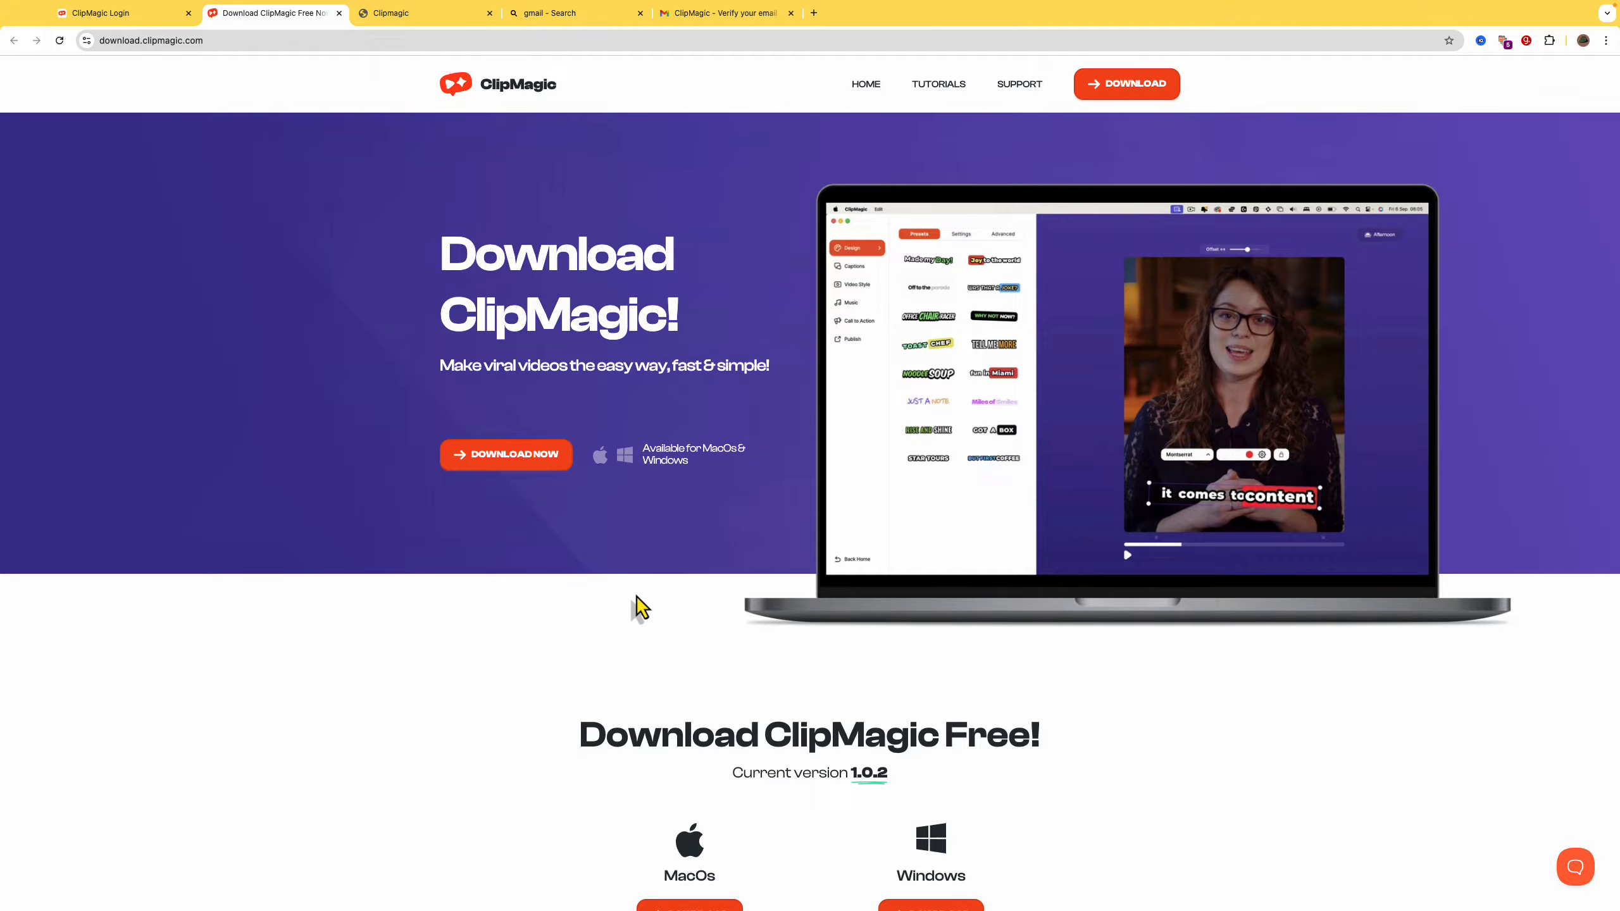
Scroll the download page past the macOS and Windows installers to the Windows installation guide.
scroll(777, 687, "down", 3)
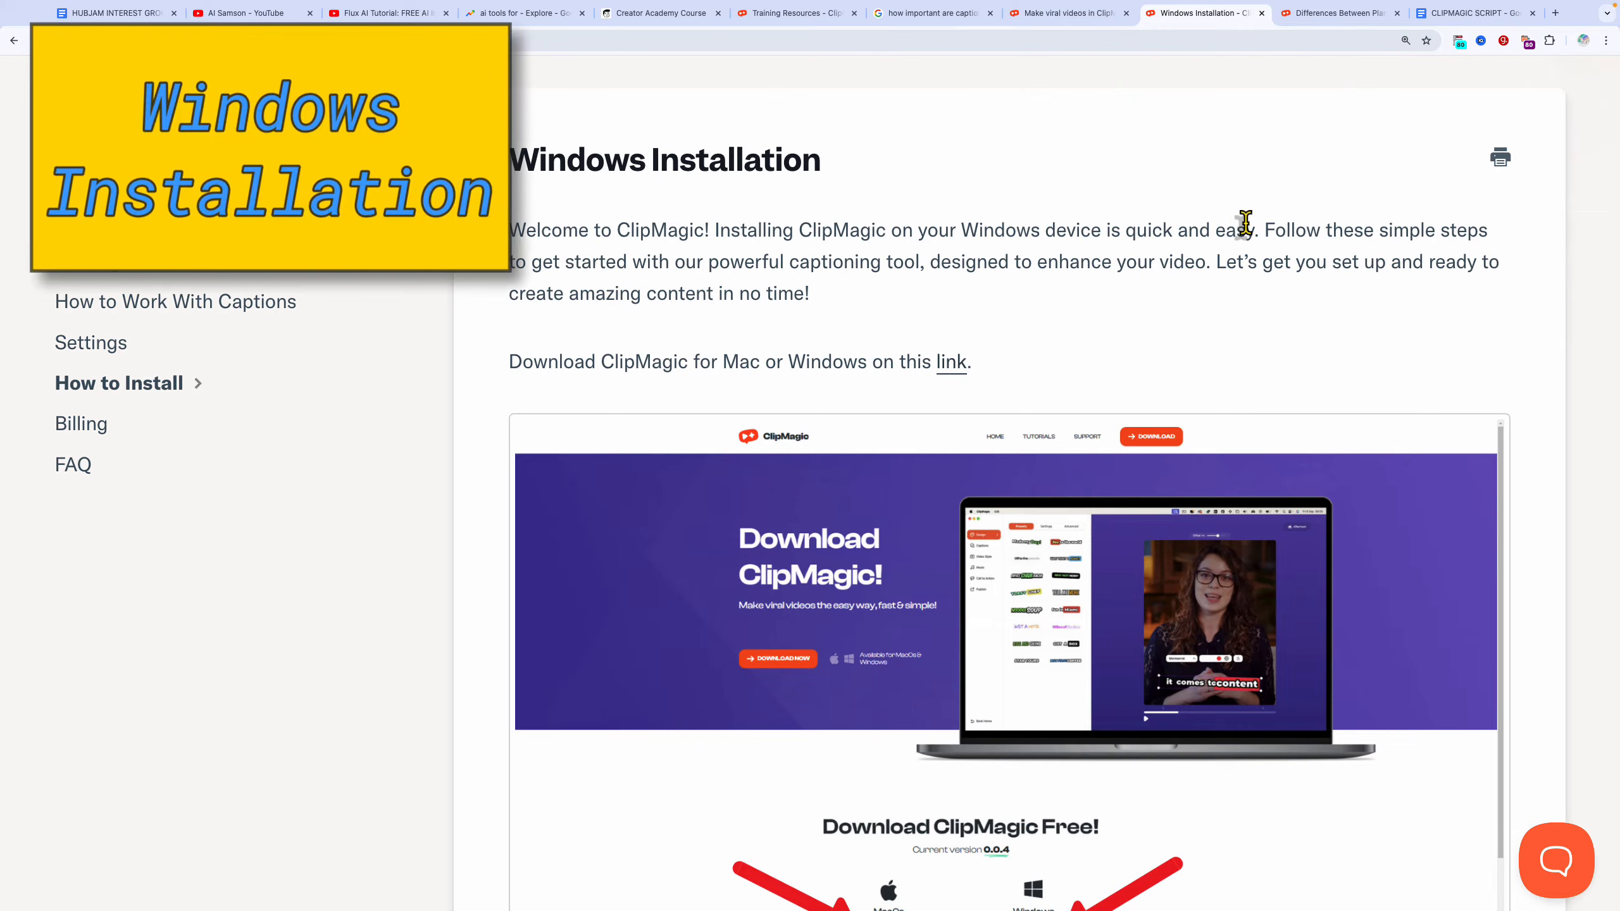
scroll(1245, 223, "down", 2)
scroll(1245, 229, "down", 7)
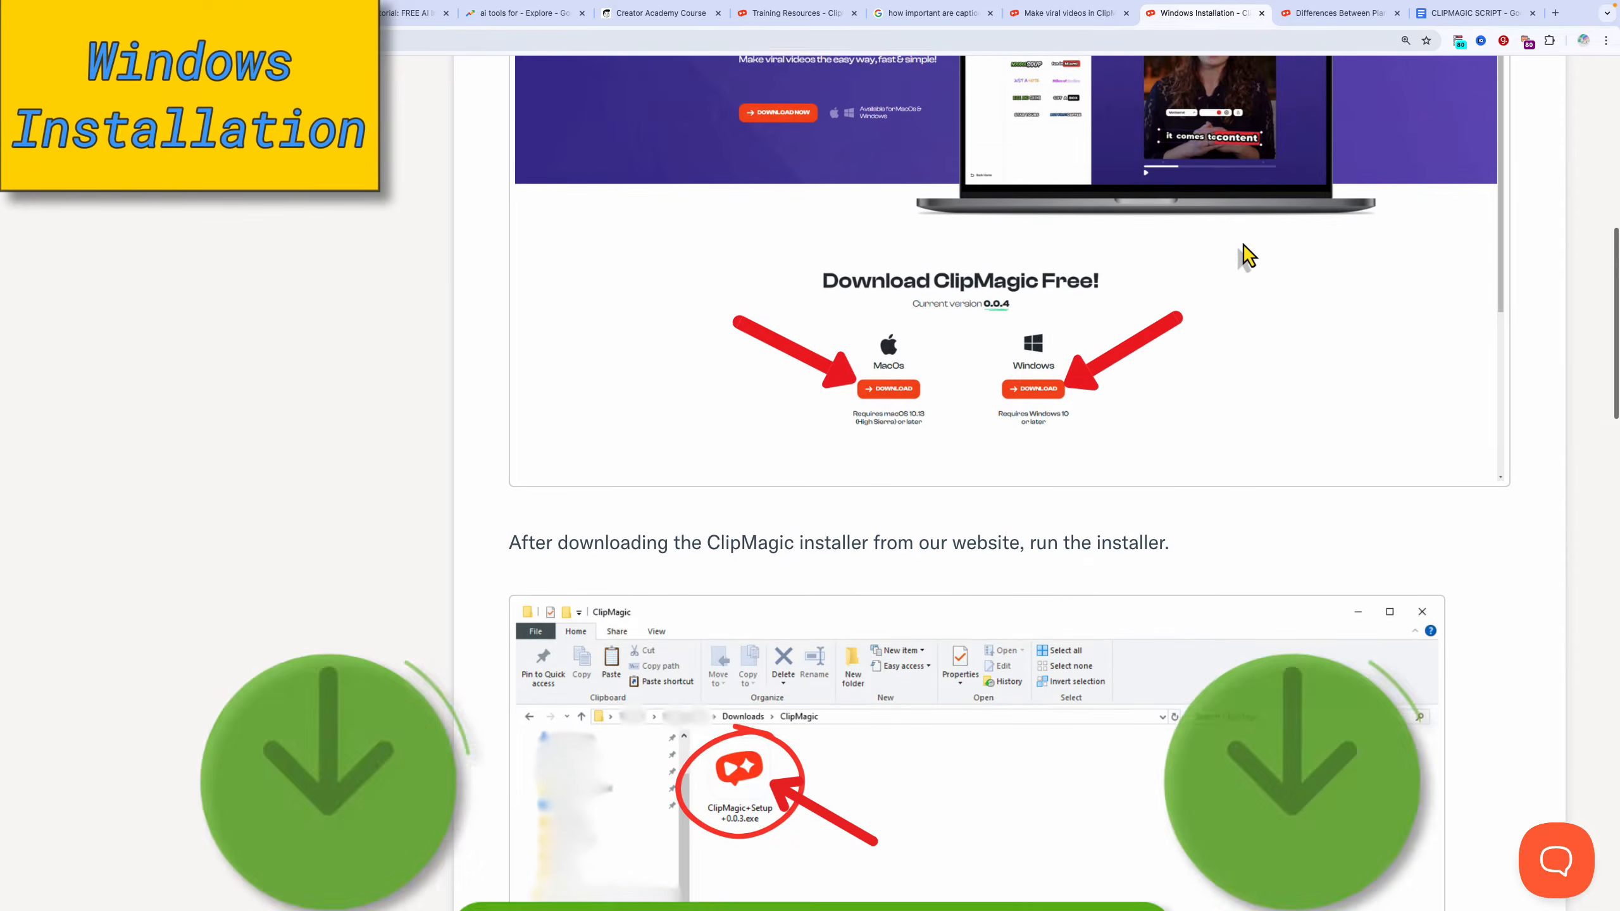
scroll(1247, 255, "down", 4)
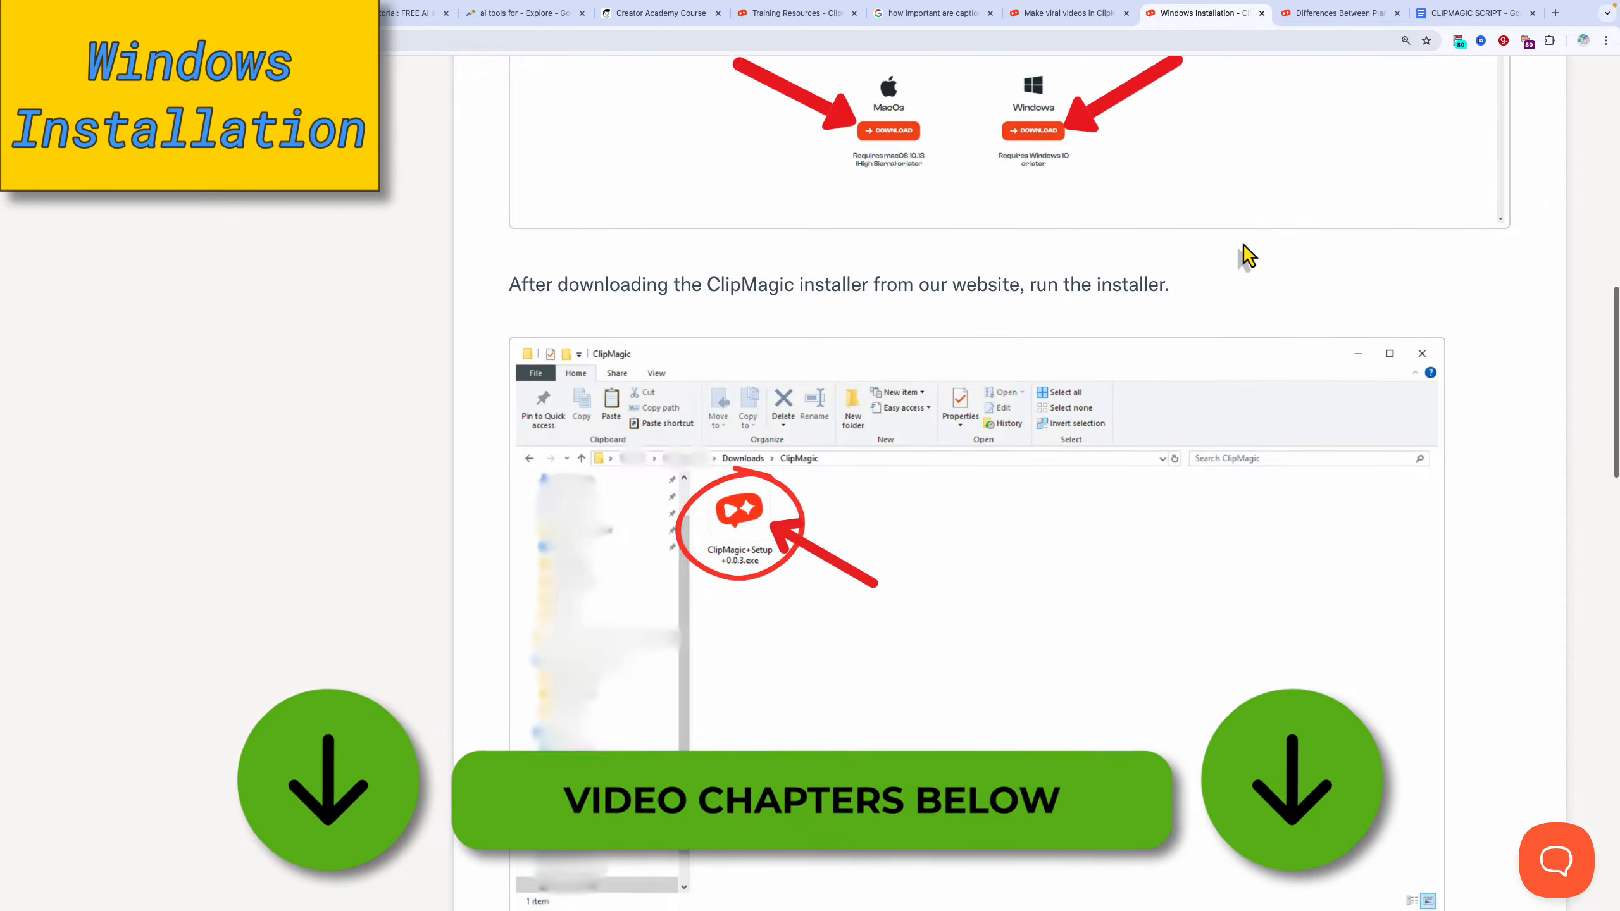
scroll(1246, 255, "down", 1)
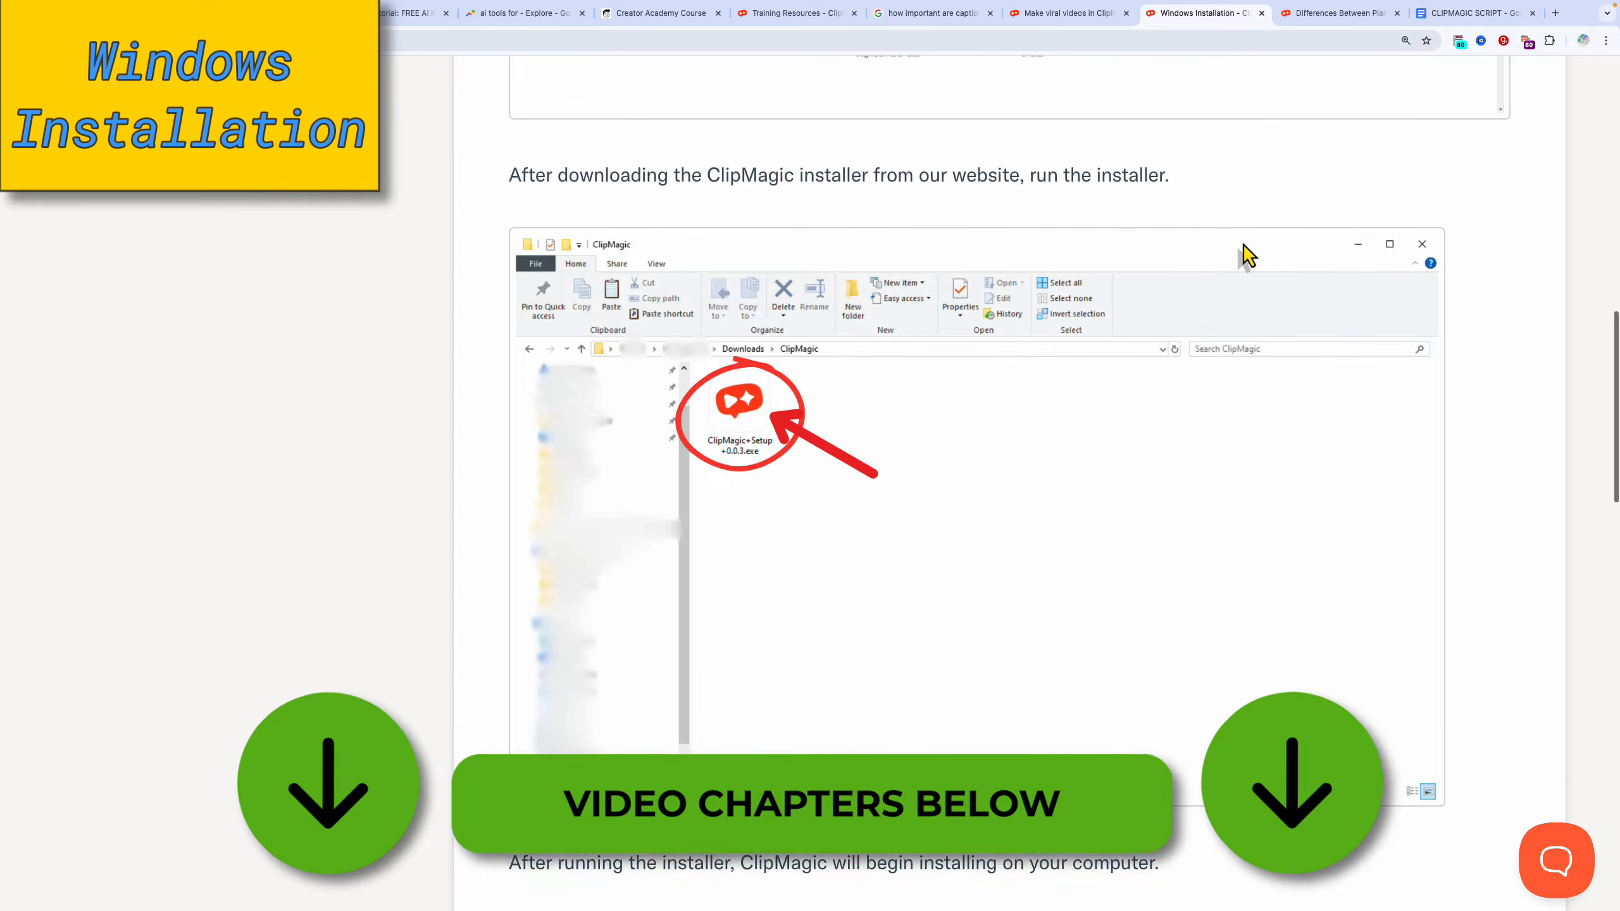
scroll(1246, 255, "down", 6)
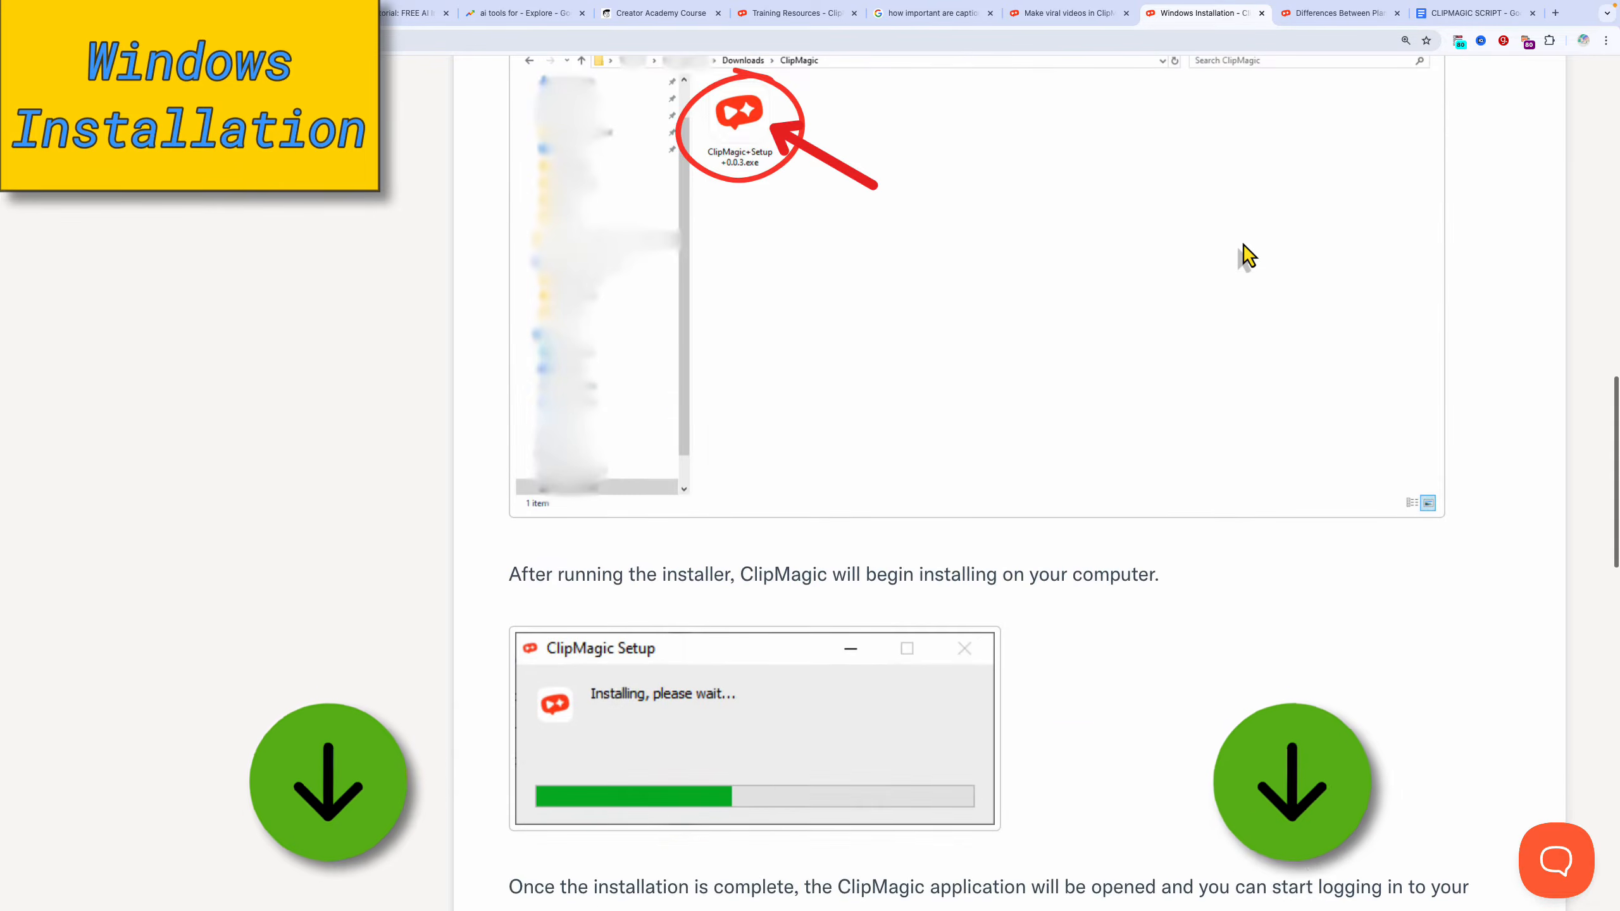
scroll(1247, 255, "down", 2)
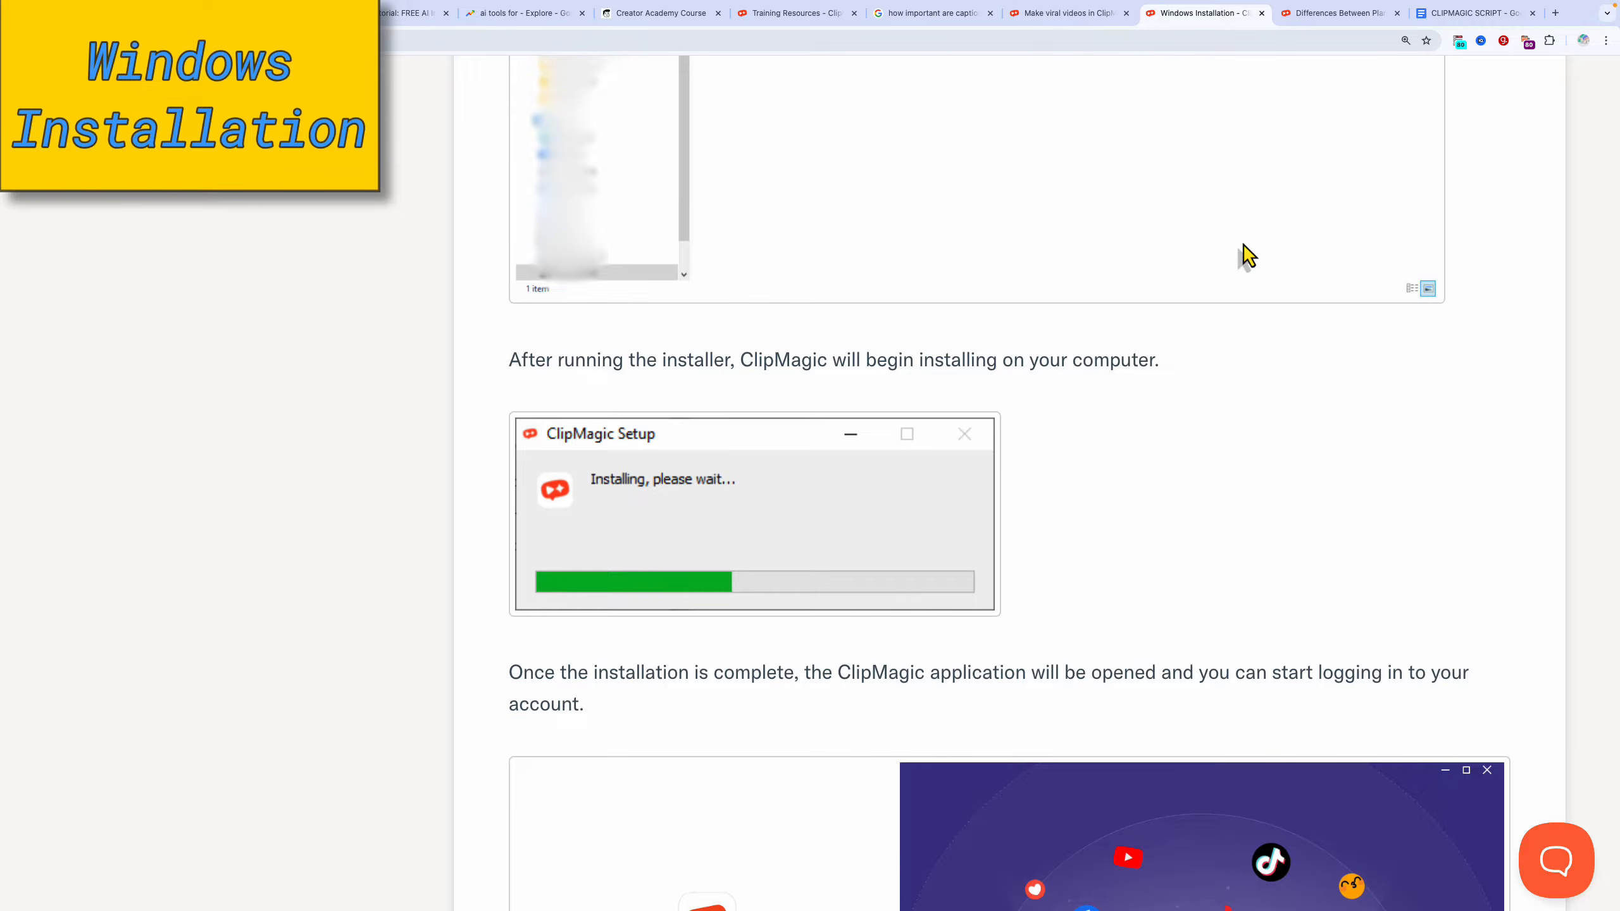
scroll(1247, 255, "down", 4)
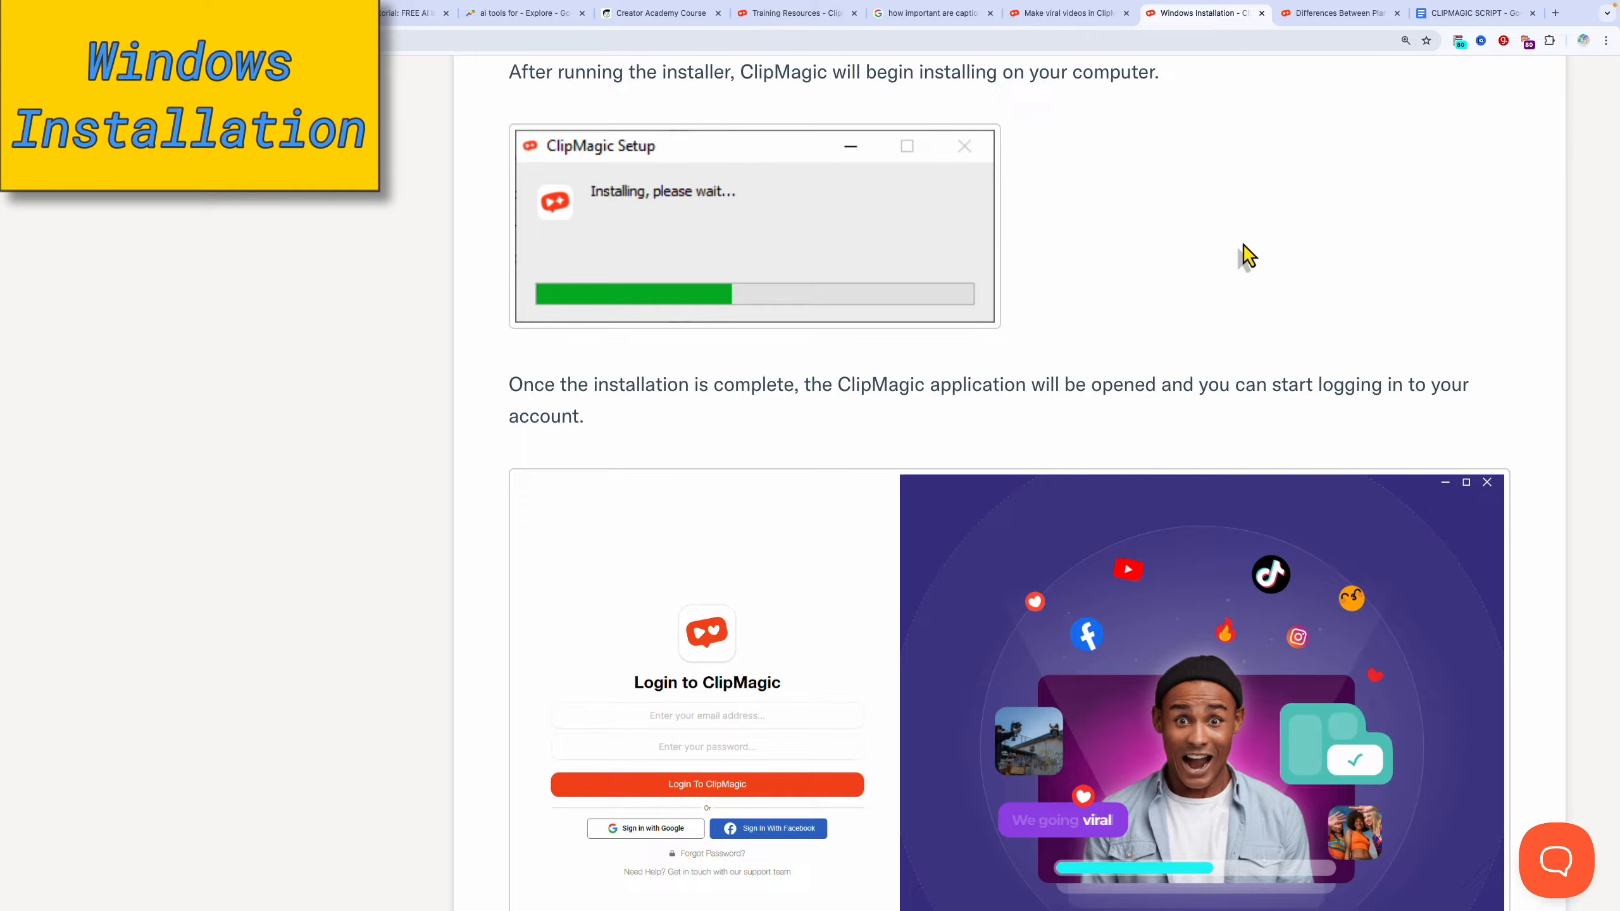
scroll(1247, 255, "down", 1)
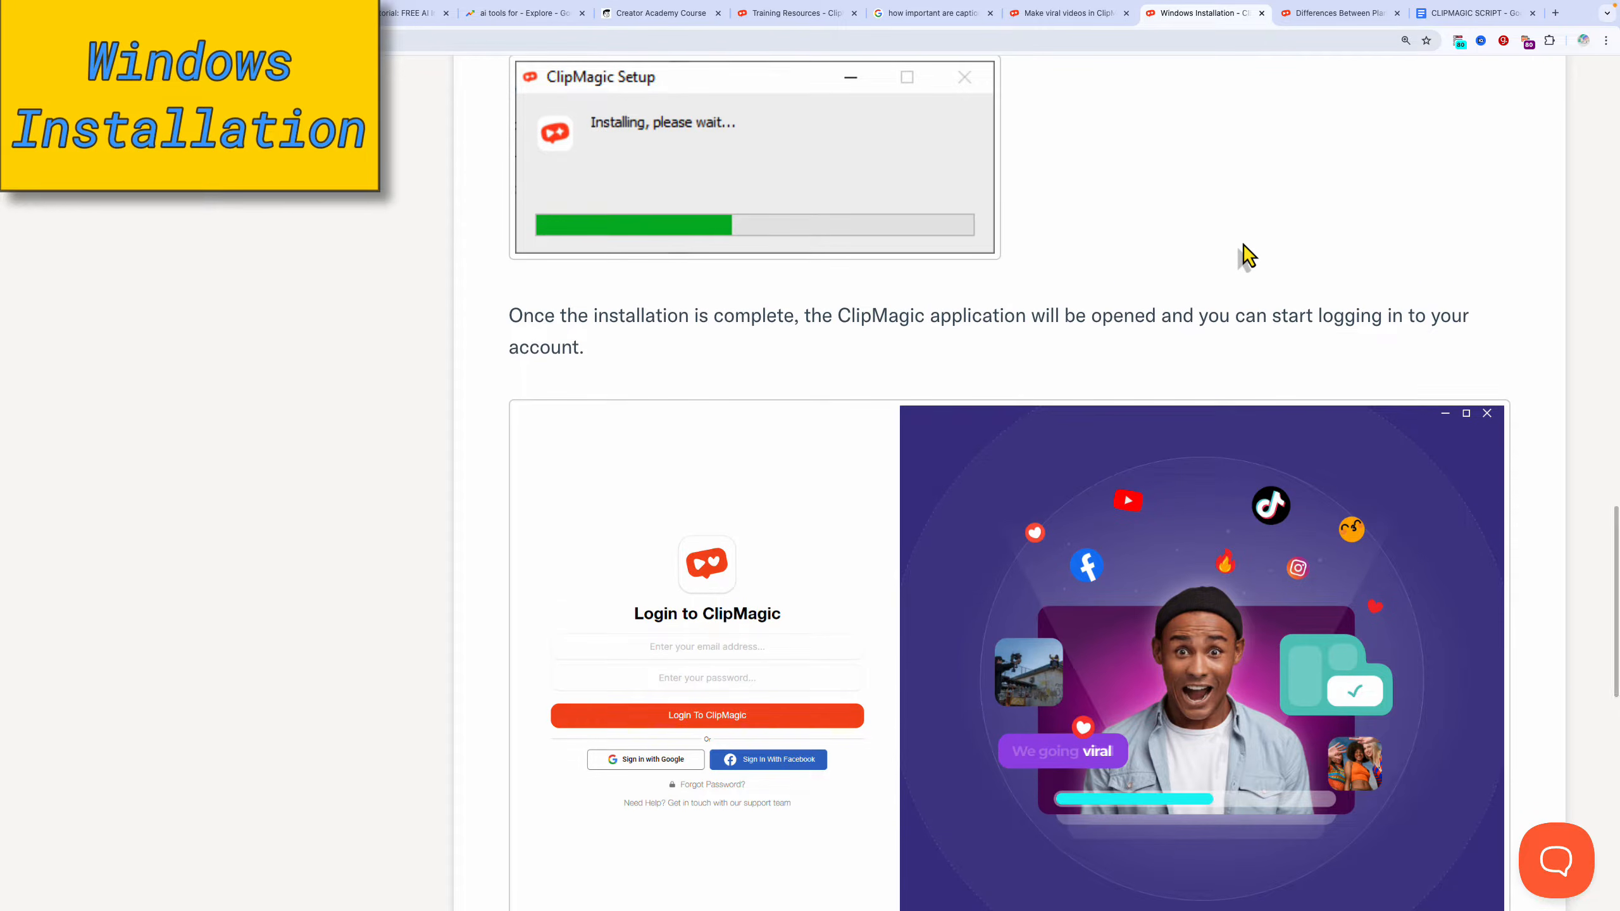
scroll(1247, 255, "down", 2)
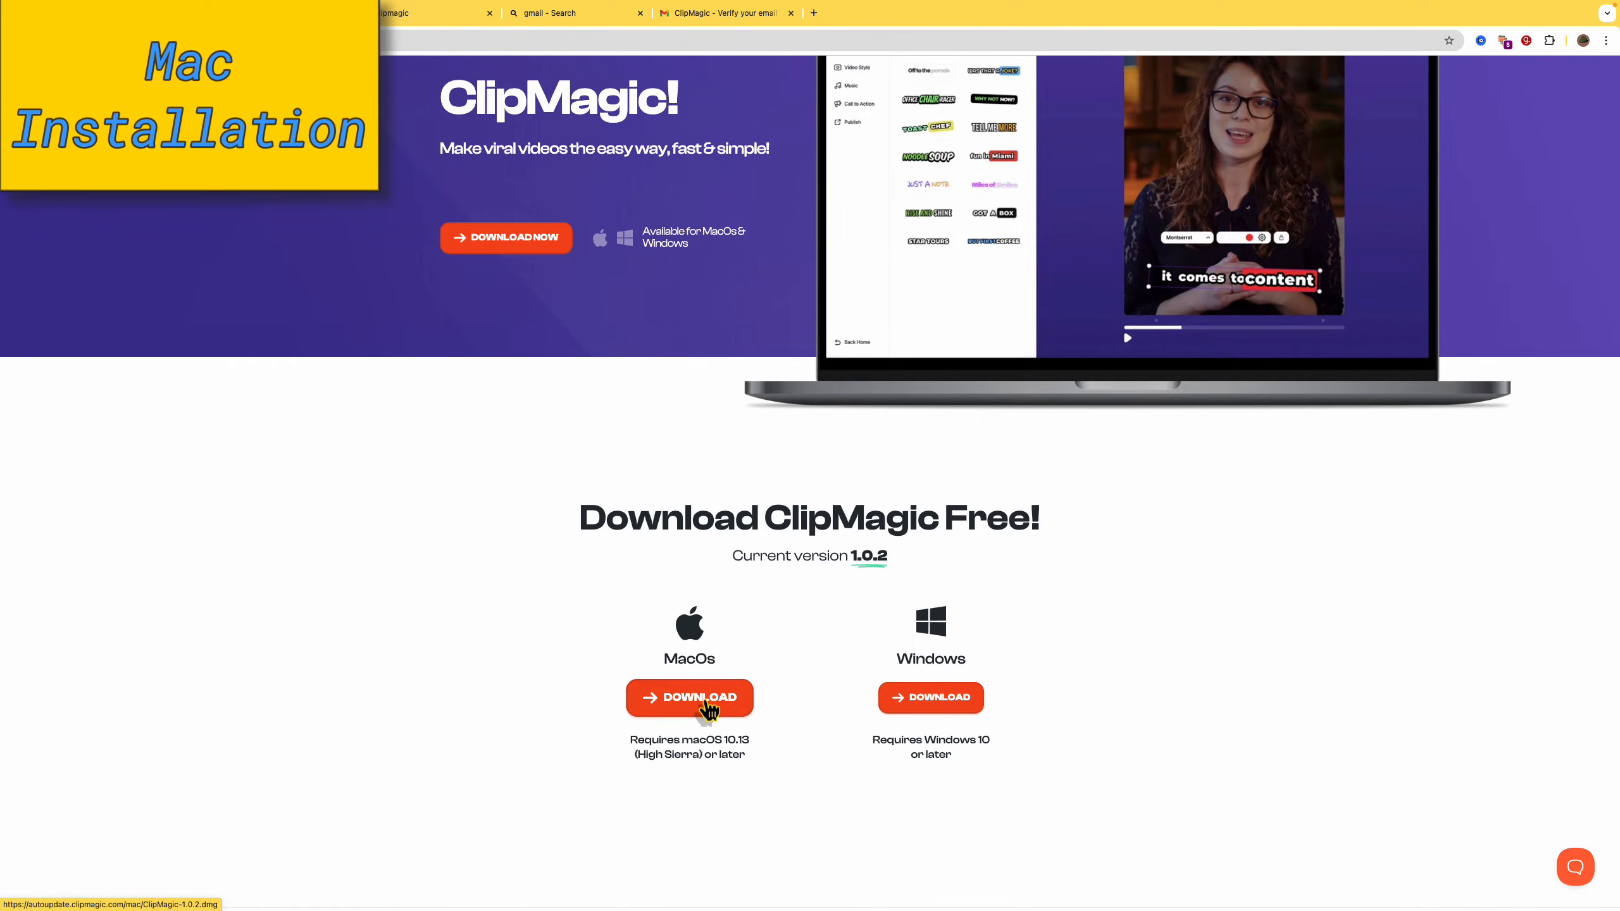
Save ClipMagic-1.0.2.dmg to Downloads, open it, and enlarge the installer window.
left_click(705, 698)
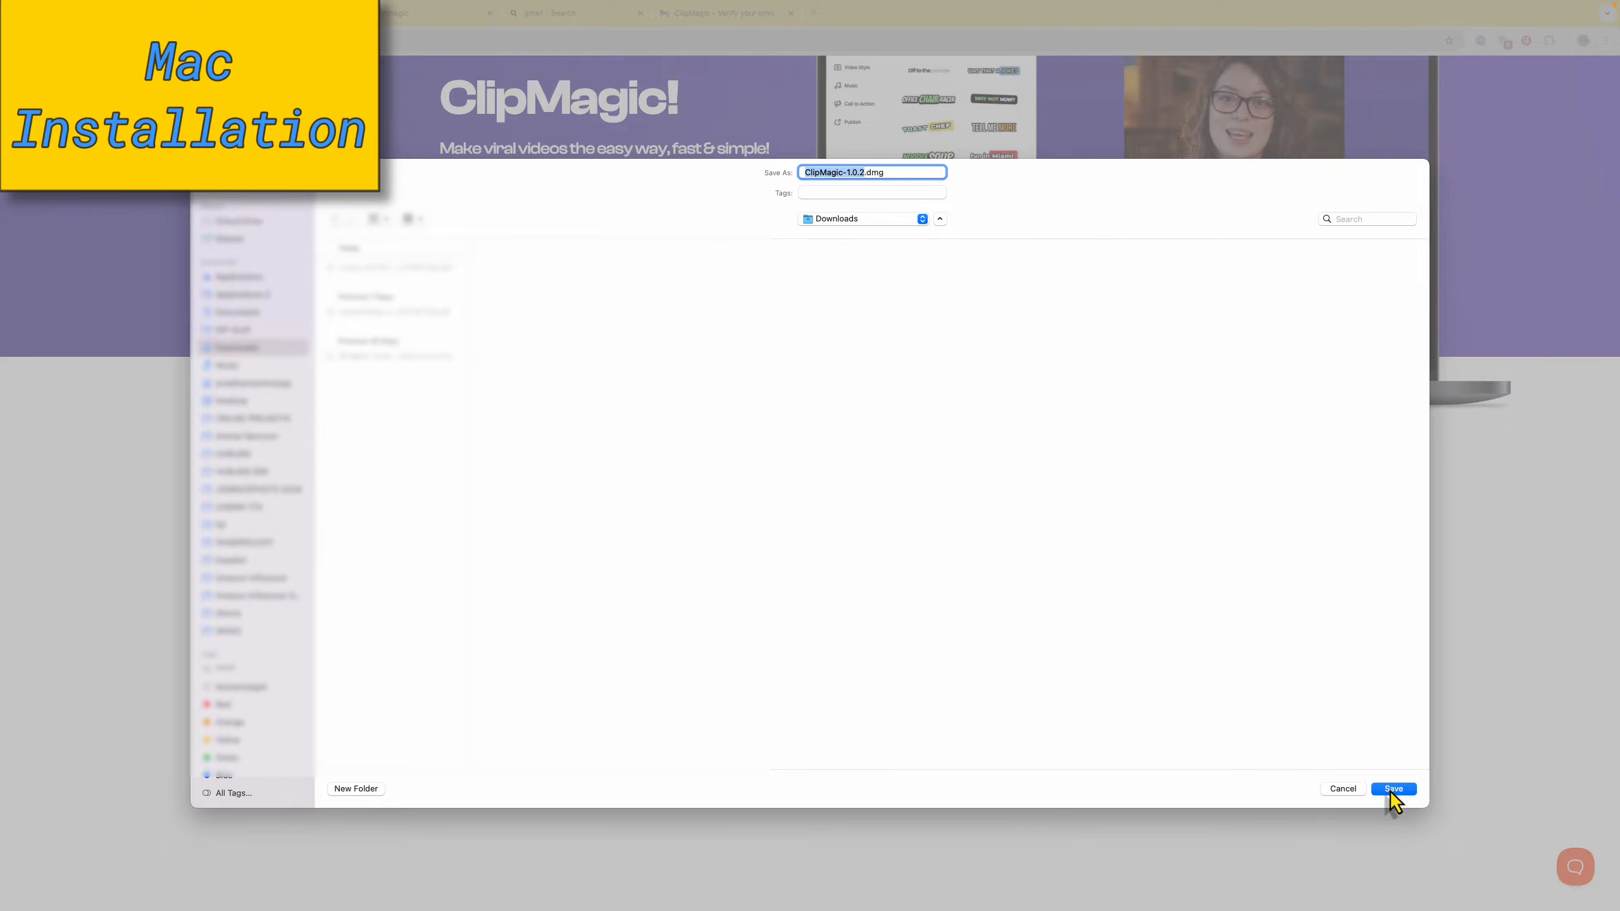
left_click(1393, 791)
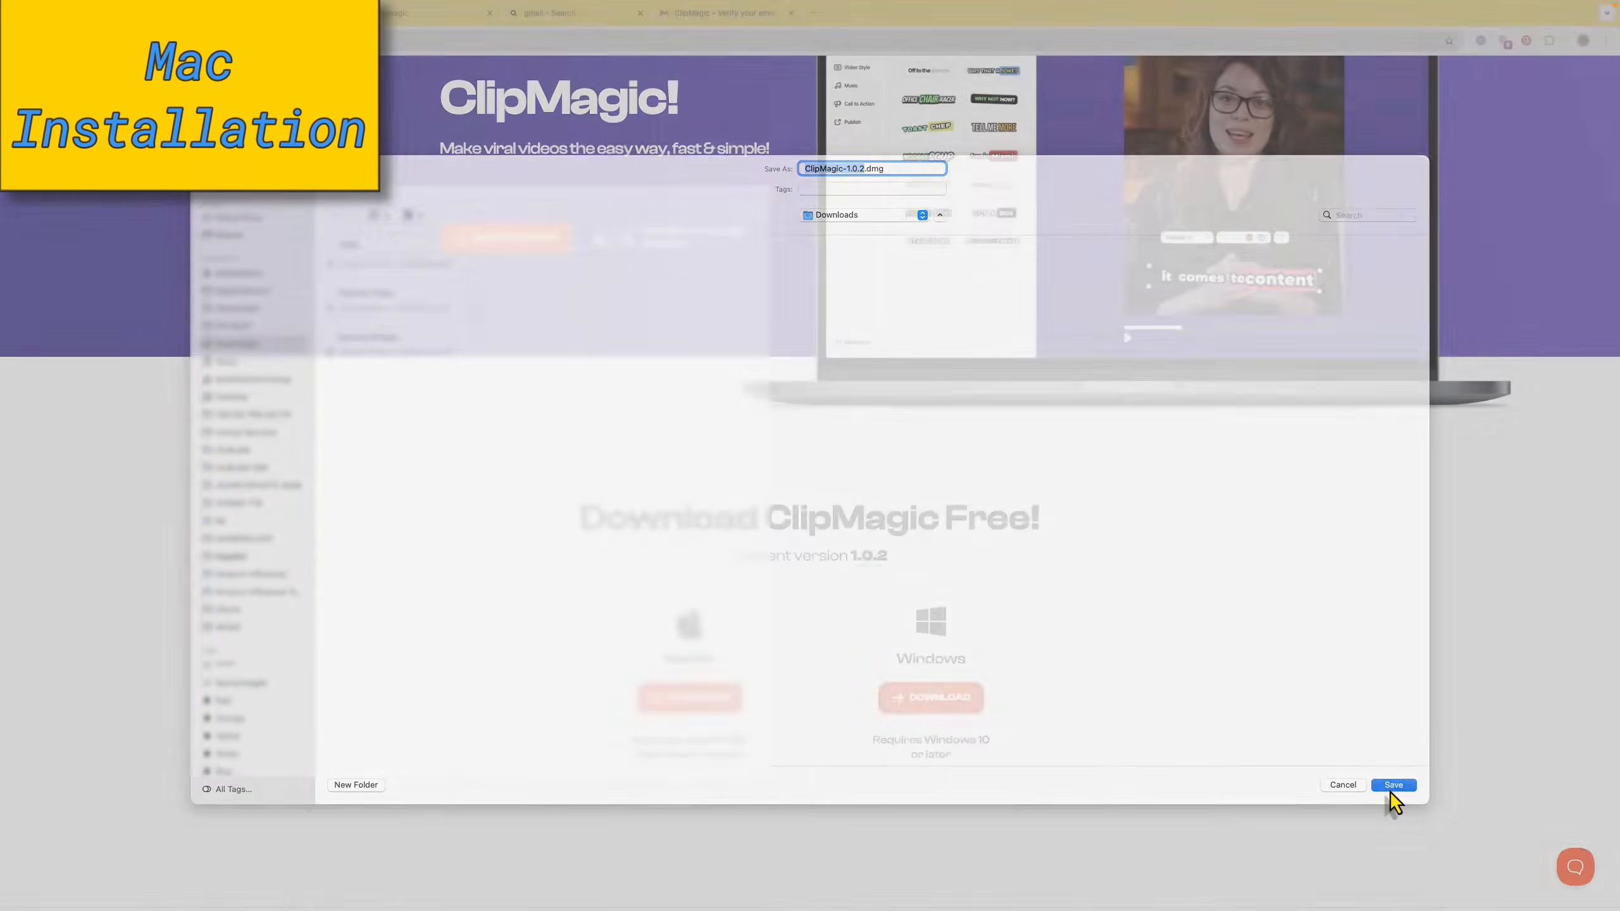
left_click(1445, 72)
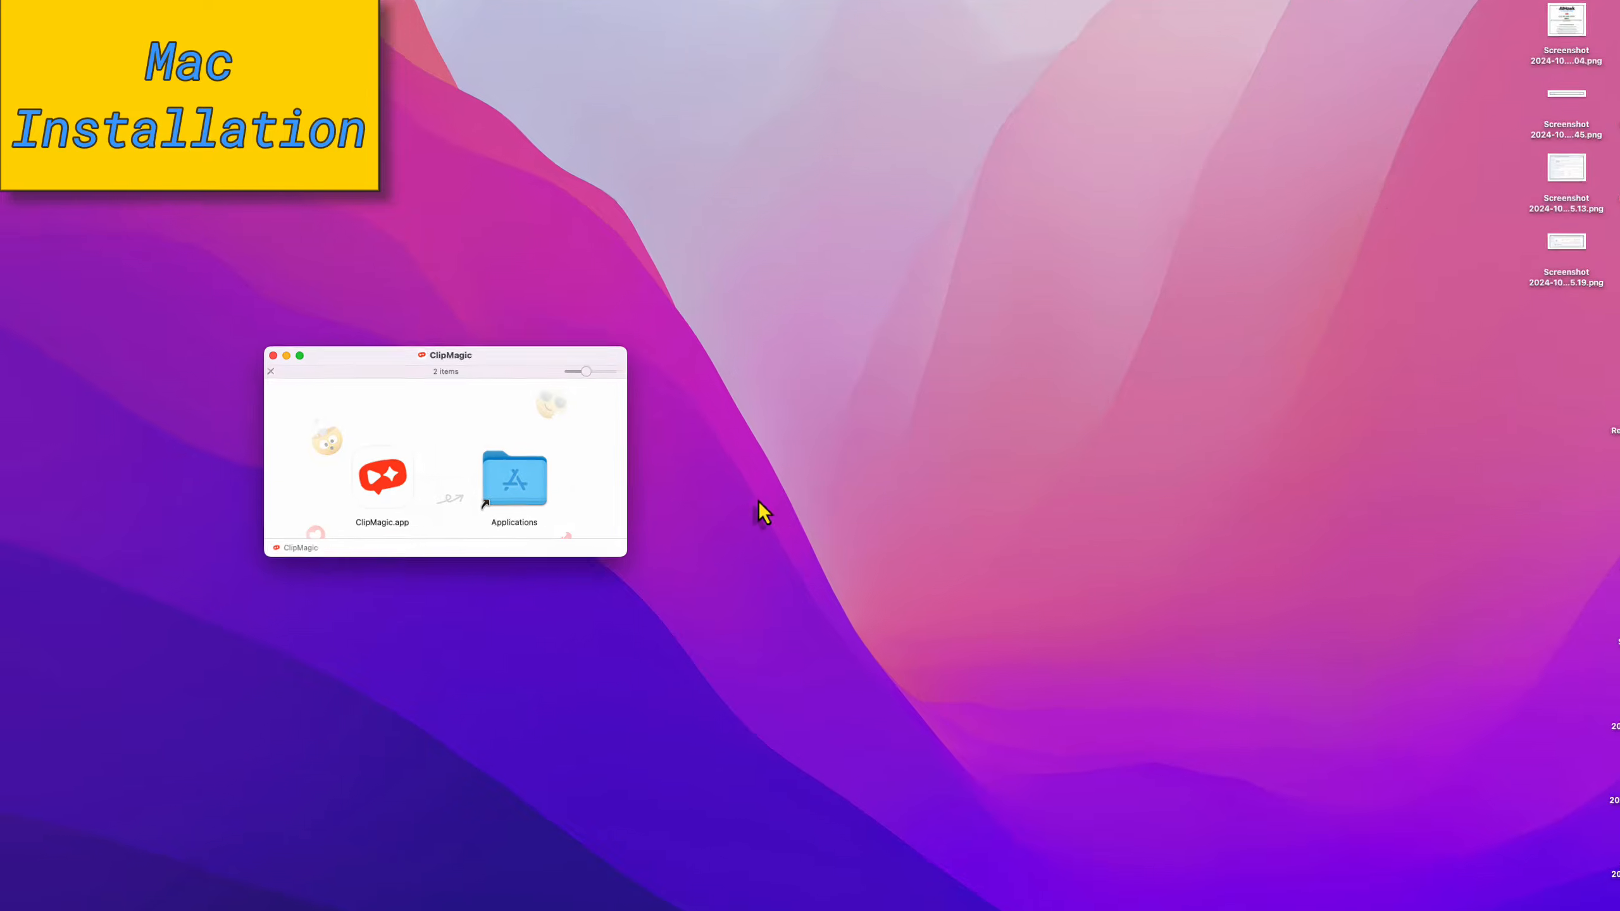
left_click_drag(627, 556, 943, 741)
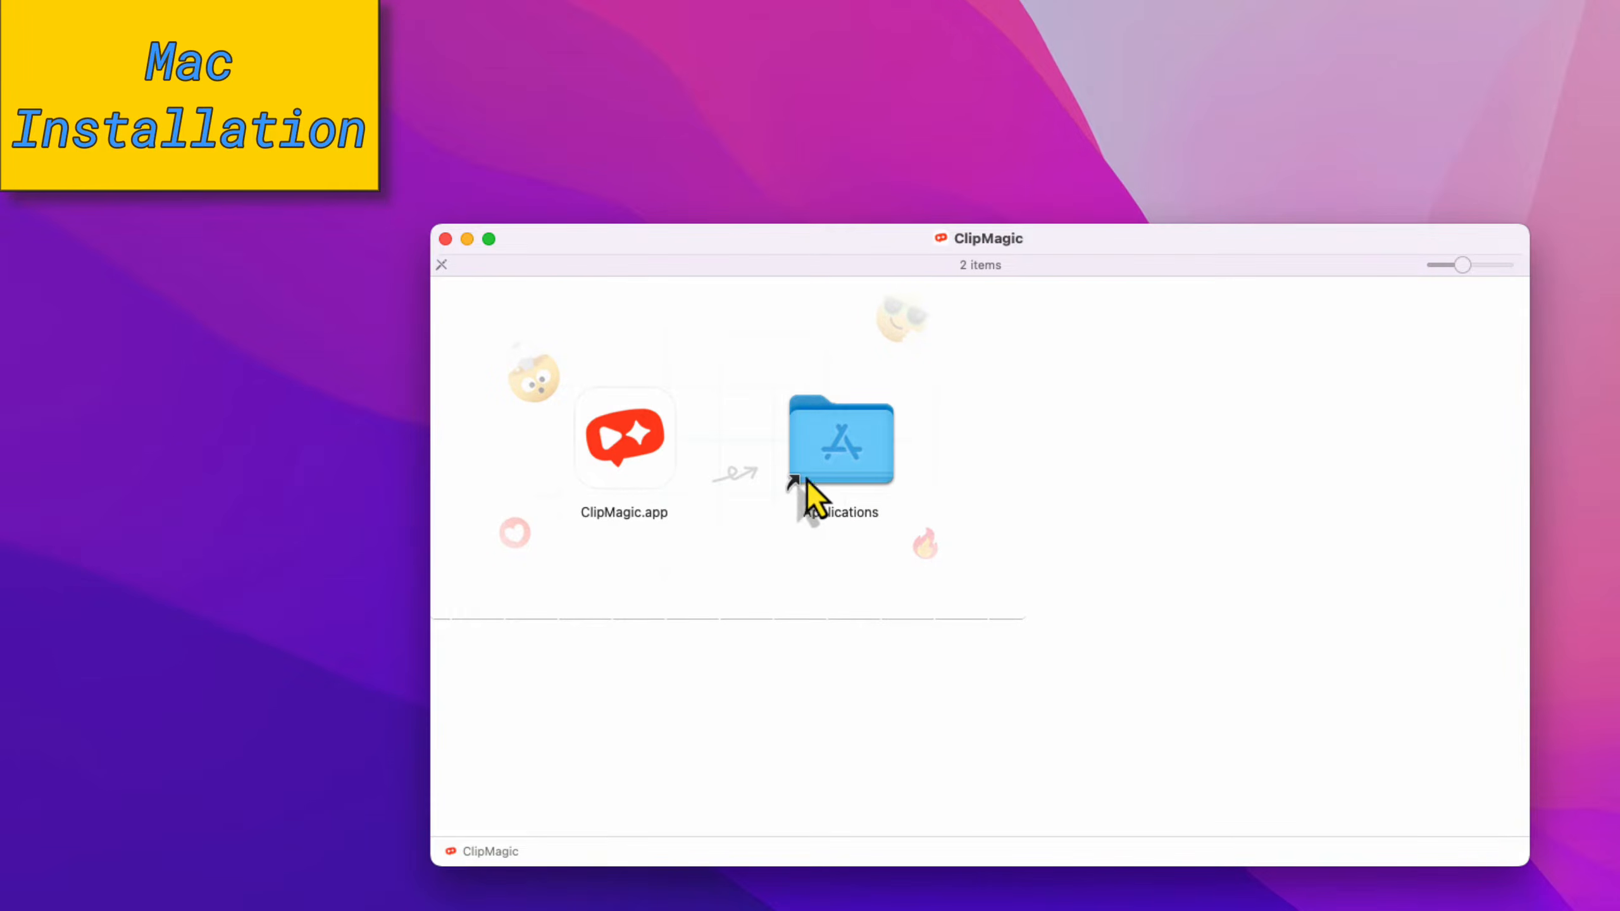
Copy ClipMagic.app into Applications and launch it from the Applications folder.
left_click(628, 443)
left_click_drag(628, 442, 829, 455)
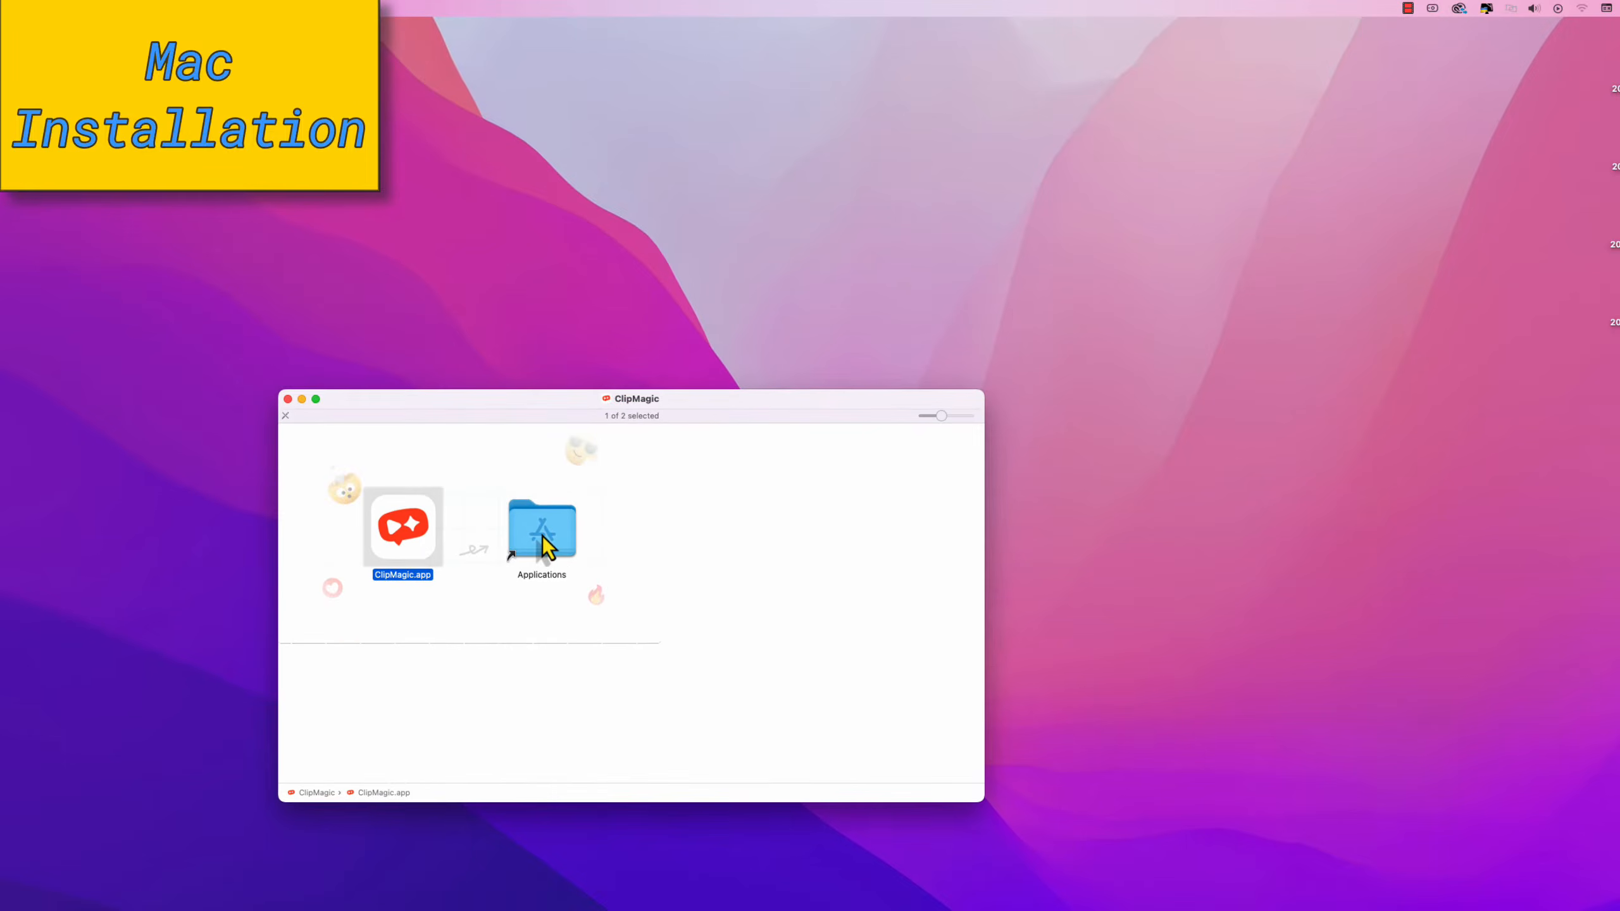
left_click(790, 785)
double_click(542, 537)
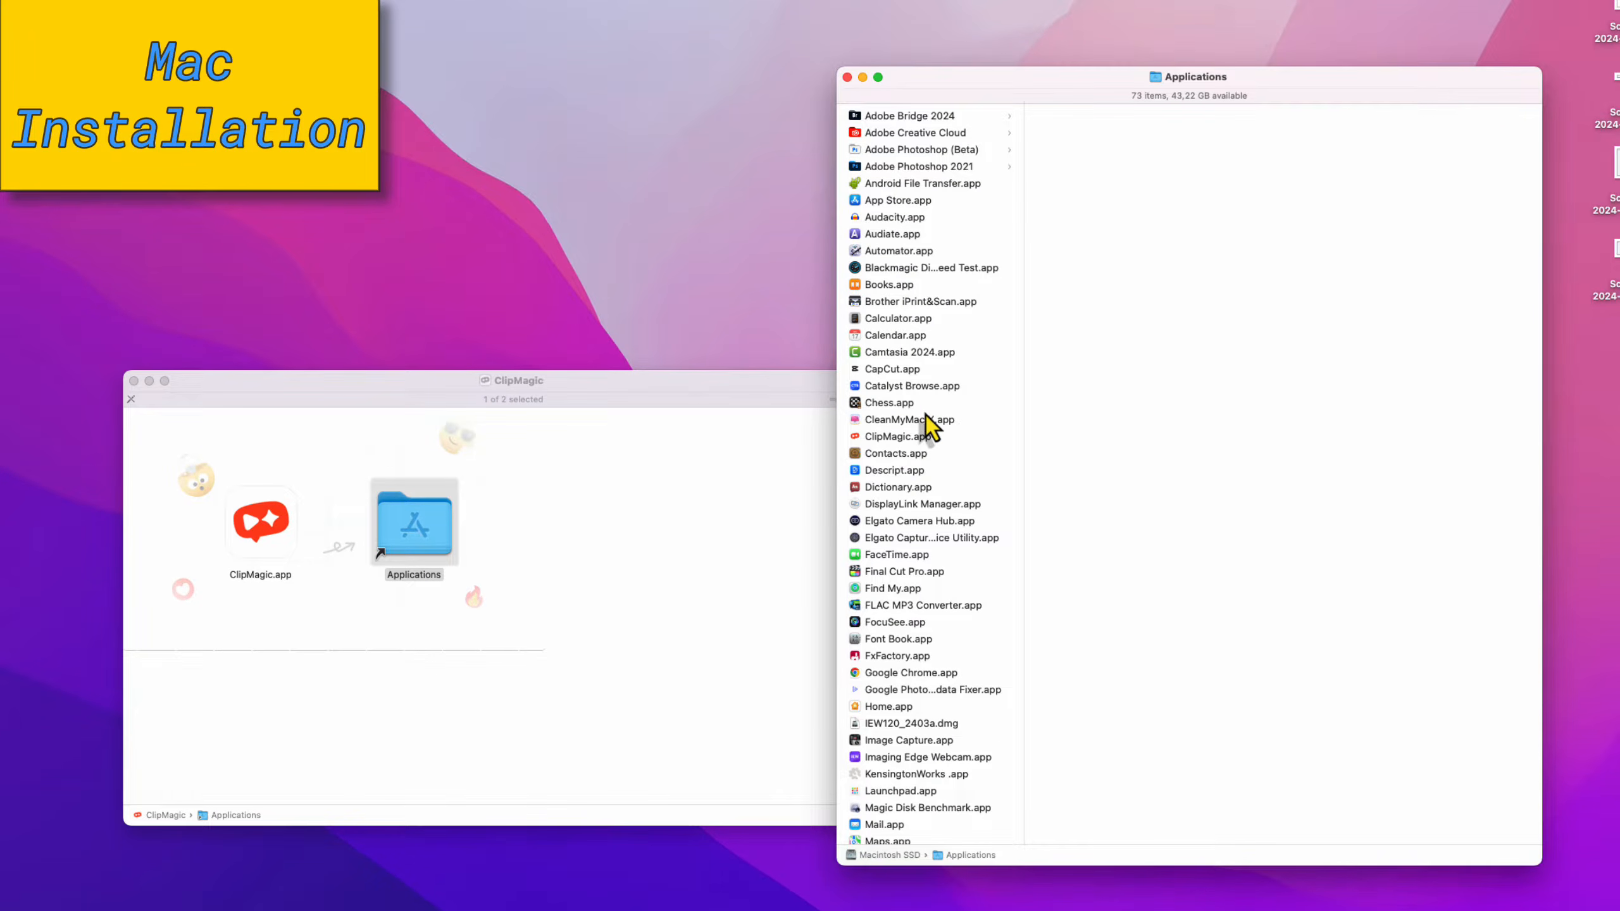
left_click(900, 438)
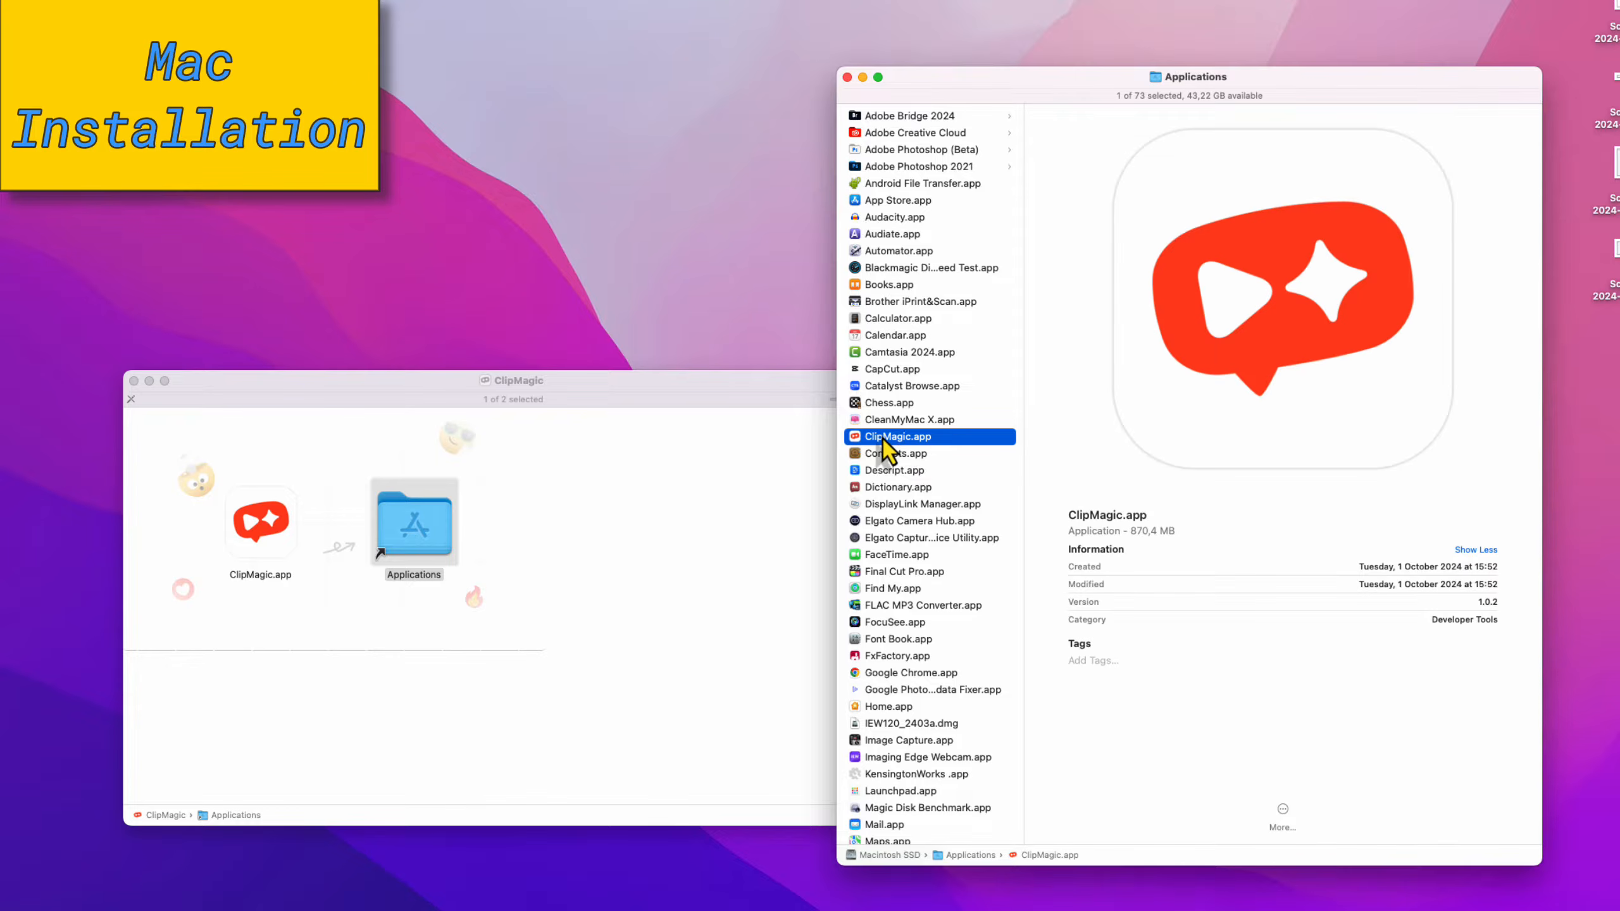
double_click(884, 440)
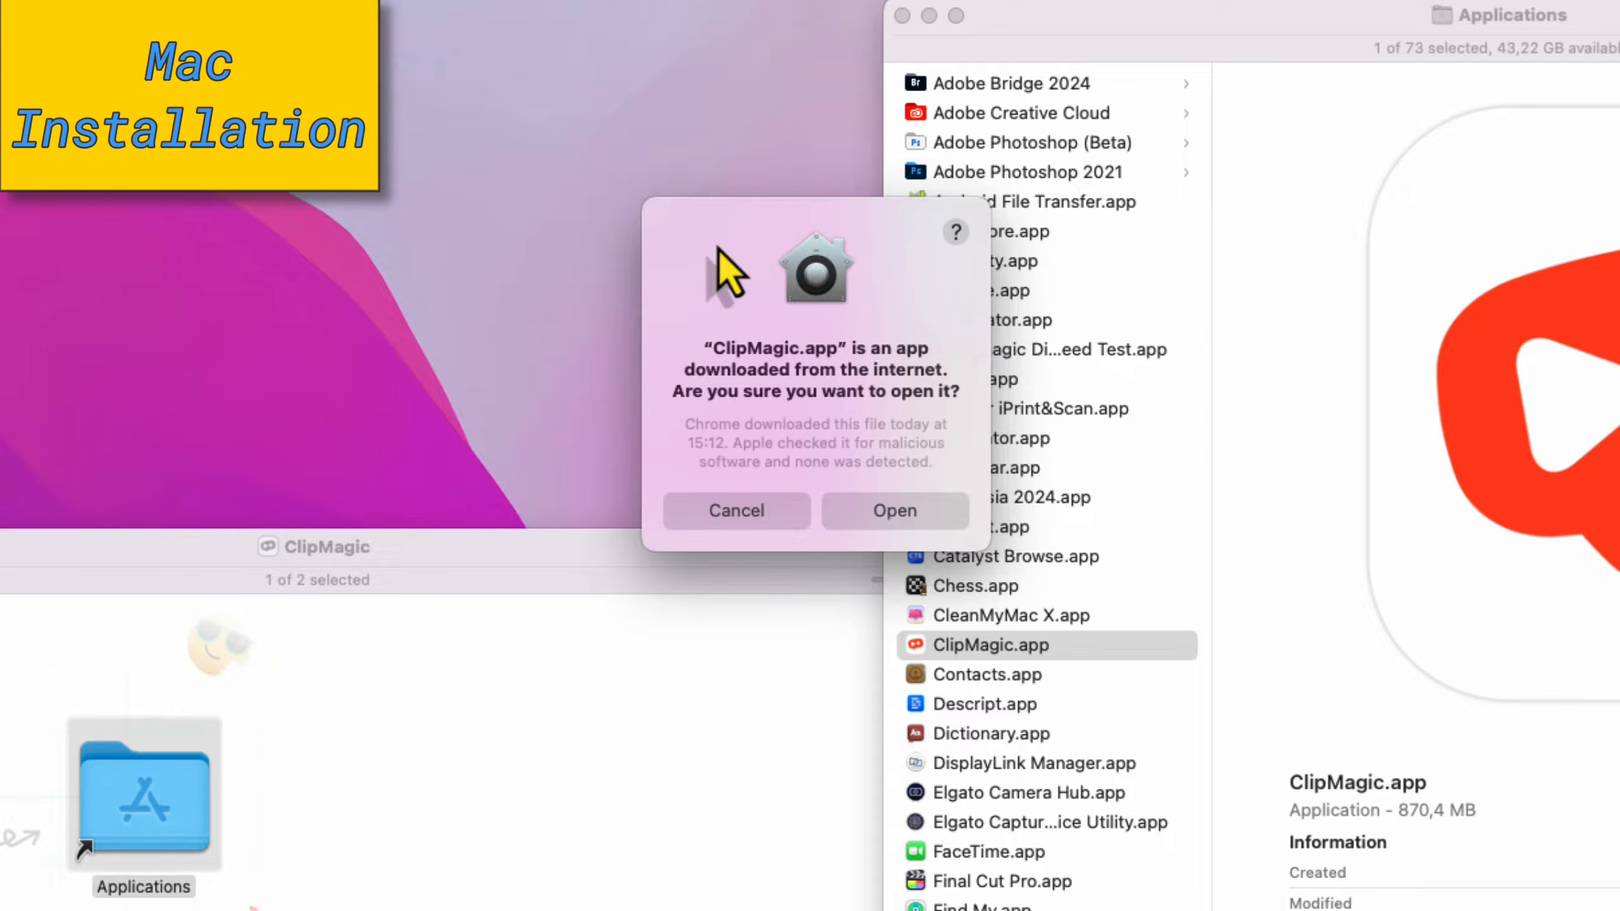
Allow the downloaded app to open, then log in with the account's email and password.
left_click(874, 512)
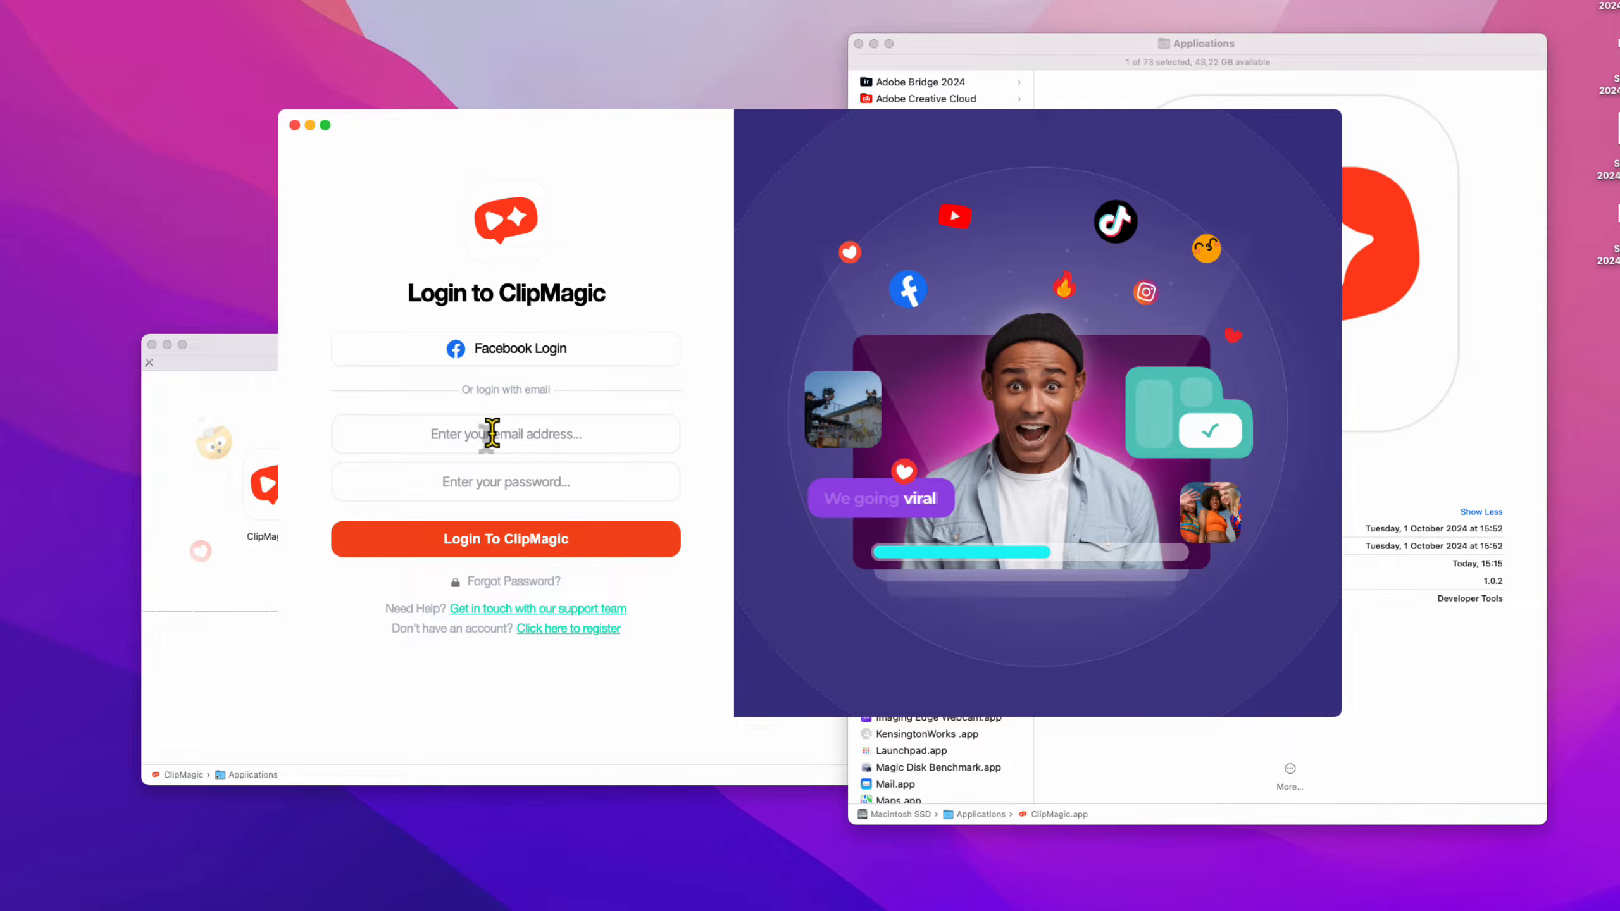
type("...@gmail.com")
key("Tab")
type("••••••••••")
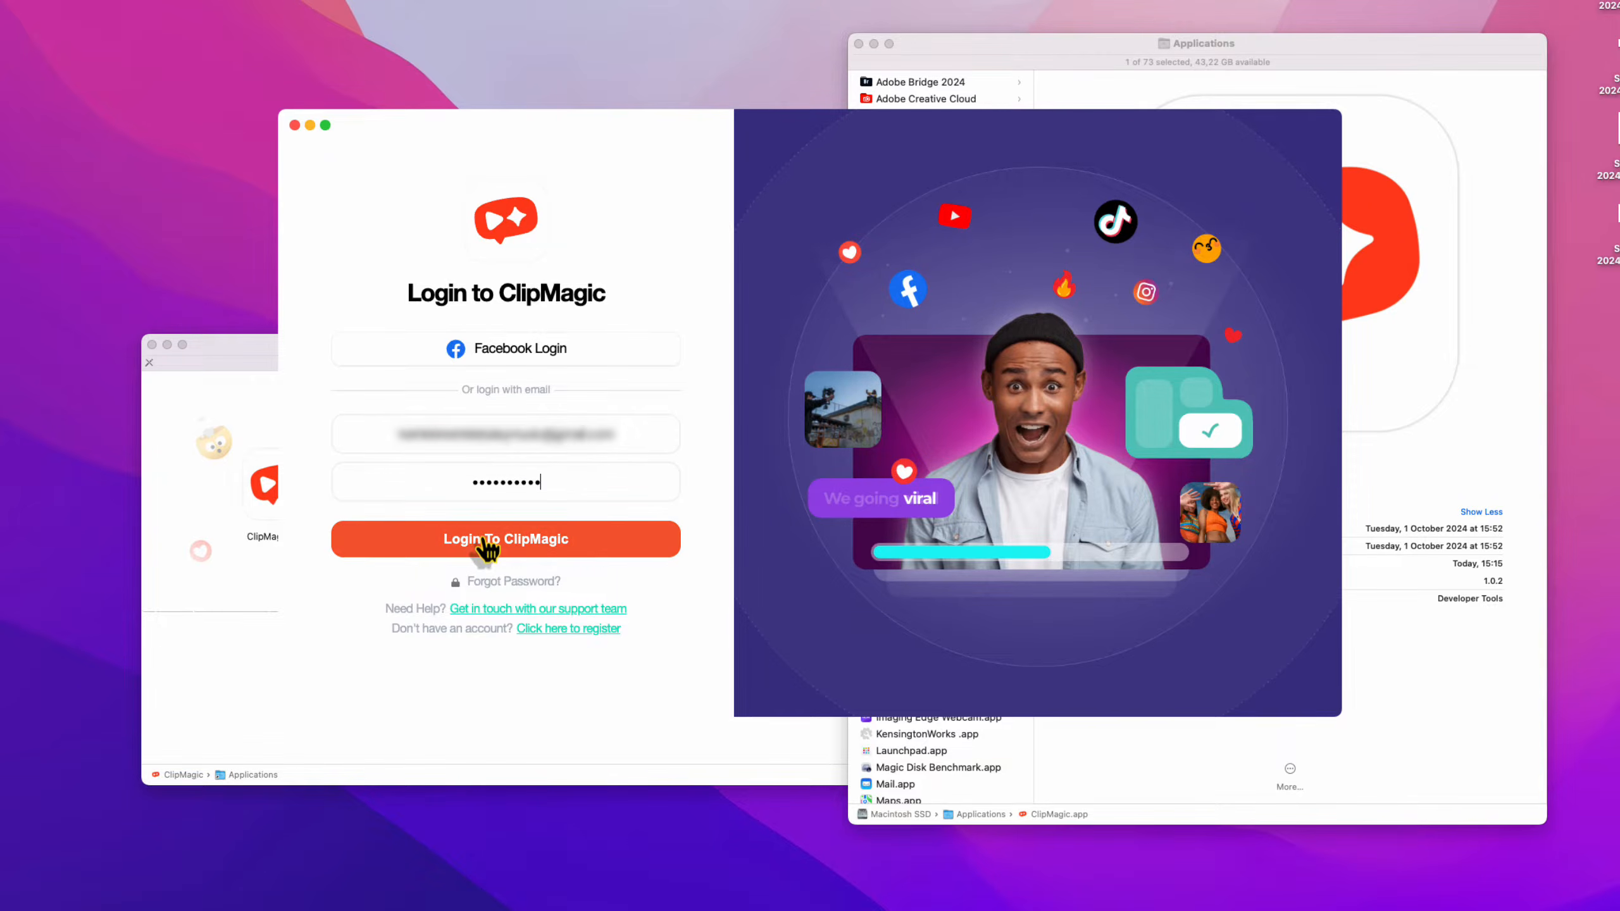
left_click(483, 540)
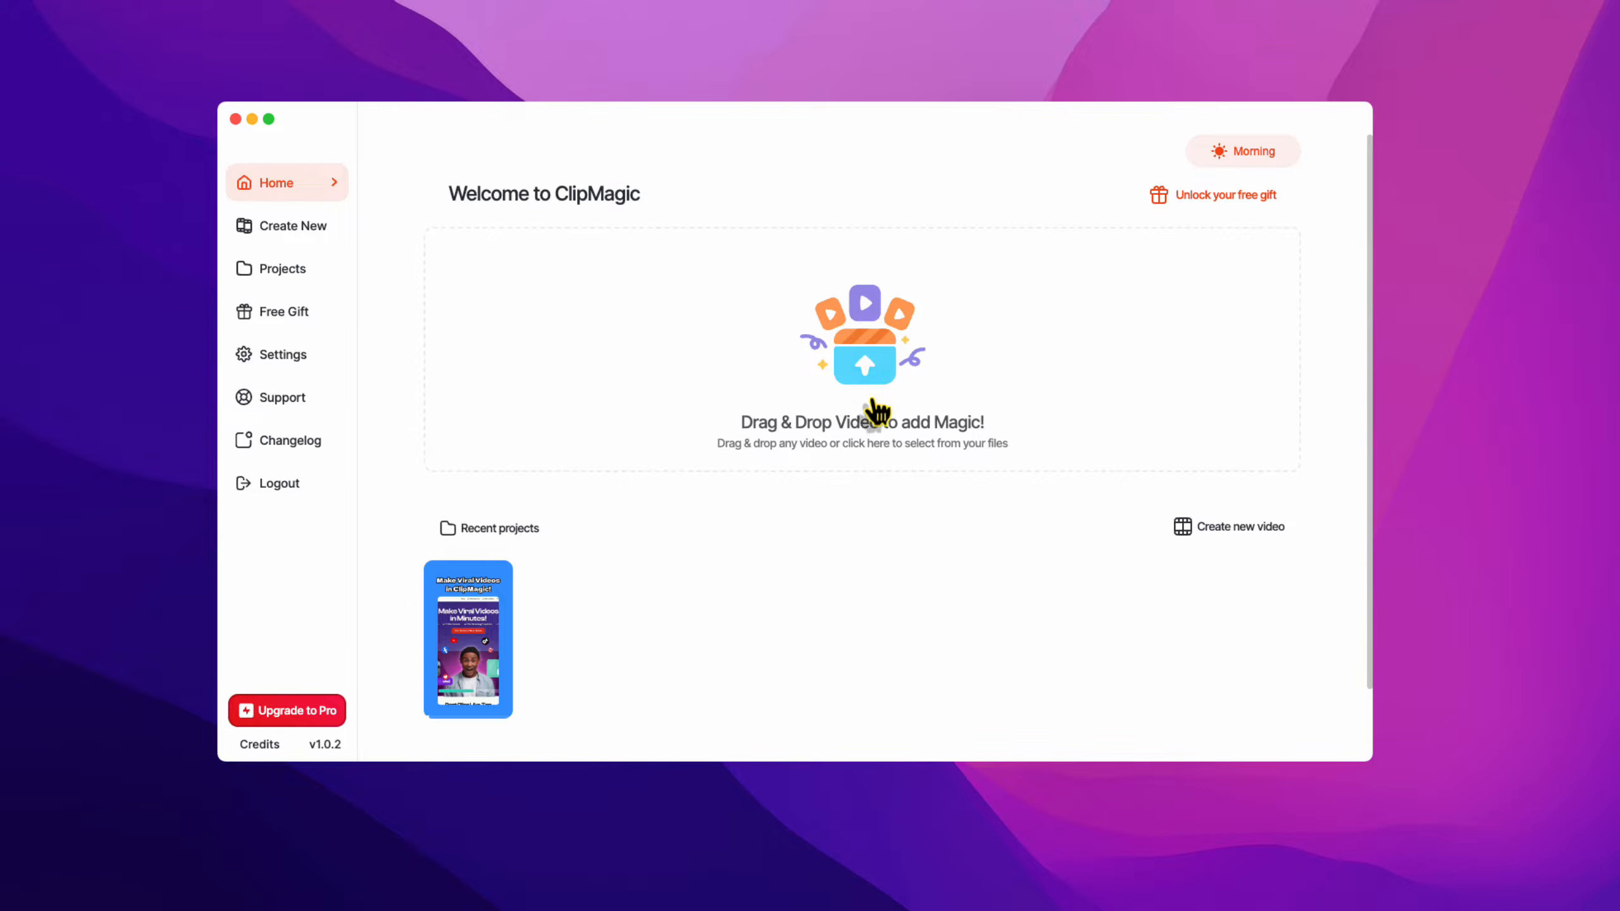
Load the vertical video, trim its start later, and import it into the editor.
left_click(1537, 705)
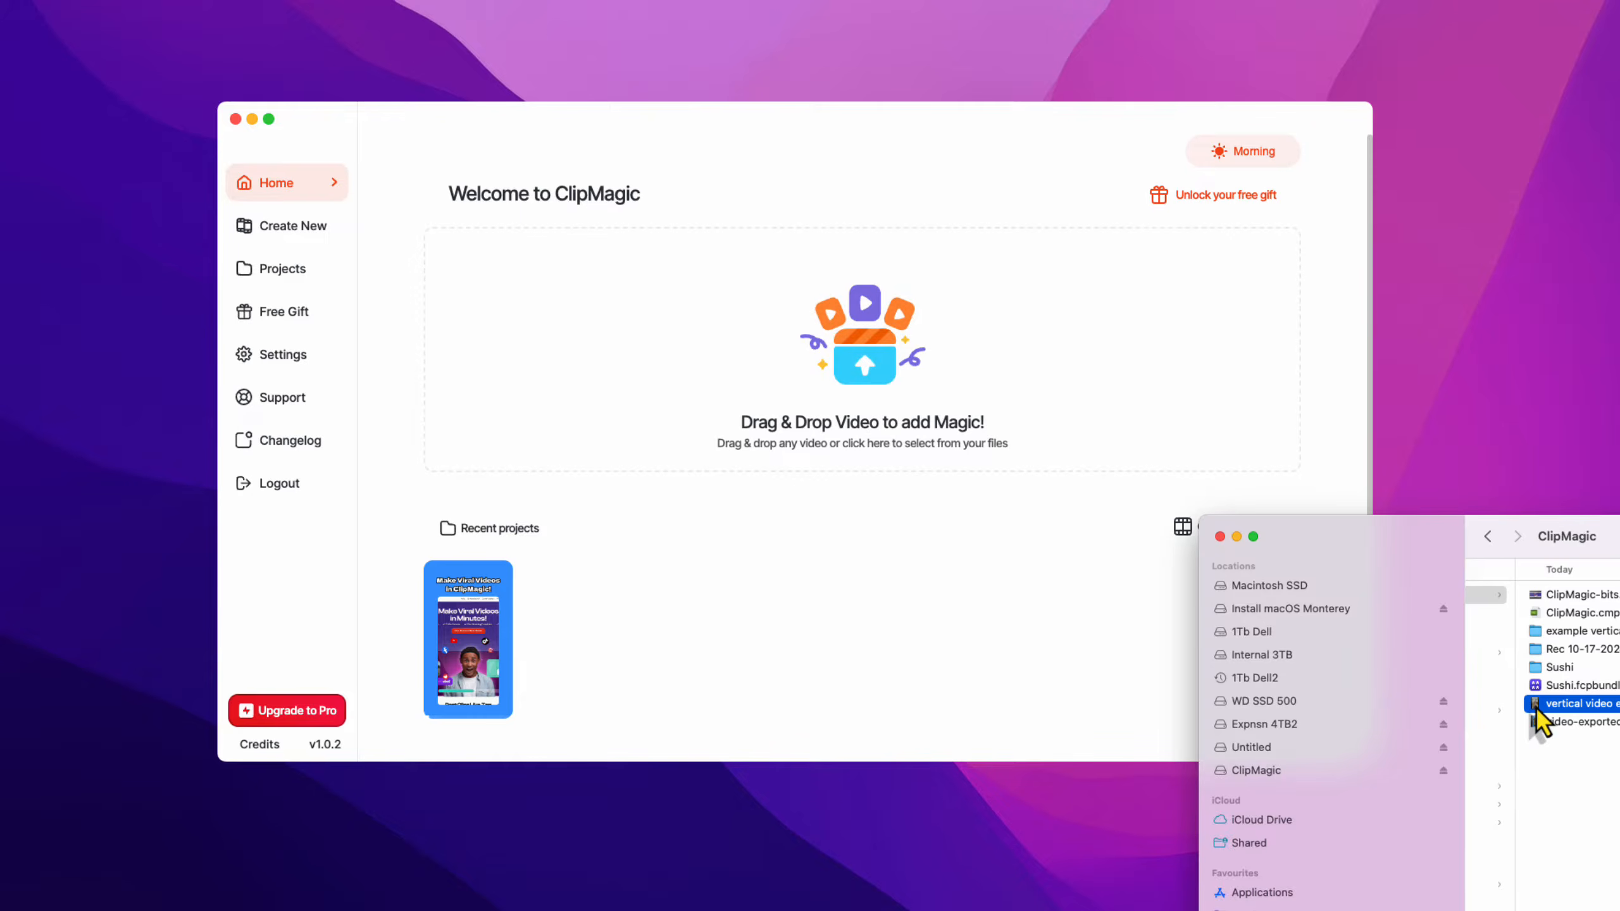
left_click_drag(1537, 708, 821, 356)
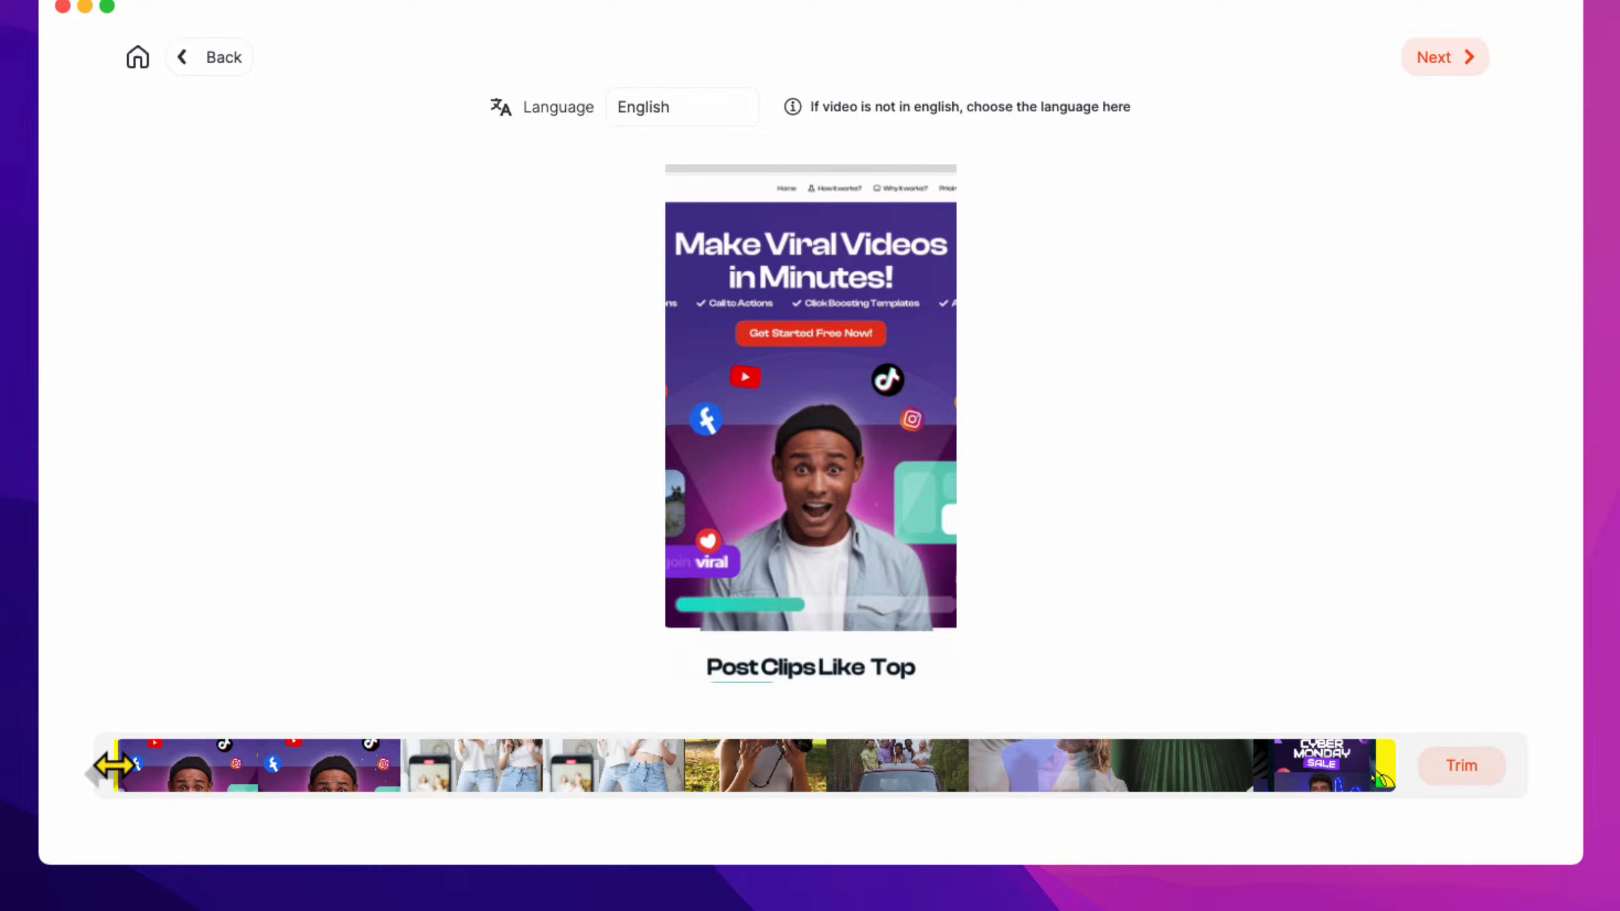
left_click_drag(111, 766, 368, 764)
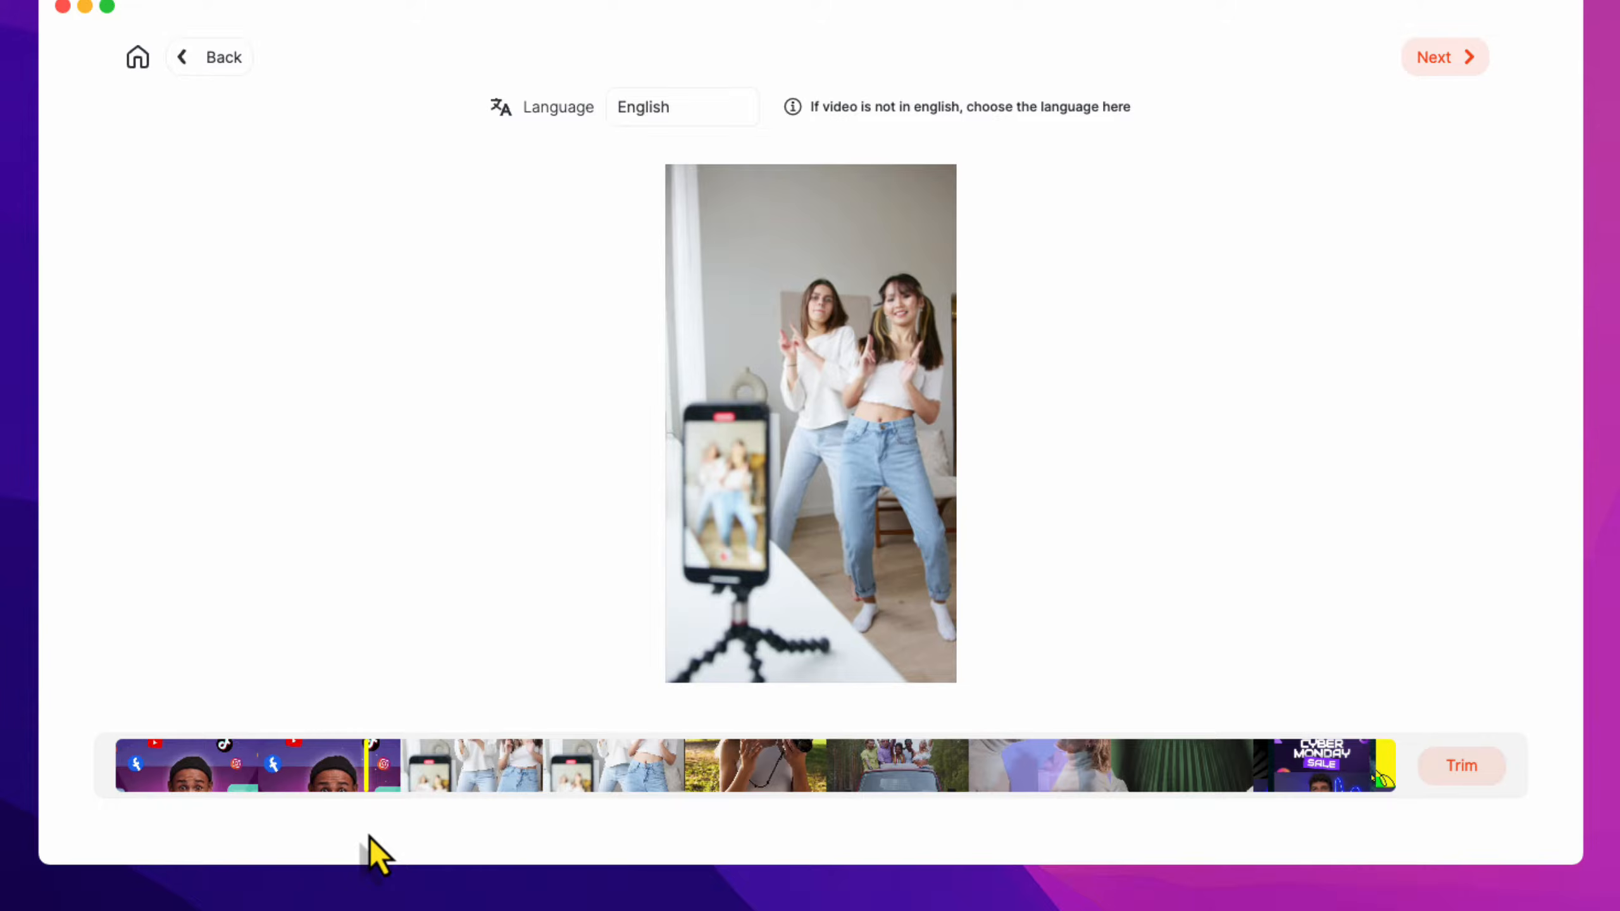
left_click(1463, 765)
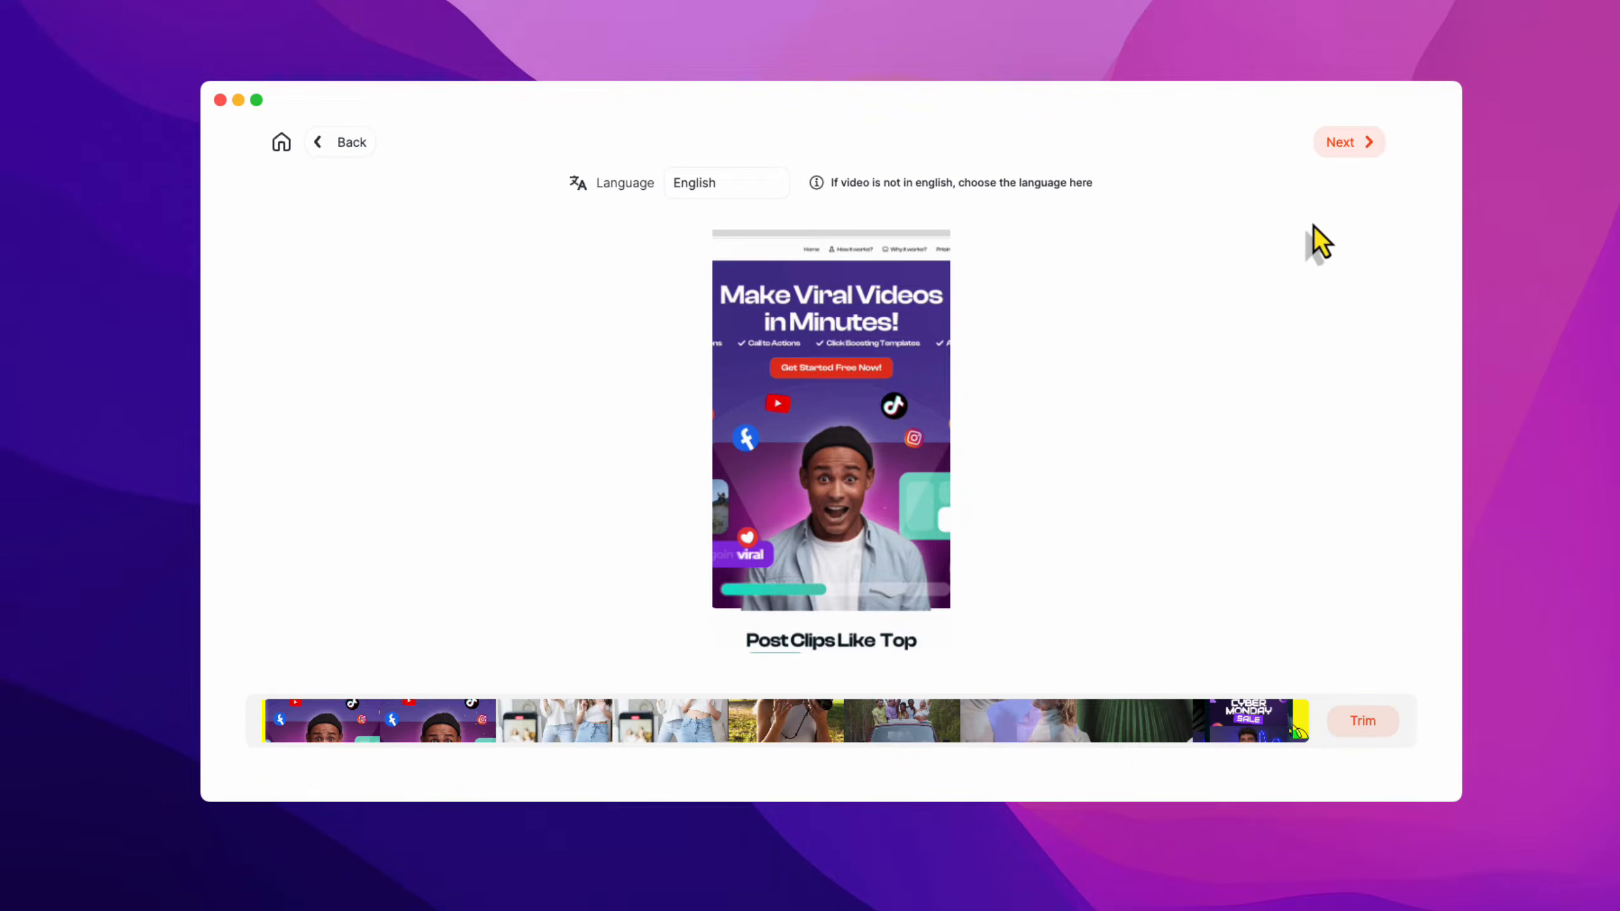
left_click(1349, 150)
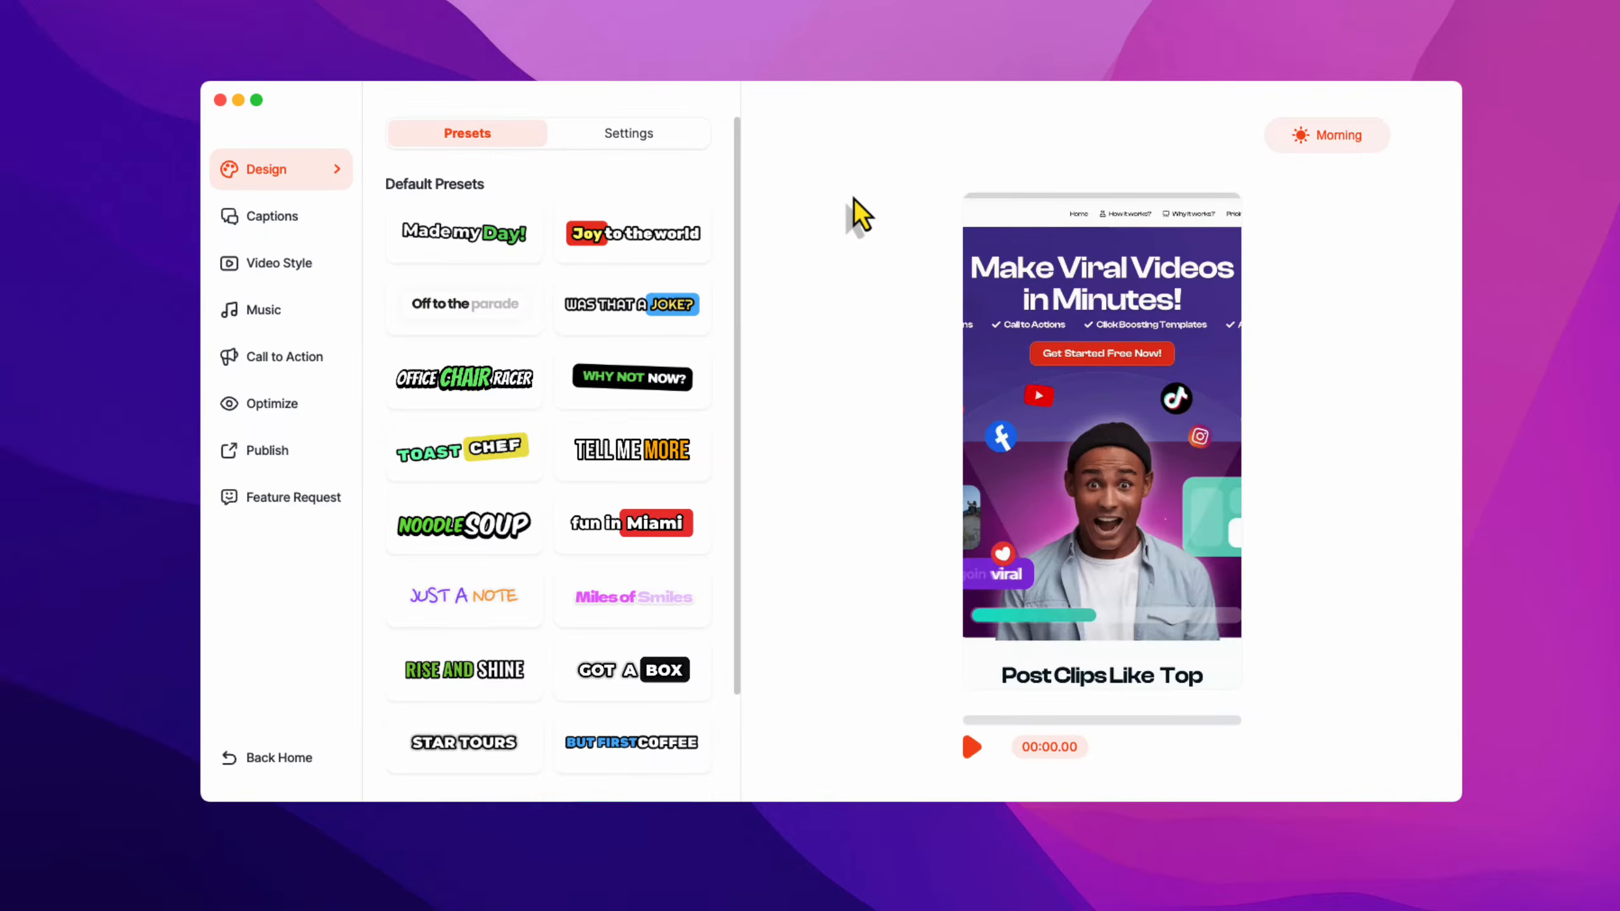
Maximize the editor, play the captioned preview, and glance at Settings before returning to Presets.
left_click(257, 101)
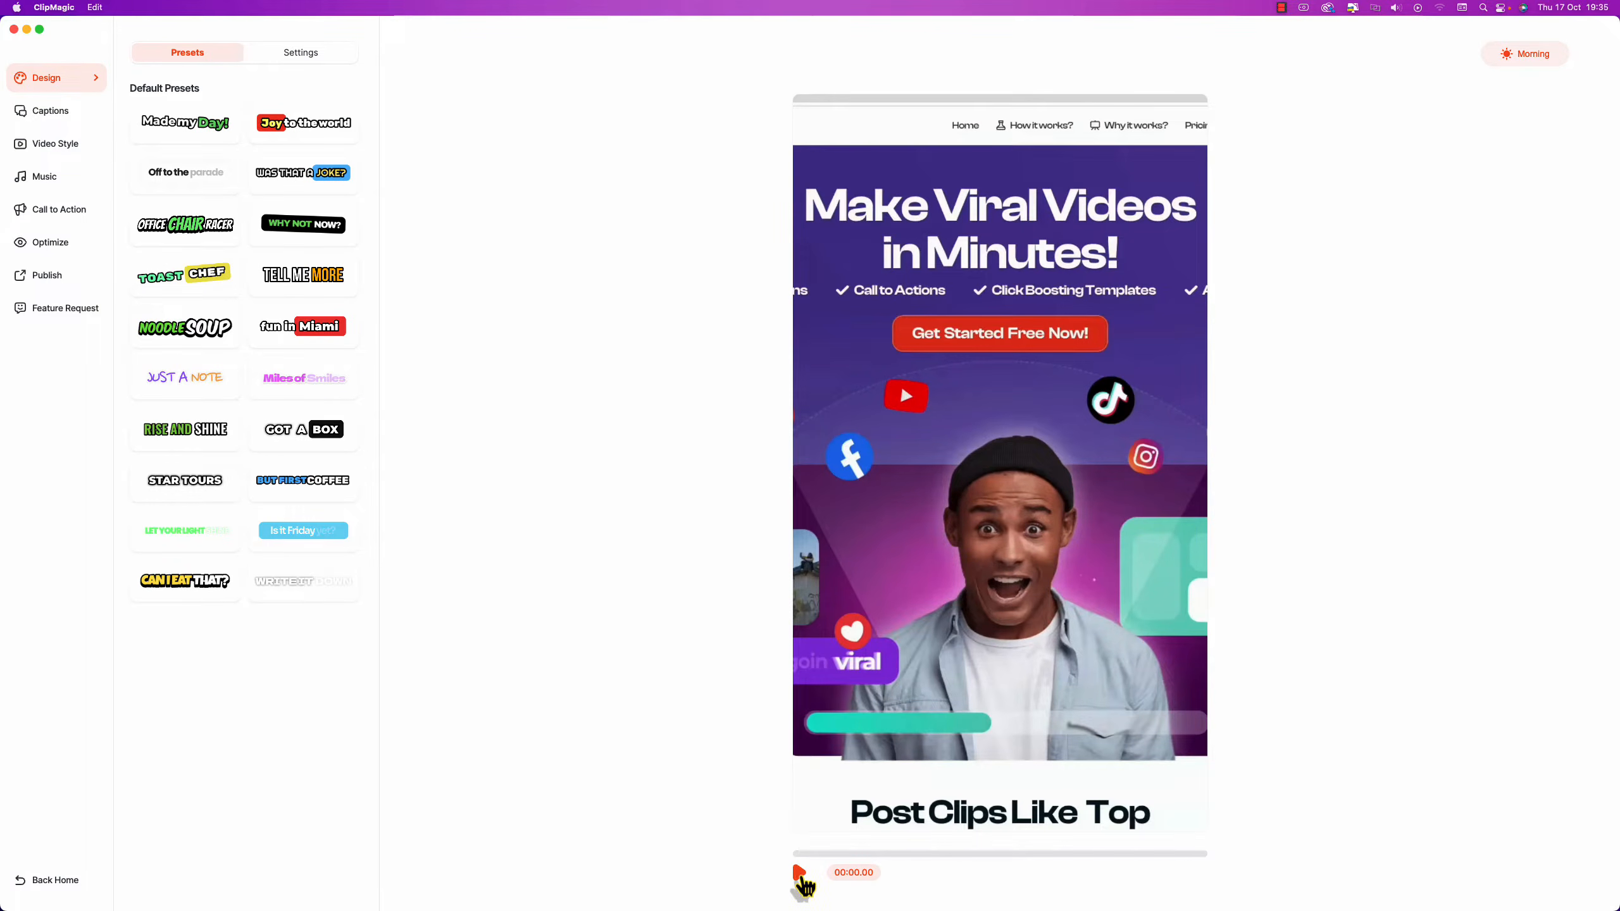
left_click(802, 876)
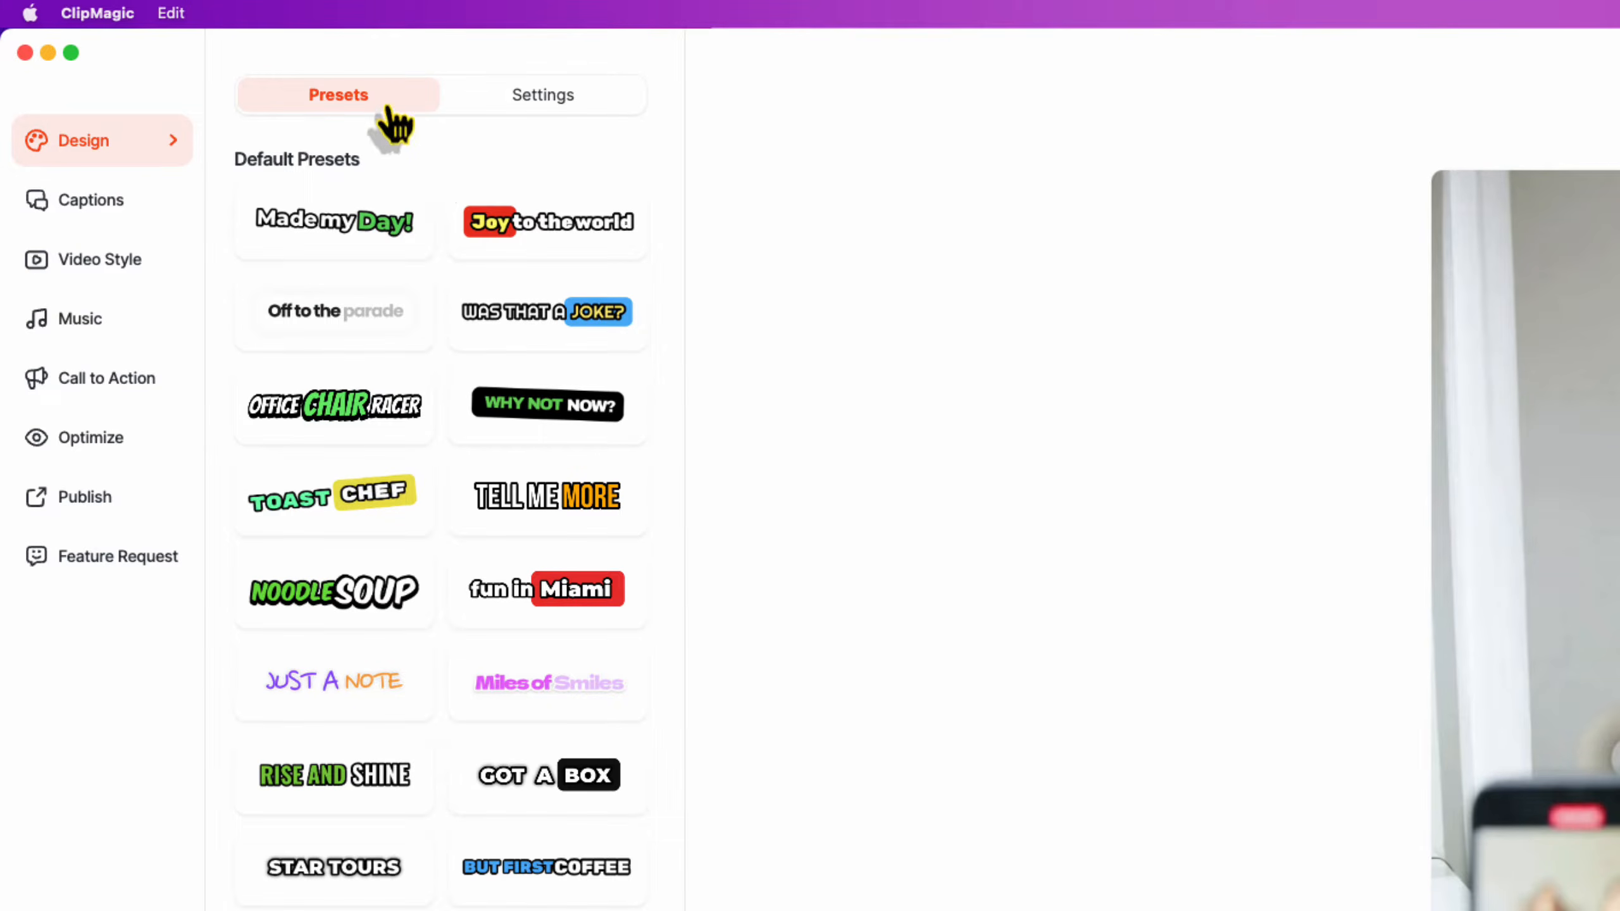
left_click(545, 99)
left_click(350, 99)
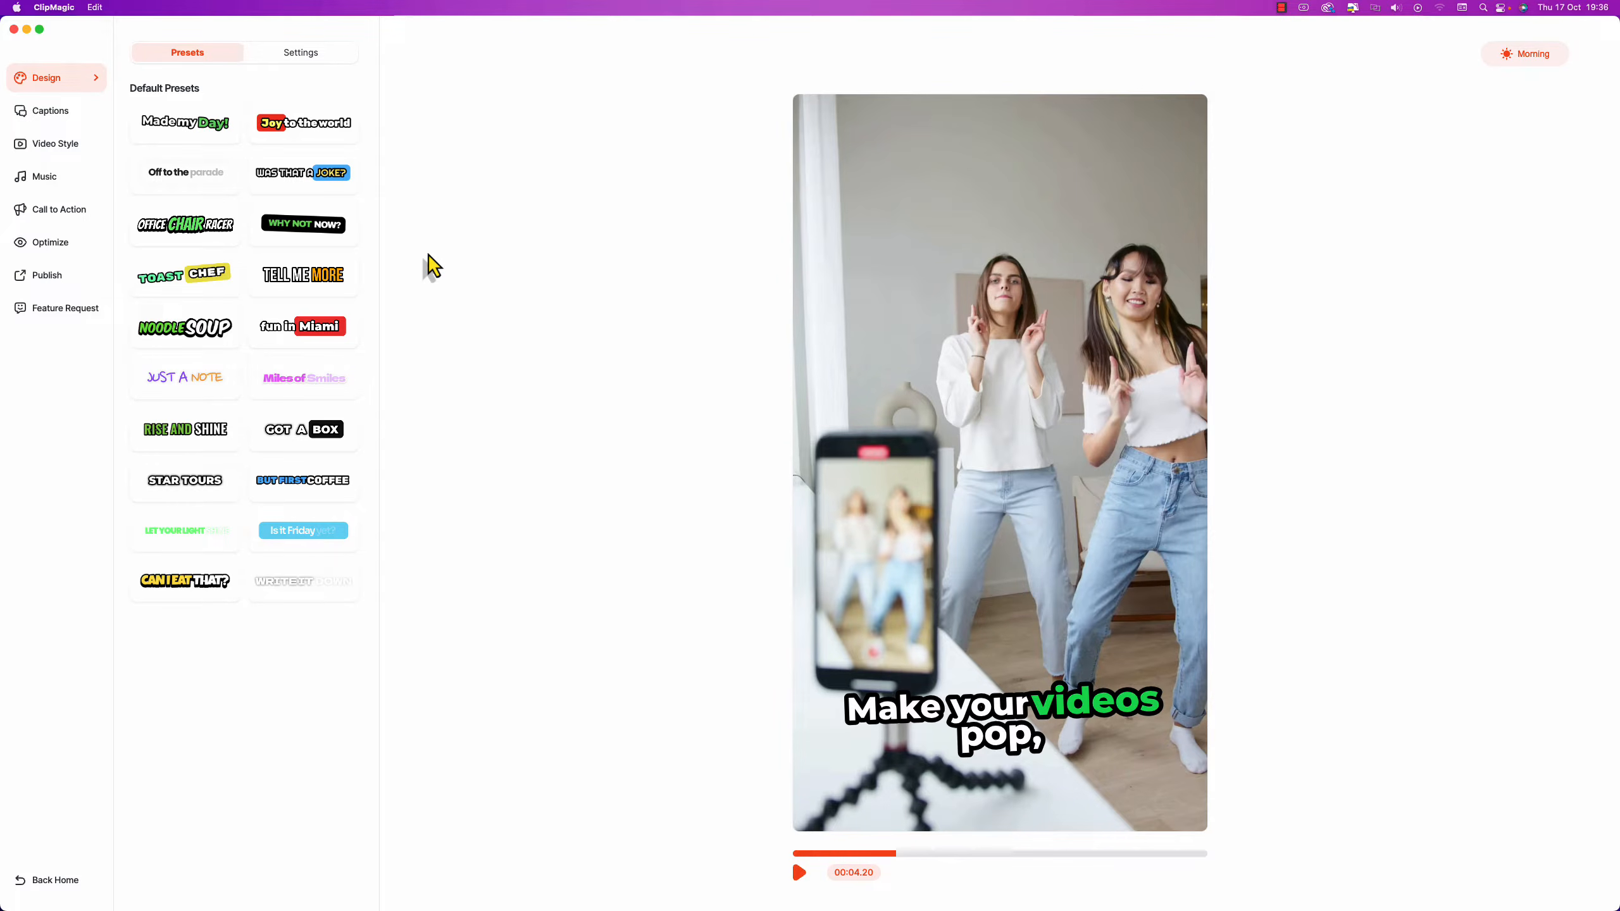
Try the WHY NOT NOW? and WAS THAT A JOKE? presets, then apply CAN I EAT THAT?
left_click(312, 237)
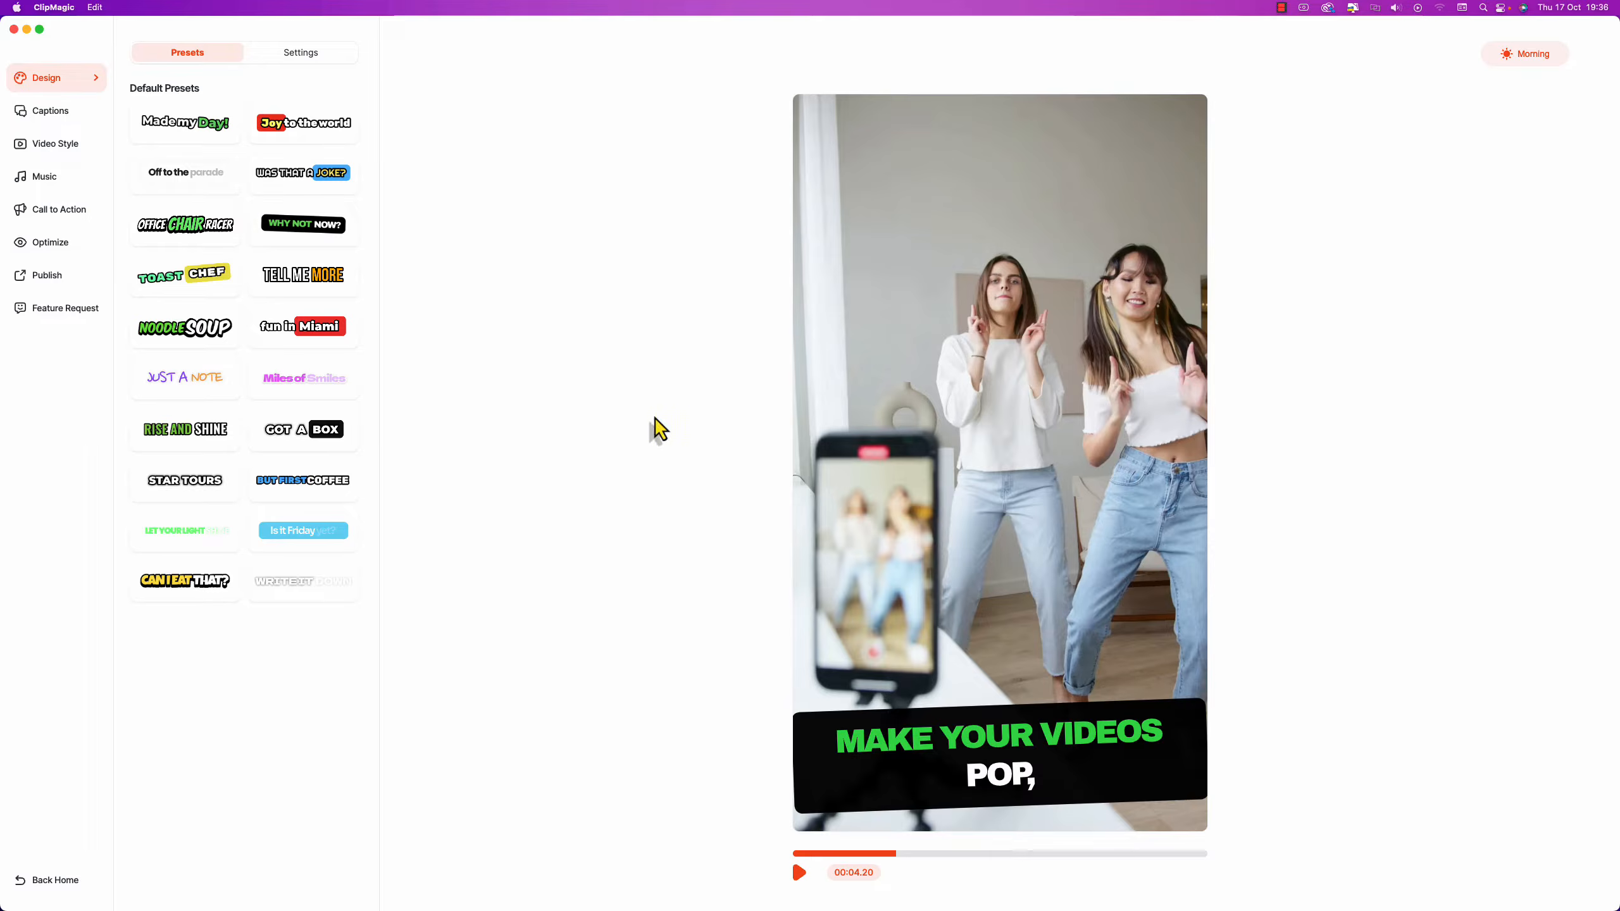
left_click(799, 872)
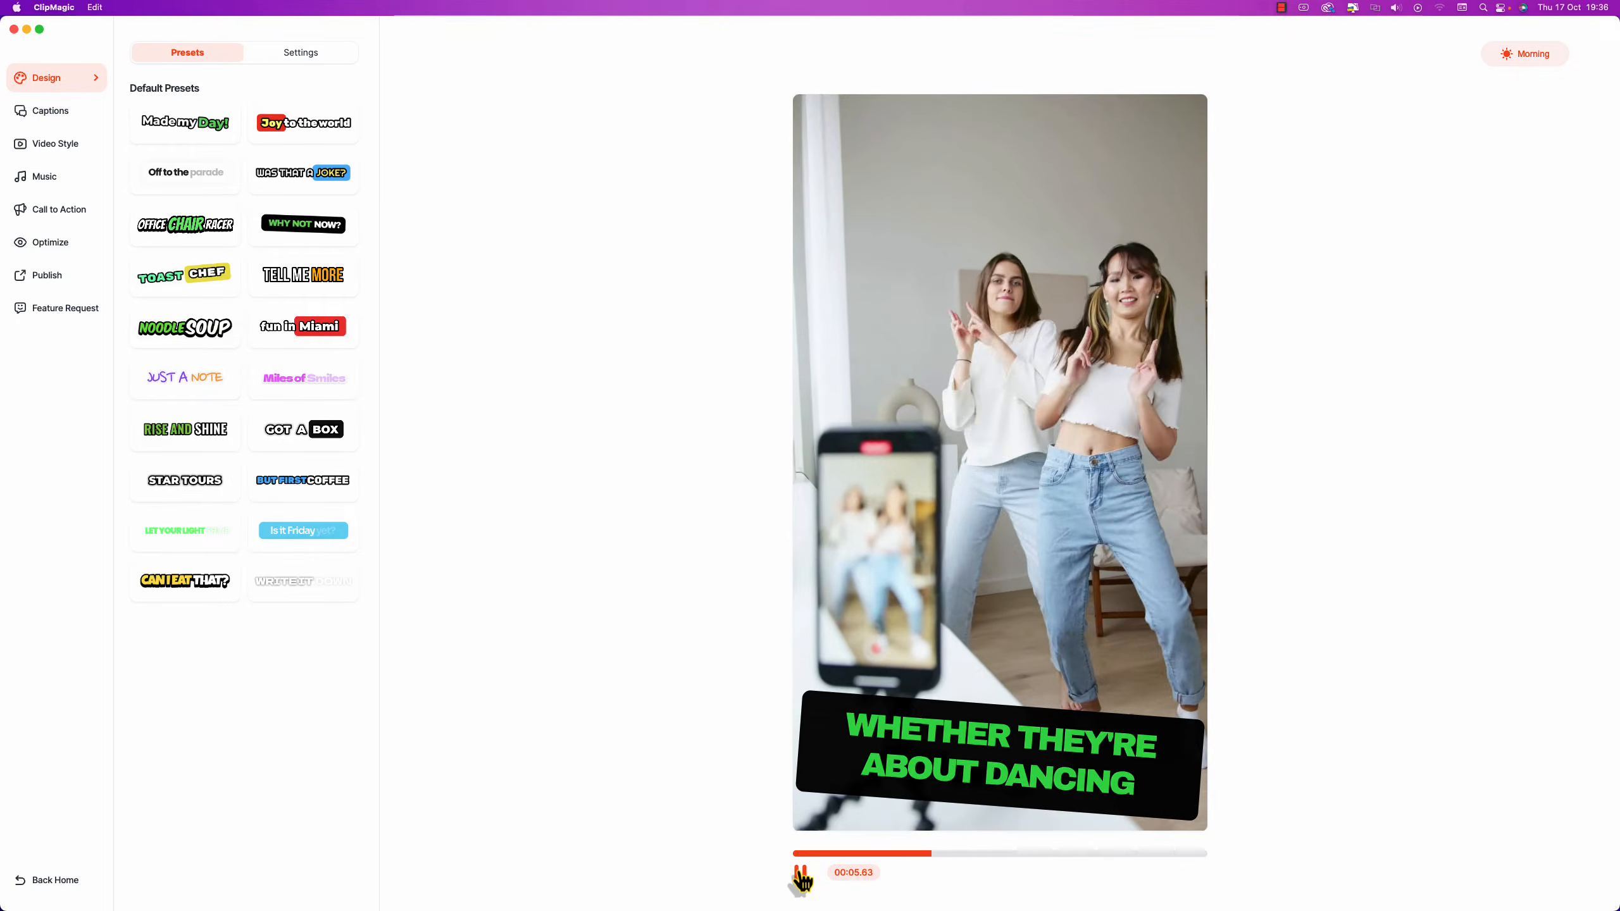
left_click(327, 174)
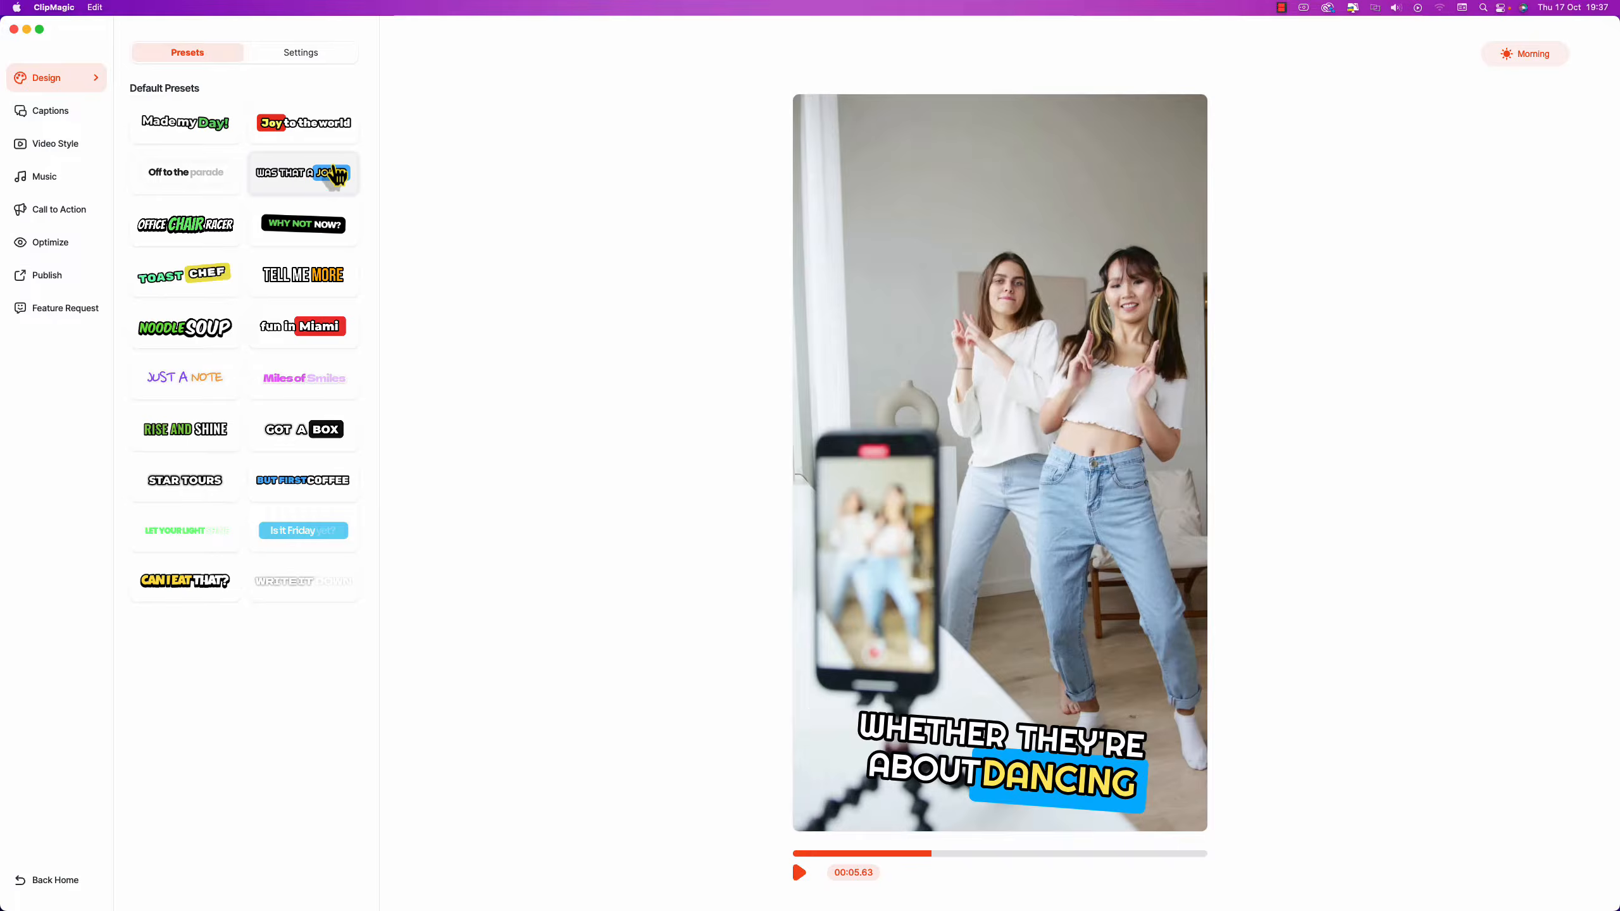
left_click(801, 875)
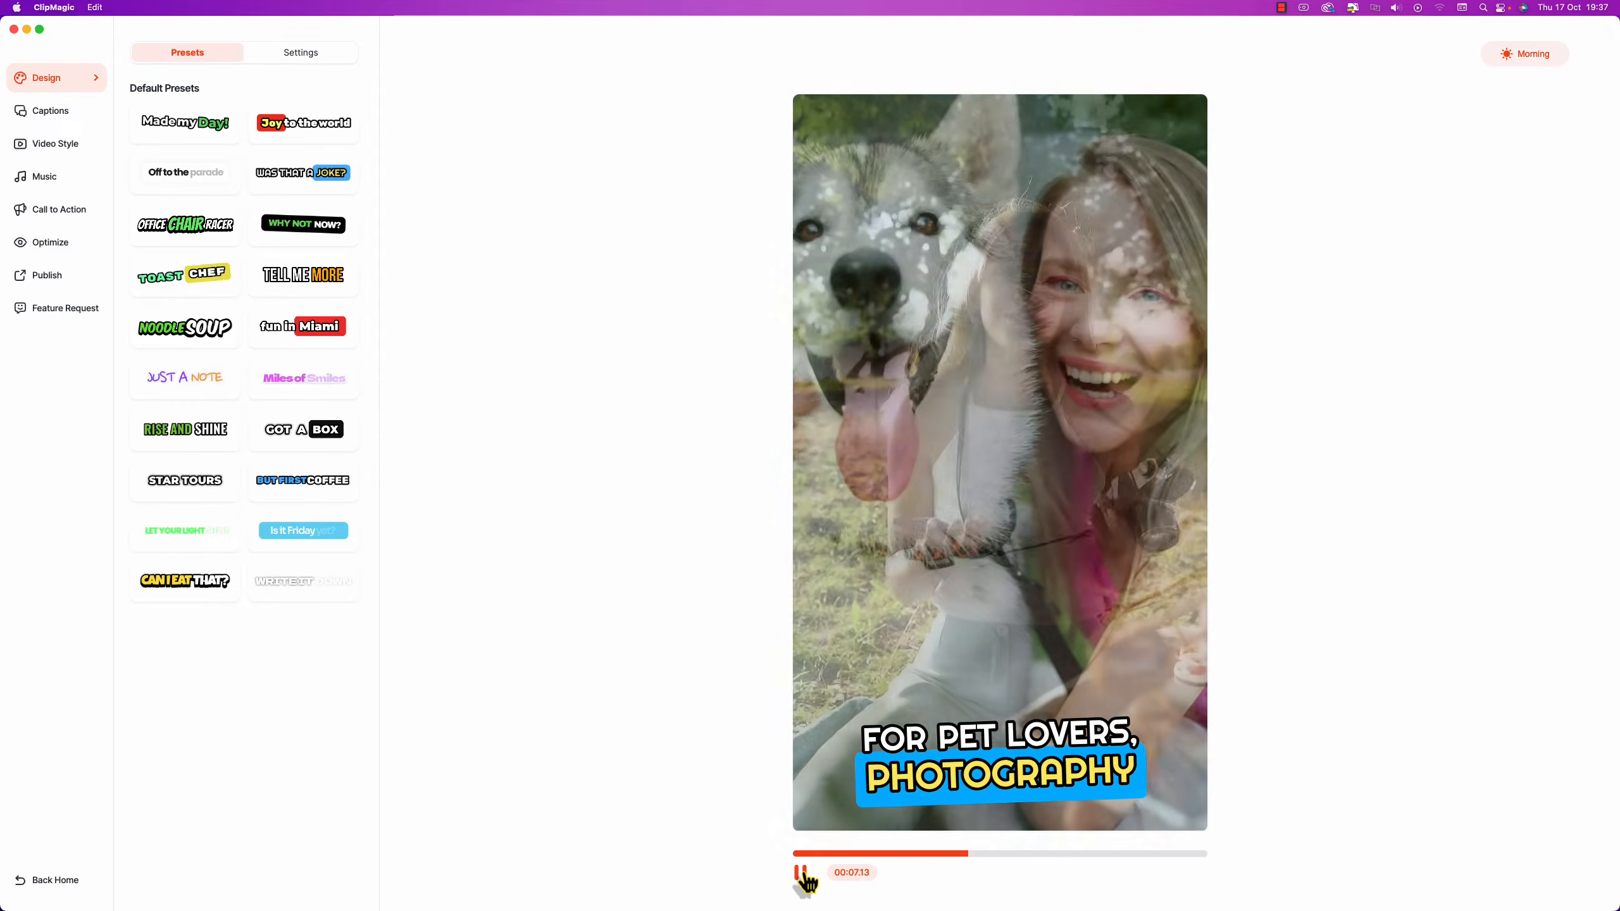
left_click(802, 875)
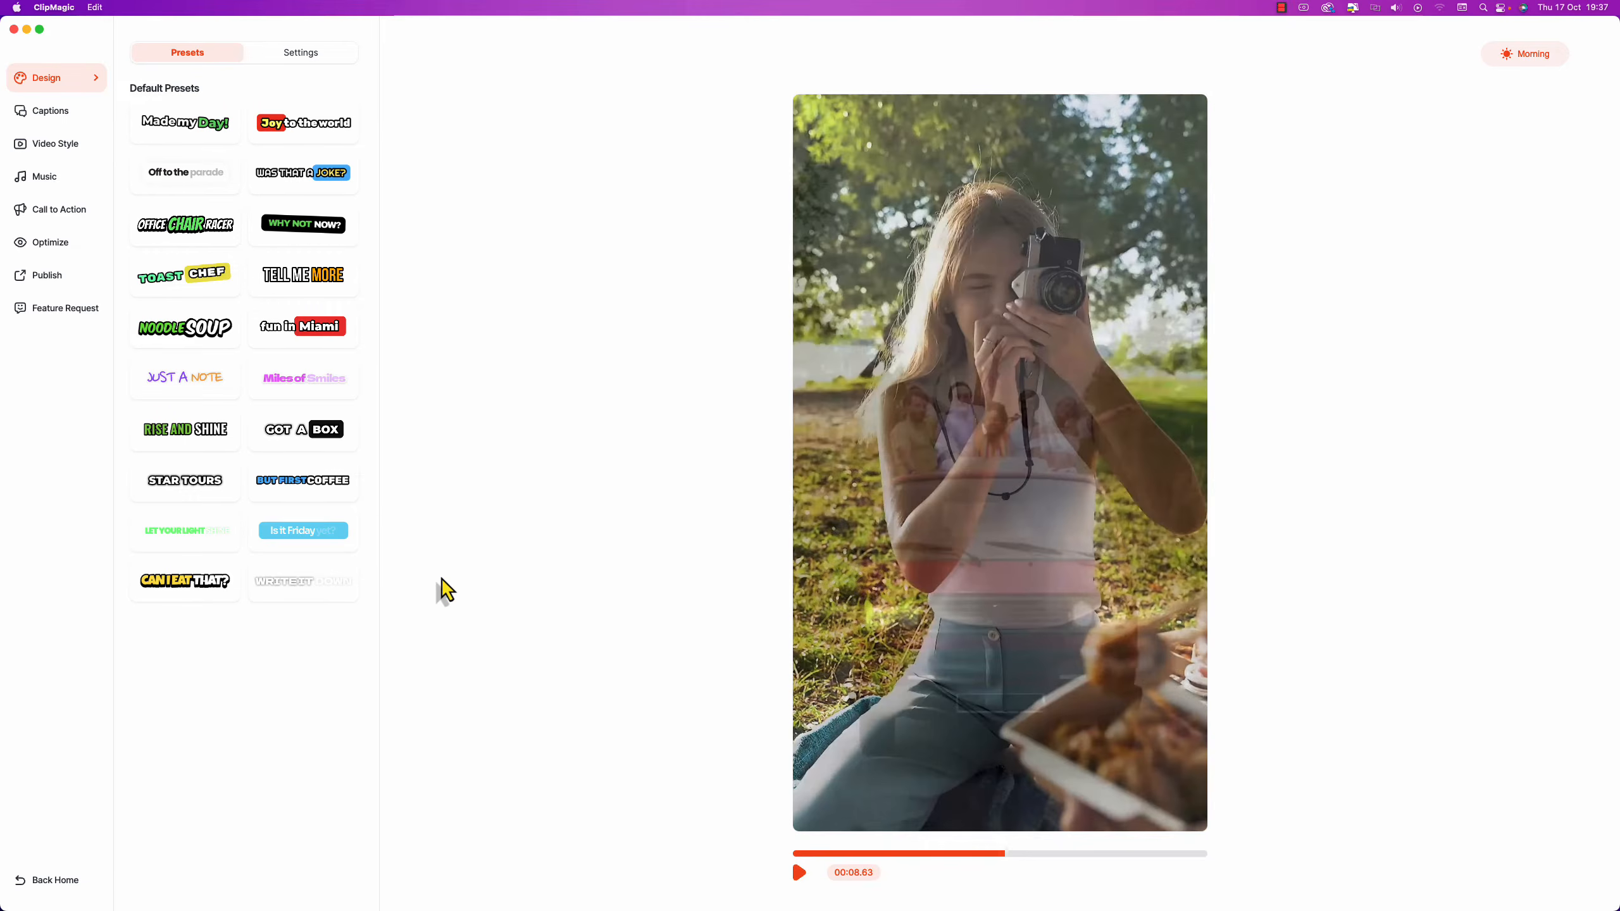
left_click(191, 585)
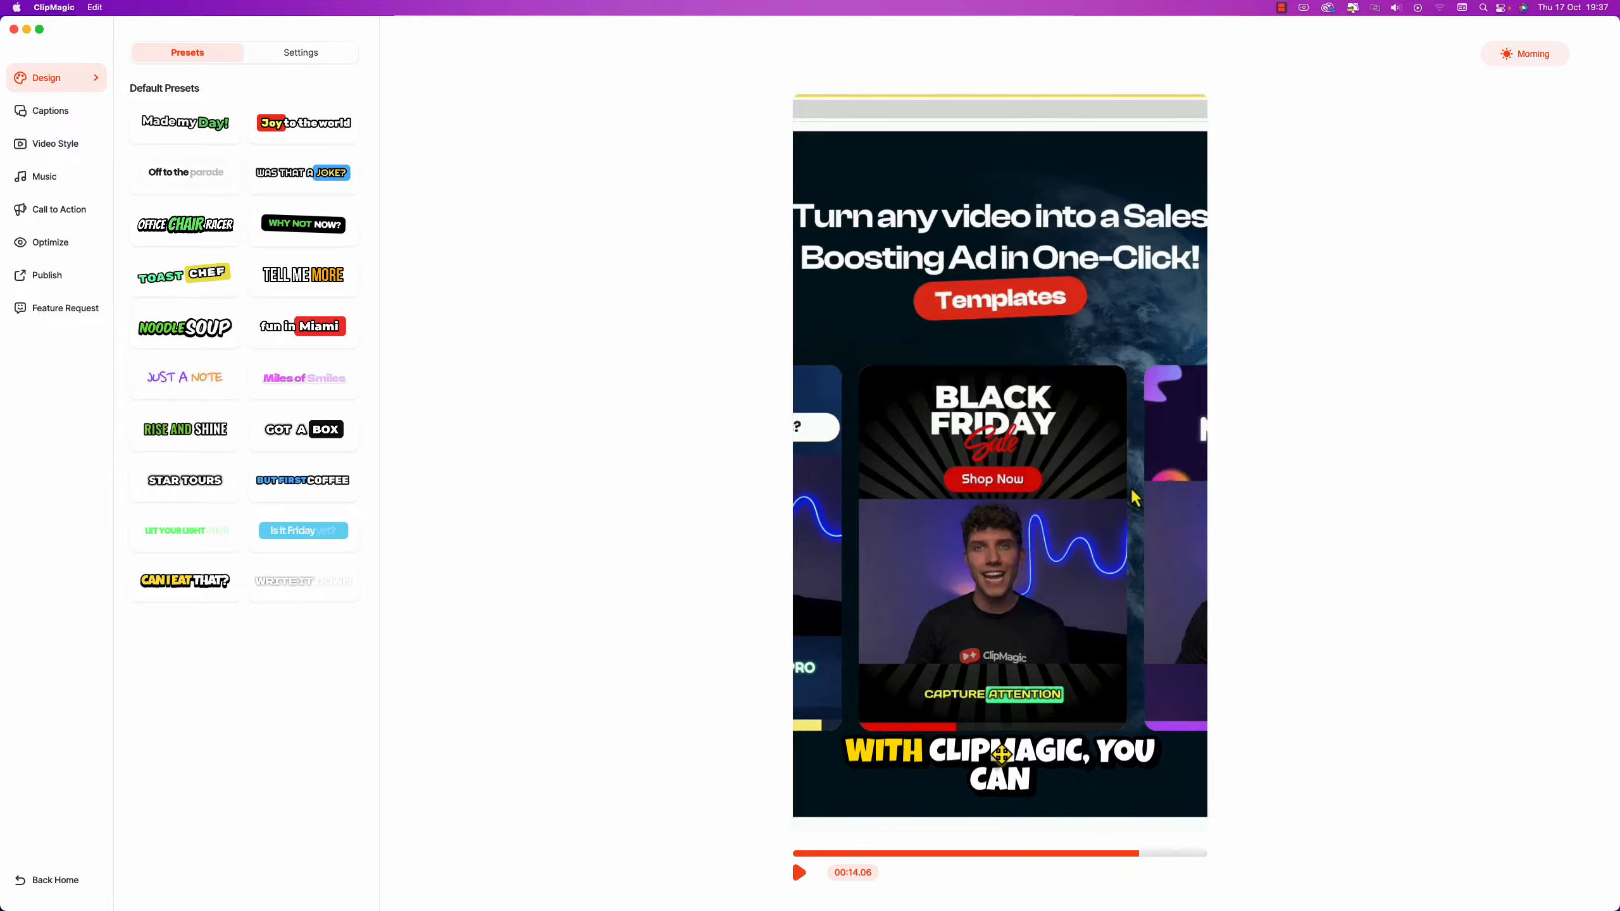
left_click(963, 853)
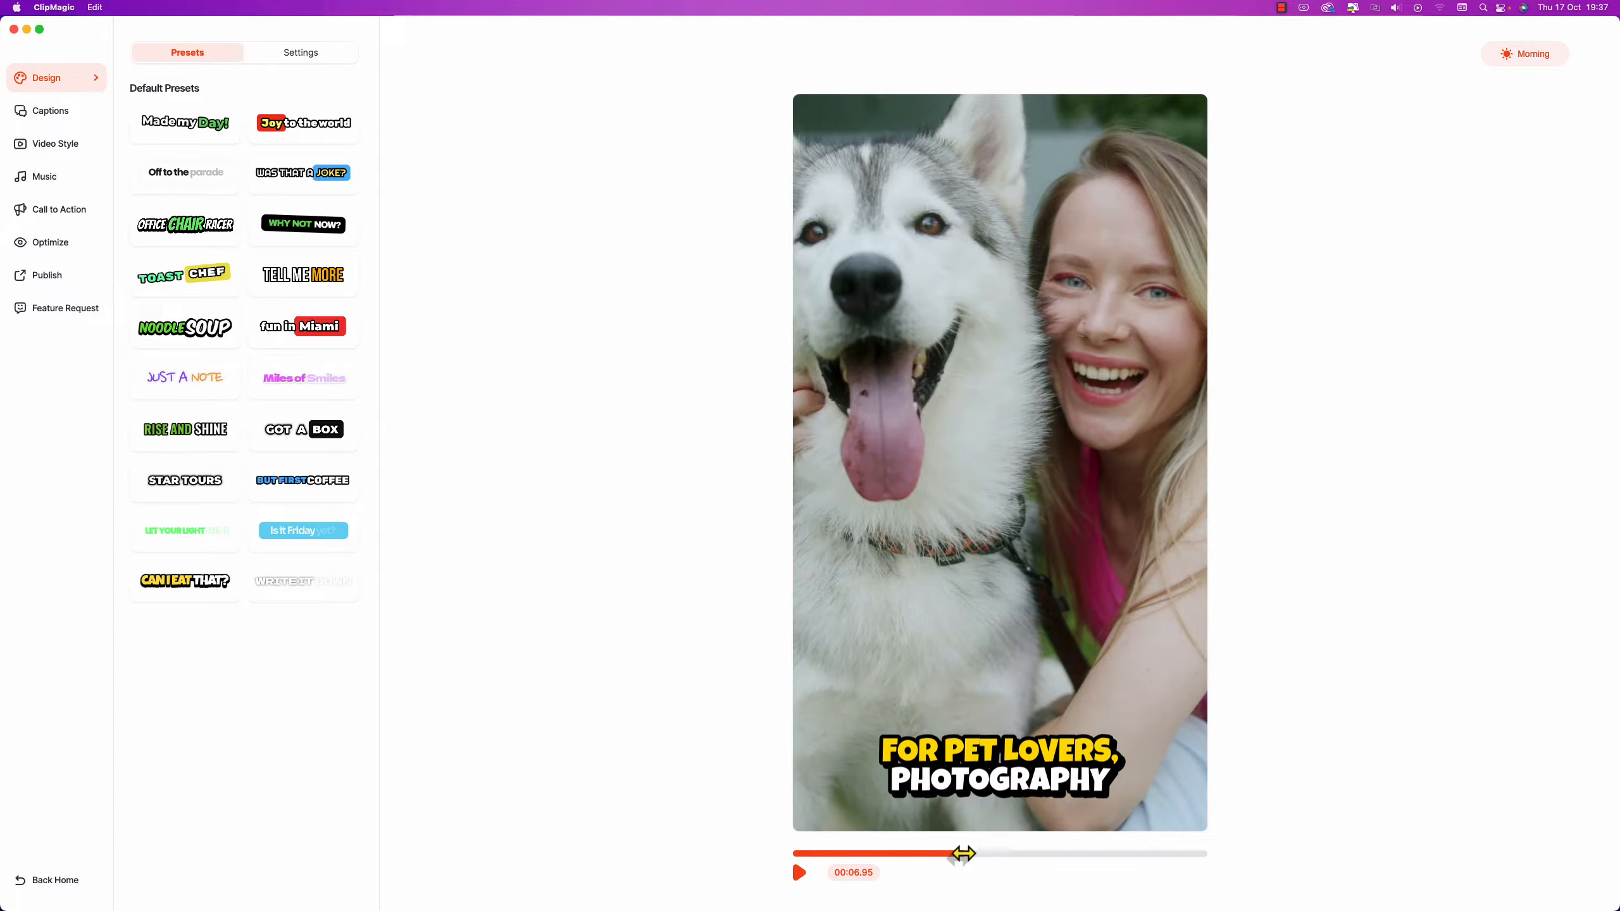
Drag the caption up to the middle of the video, adjusting it on the sushi scene.
left_click(994, 763)
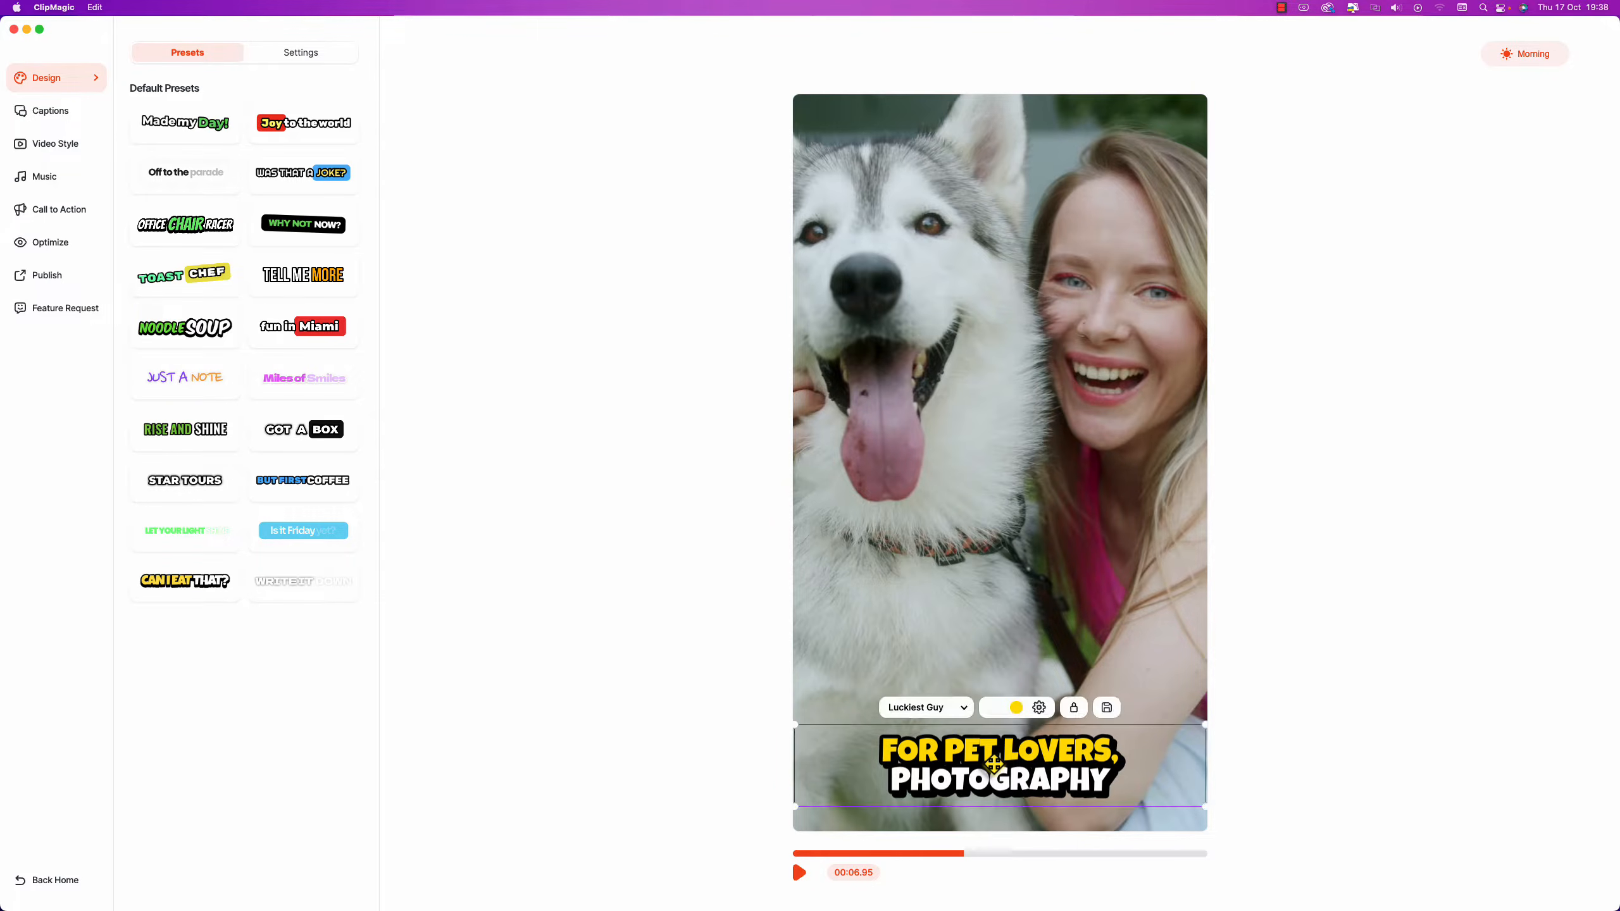
left_click_drag(993, 763, 1018, 574)
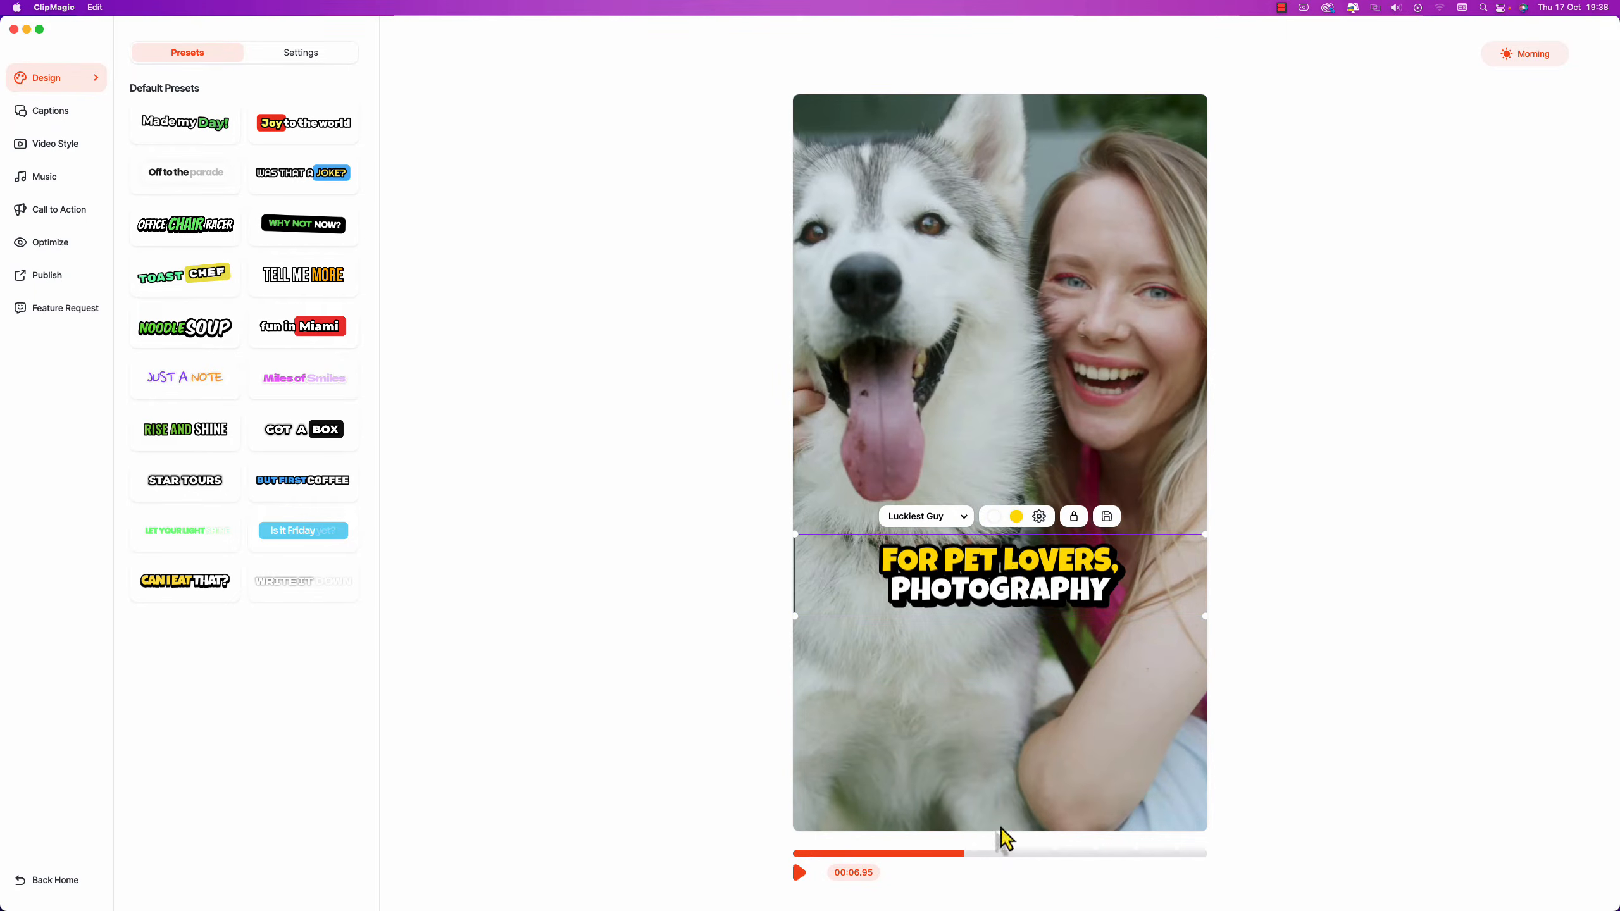
left_click(805, 881)
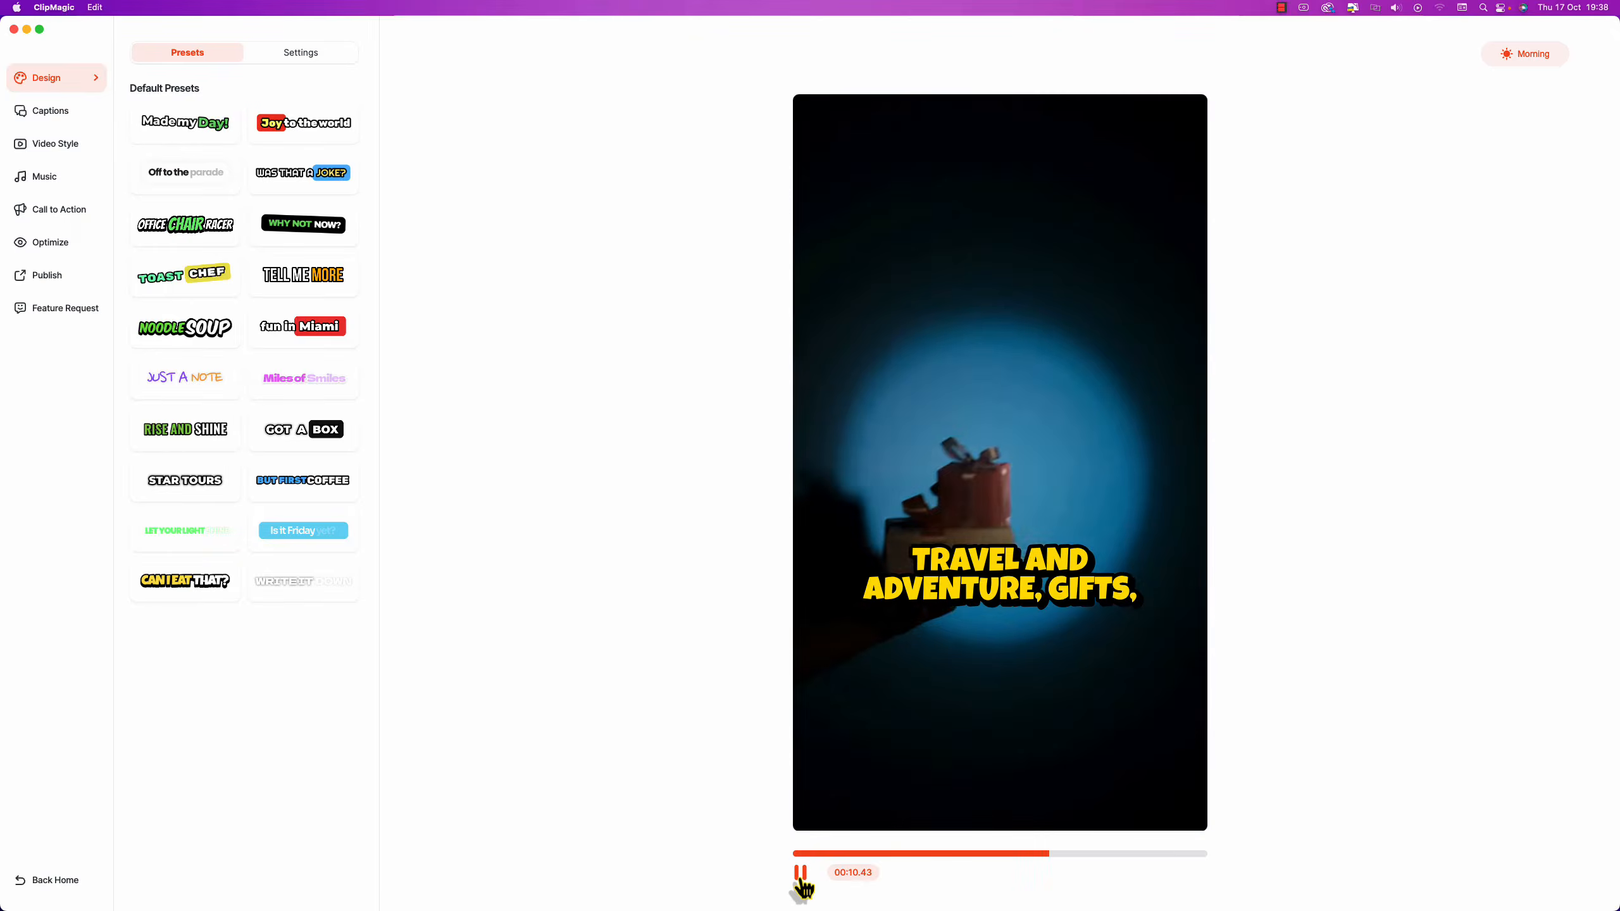
left_click(803, 881)
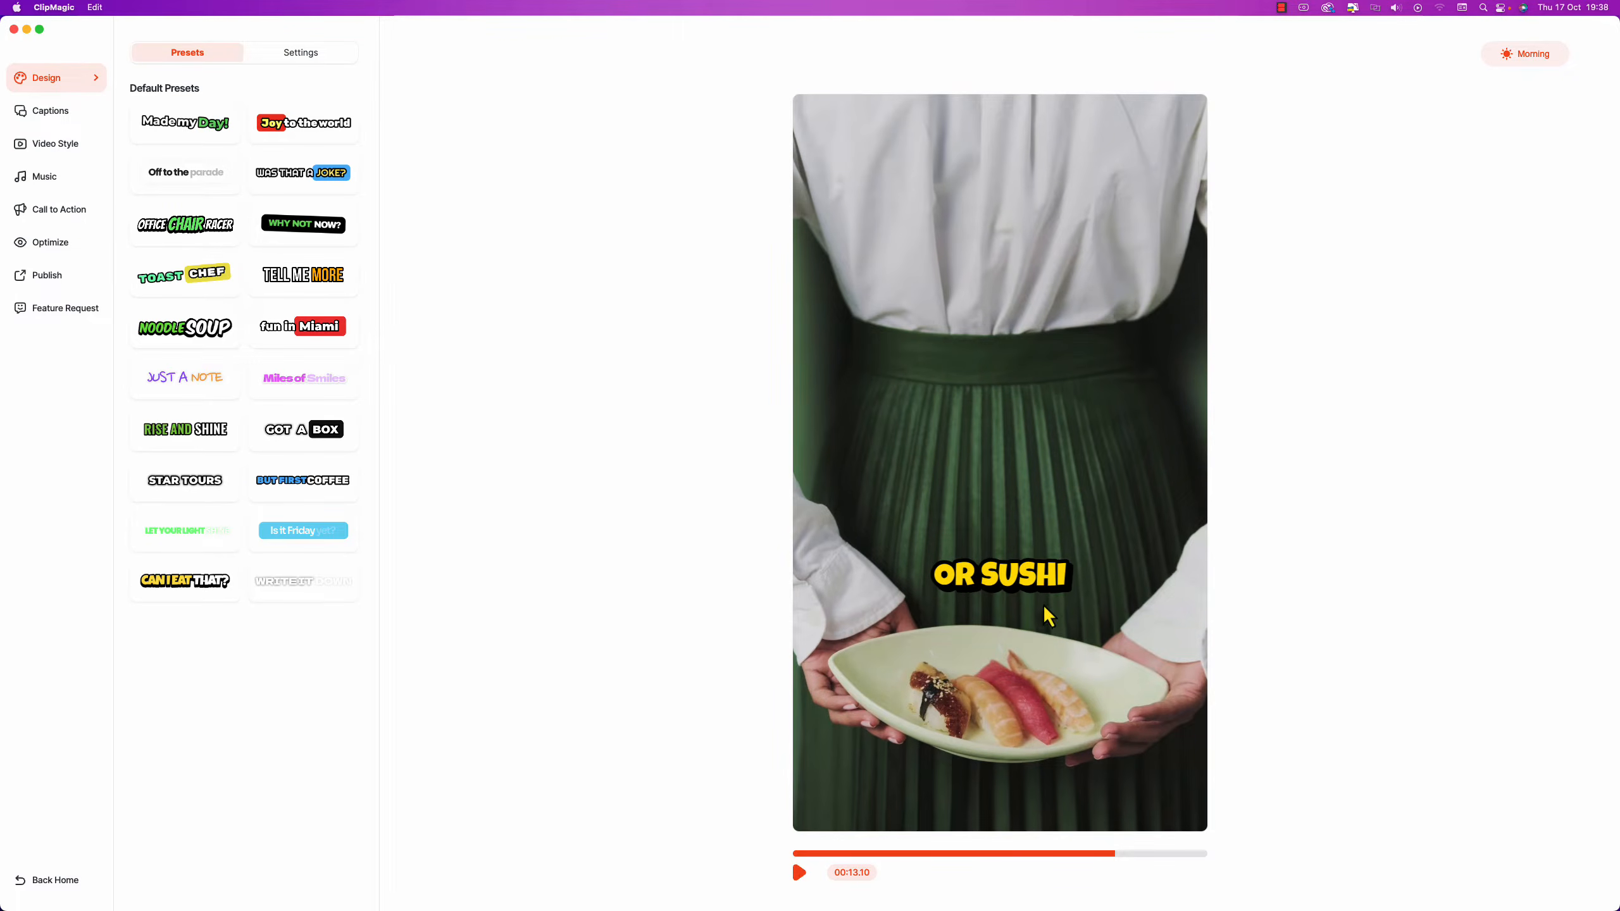
left_click_drag(1039, 586, 1027, 543)
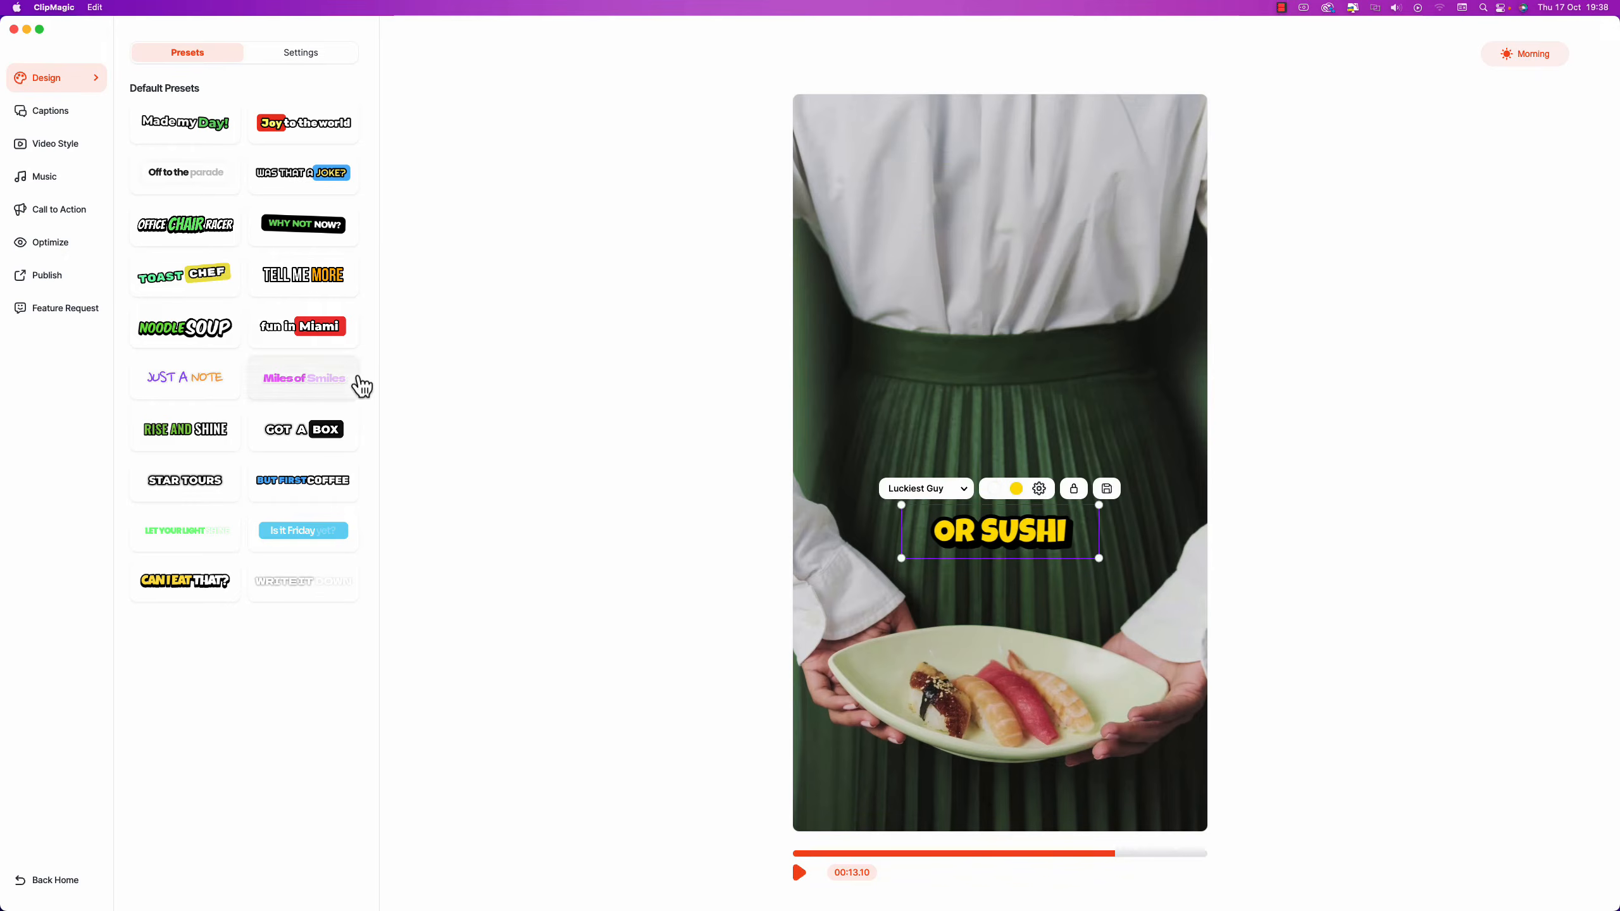
Preview fun in Miami, TOAST CHEF, Miles of Smiles and other presets, keeping CAN I EAT THAT?
left_click(284, 329)
left_click(206, 292)
left_click(206, 224)
left_click(324, 184)
left_click(310, 383)
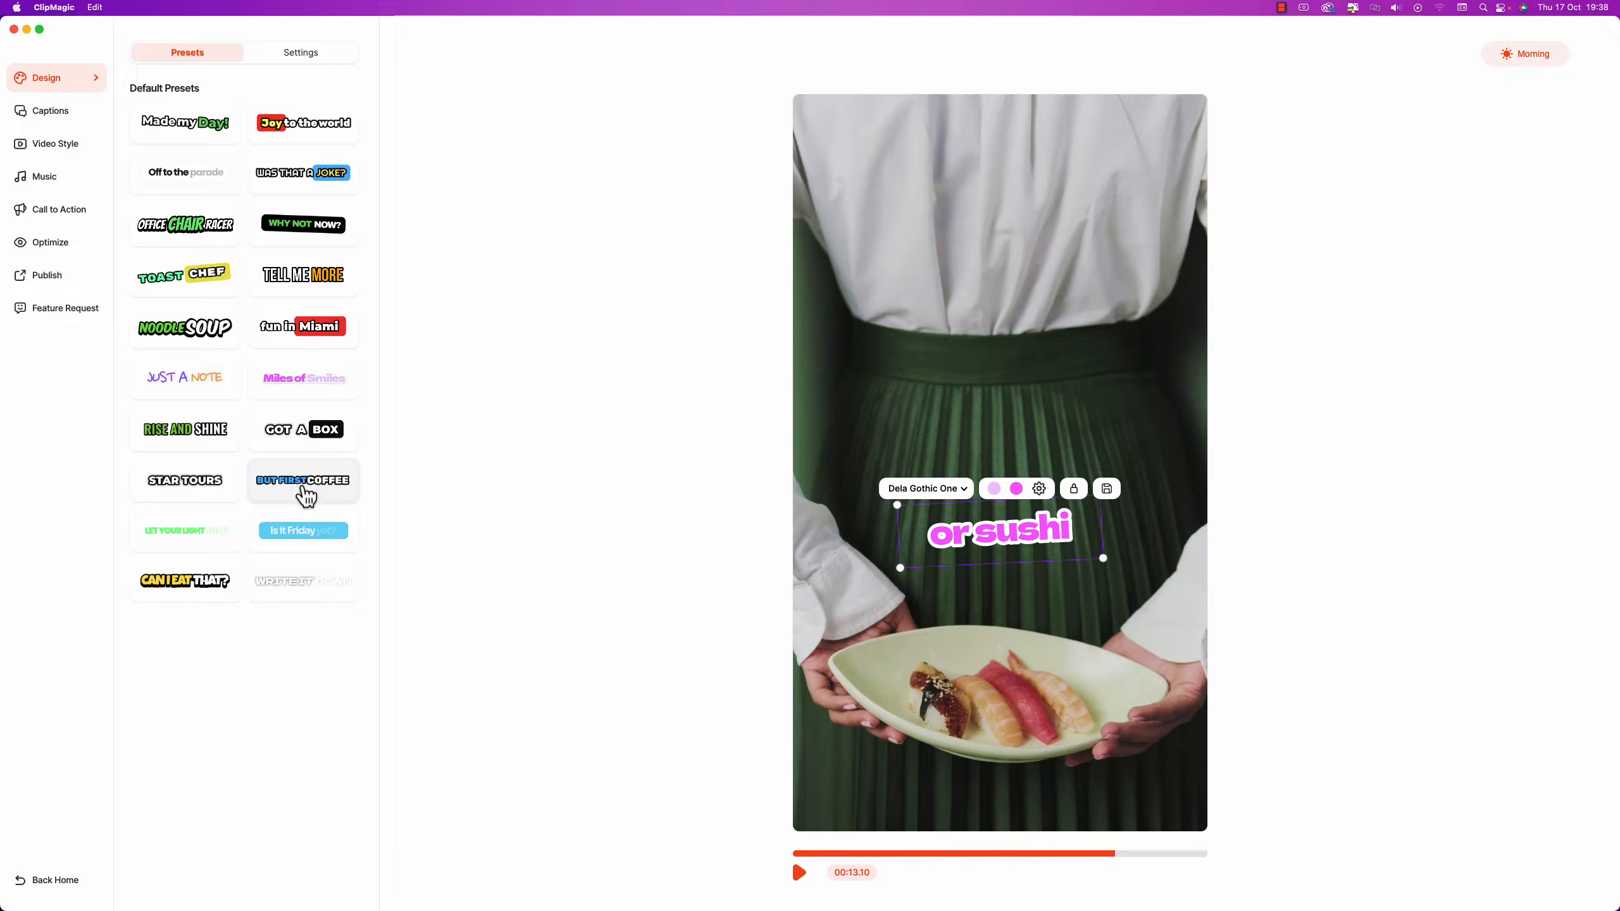
left_click(306, 493)
left_click(191, 582)
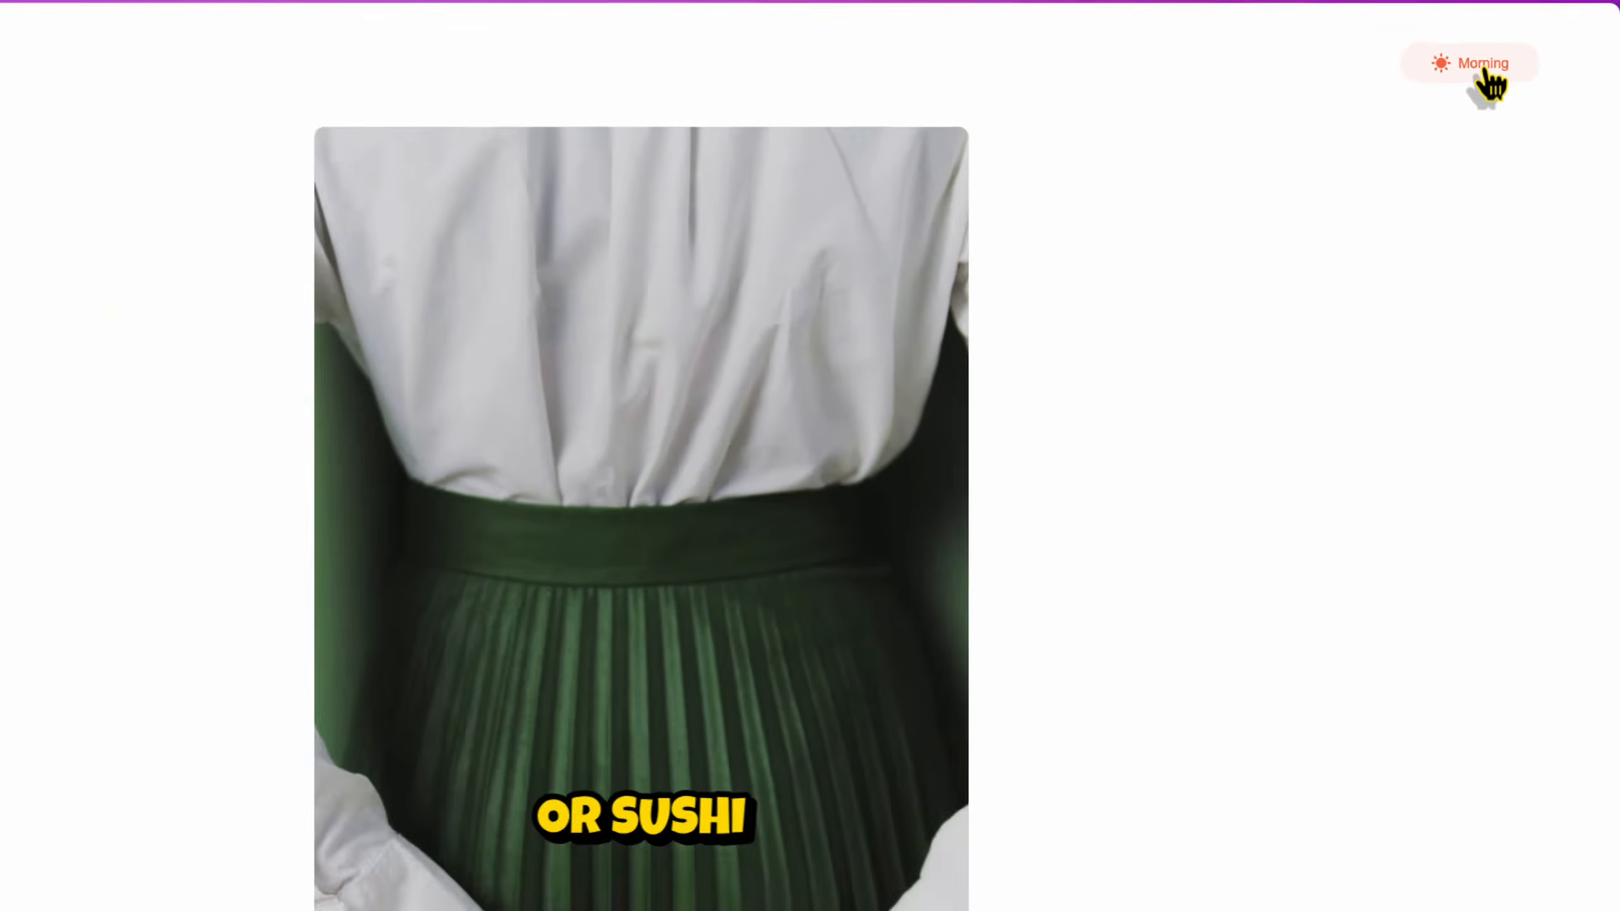
Cycle the theme through Afternoon and Morning until the Night theme is active.
left_click(1465, 75)
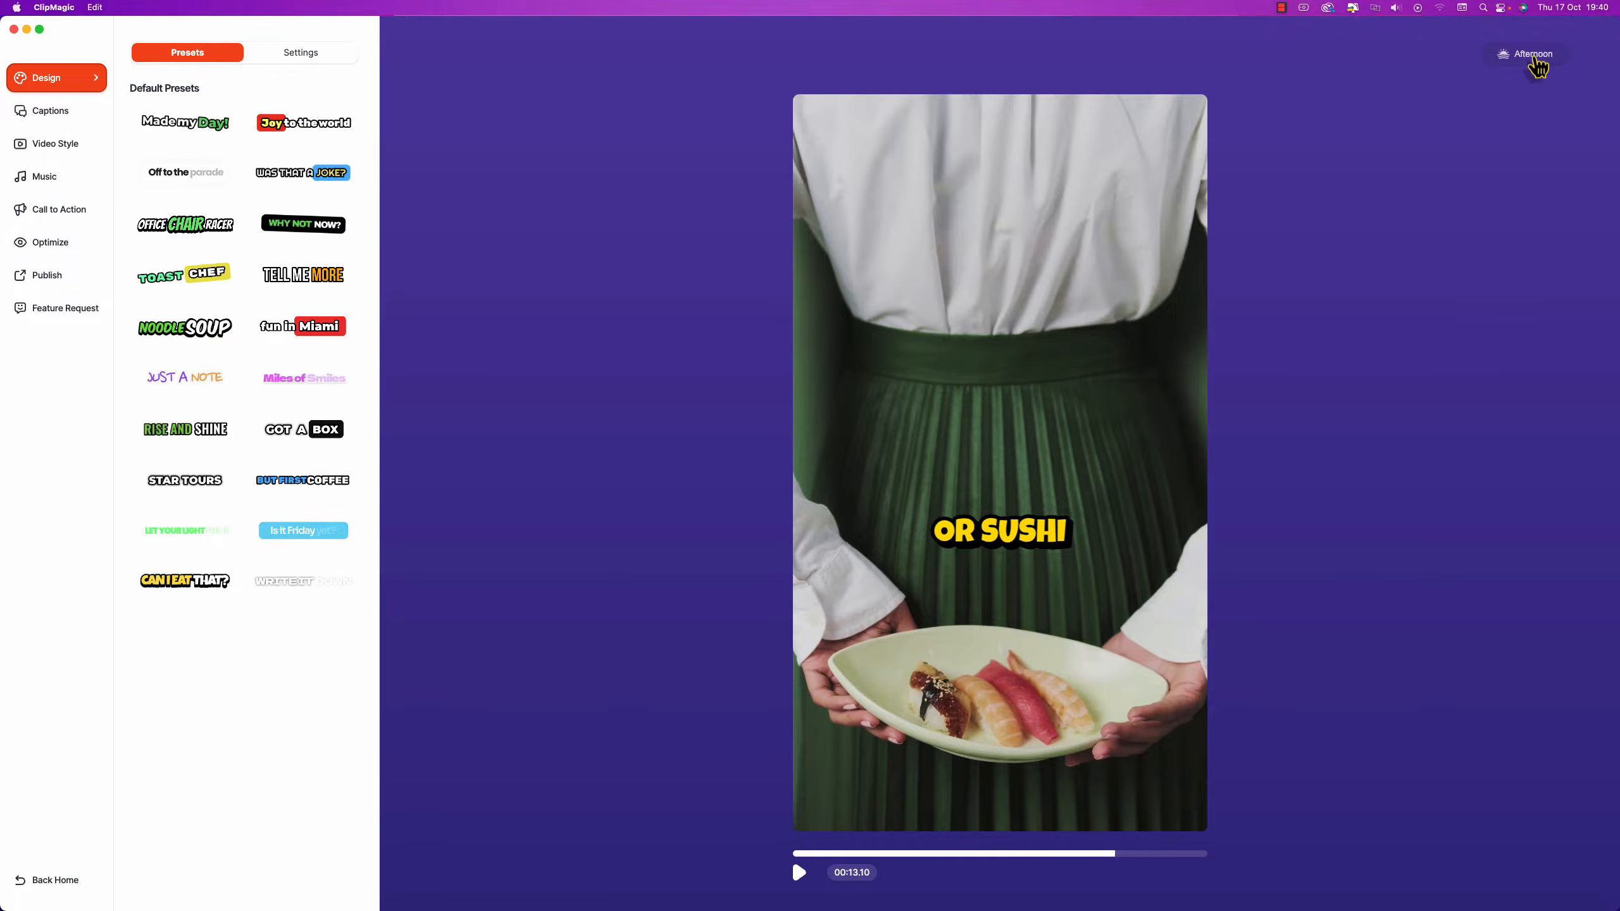
left_click(1534, 56)
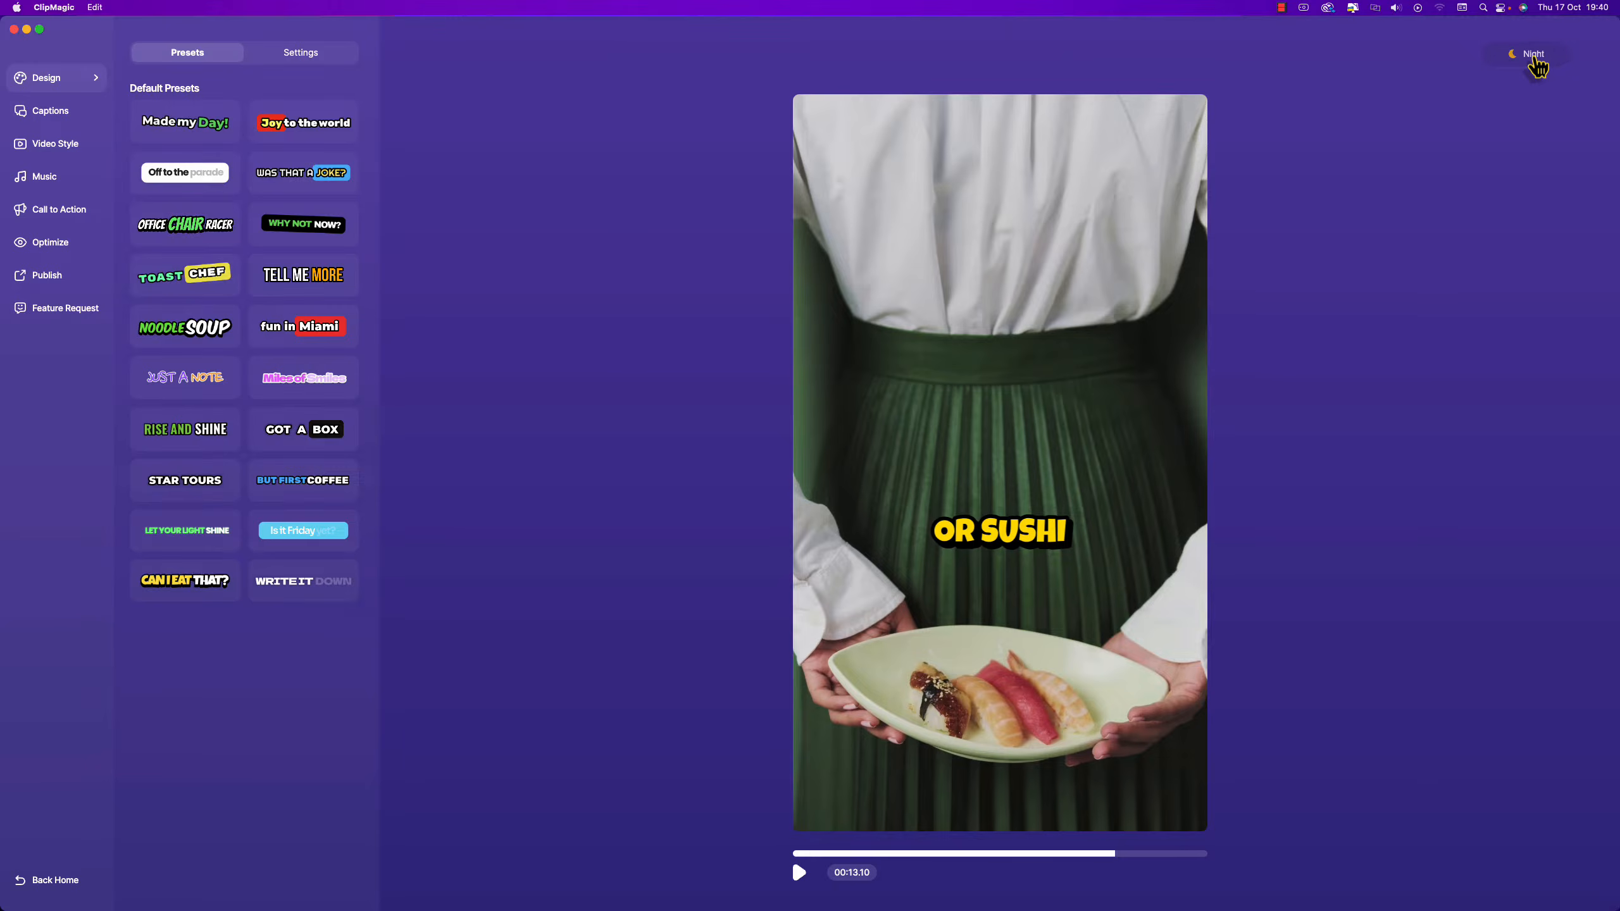
left_click(1534, 55)
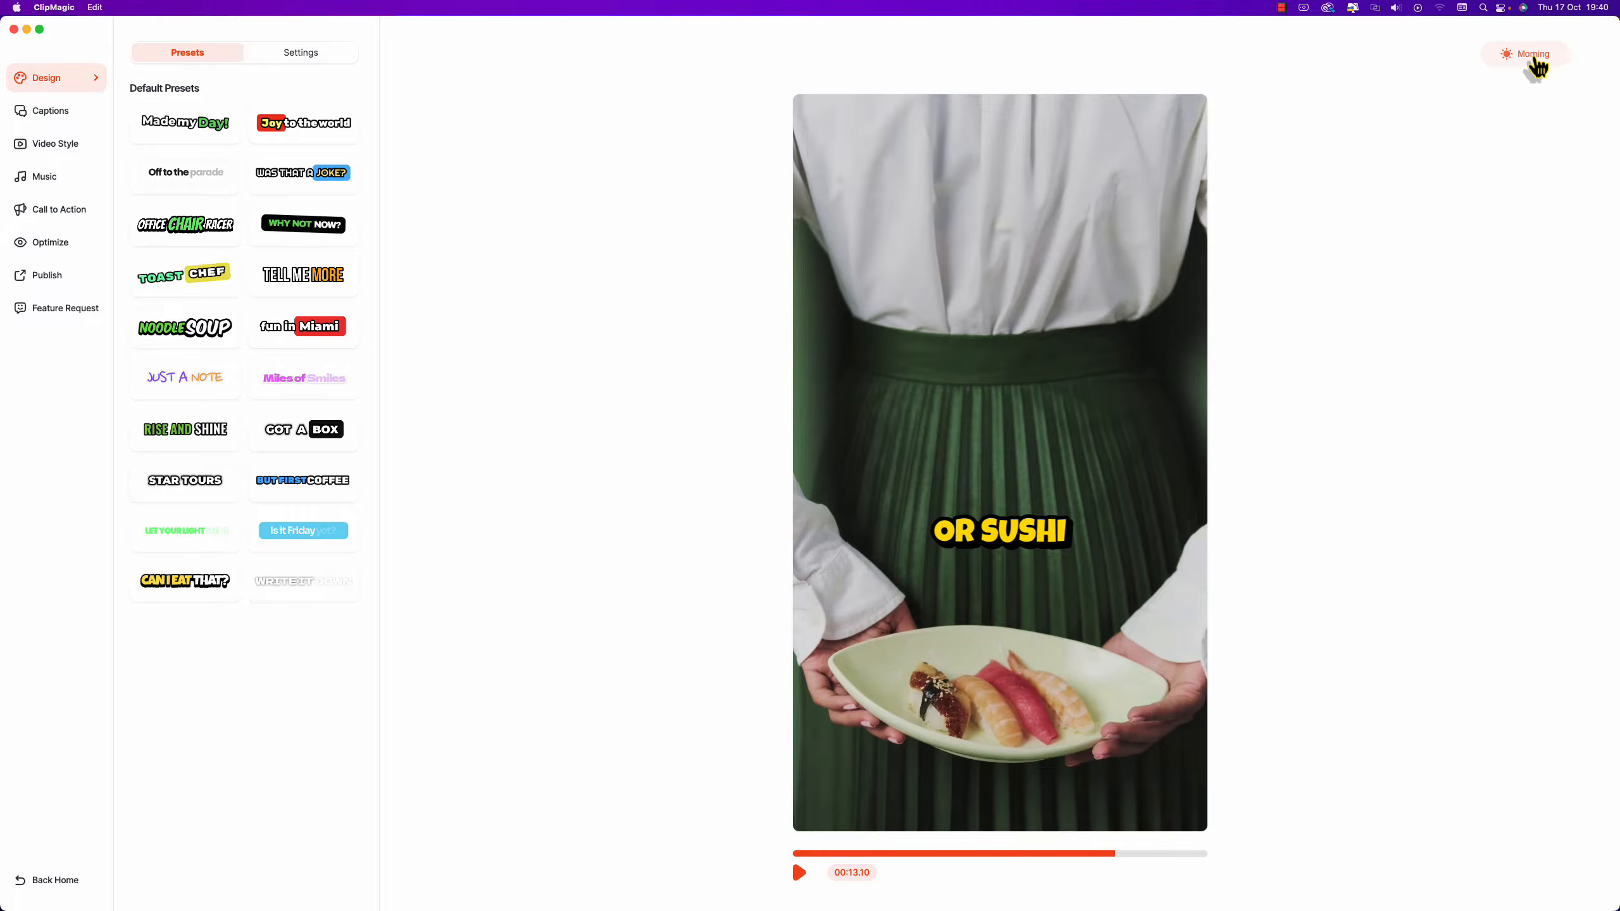
left_click(1534, 55)
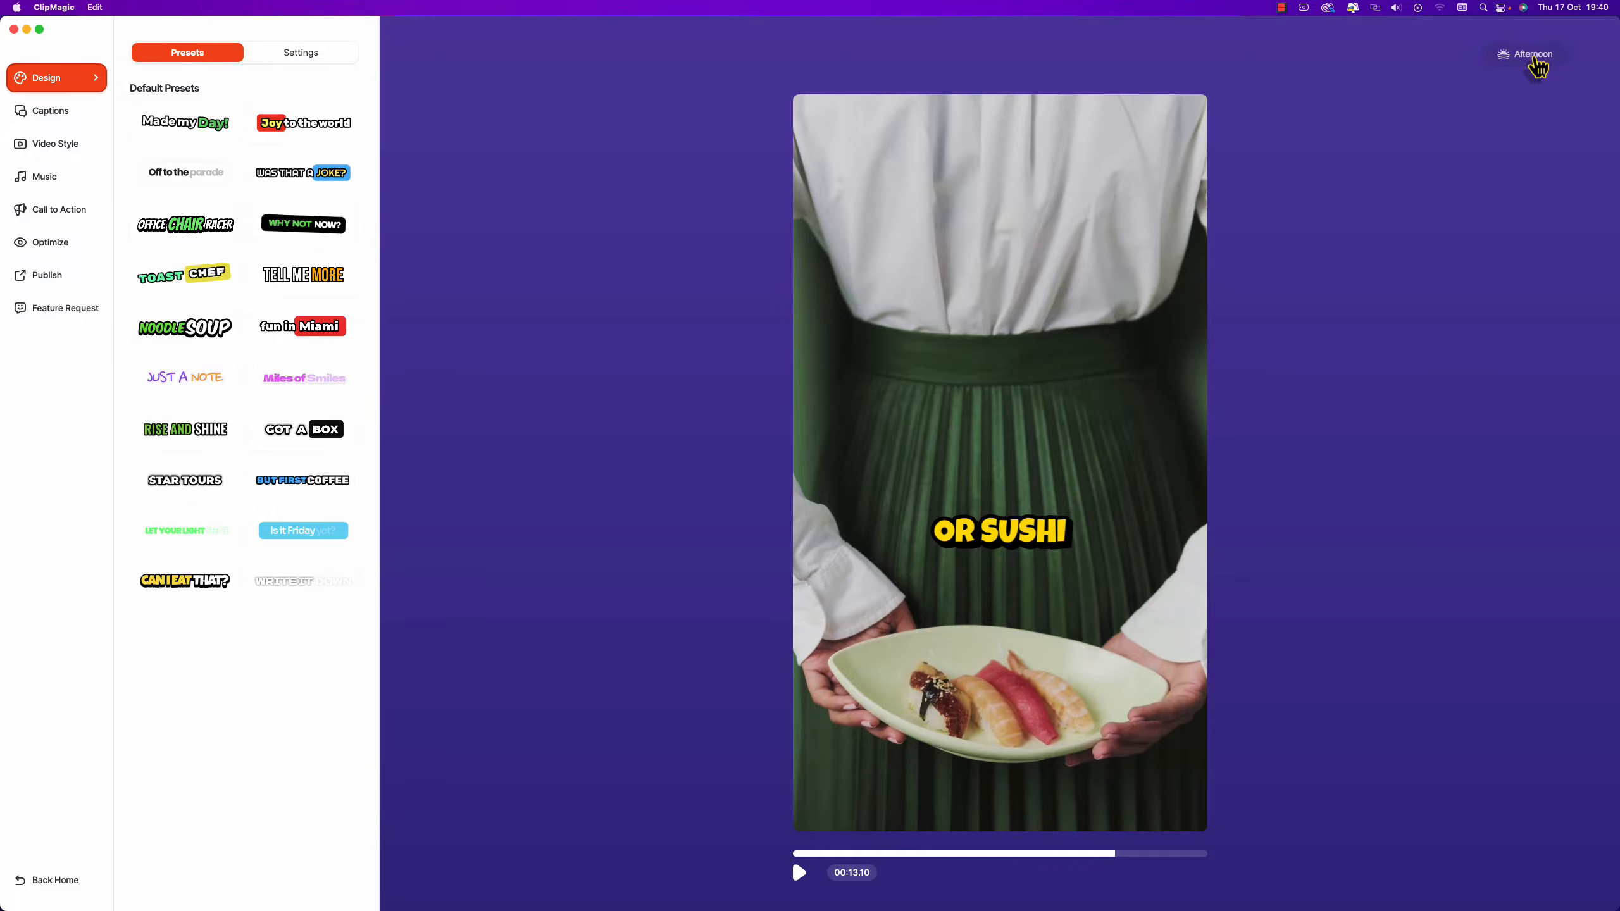
left_click(1534, 55)
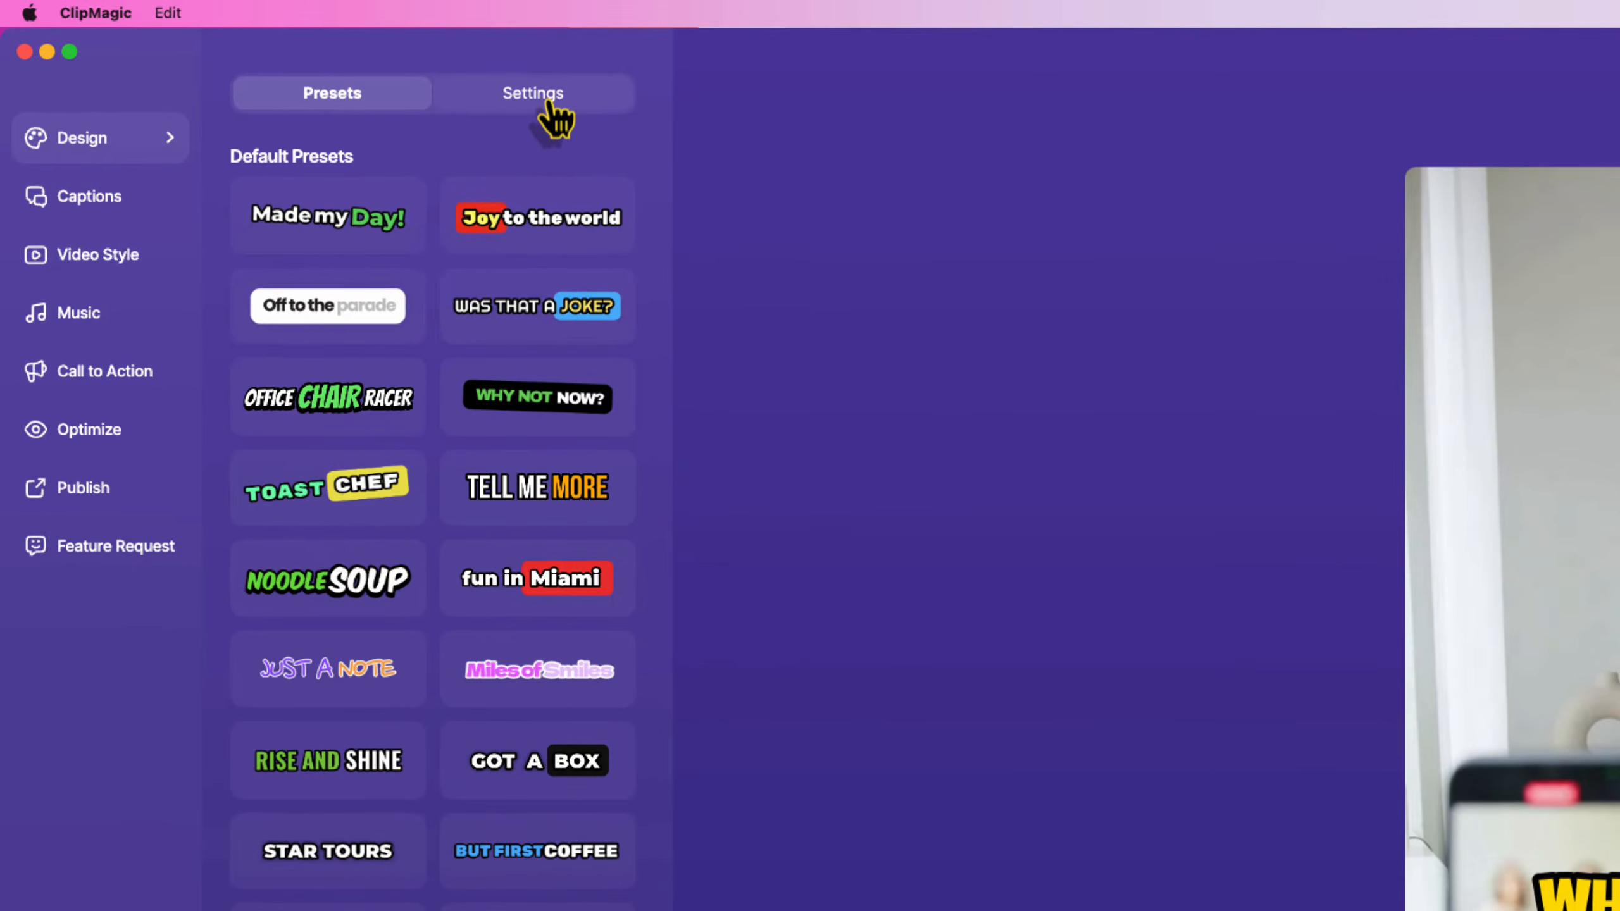
In caption Settings, check the font list and toggle the case from lowercase back to uppercase.
left_click(550, 113)
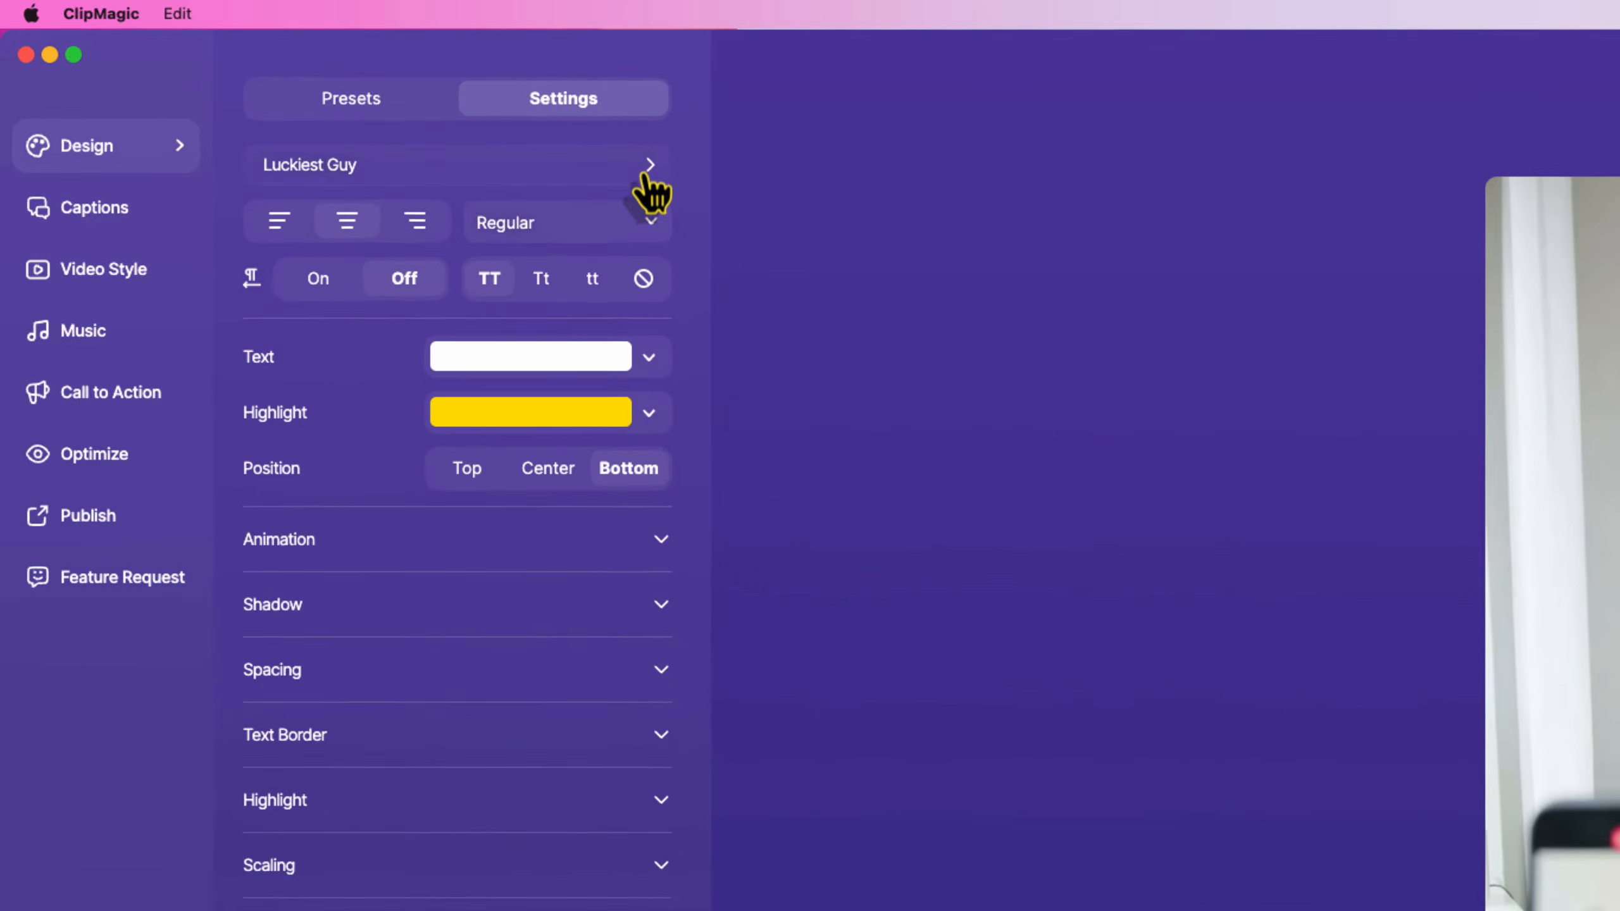
left_click(462, 117)
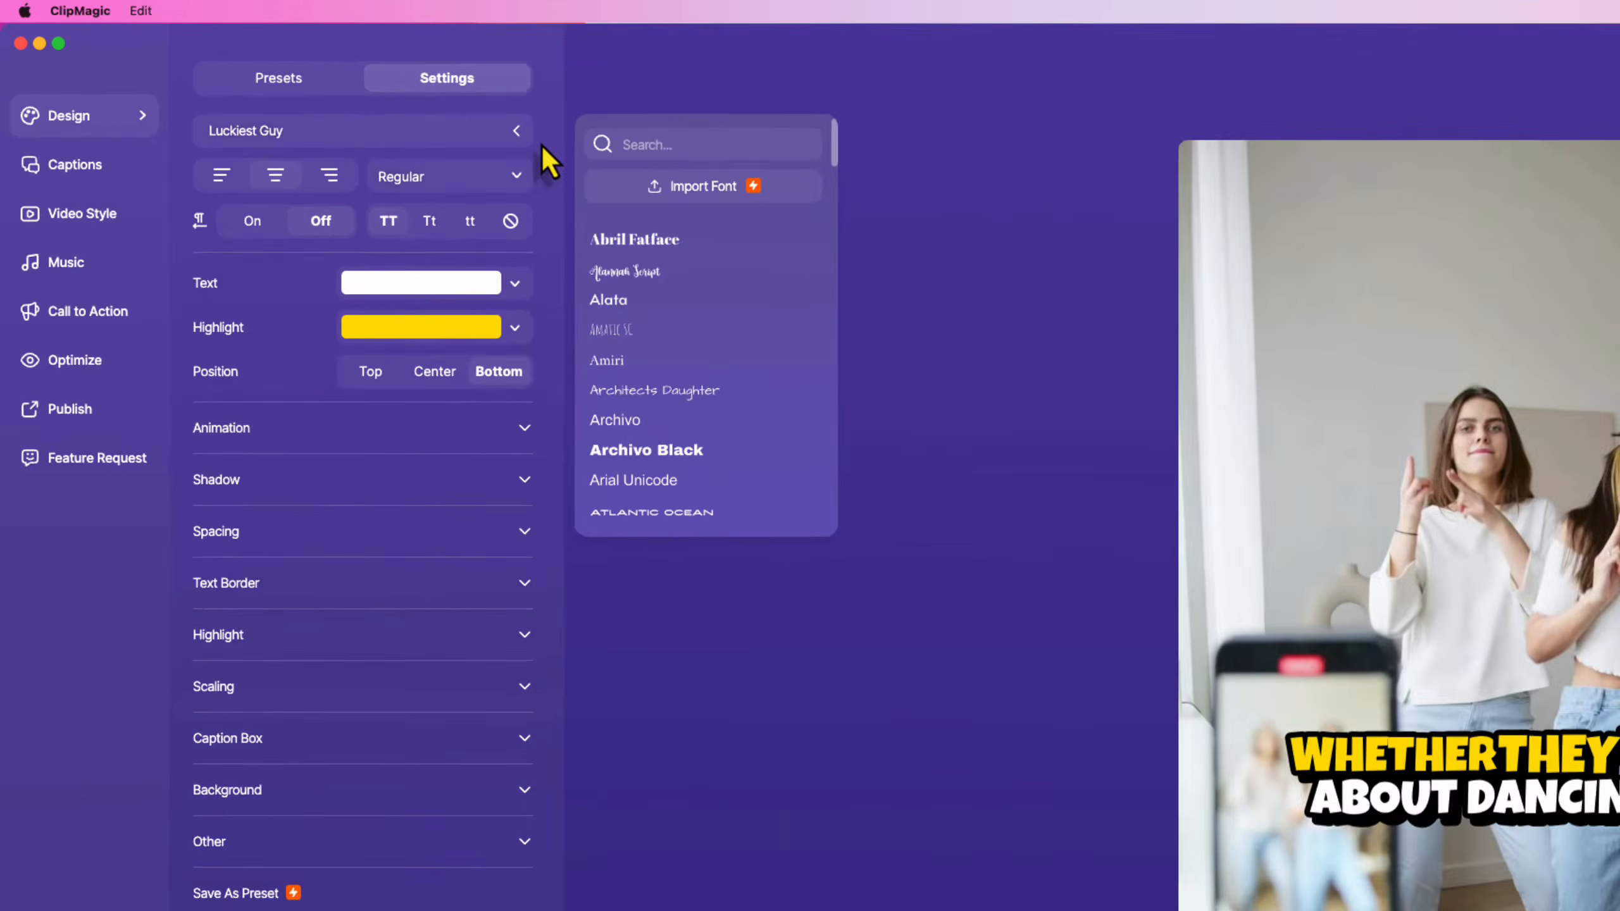
left_click(663, 169)
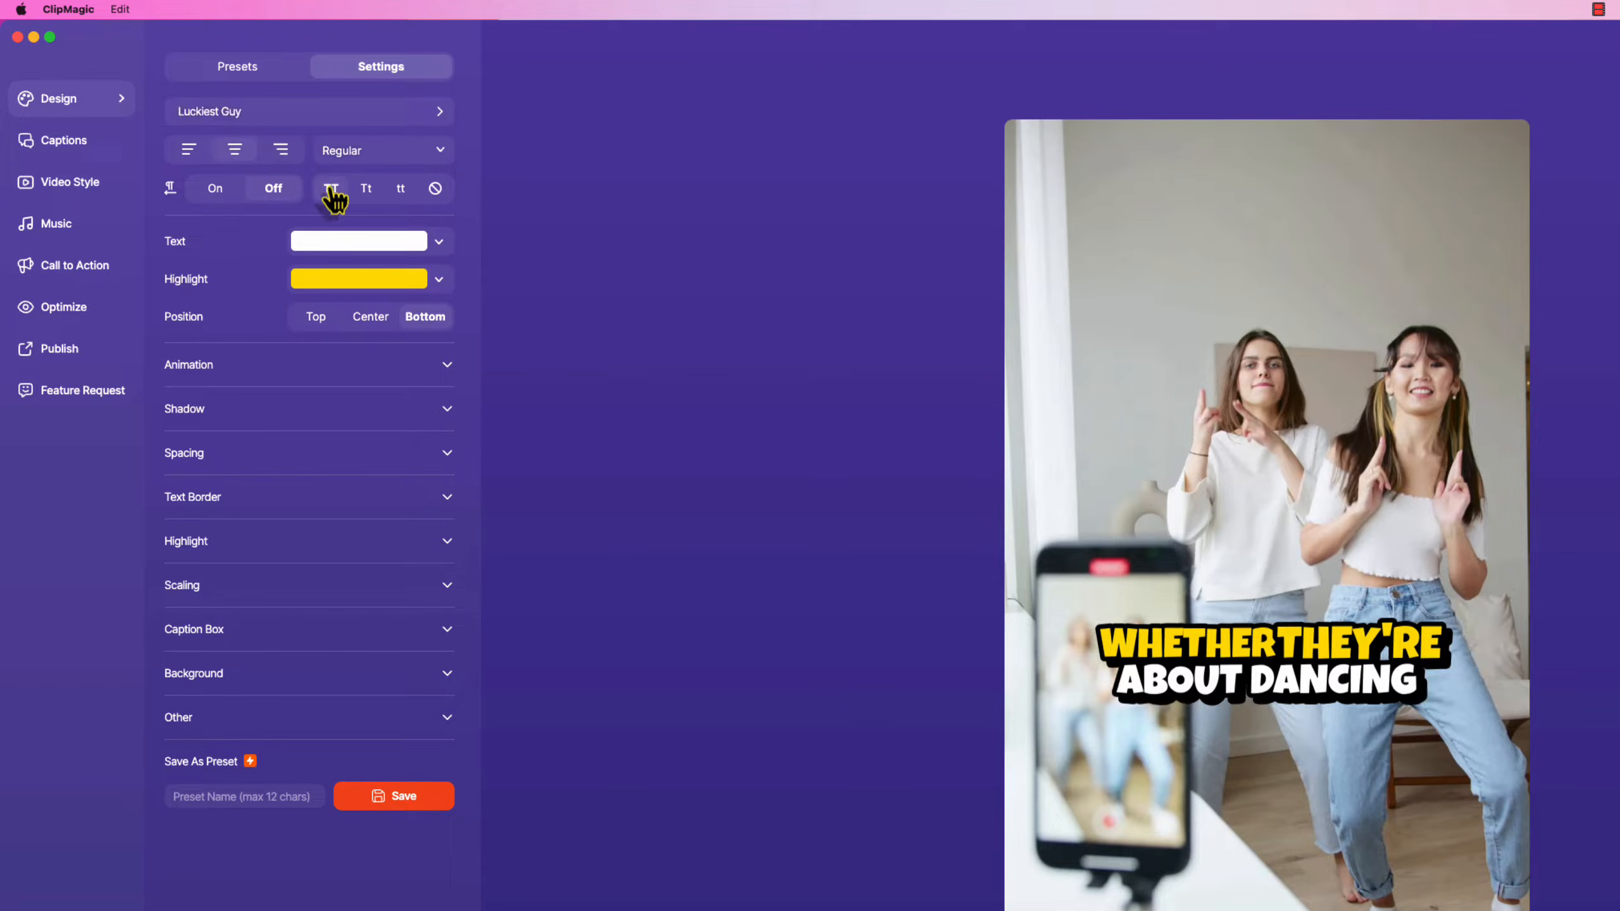
left_click(402, 189)
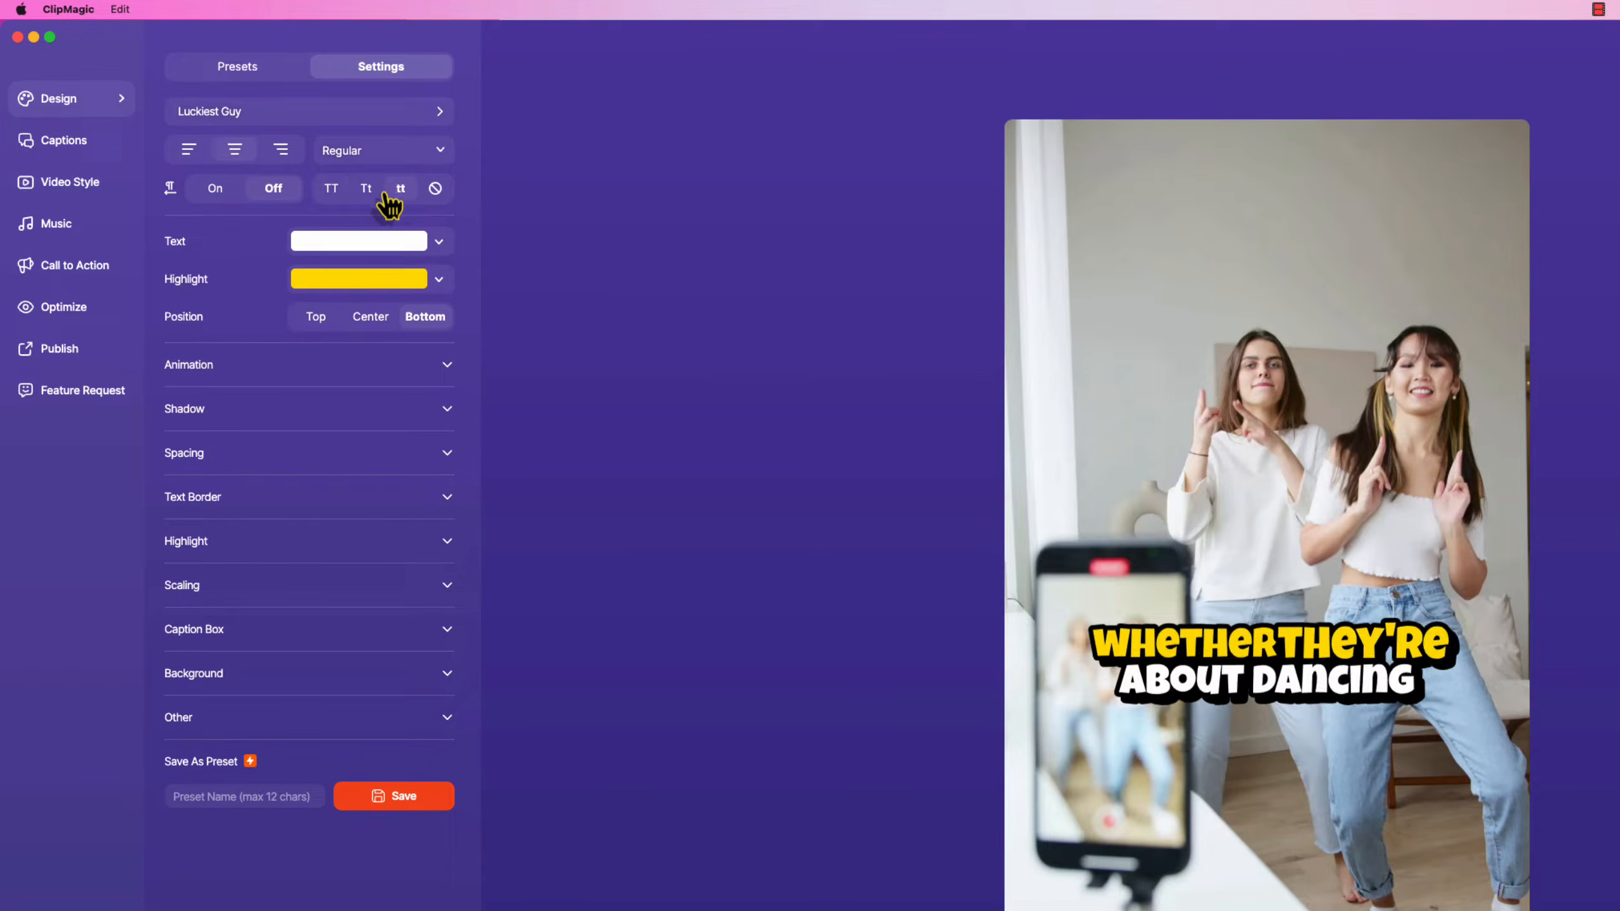
left_click(360, 193)
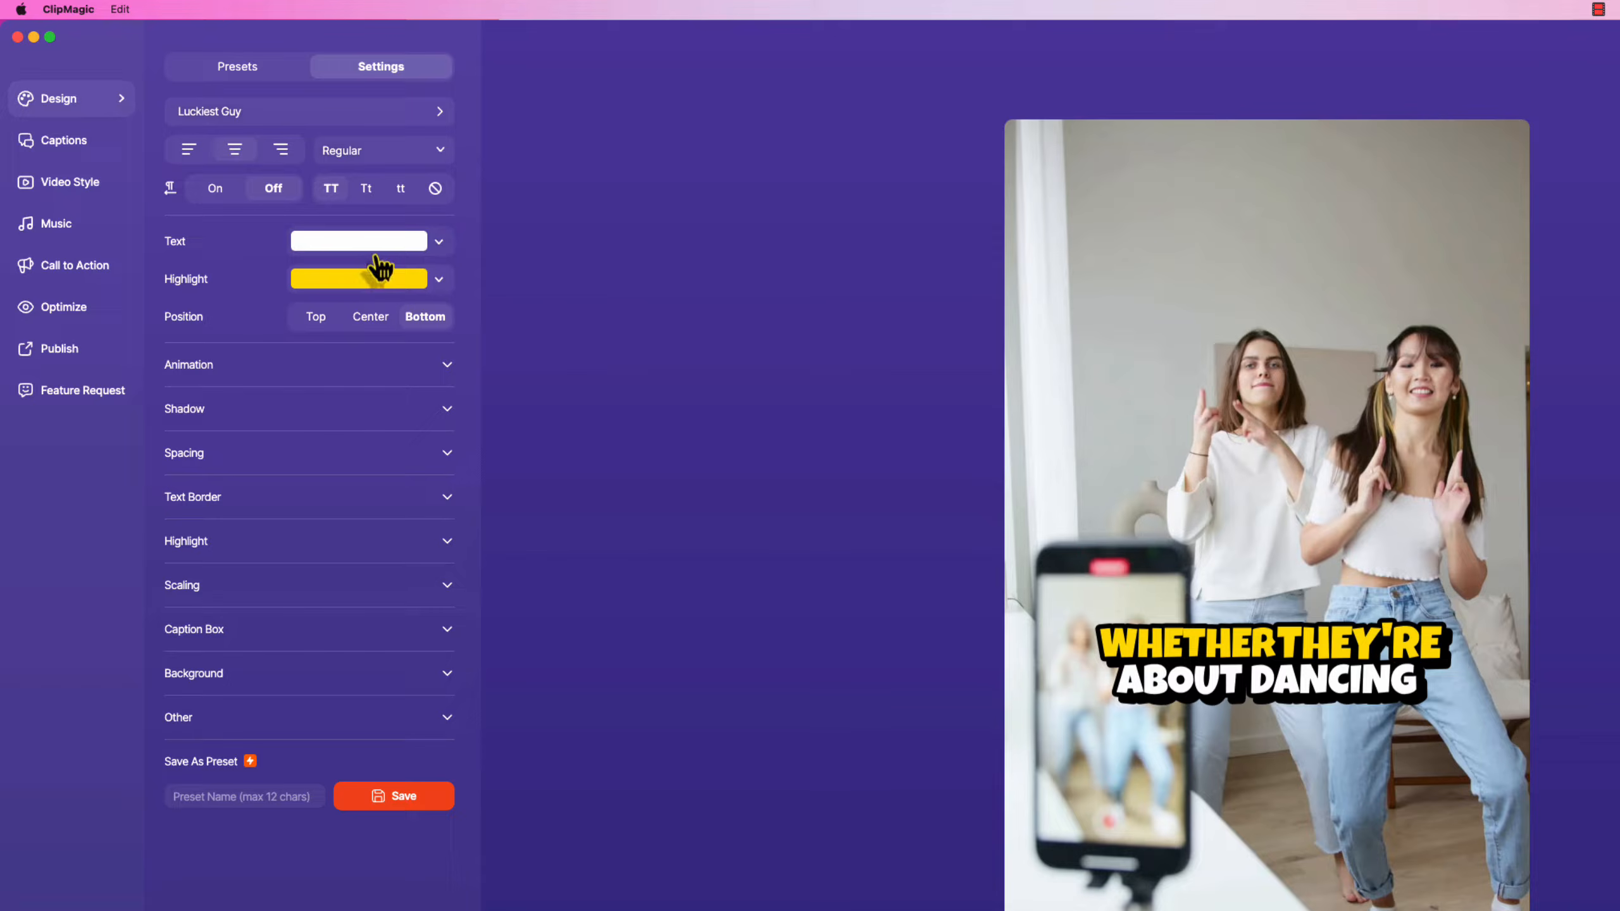
Try Top, Center and Bottom caption positions, settling on Center.
left_click(316, 319)
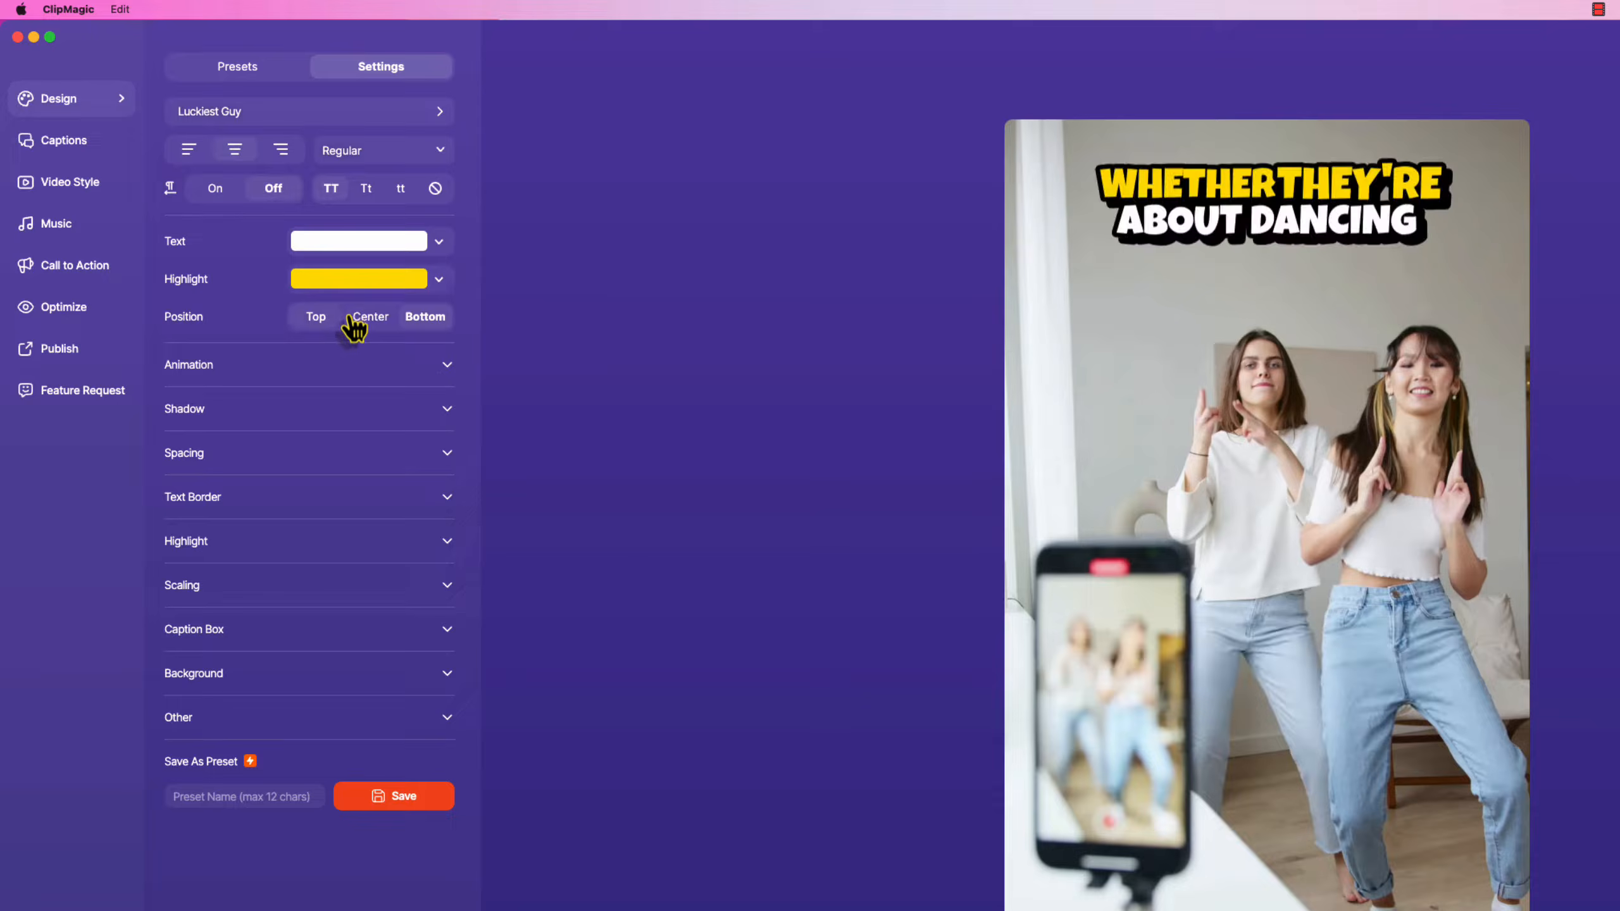
left_click(360, 317)
left_click(408, 310)
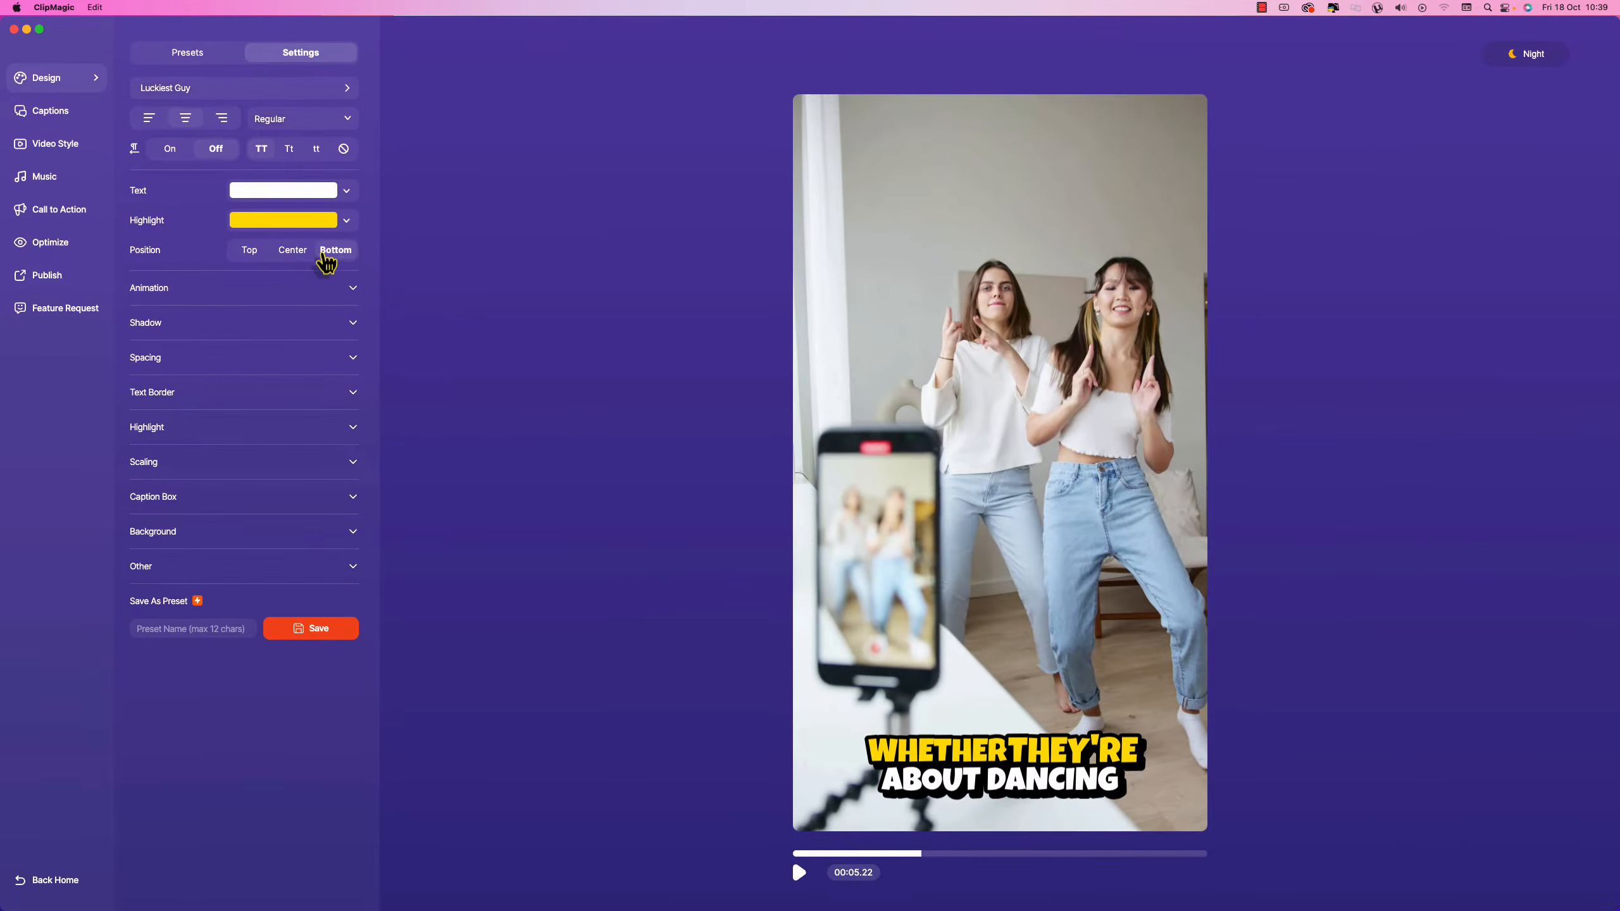
left_click(364, 309)
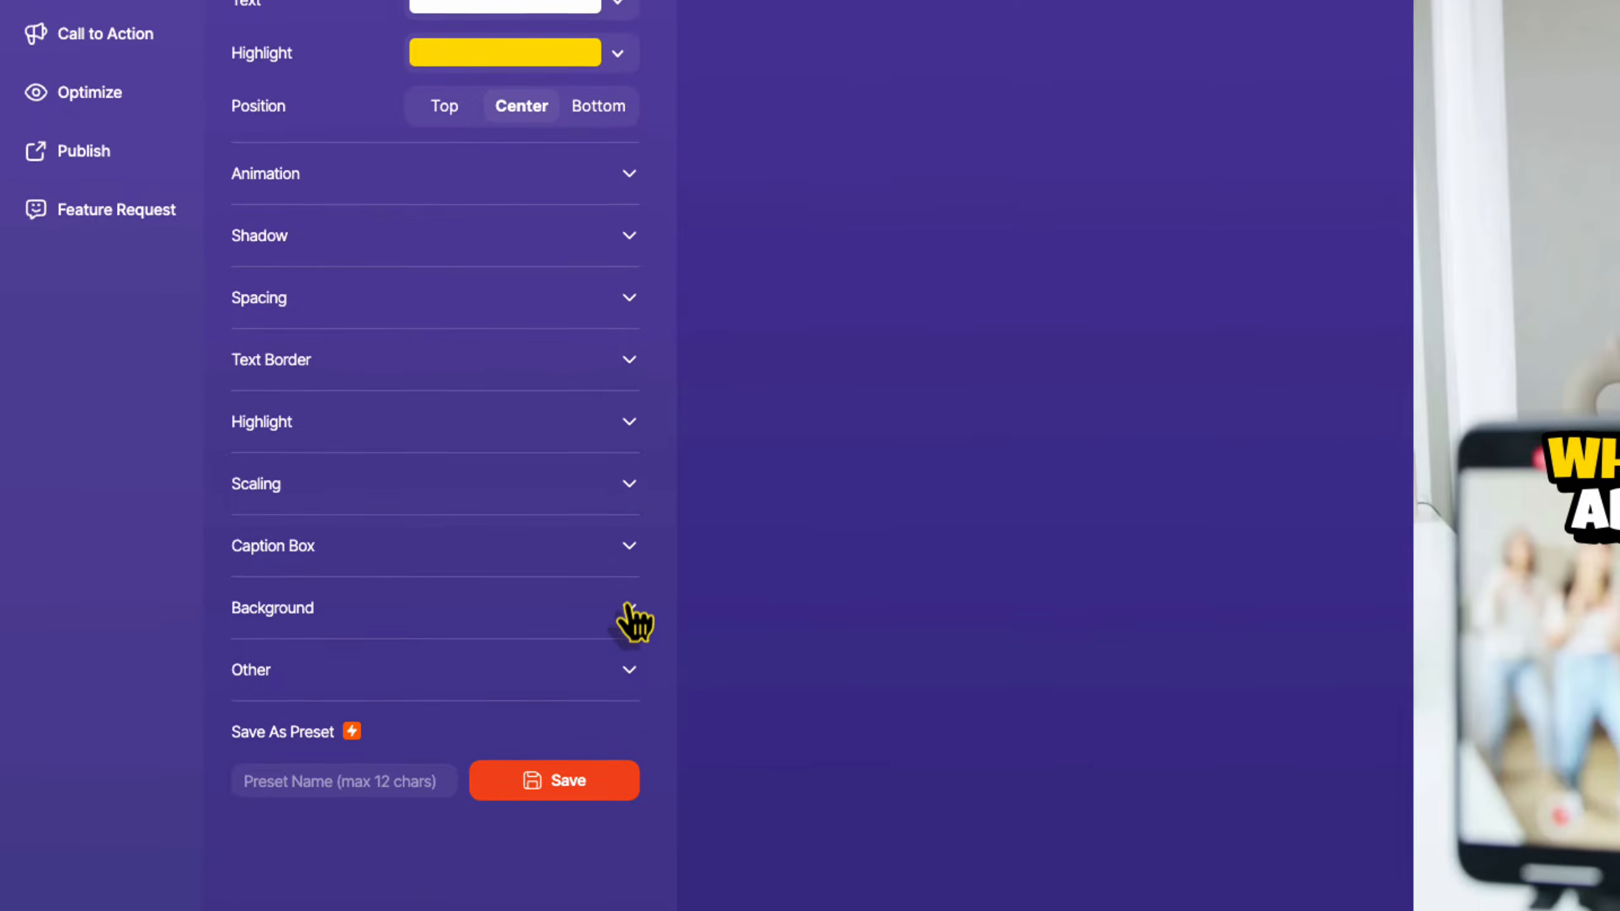
Expand and collapse the Other options, then open the Highlight colour picker at ffdd00.
left_click(632, 676)
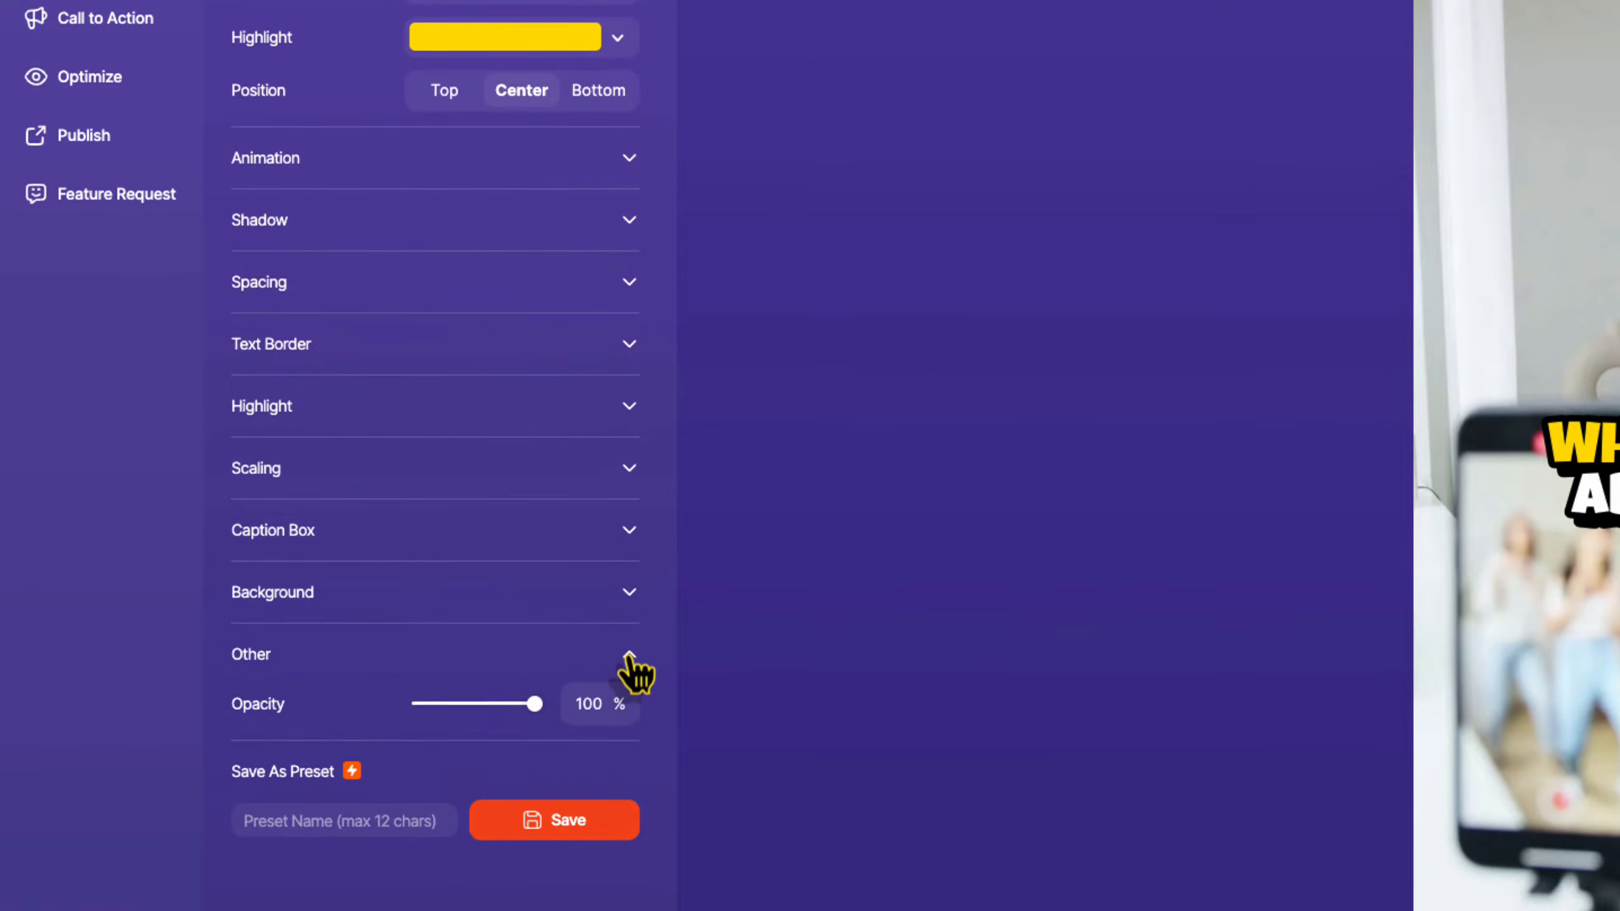
left_click(634, 678)
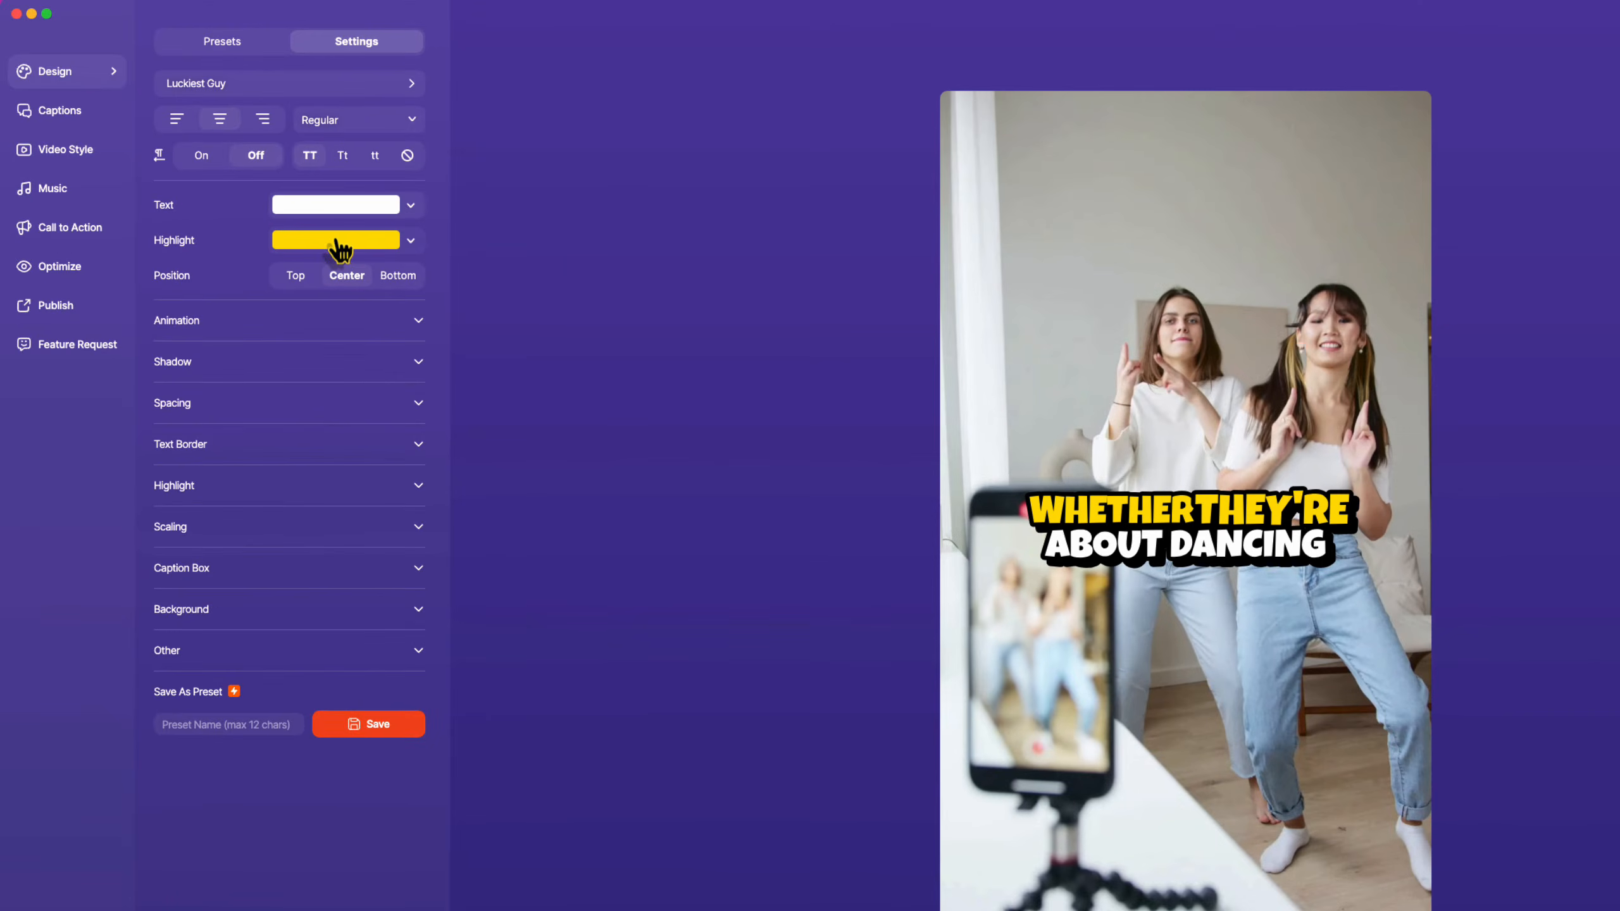
left_click(340, 241)
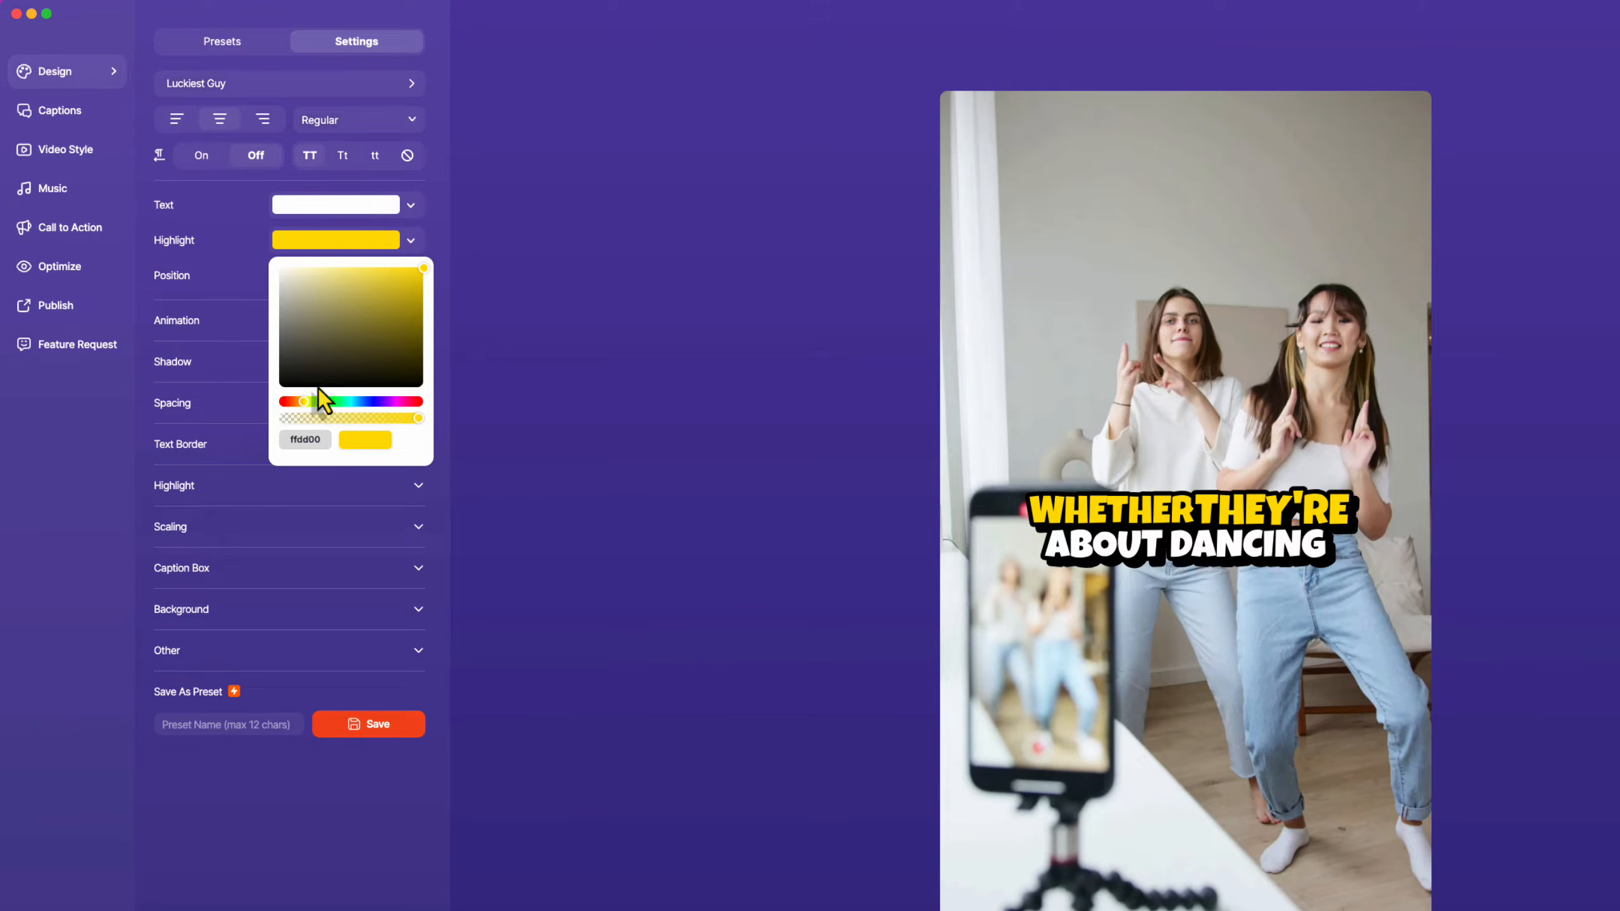
Make the caption highlight red, have words scale in, and widen the word spacing.
left_click(284, 403)
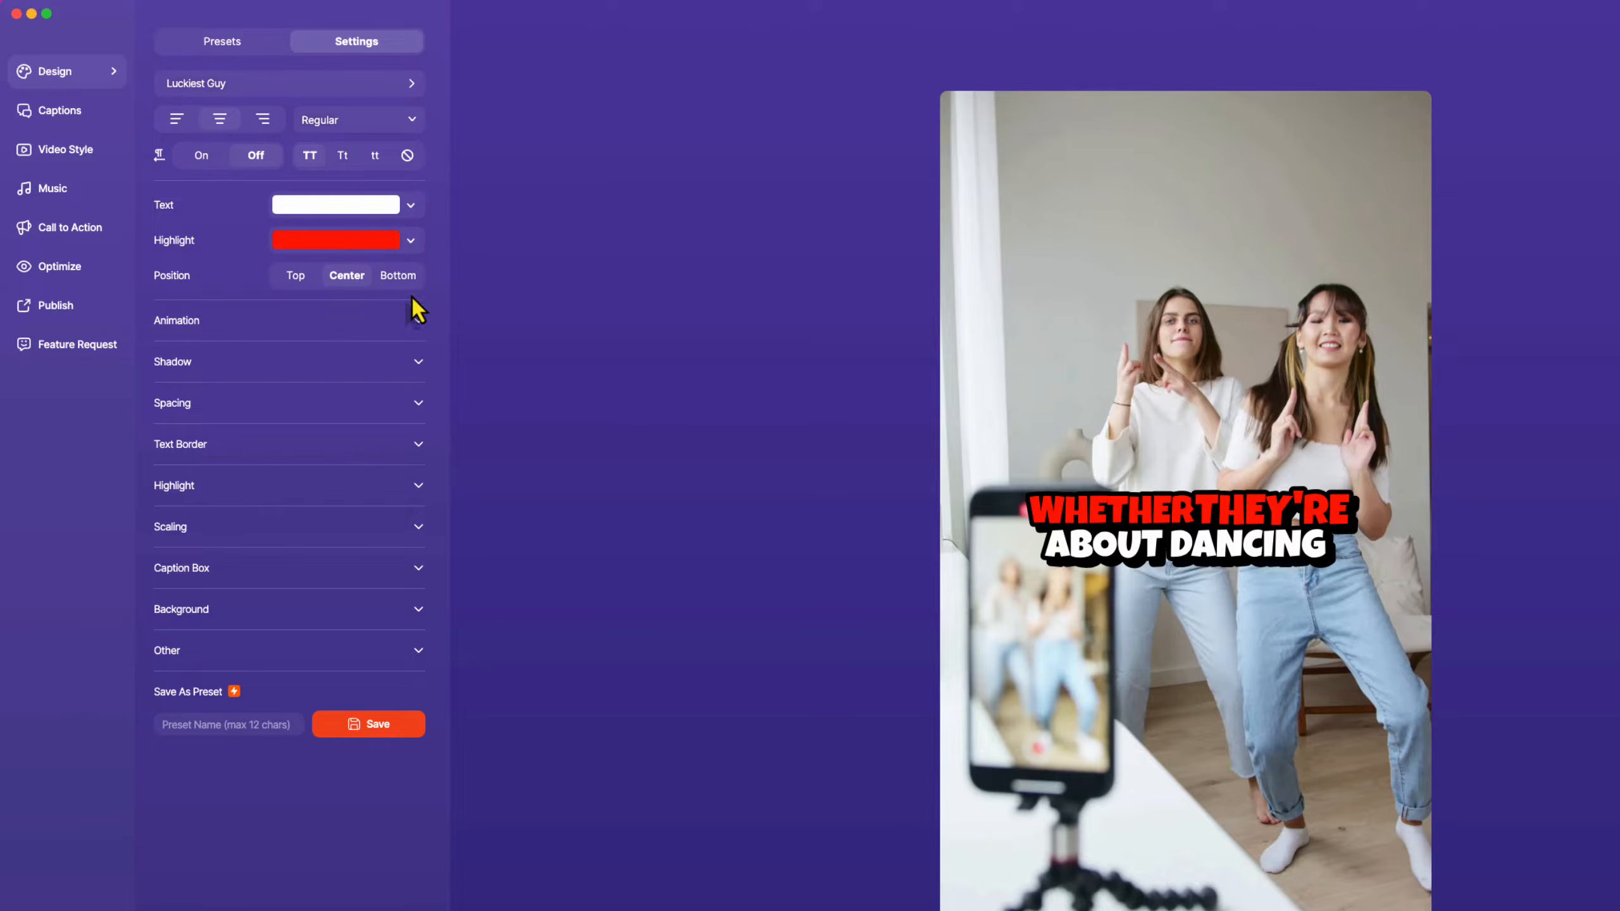
left_click(419, 326)
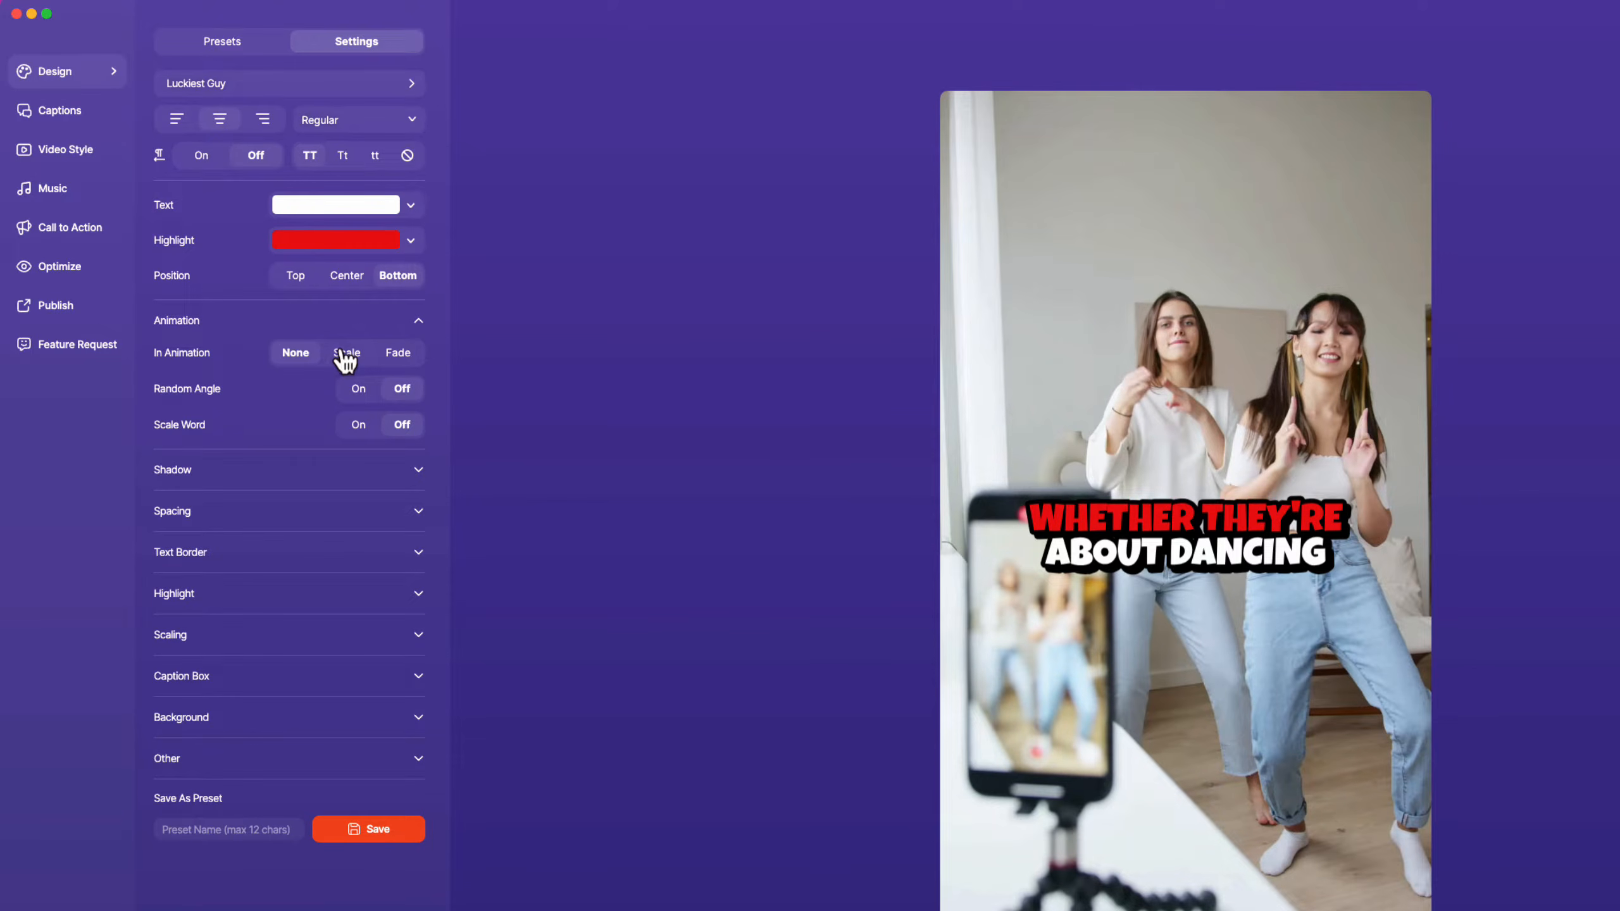
left_click(345, 356)
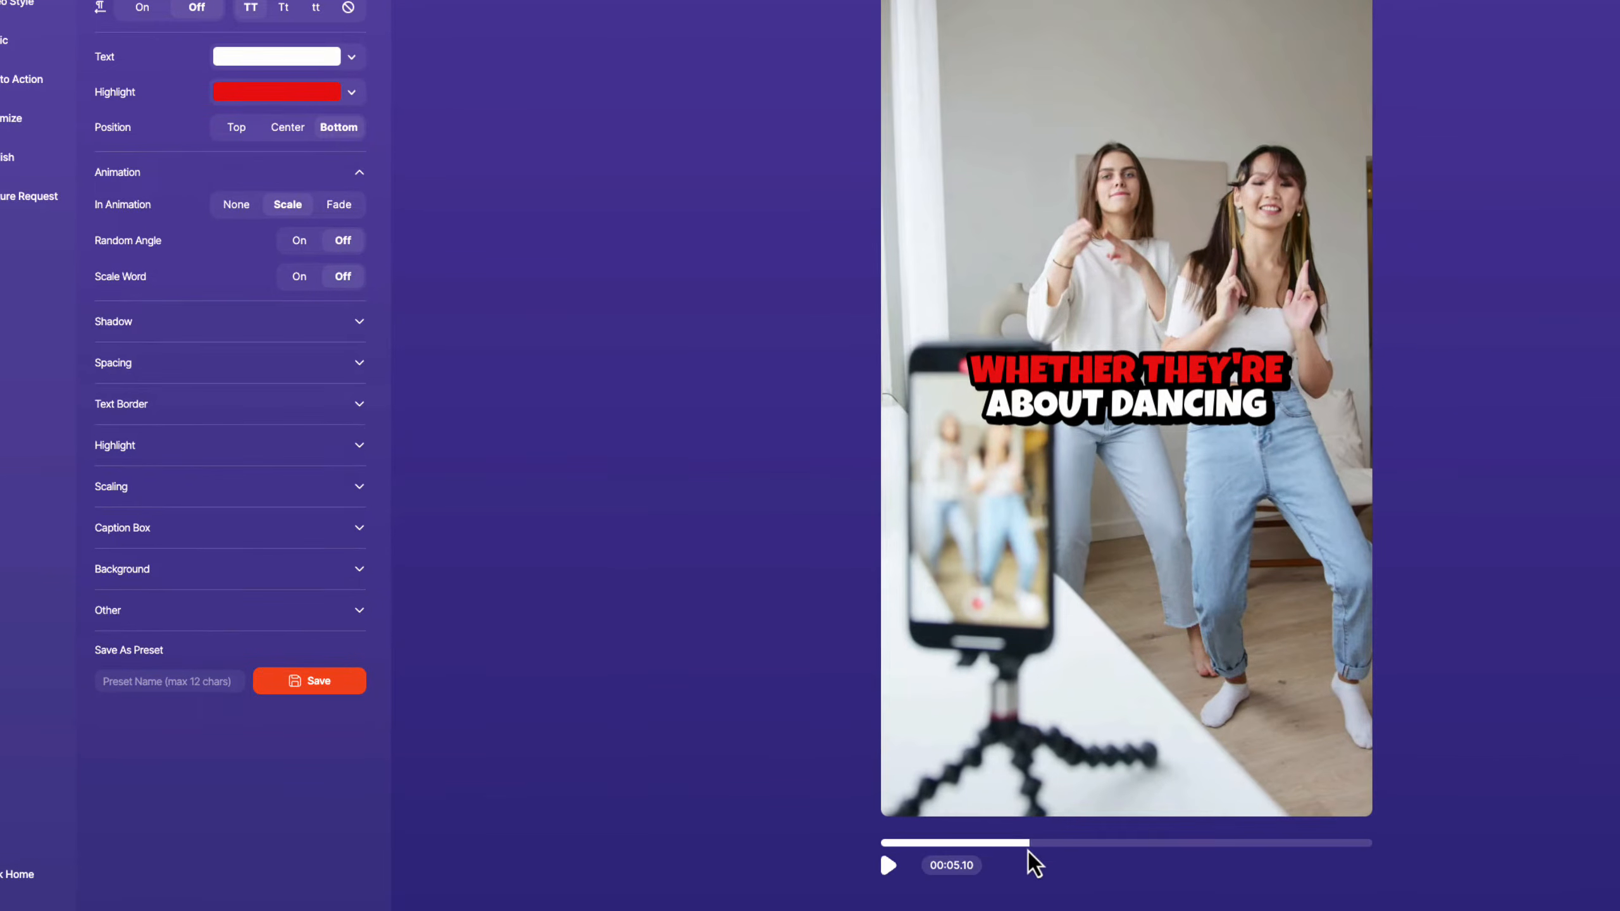
left_click_drag(1026, 844, 1031, 846)
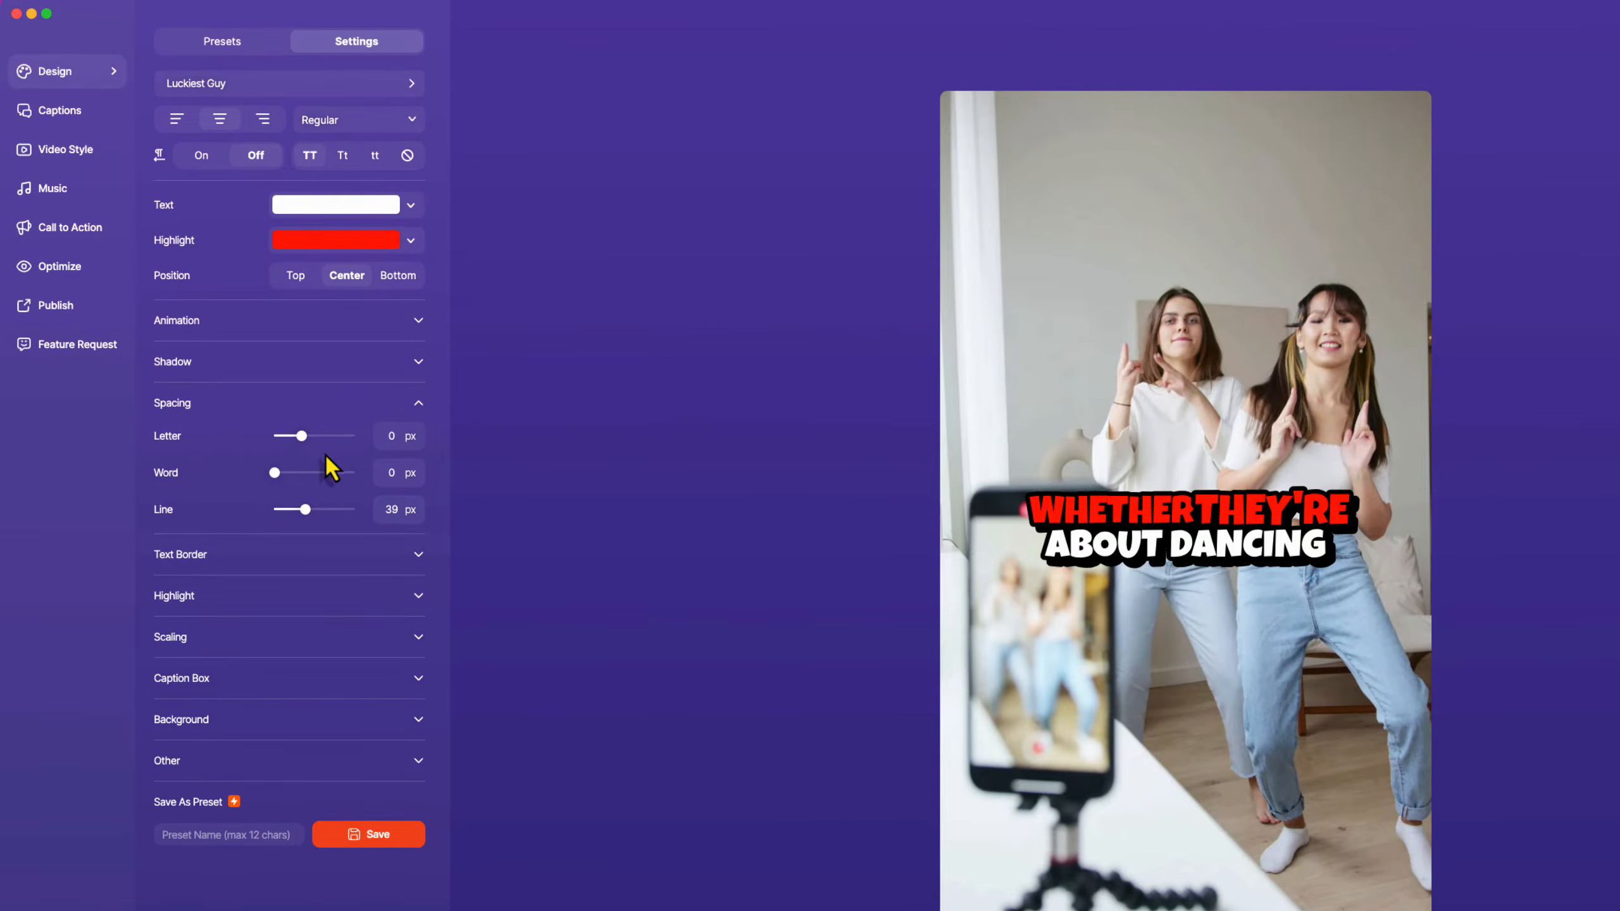
left_click_drag(277, 476, 326, 477)
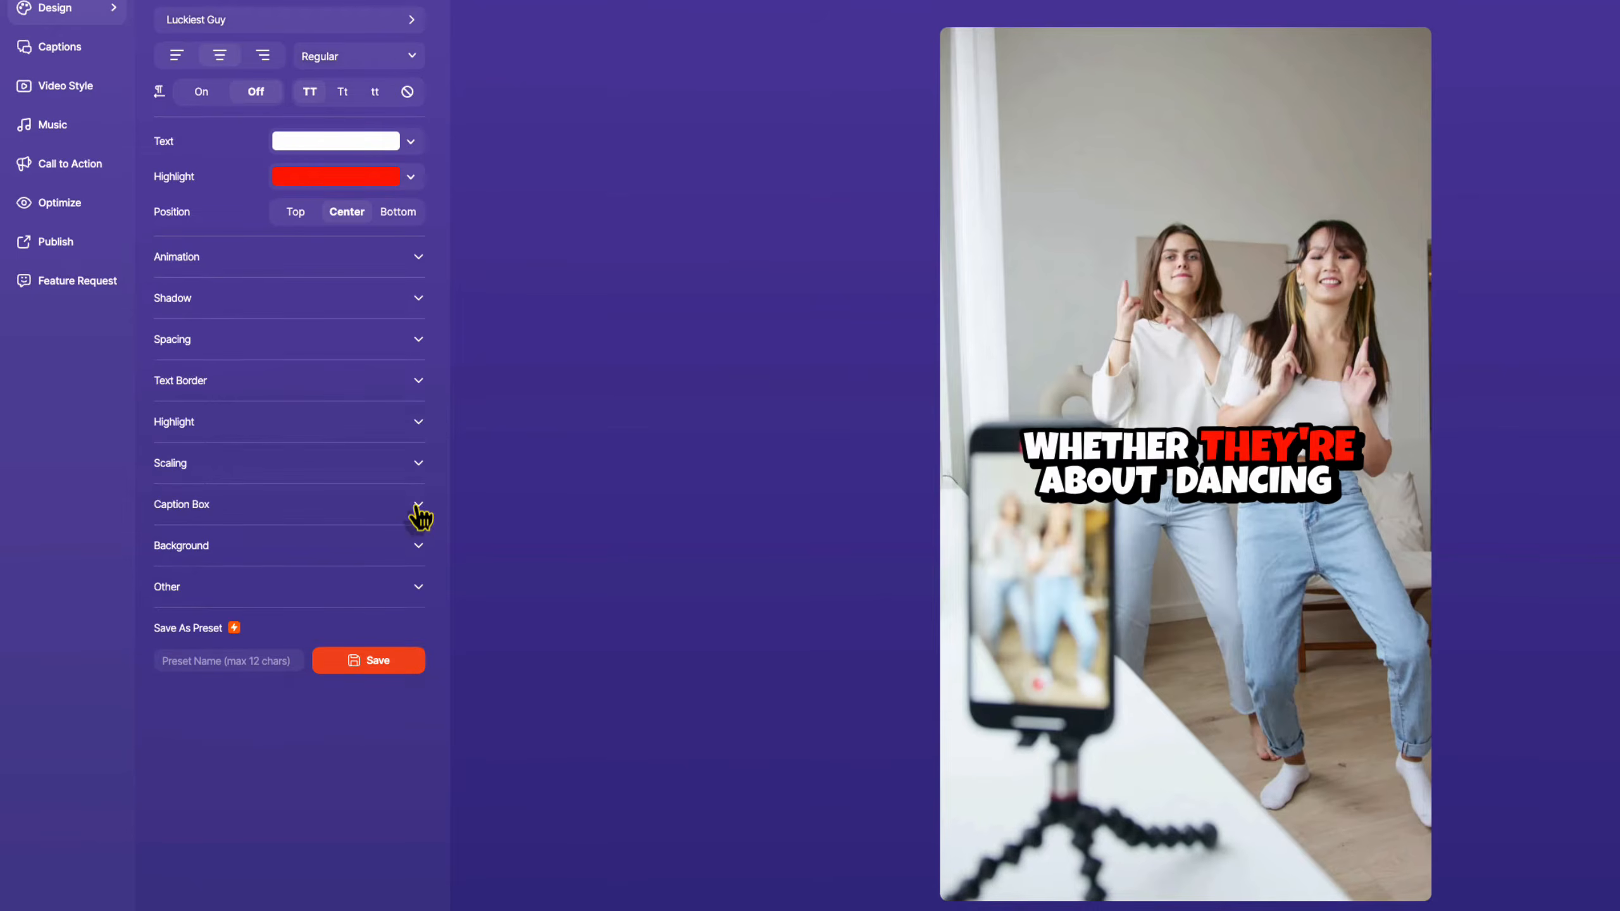
Give highlighted words a blue caption box in Word mode.
left_click(418, 507)
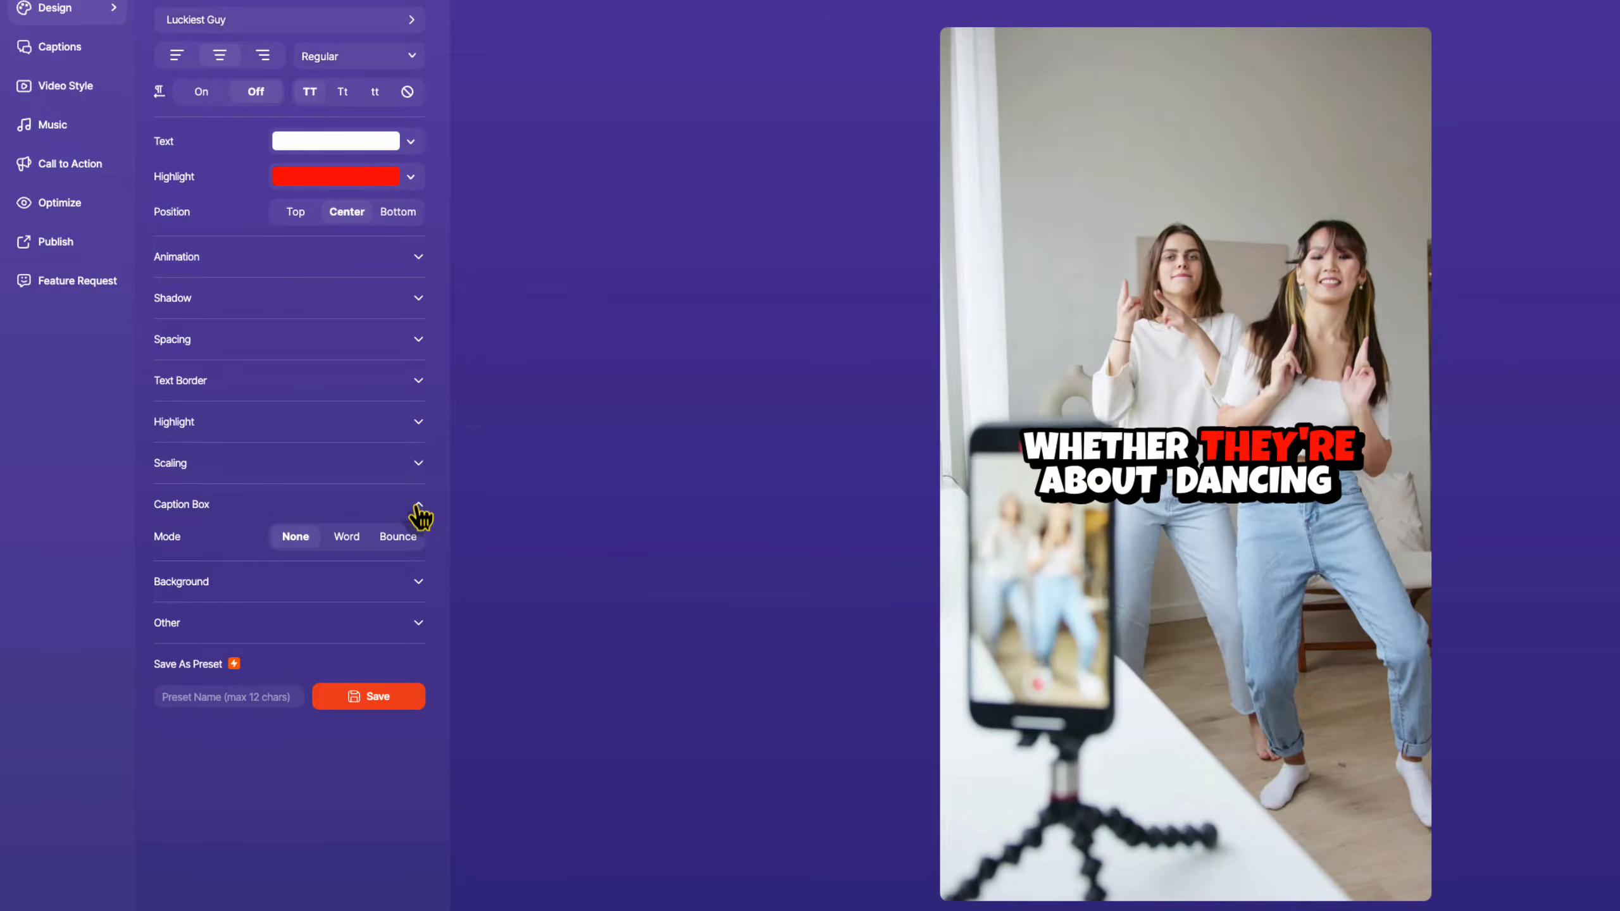
left_click(347, 538)
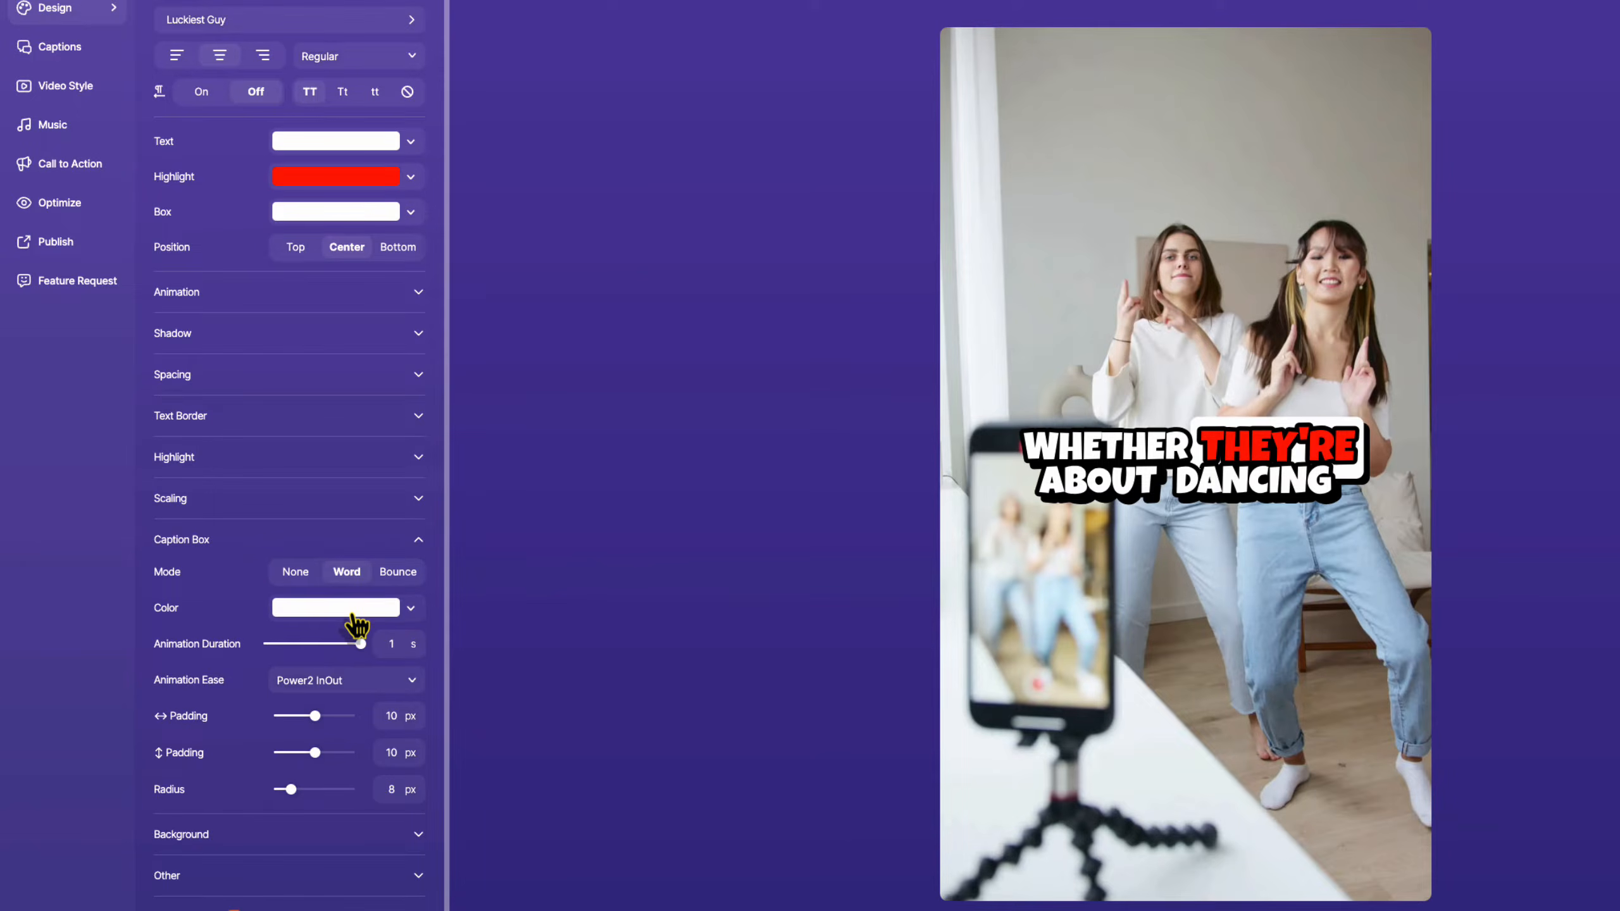
left_click(355, 618)
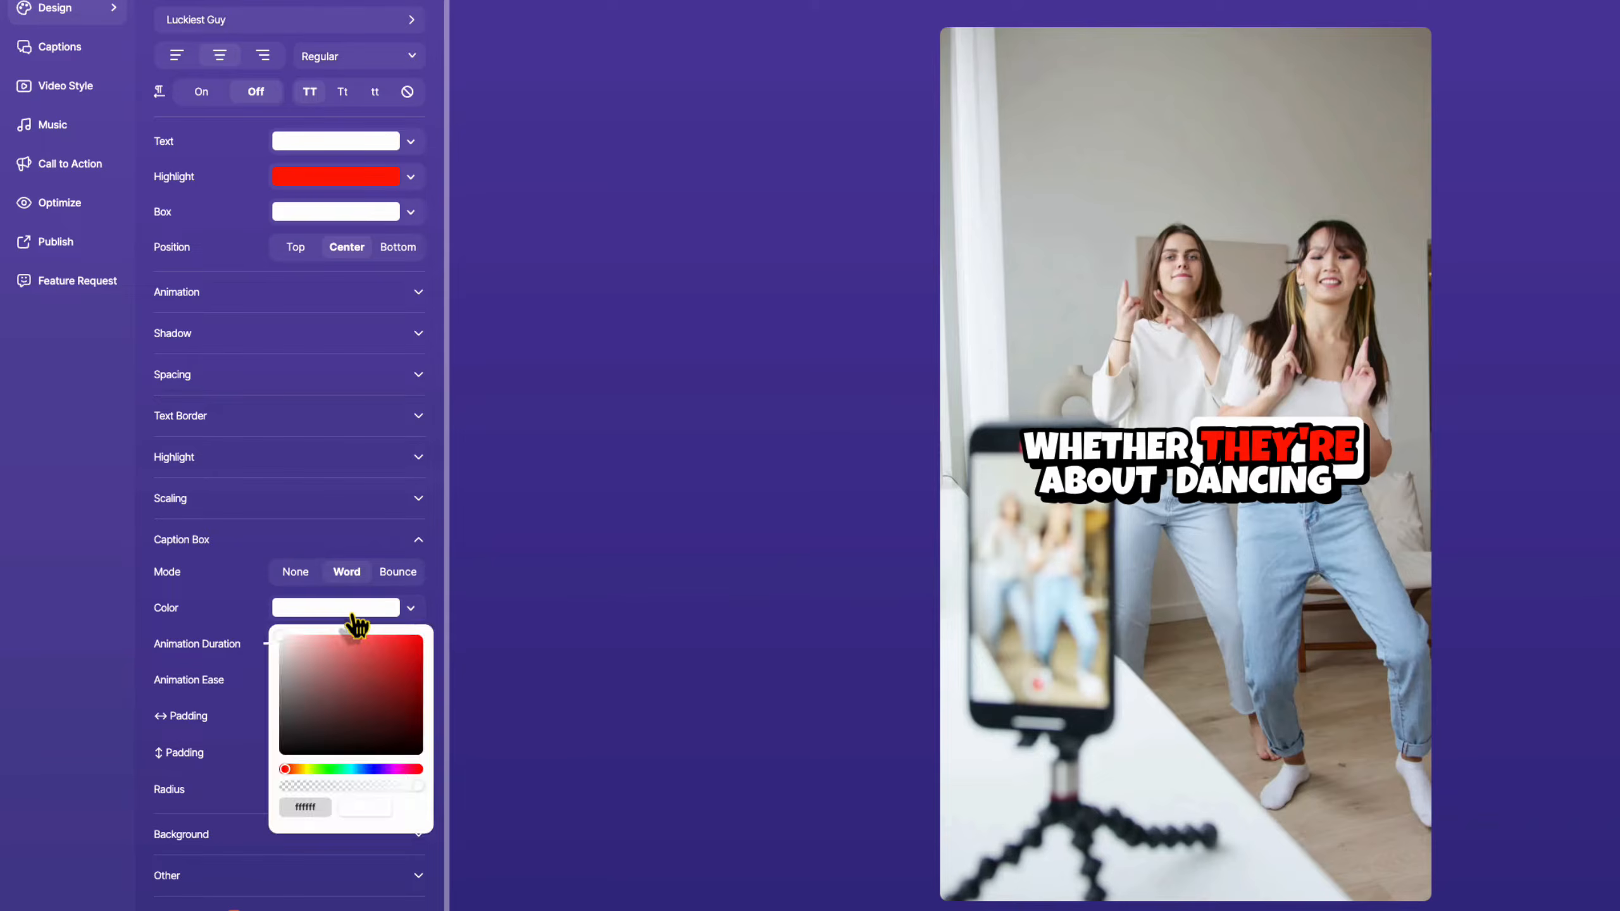
left_click(352, 783)
left_click(417, 550)
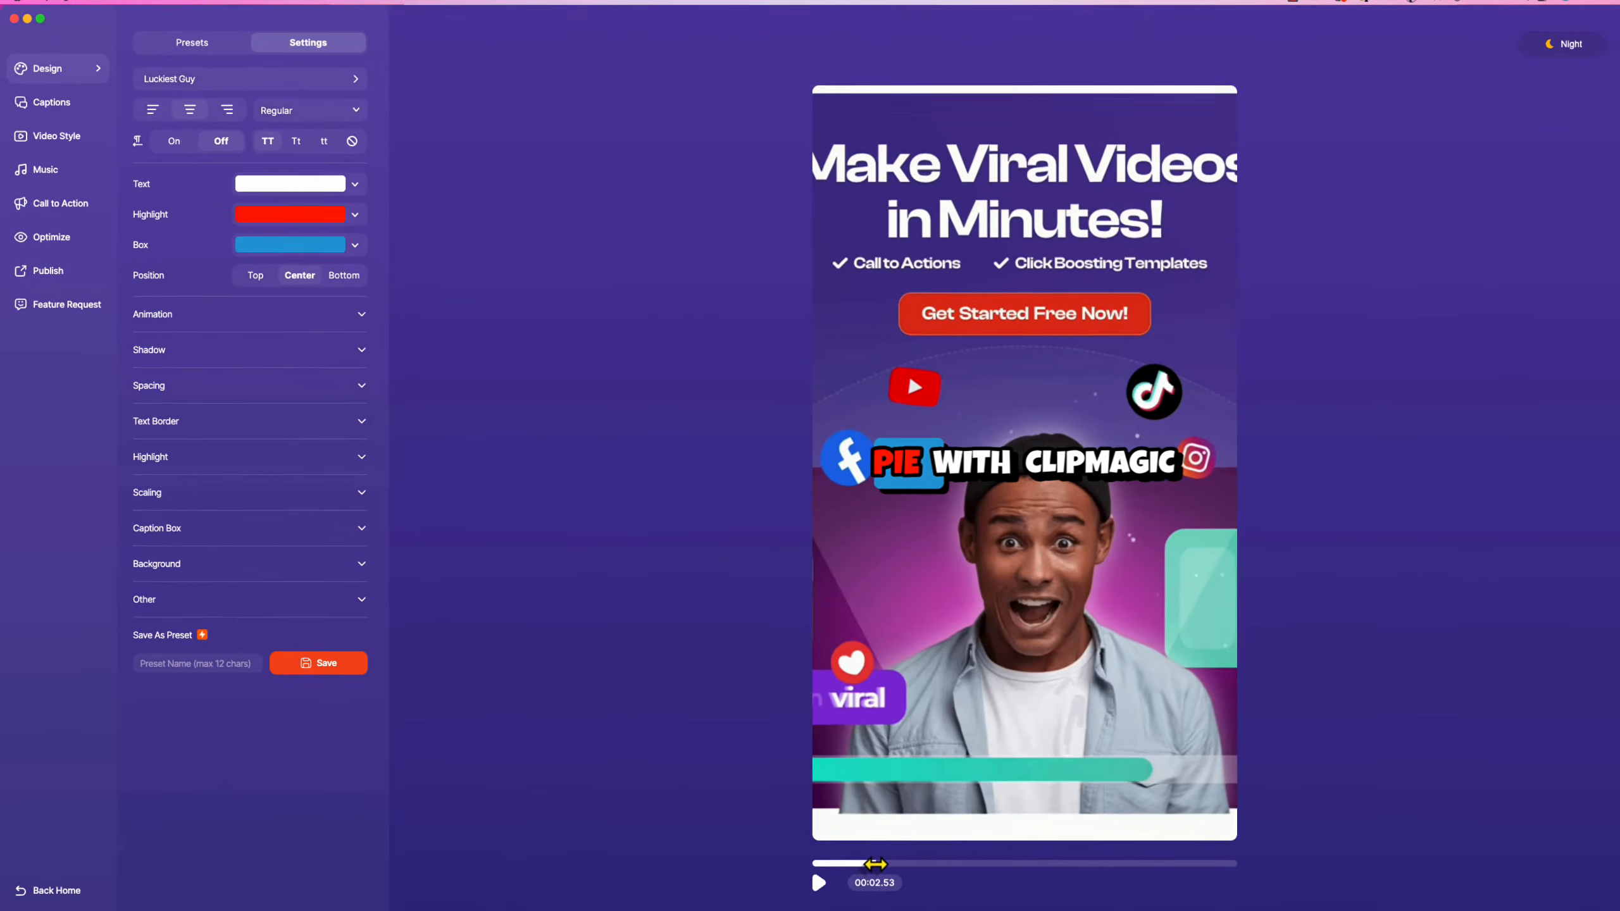
left_click(801, 873)
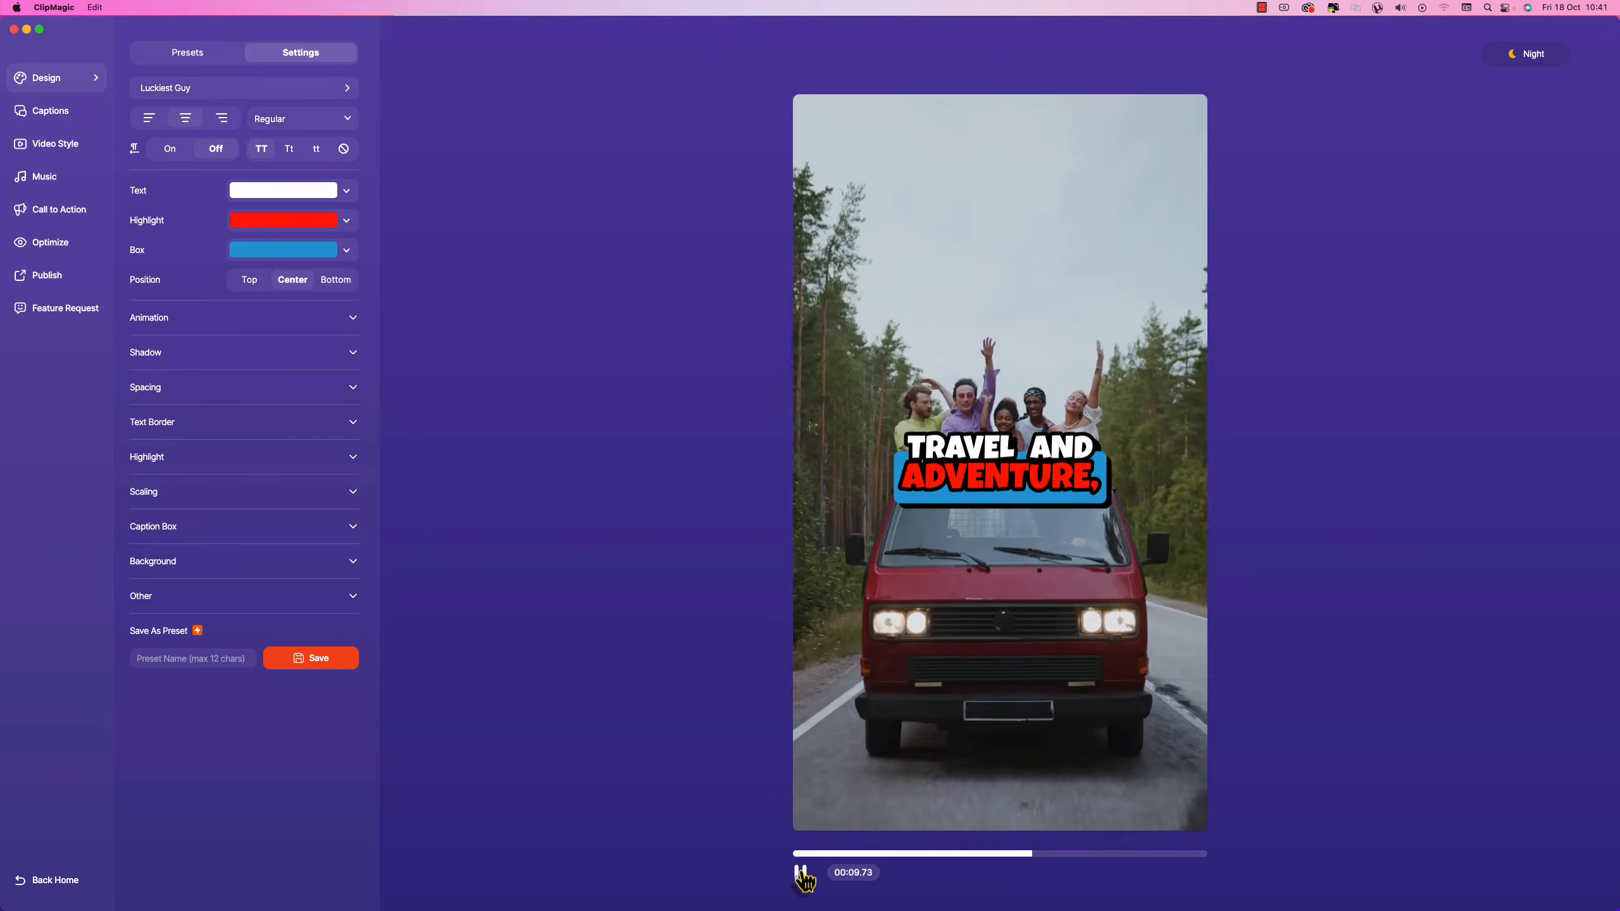
left_click(802, 875)
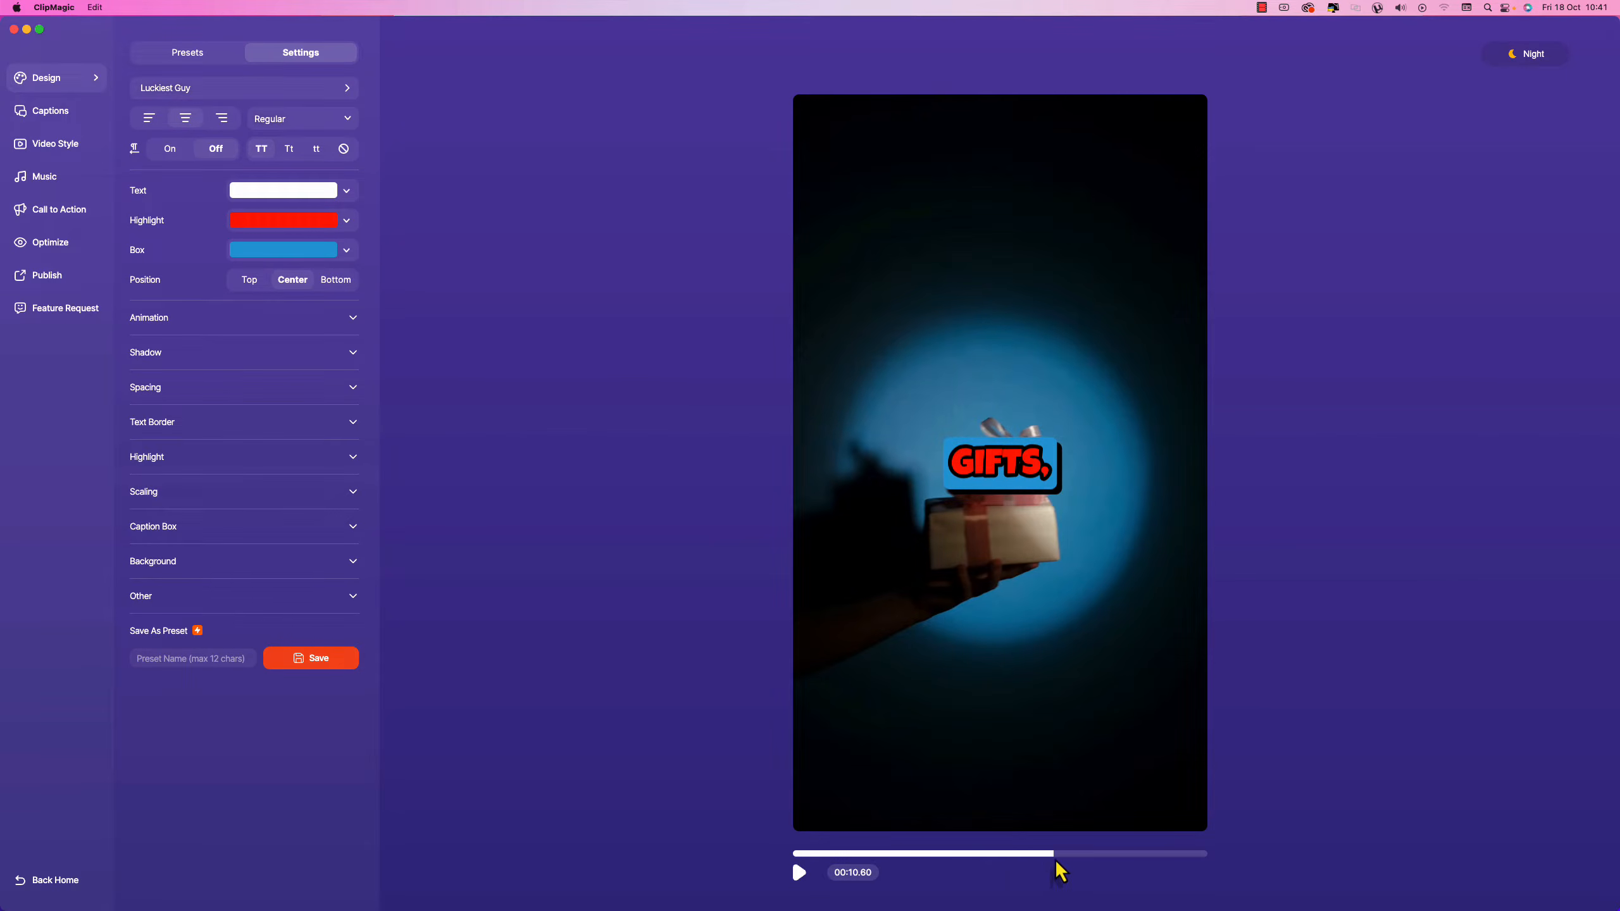
left_click_drag(1053, 856, 995, 853)
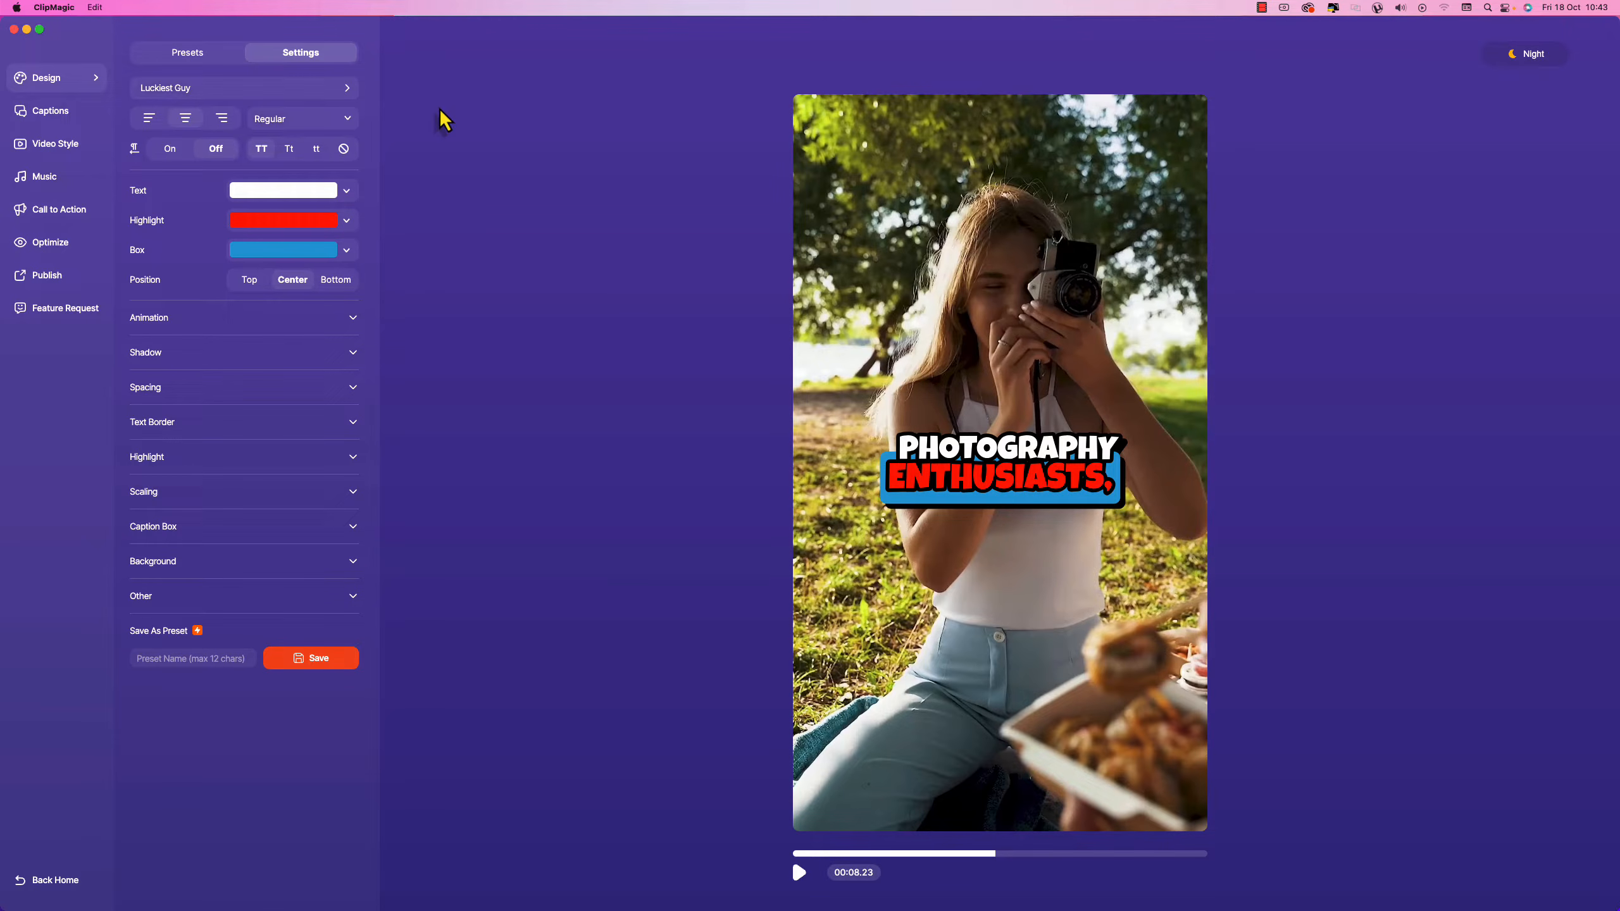
left_click(47, 112)
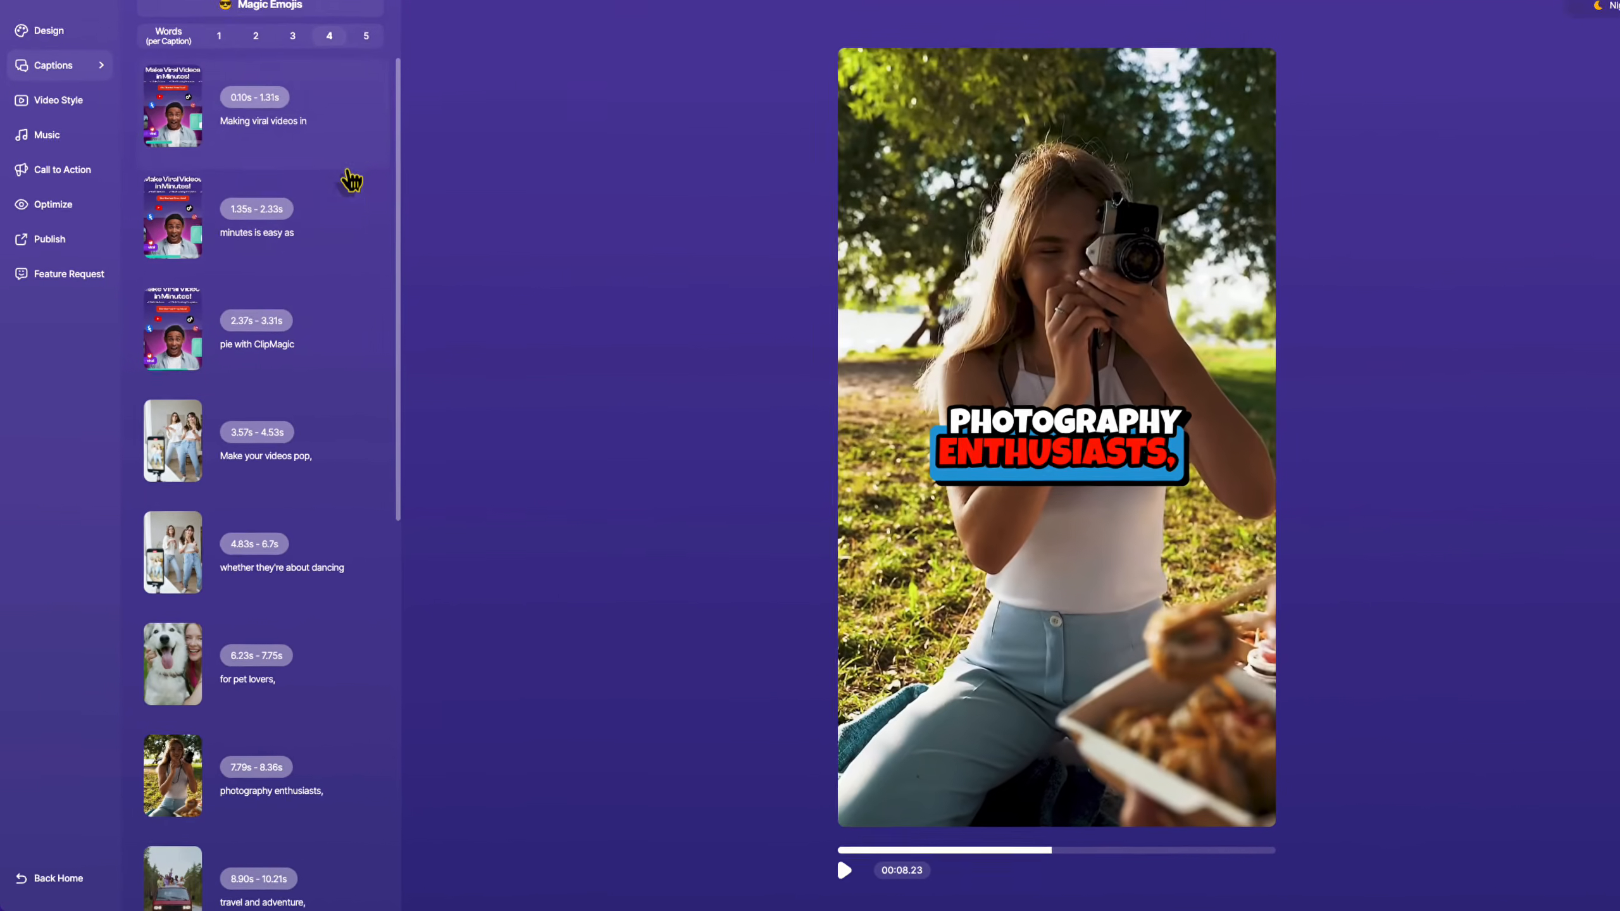
scroll(334, 241, "down", 10)
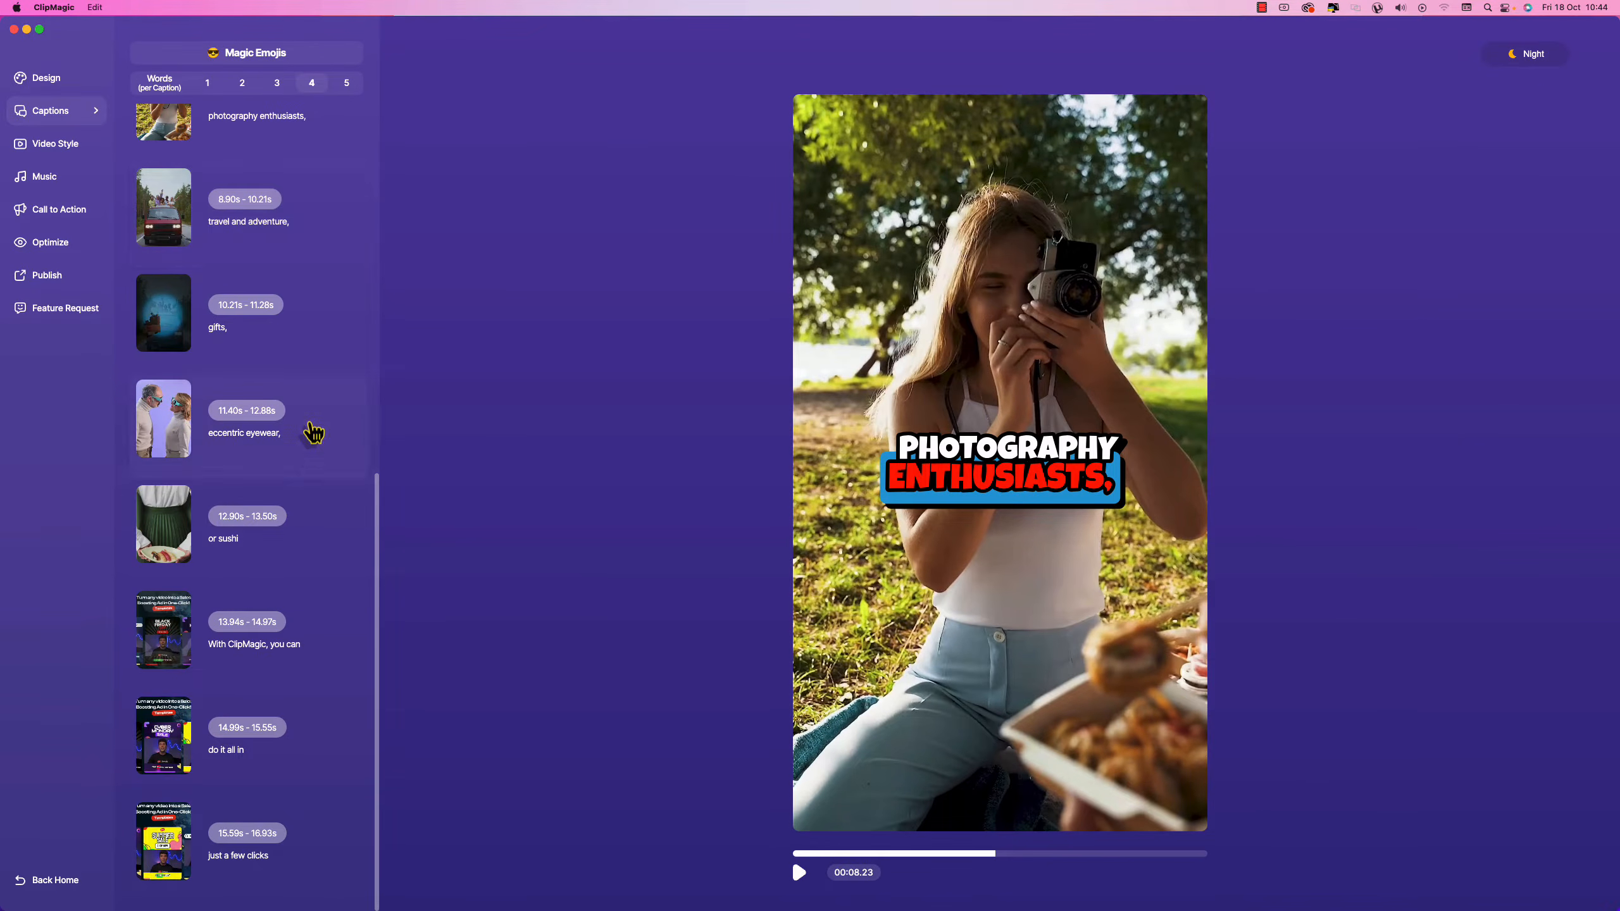
scroll(317, 460, "up", 10)
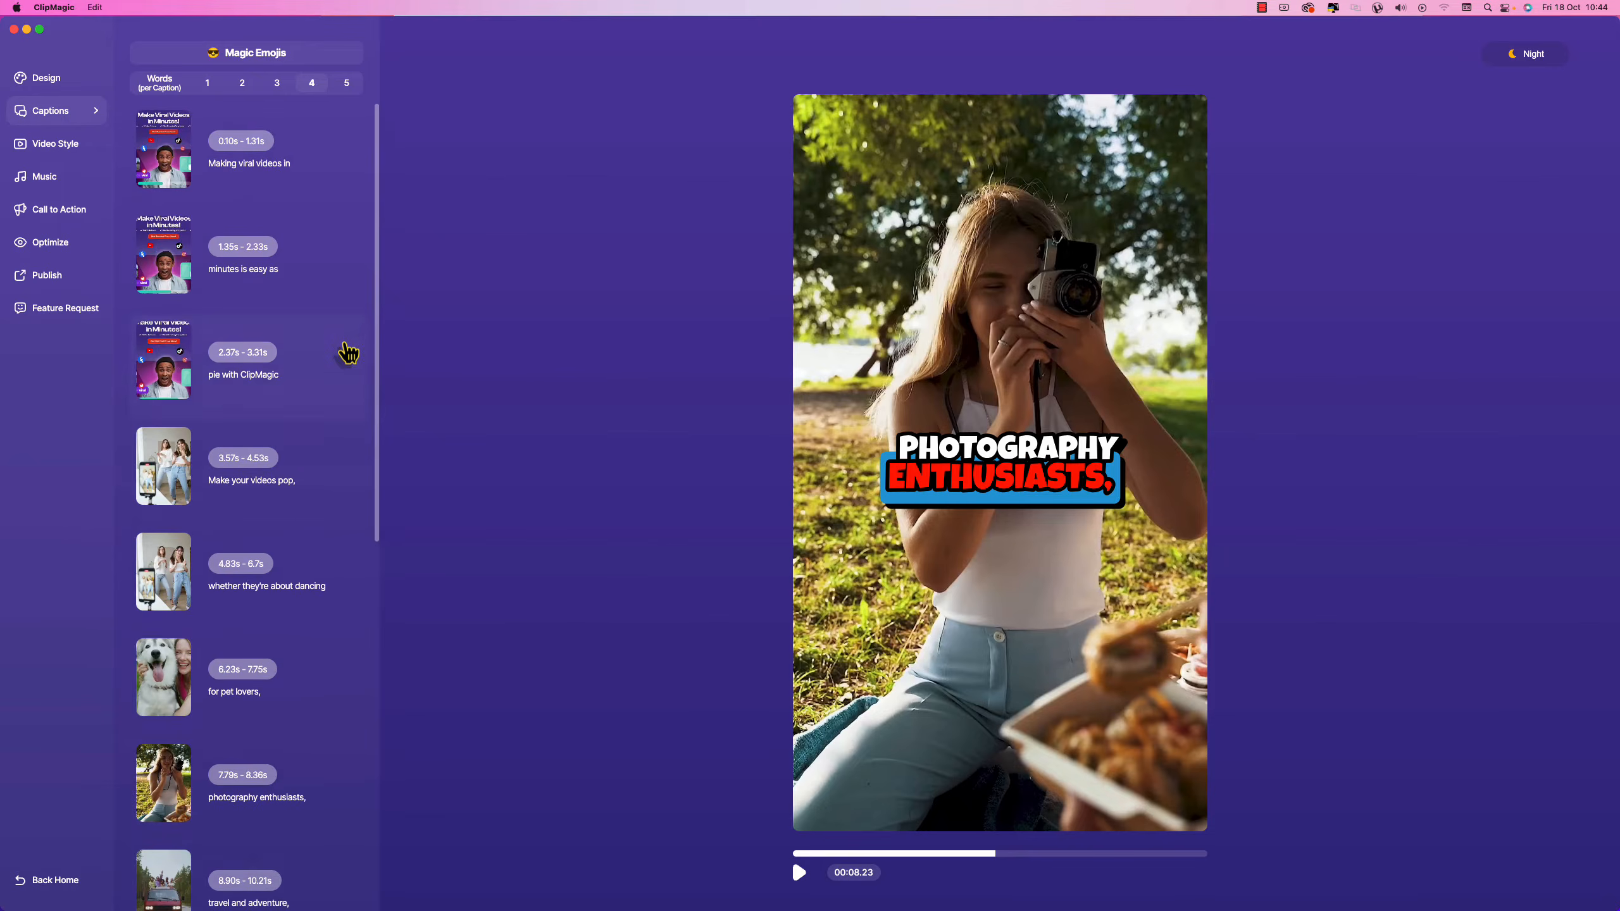
left_click(330, 685)
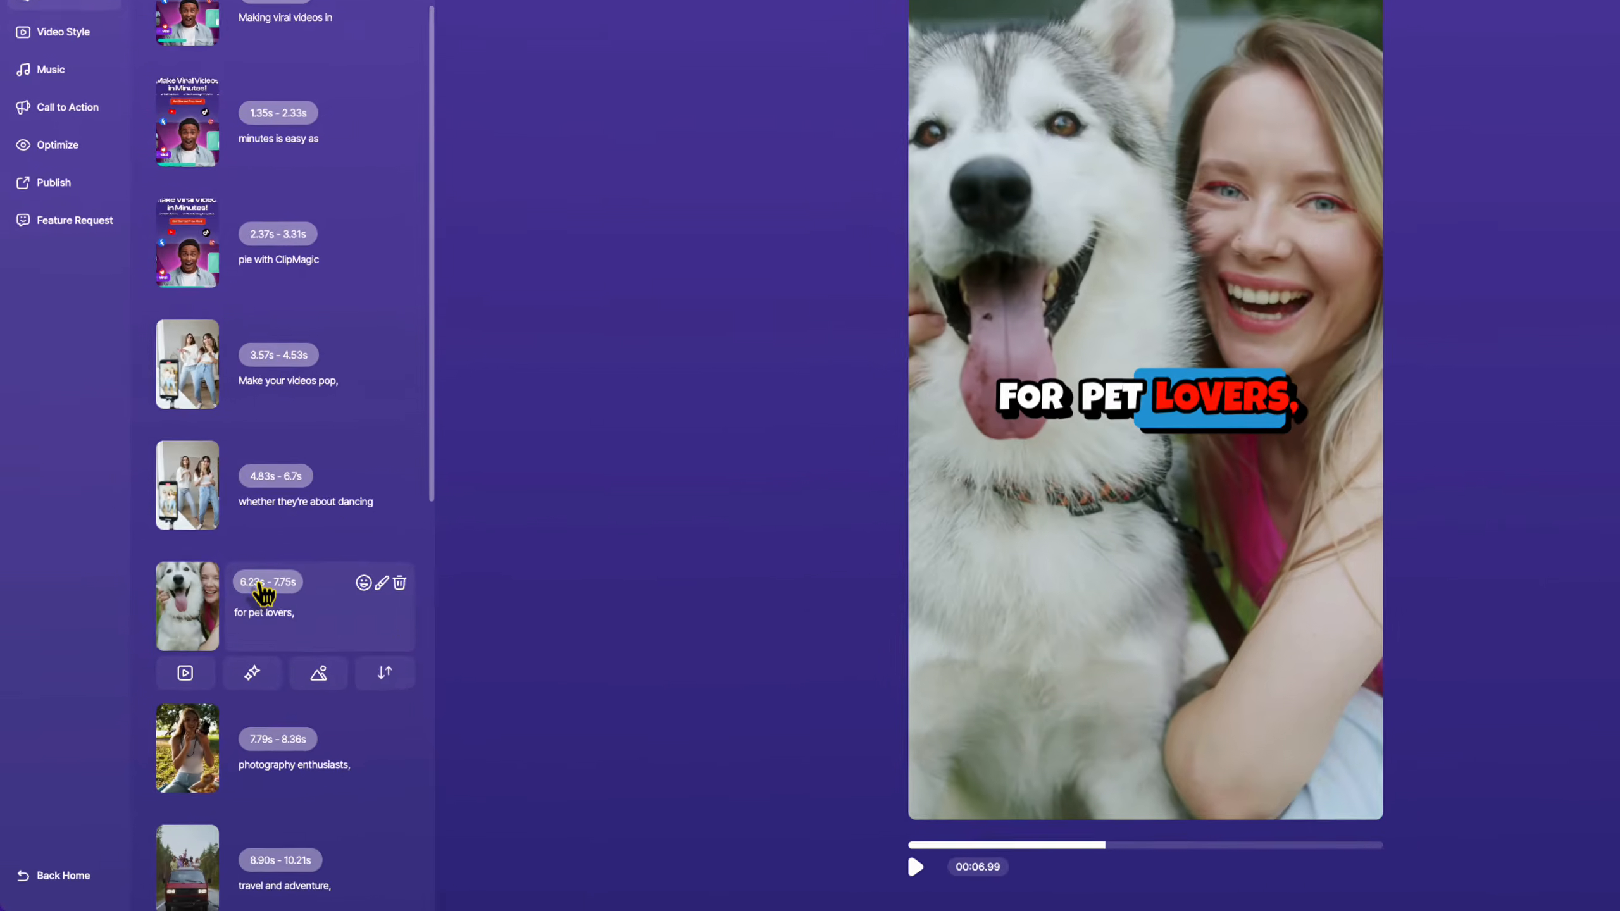
left_click(228, 658)
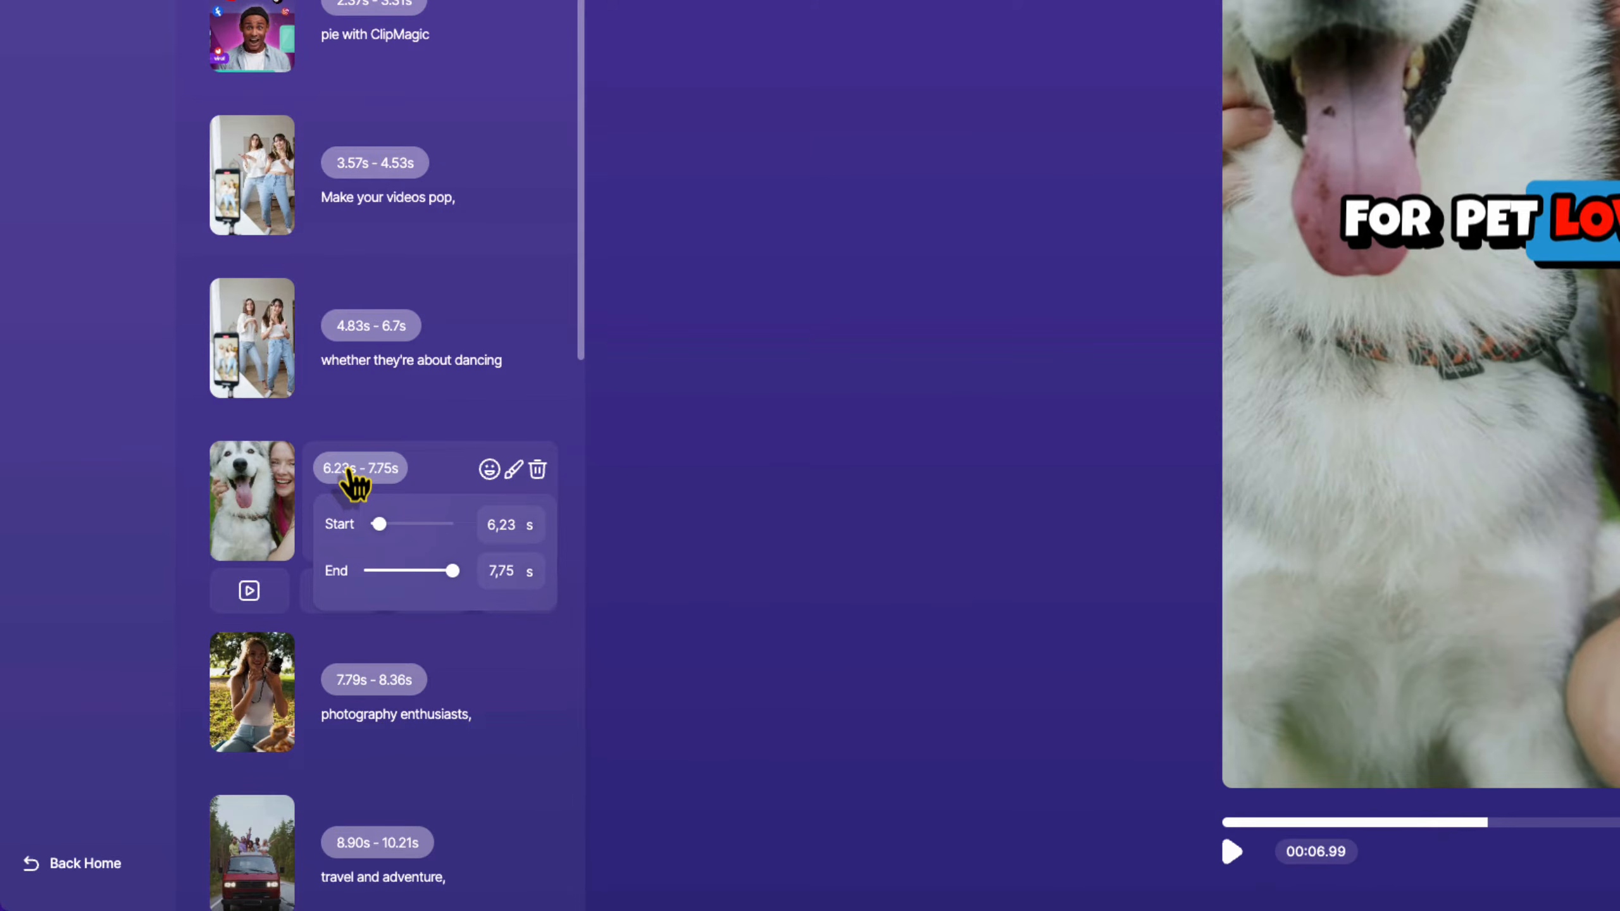
left_click(518, 594)
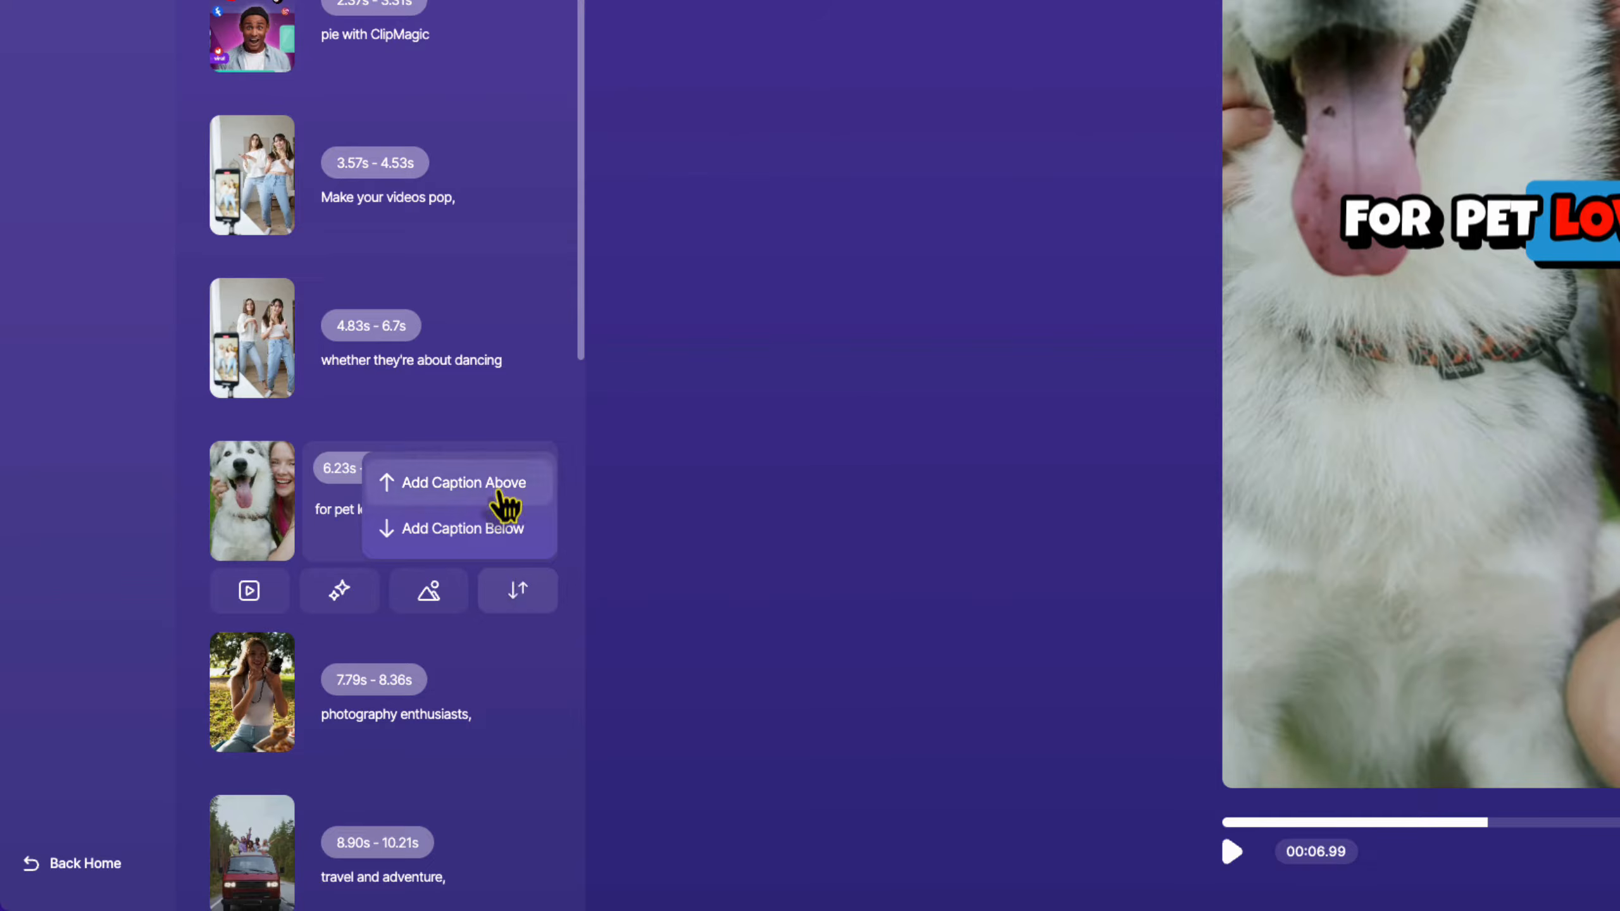
left_click(255, 593)
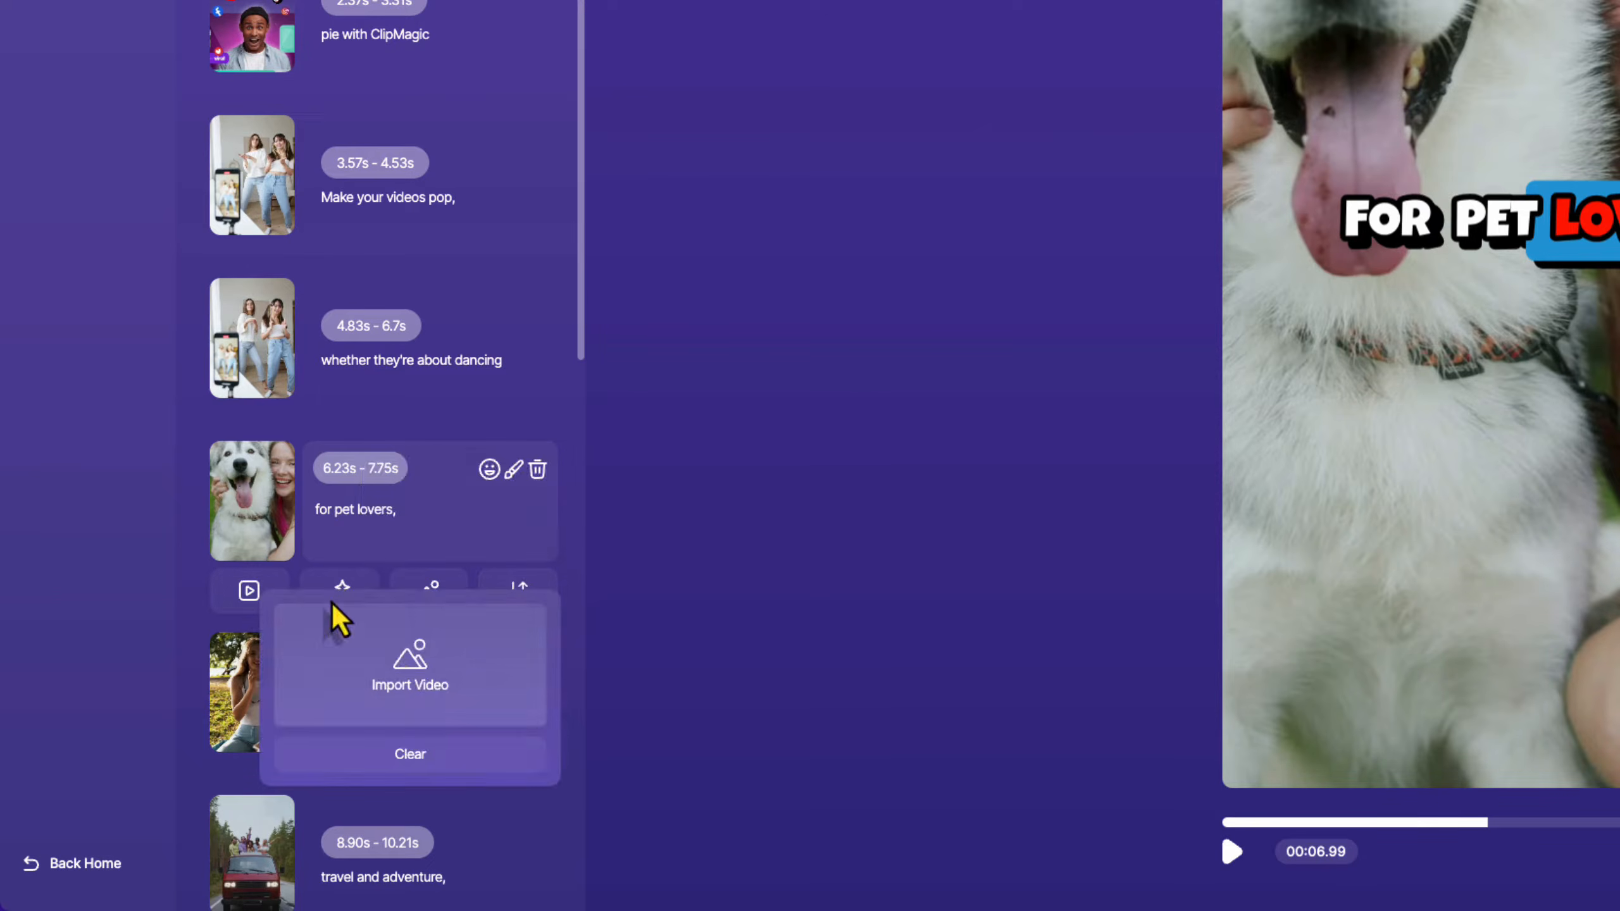
left_click(430, 590)
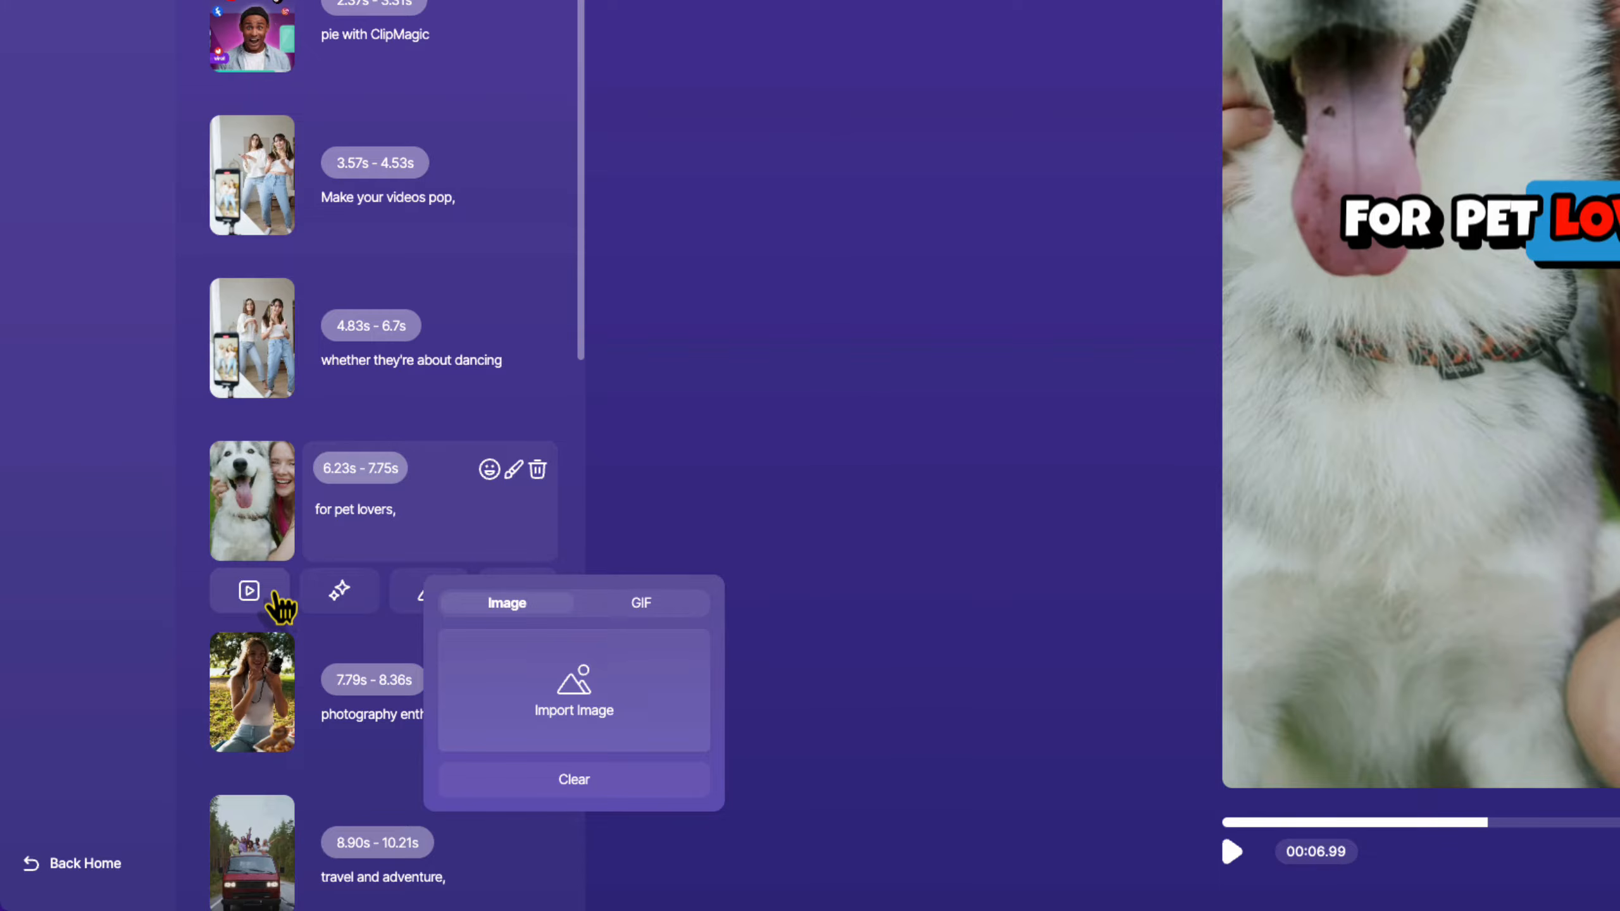
left_click(272, 595)
left_click(512, 473)
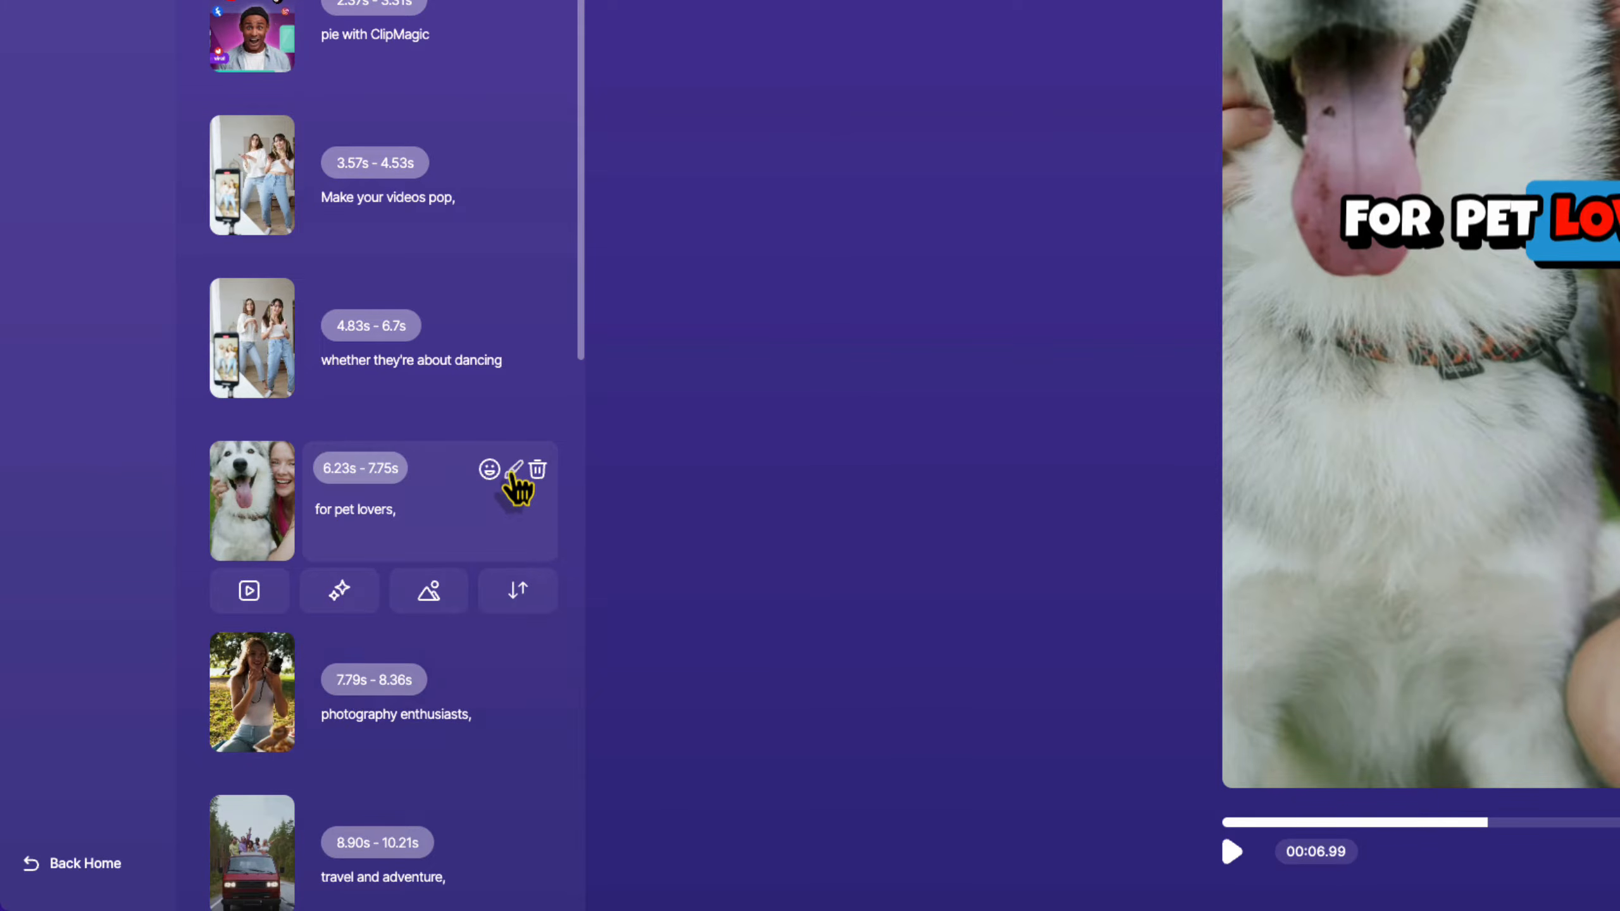
left_click(514, 472)
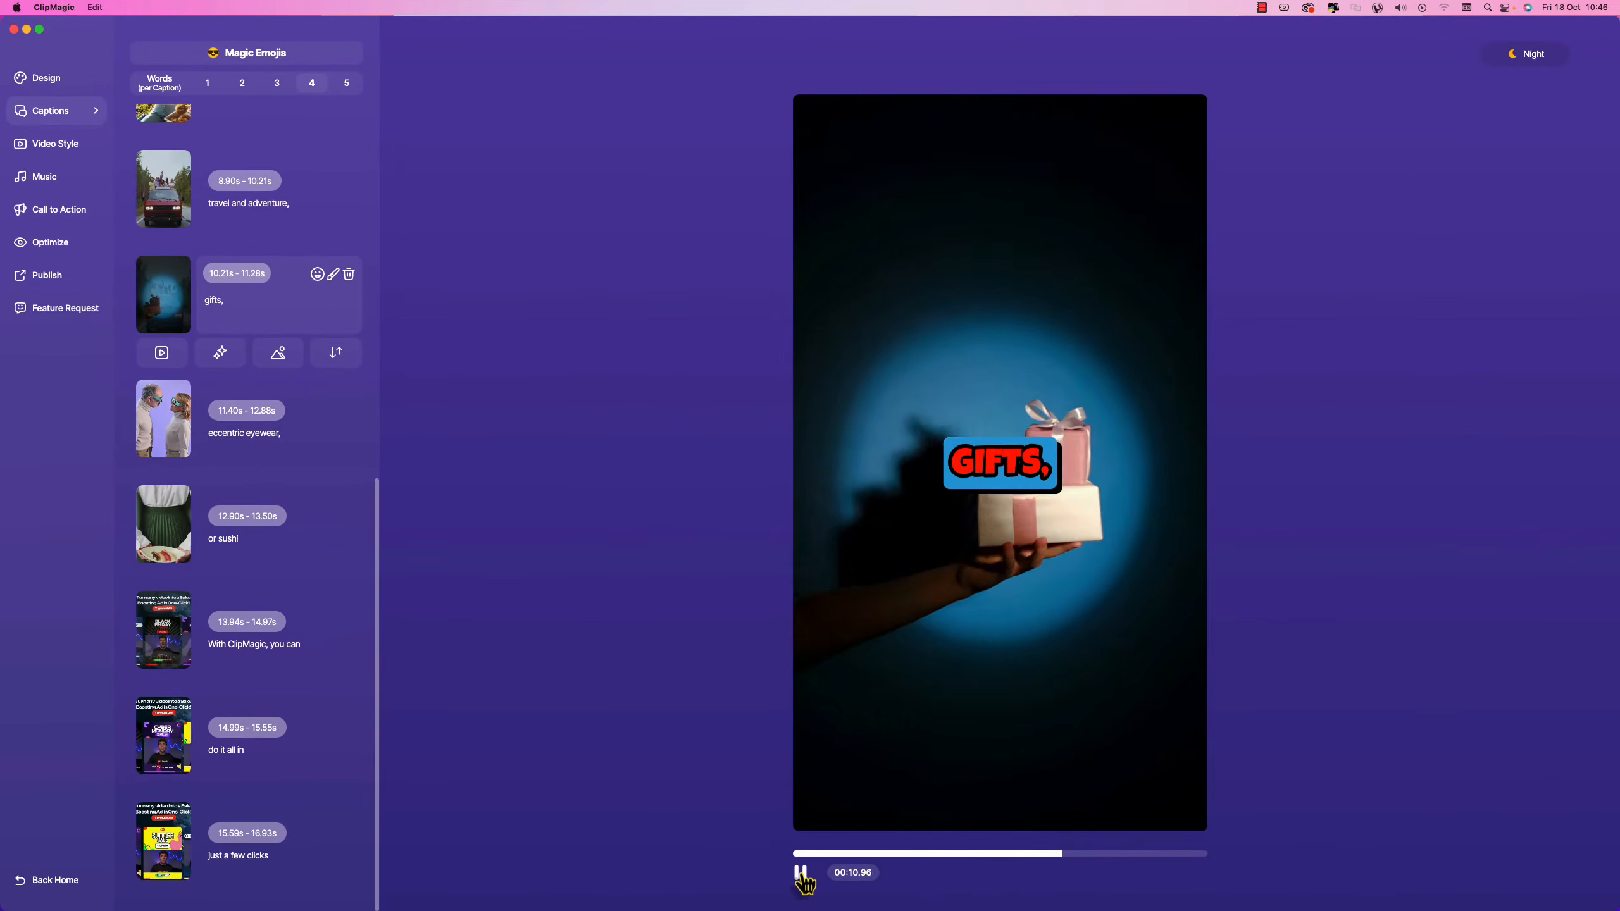
left_click(801, 873)
left_click(801, 876)
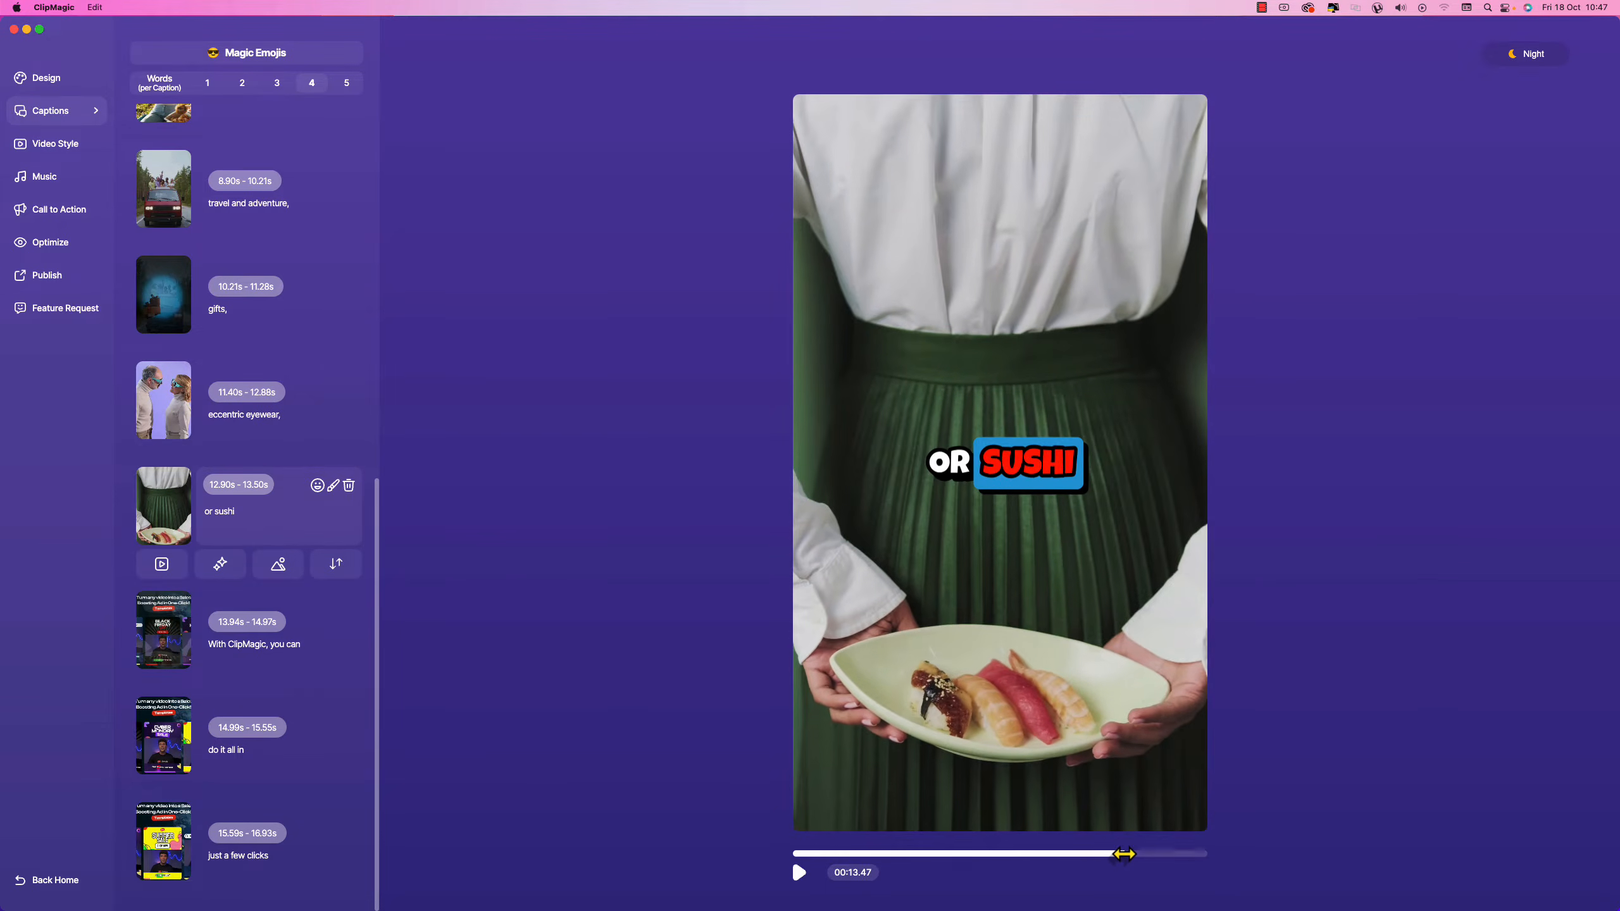
left_click_drag(1124, 854, 1096, 853)
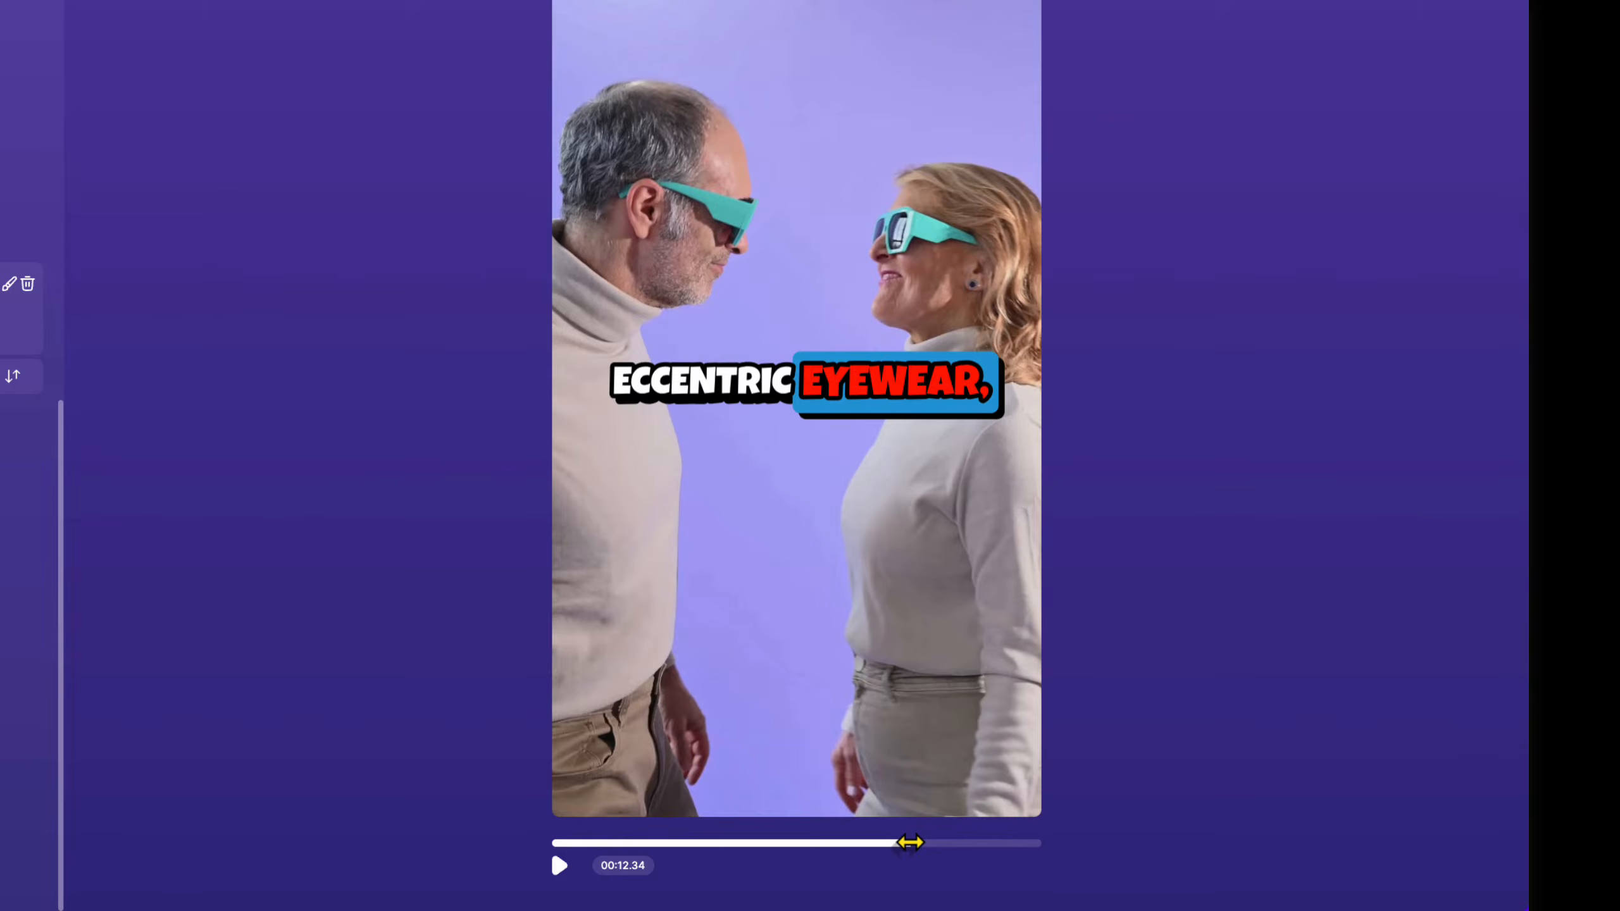
left_click_drag(911, 842, 911, 840)
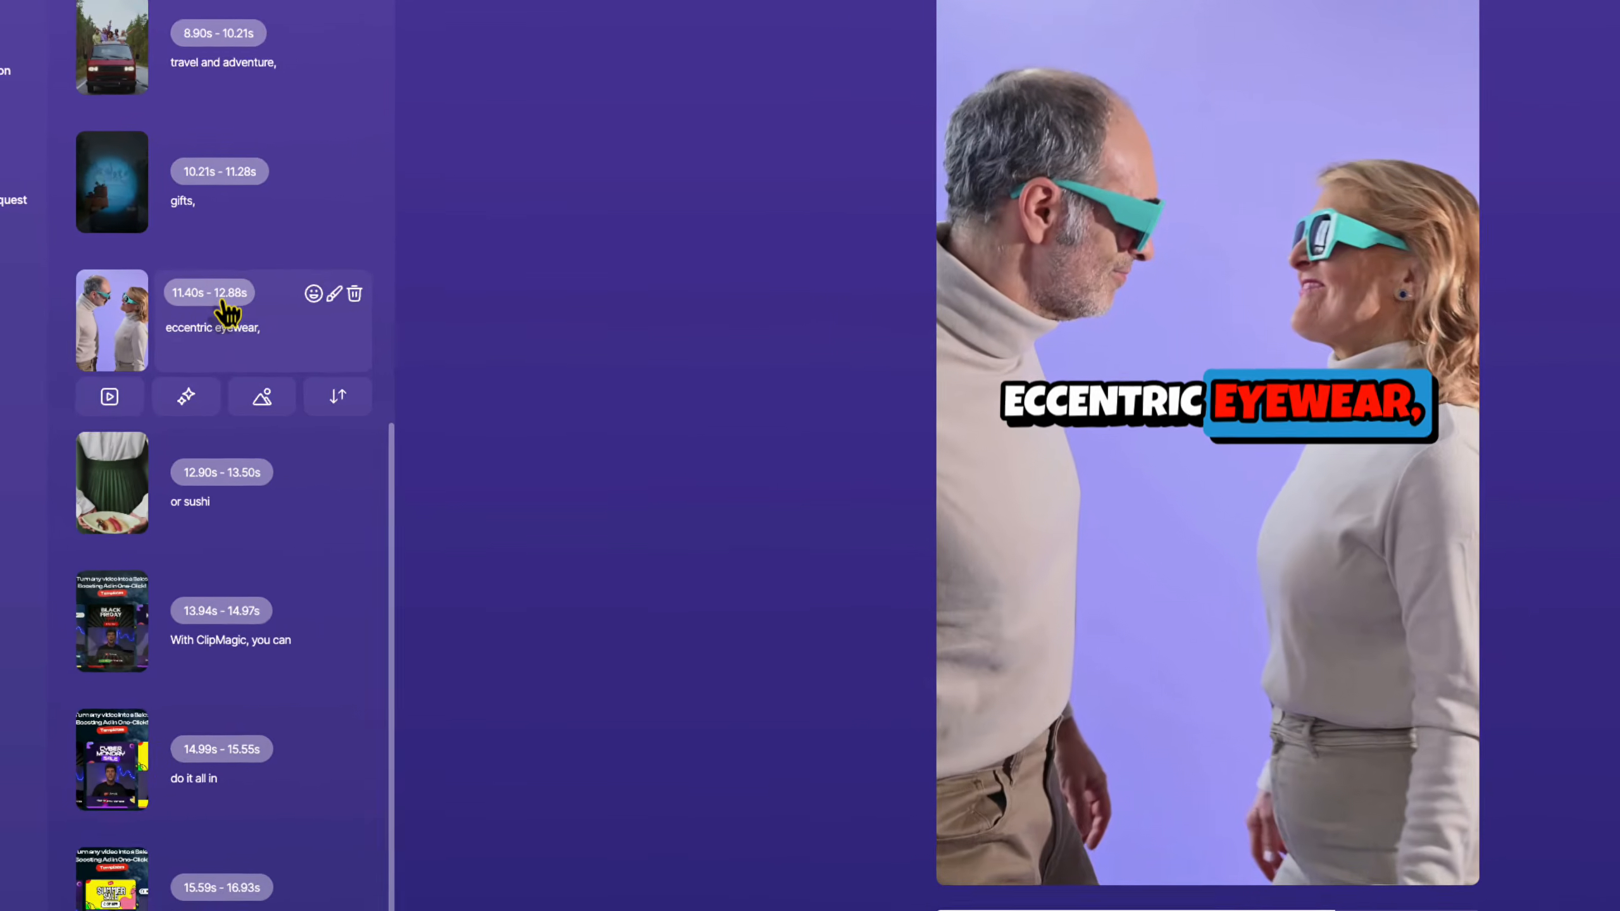
Move the 'eccentric eyewear,' caption's end time from 12.88s to 12.37s.
left_click(190, 290)
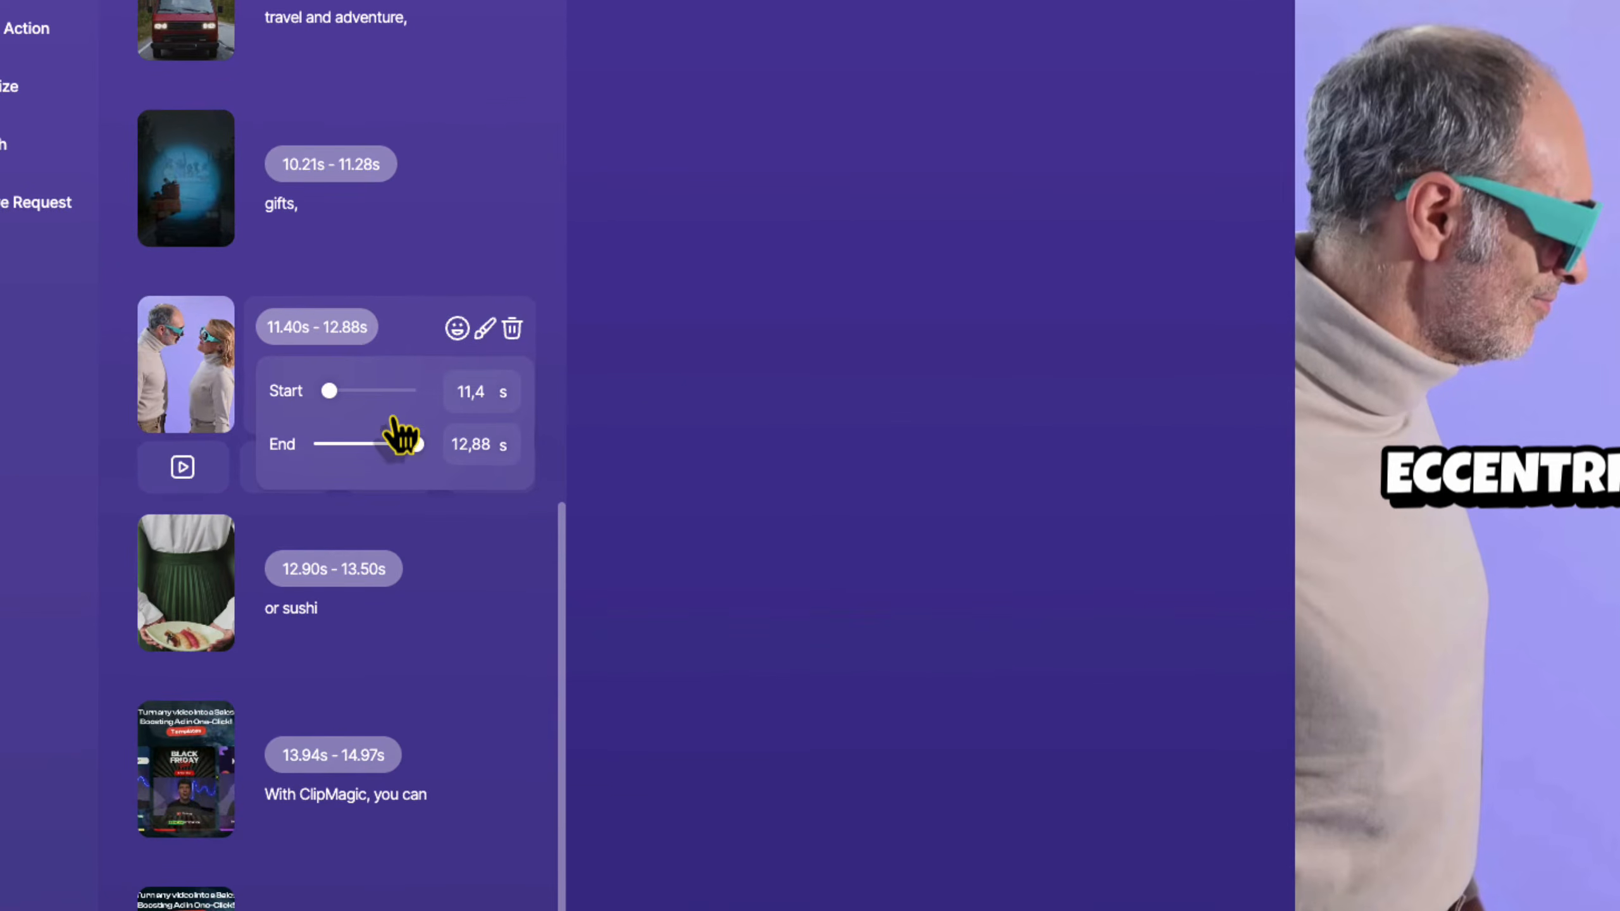
mouse_move(419, 445)
left_mouse_down()
mouse_move(380, 453)
mouse_move(409, 448)
left_mouse_up()
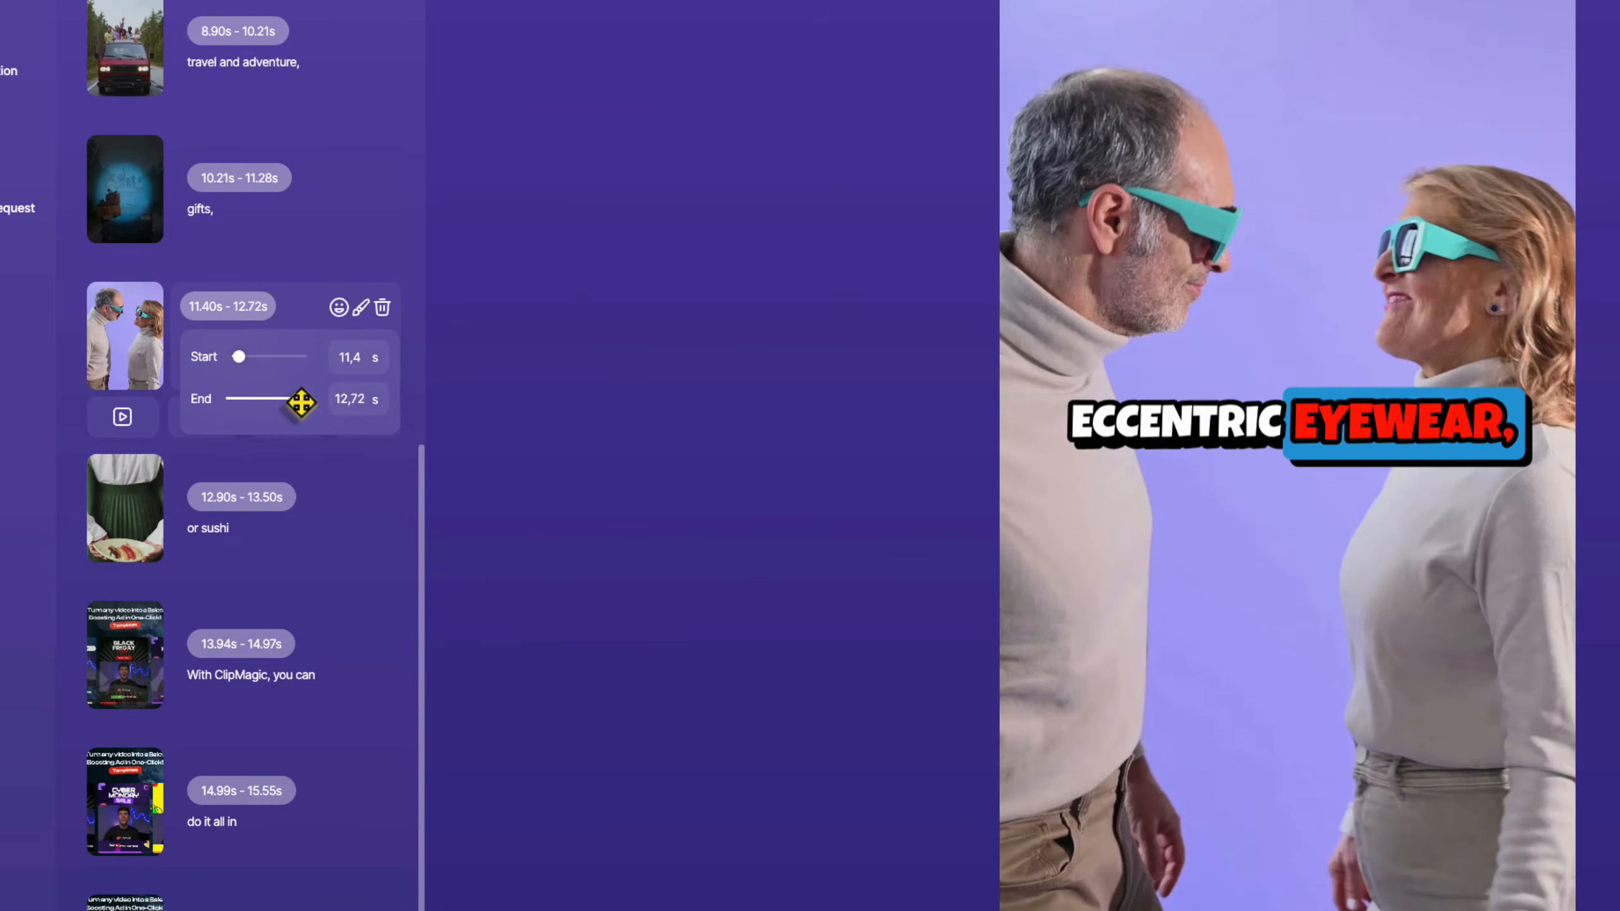
left_click_drag(301, 402, 281, 402)
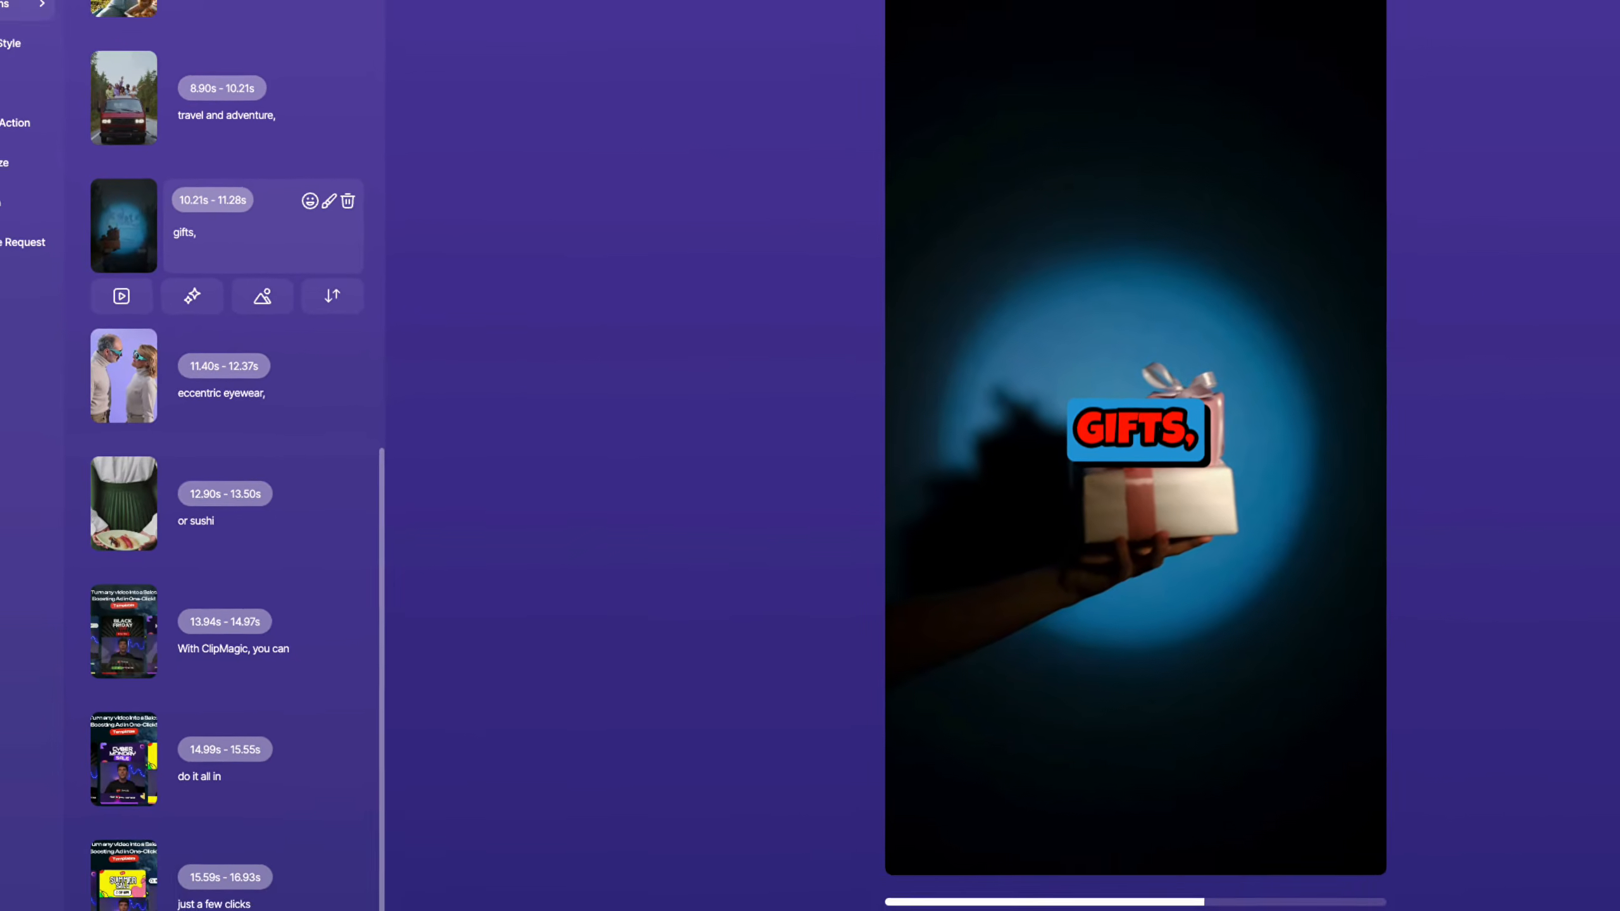
Play the preview to check the new timing, then jump to the 'or sushi' caption.
left_click(833, 891)
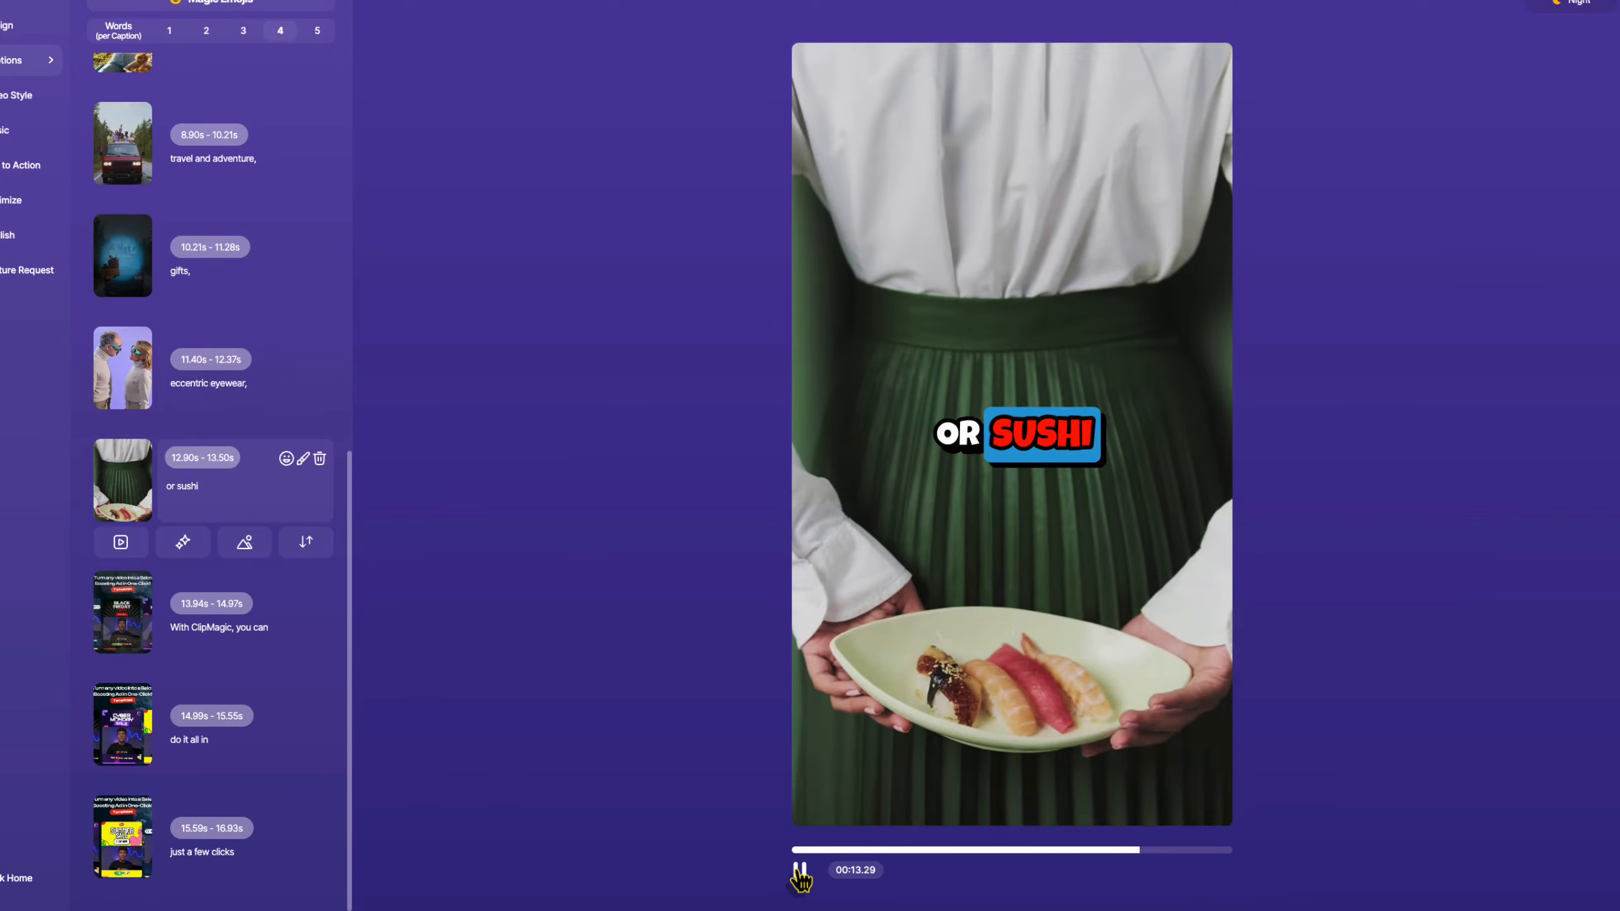
left_click(799, 873)
left_click(306, 483)
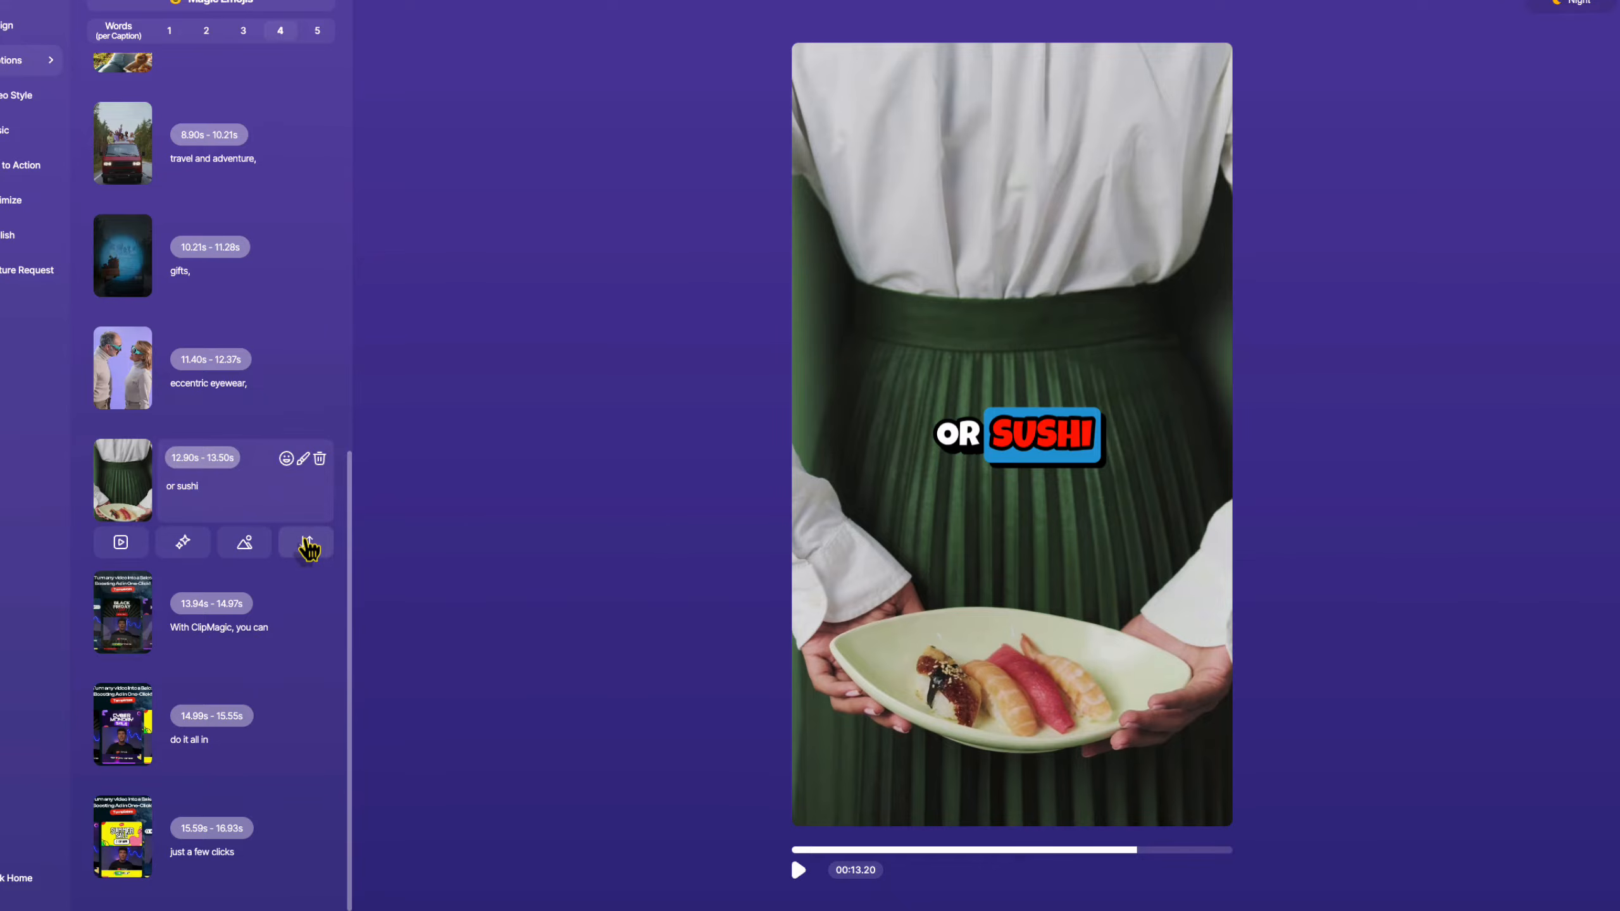
Add a 'my captions' line (13.50s–13.94s) below 'or sushi' and view its background options.
left_click(309, 543)
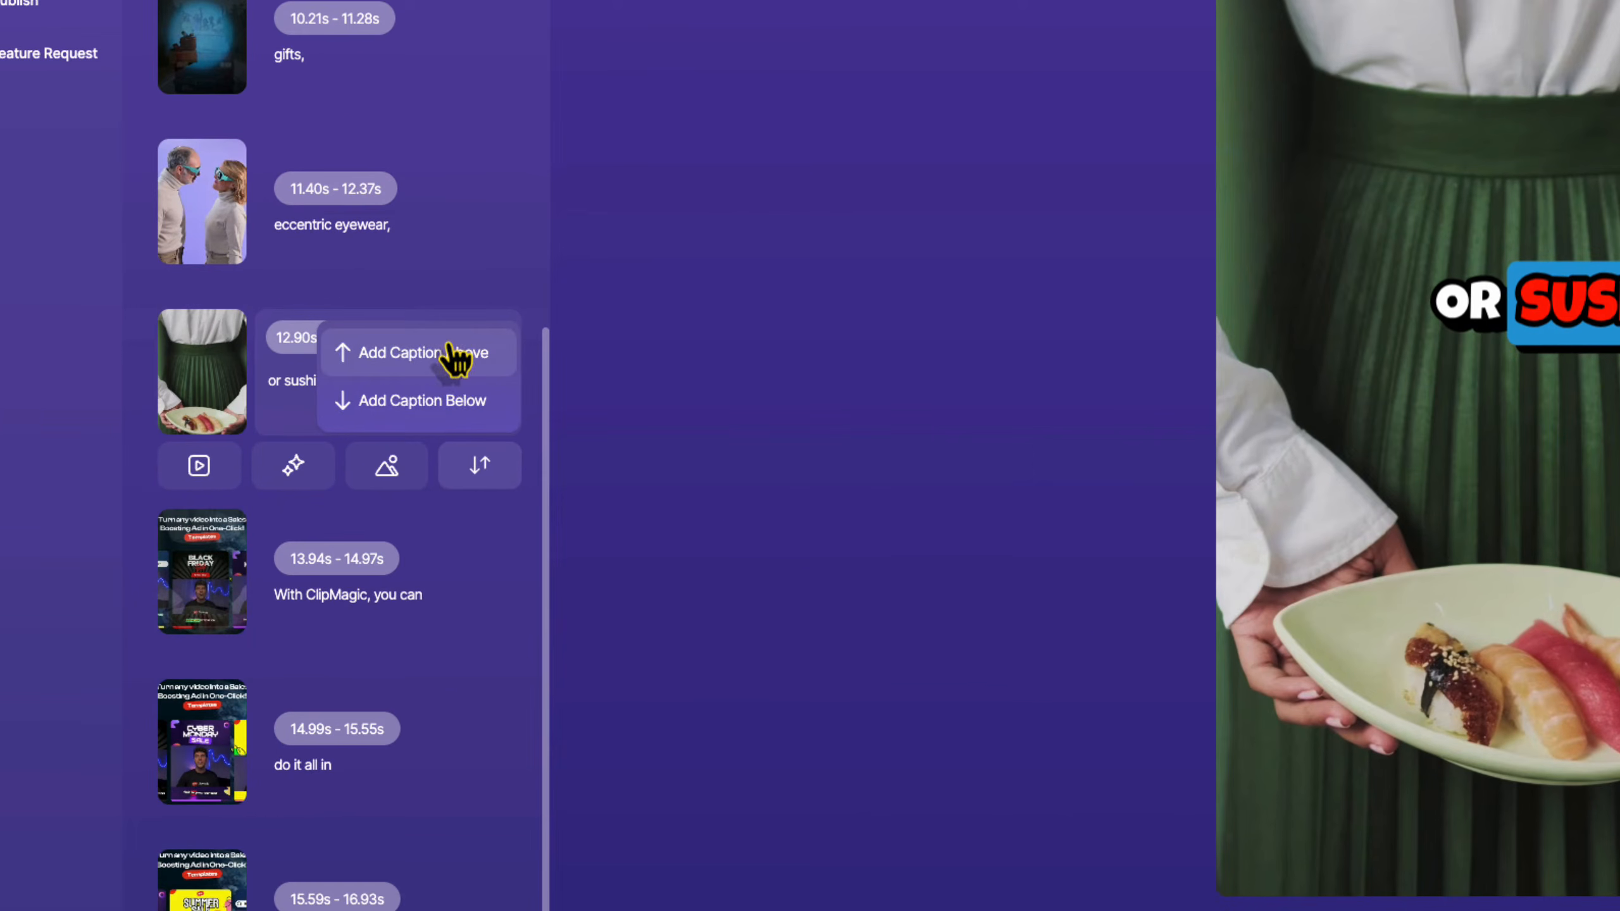
left_click(438, 401)
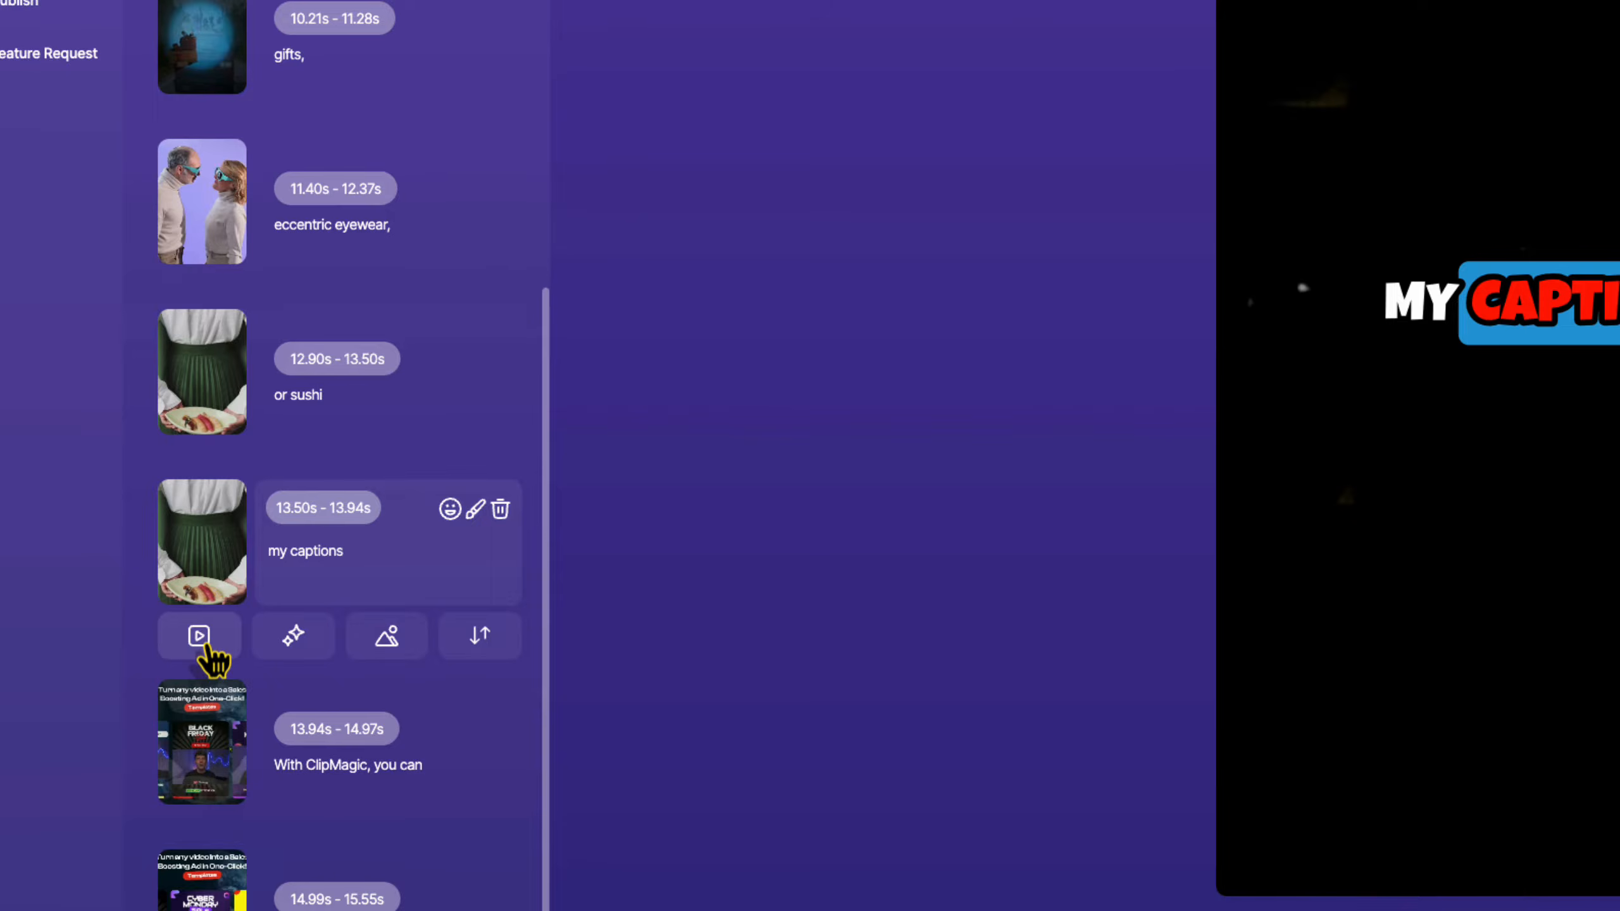
left_click(206, 645)
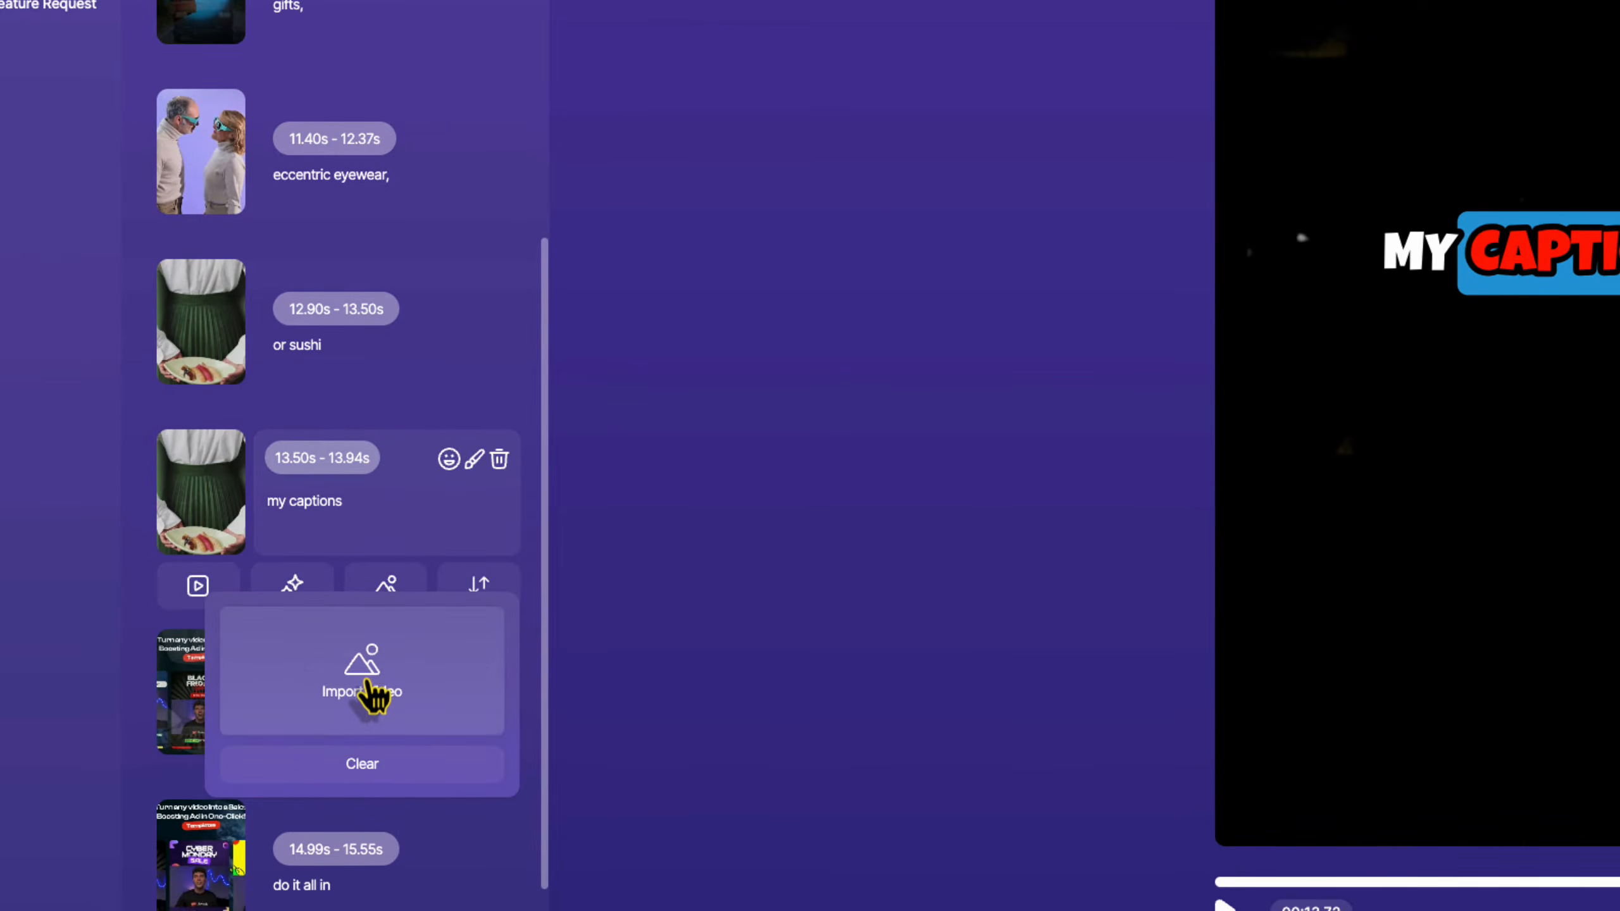
left_click(400, 587)
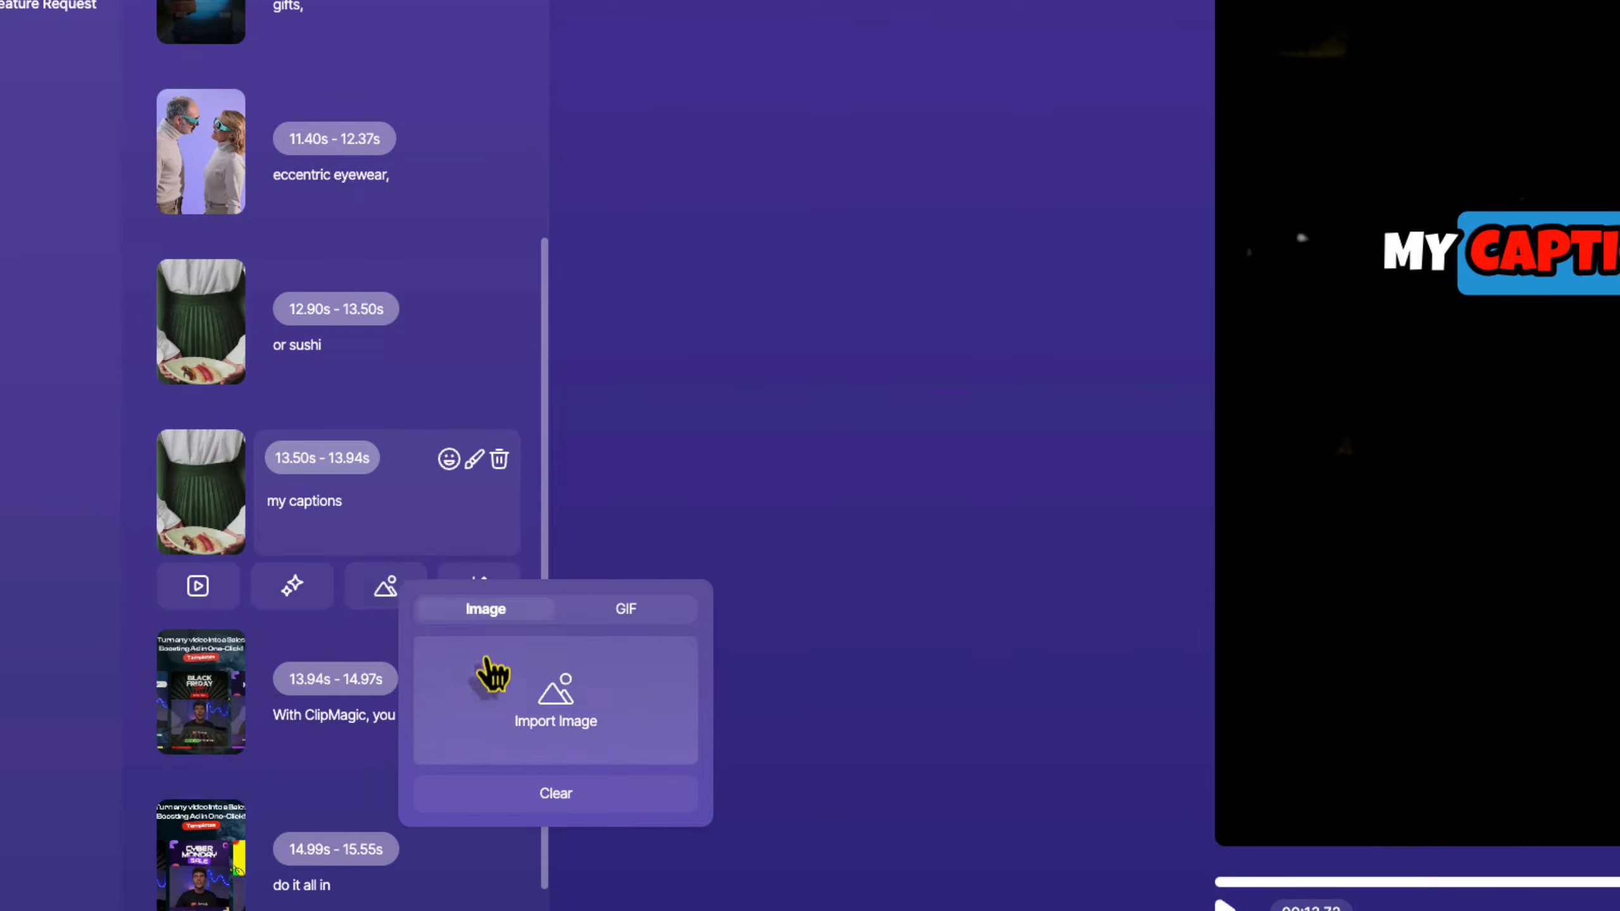
Import the sun-rays clip from Free Media as the caption's background footage.
left_click(165, 597)
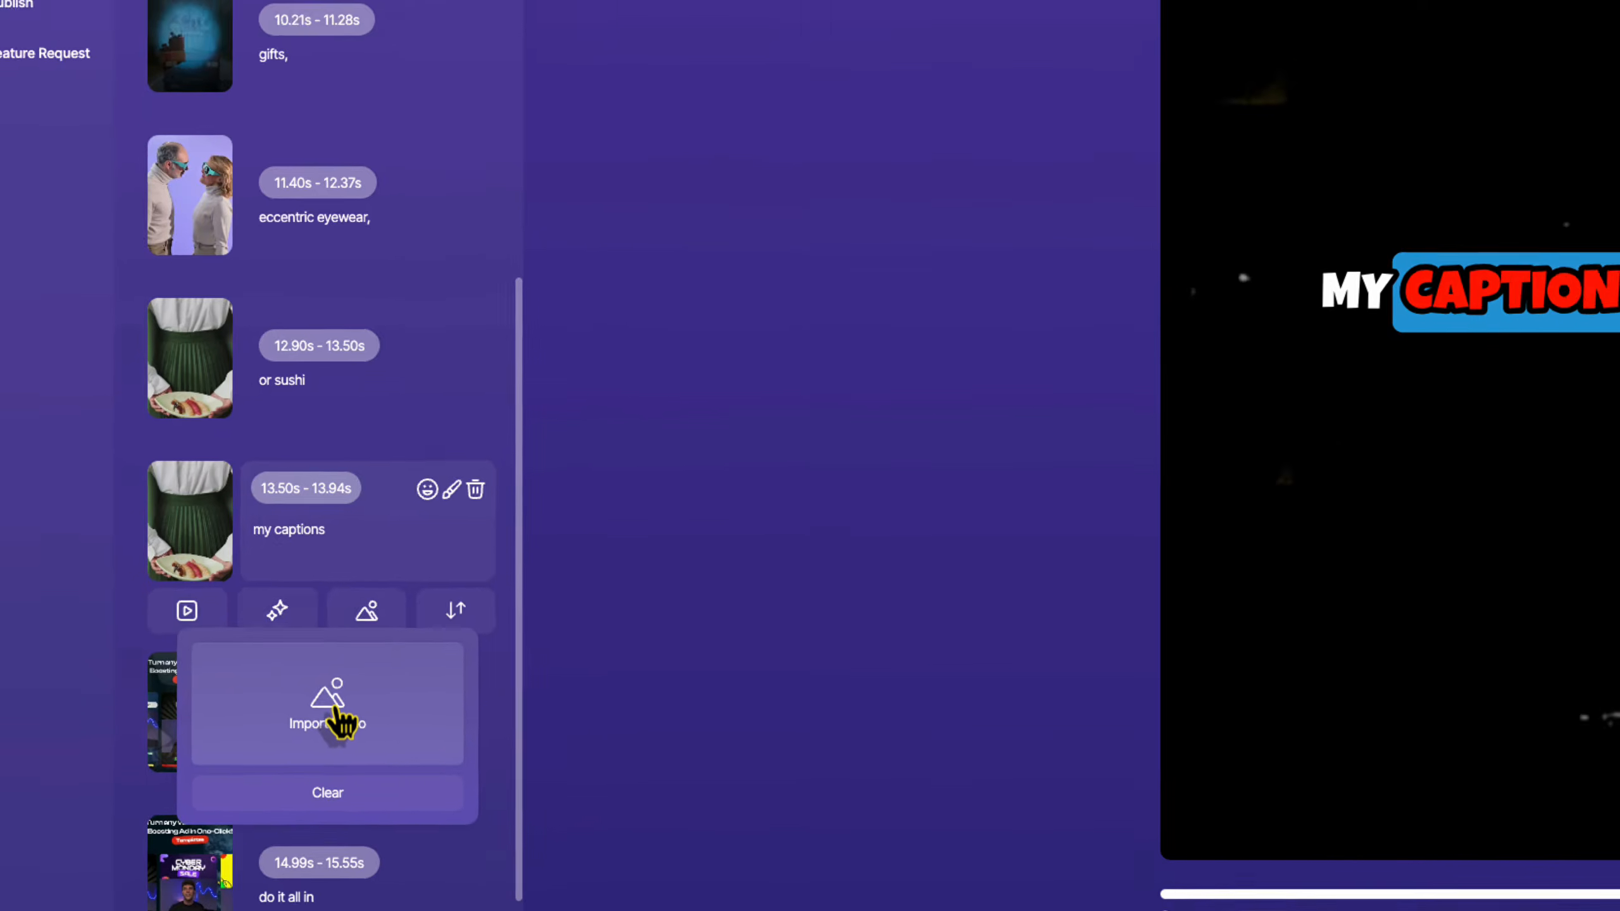
left_click(341, 721)
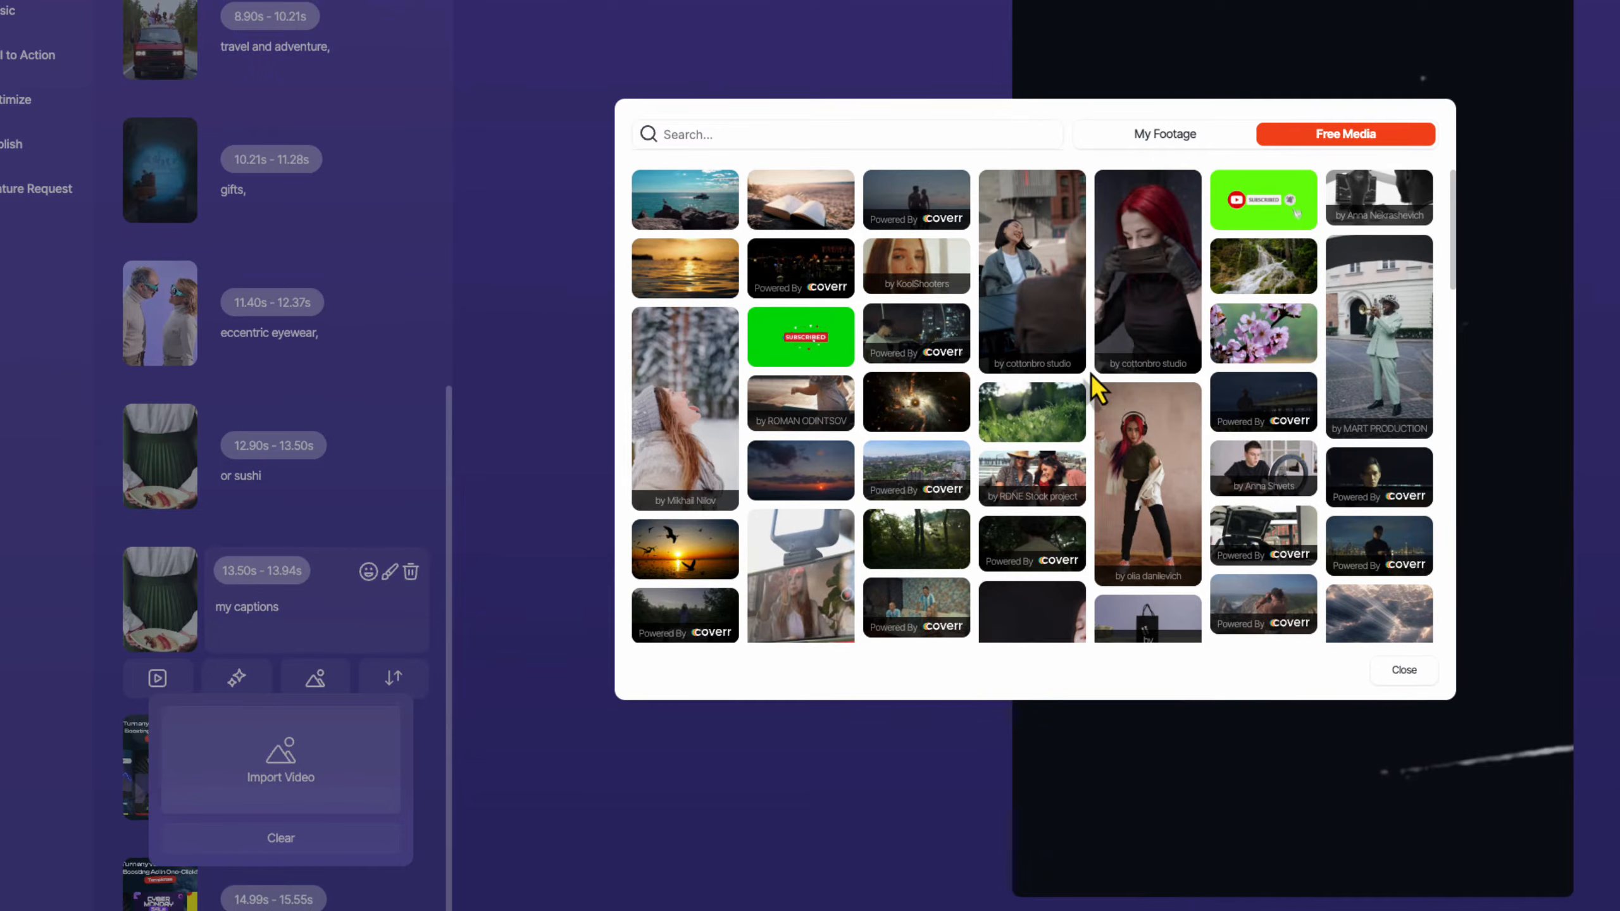
scroll(1092, 393, "down", 15)
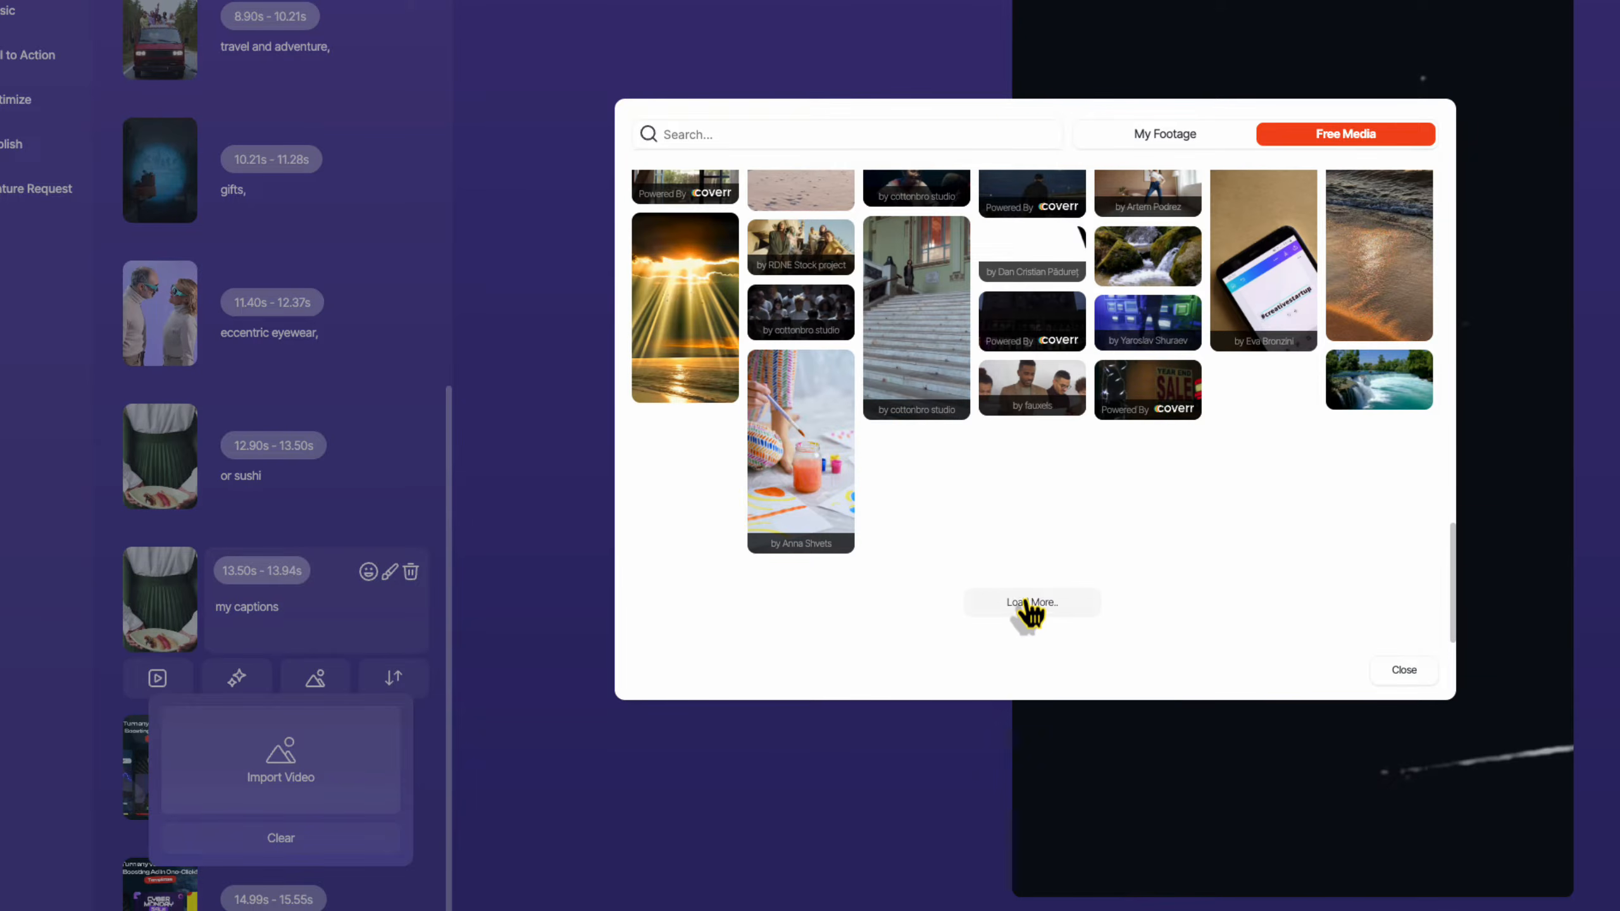
left_click(1026, 607)
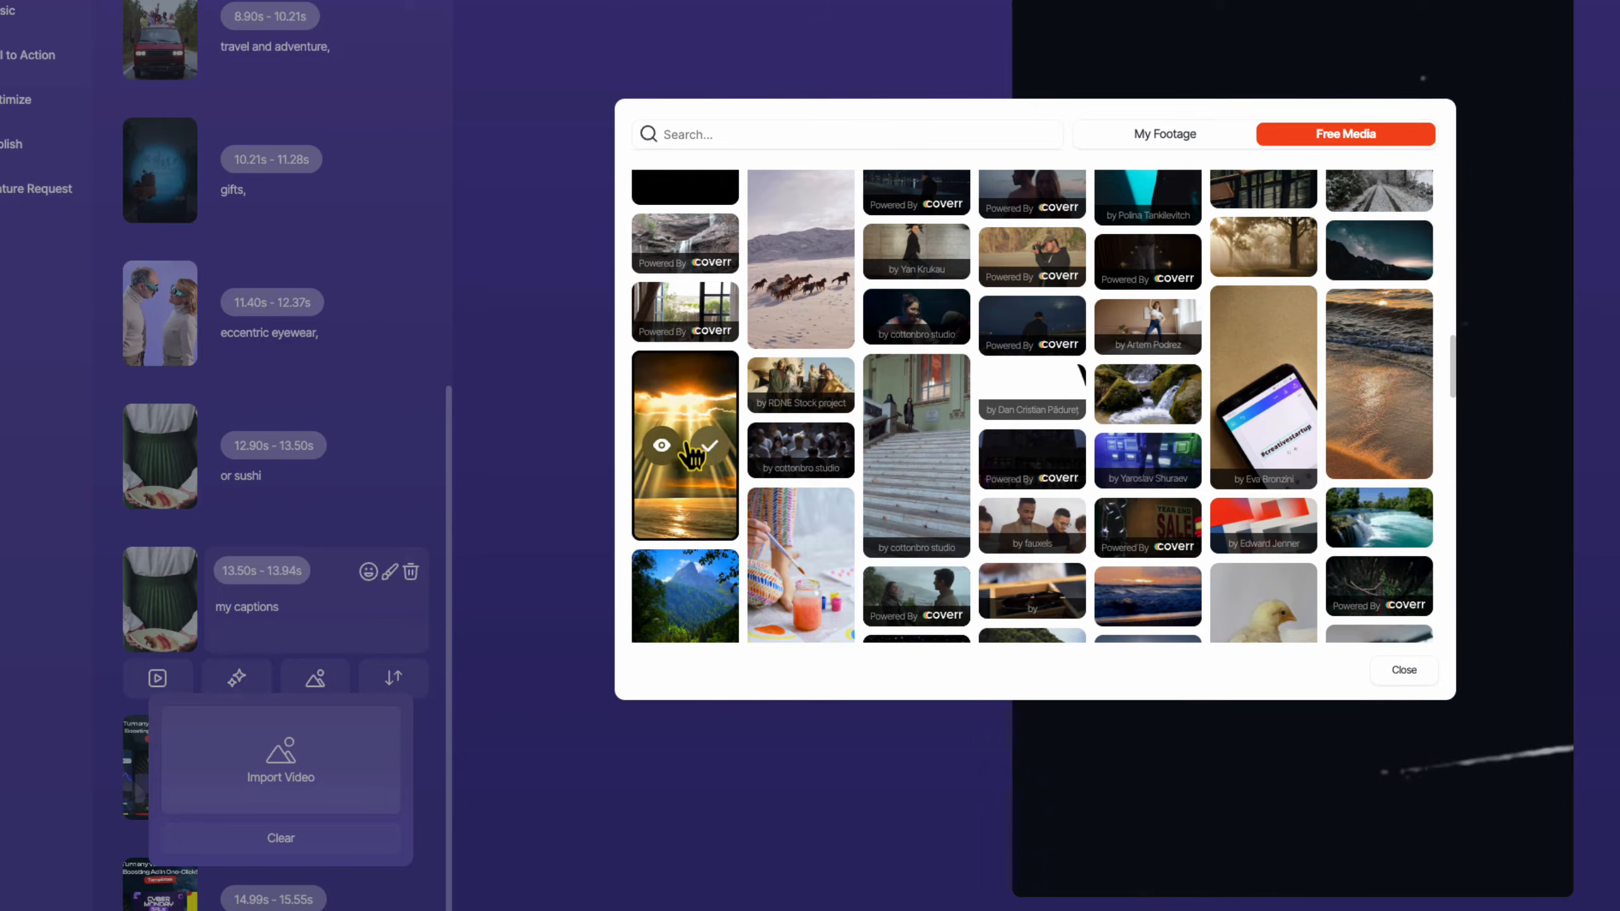
left_click(708, 447)
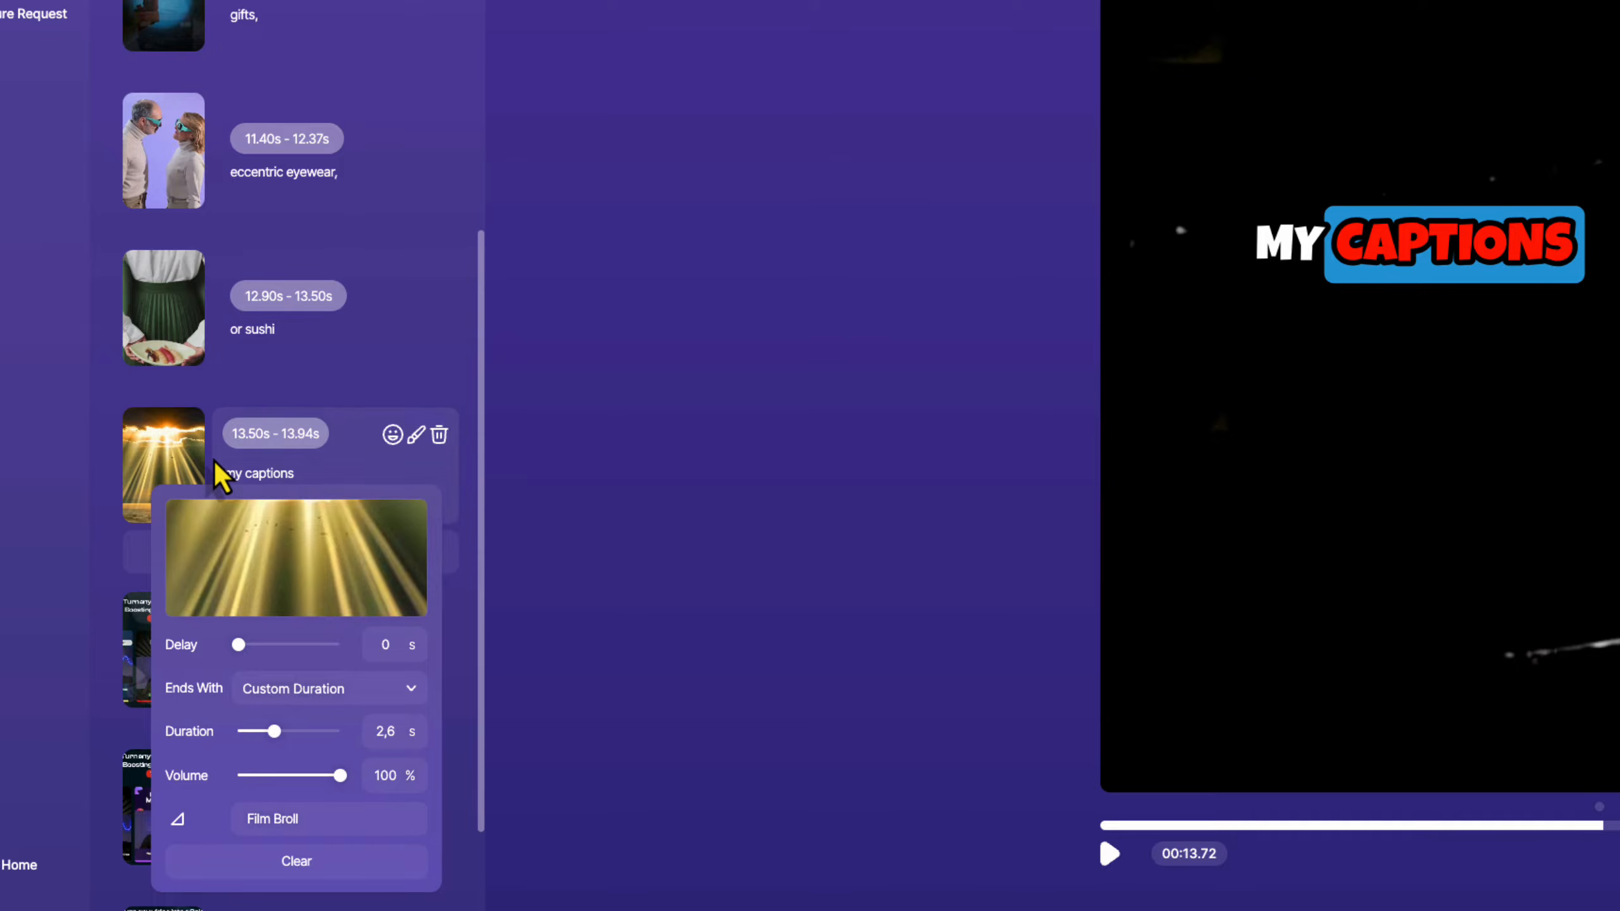
Play back the preview showing the new sunlit sea footage.
left_click(216, 460)
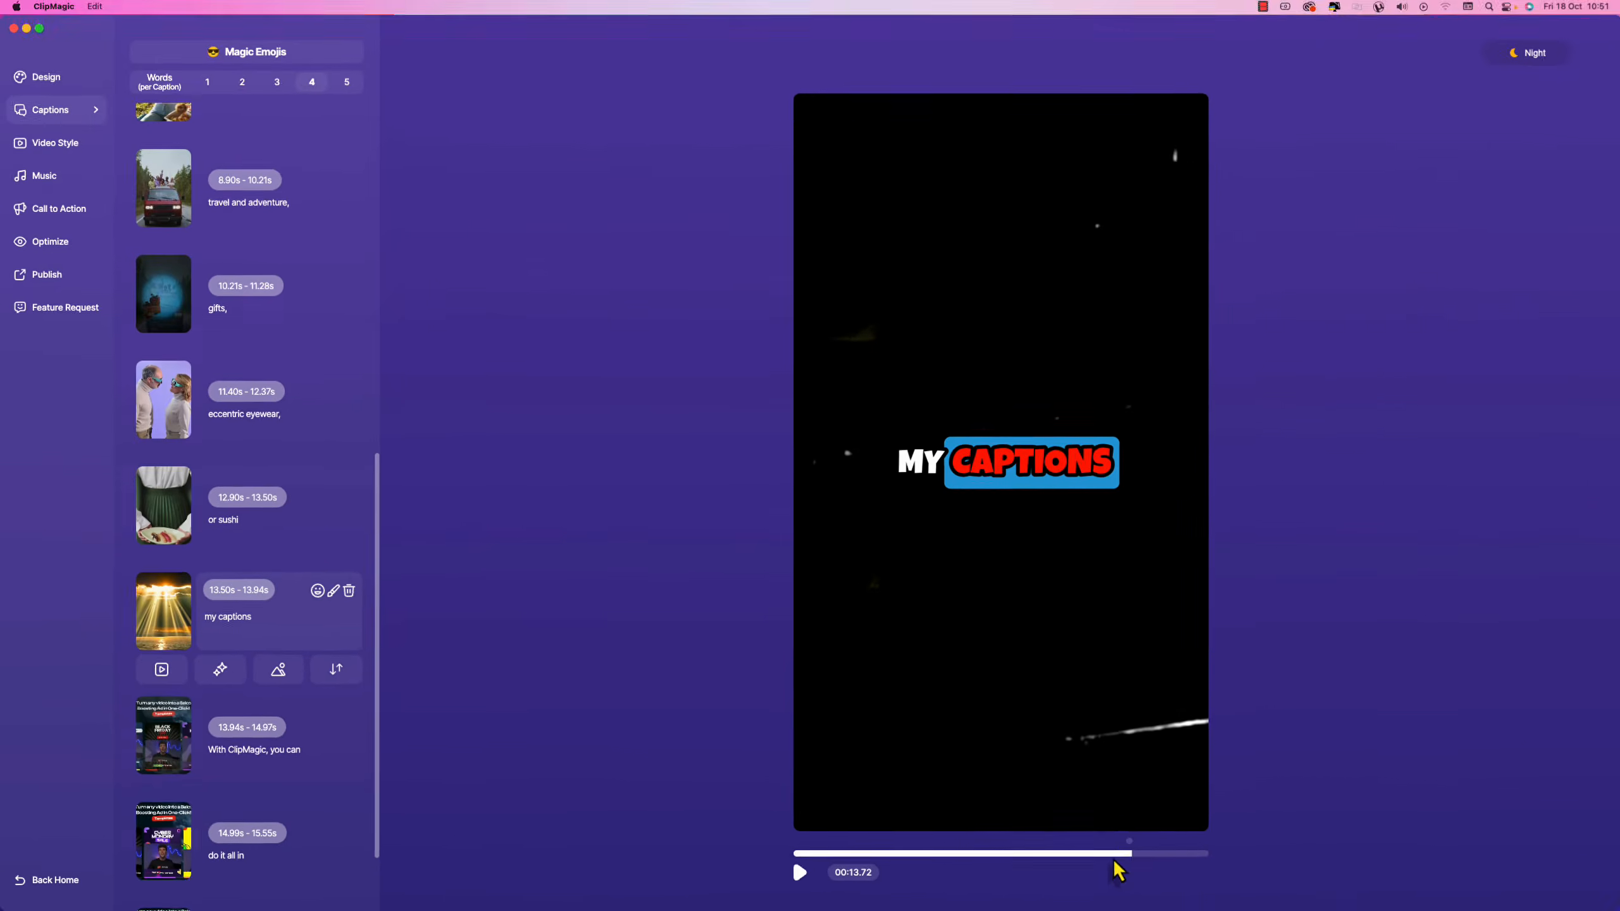
left_click(1581, 826)
left_click(1111, 854)
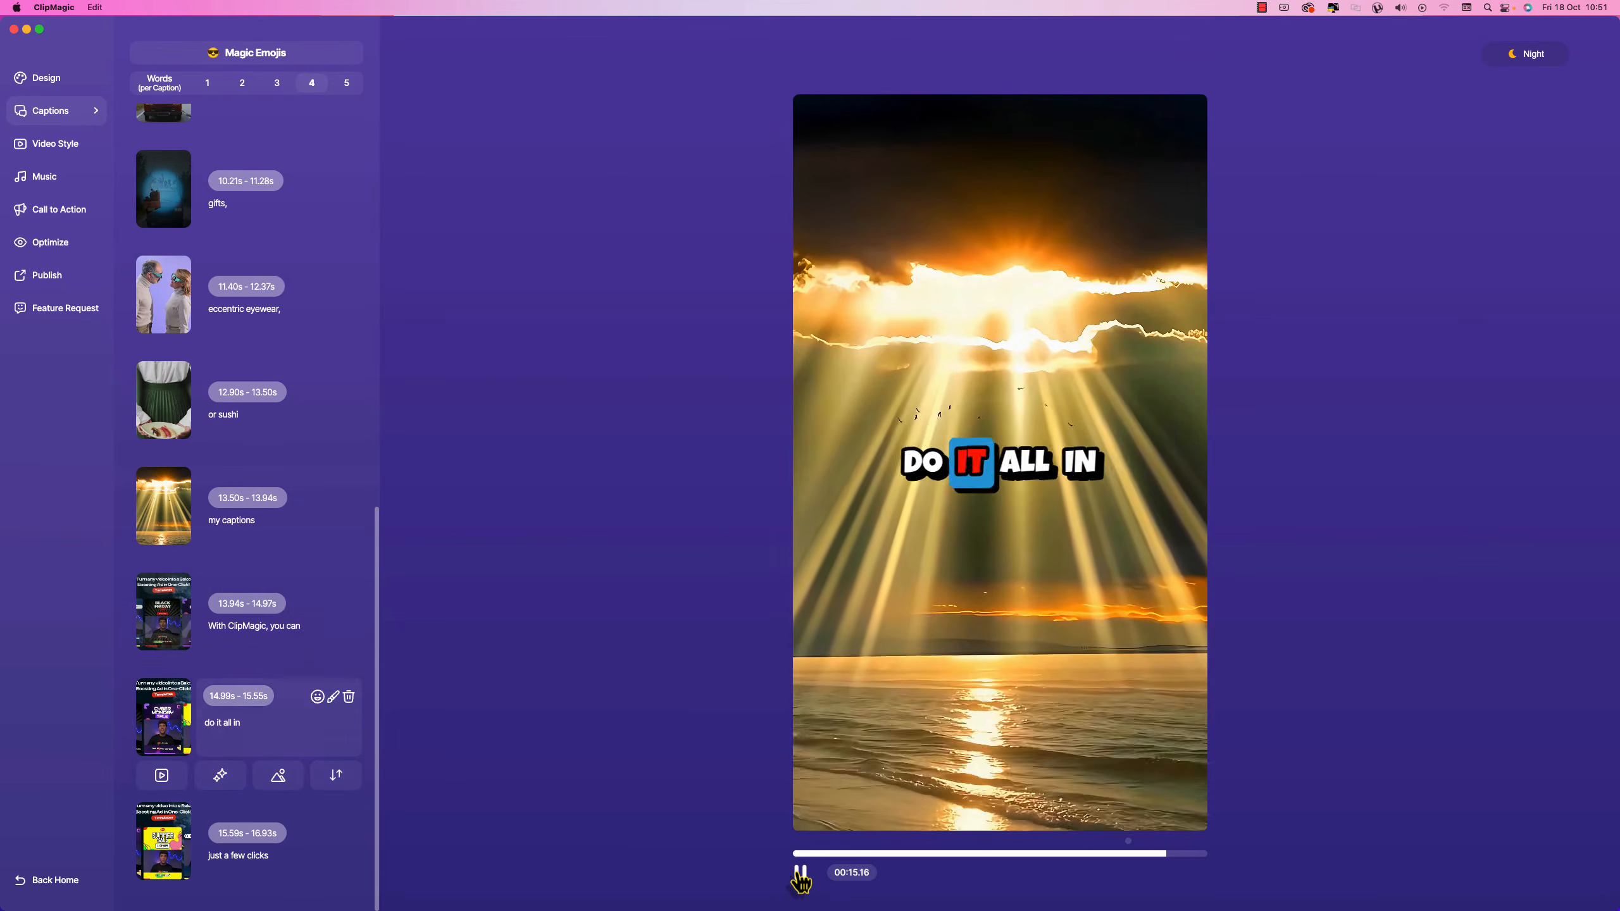
left_click(801, 875)
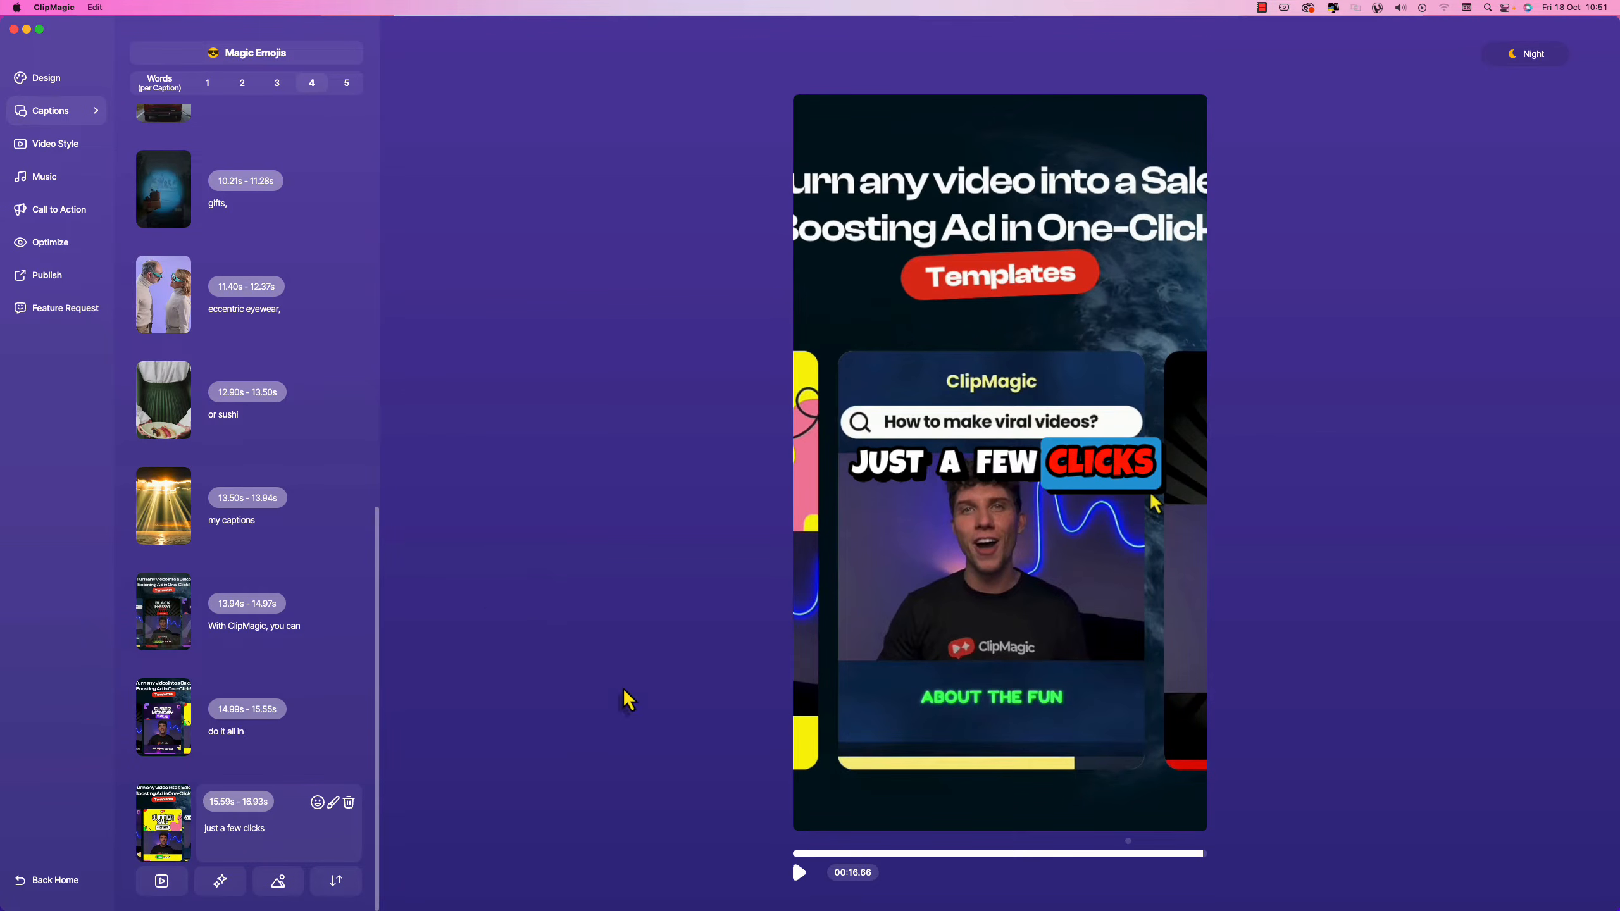
left_click(1179, 854)
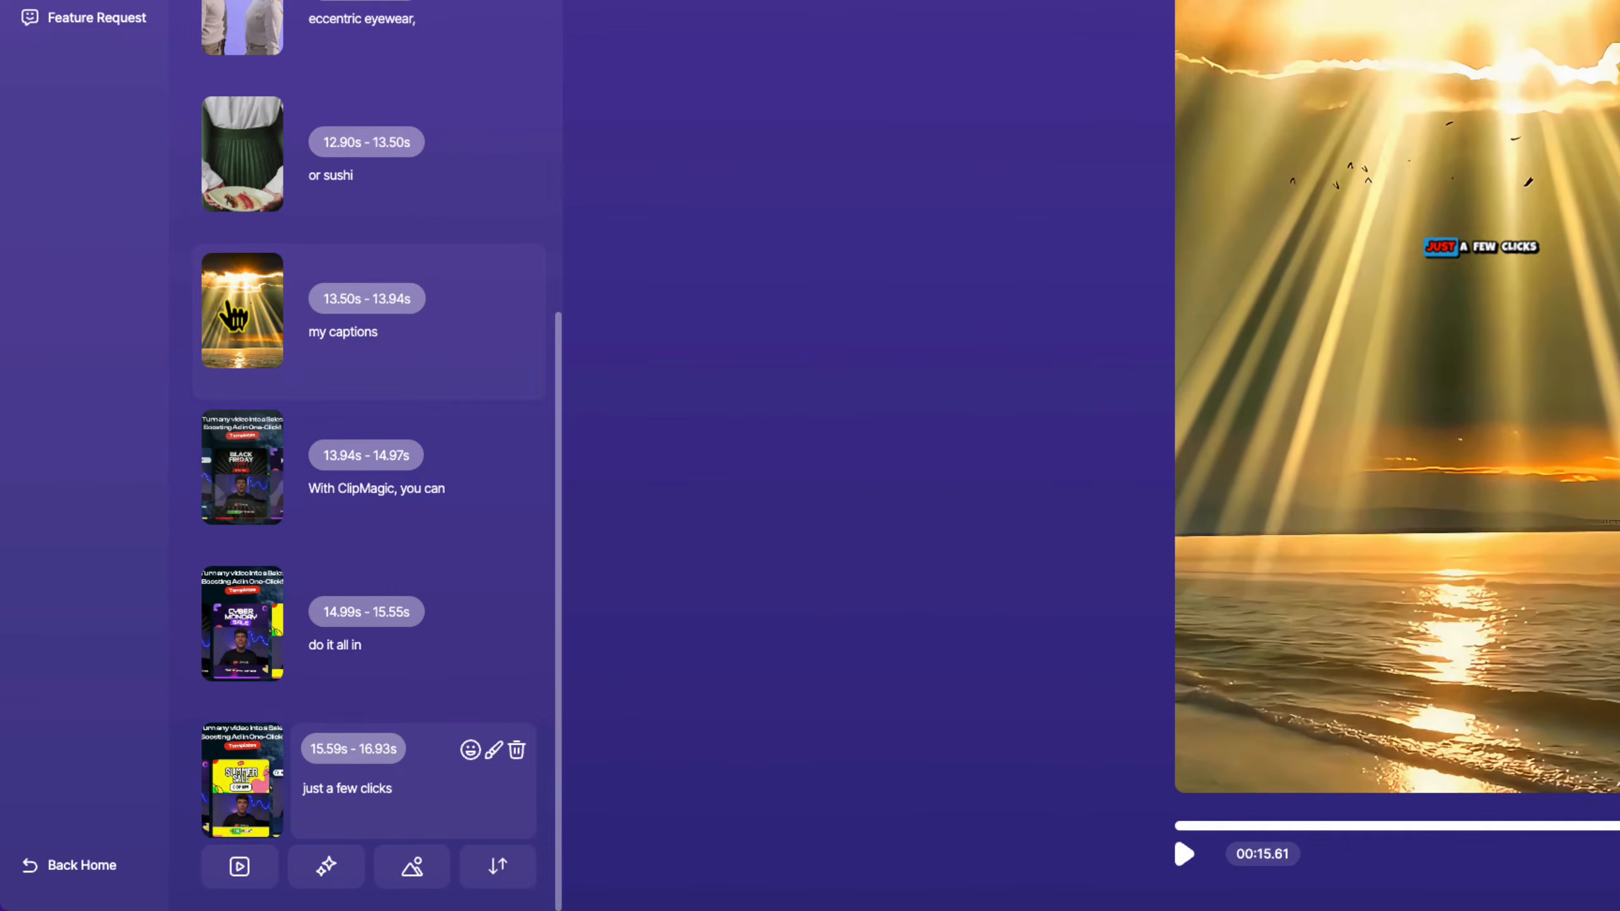
Remove the sun-rays background clip from the 'my captions' caption.
left_click(234, 317)
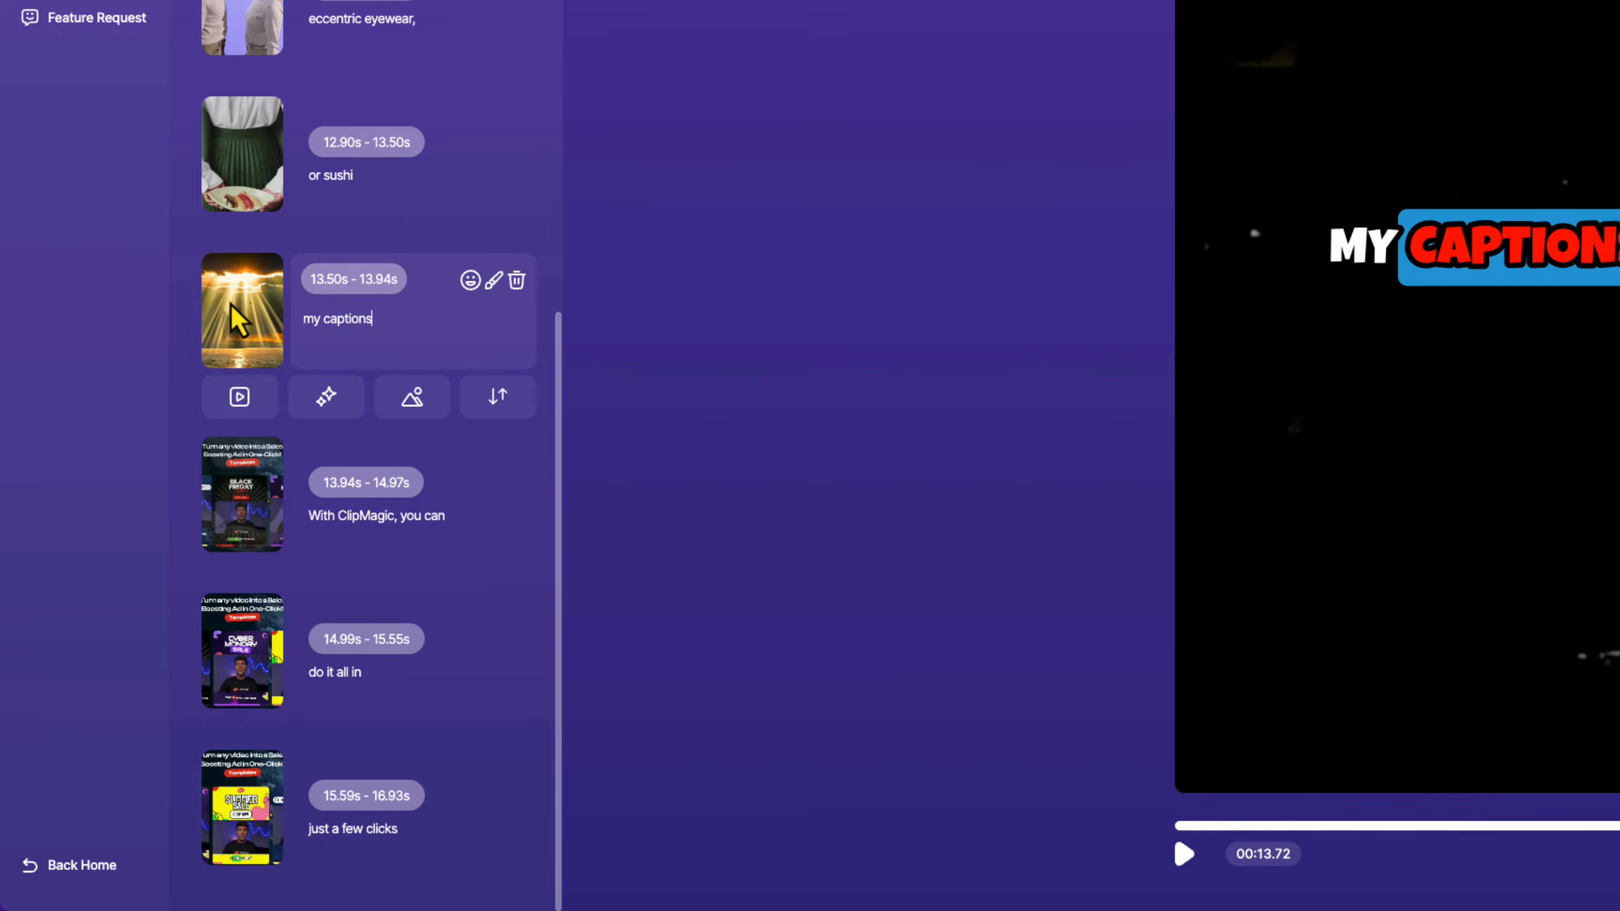
left_click(240, 396)
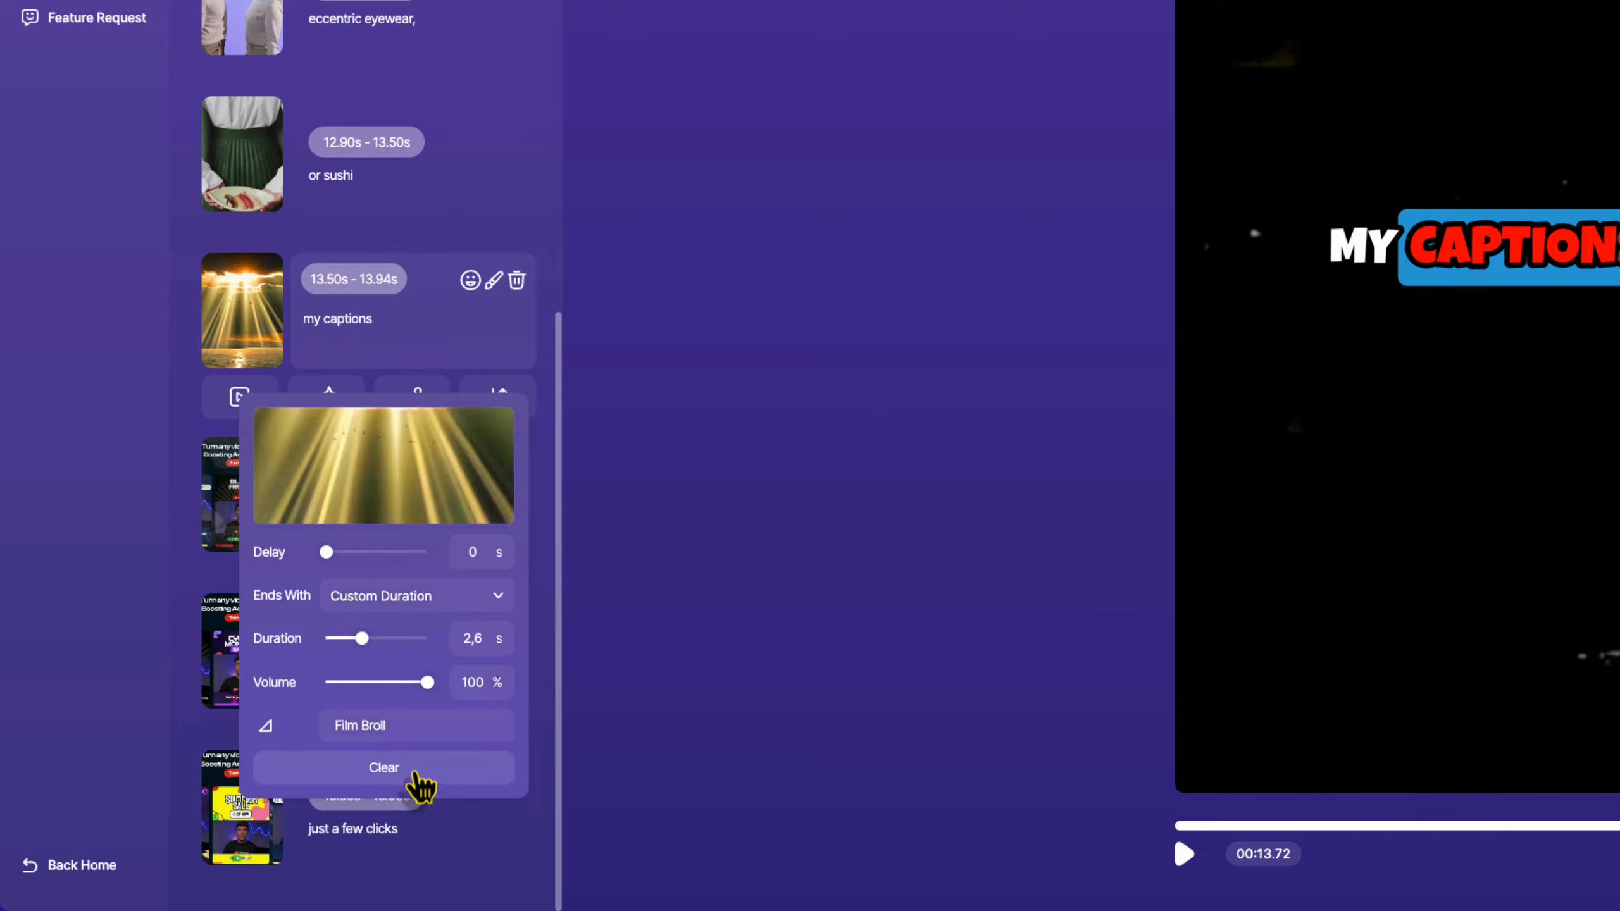
left_click(416, 773)
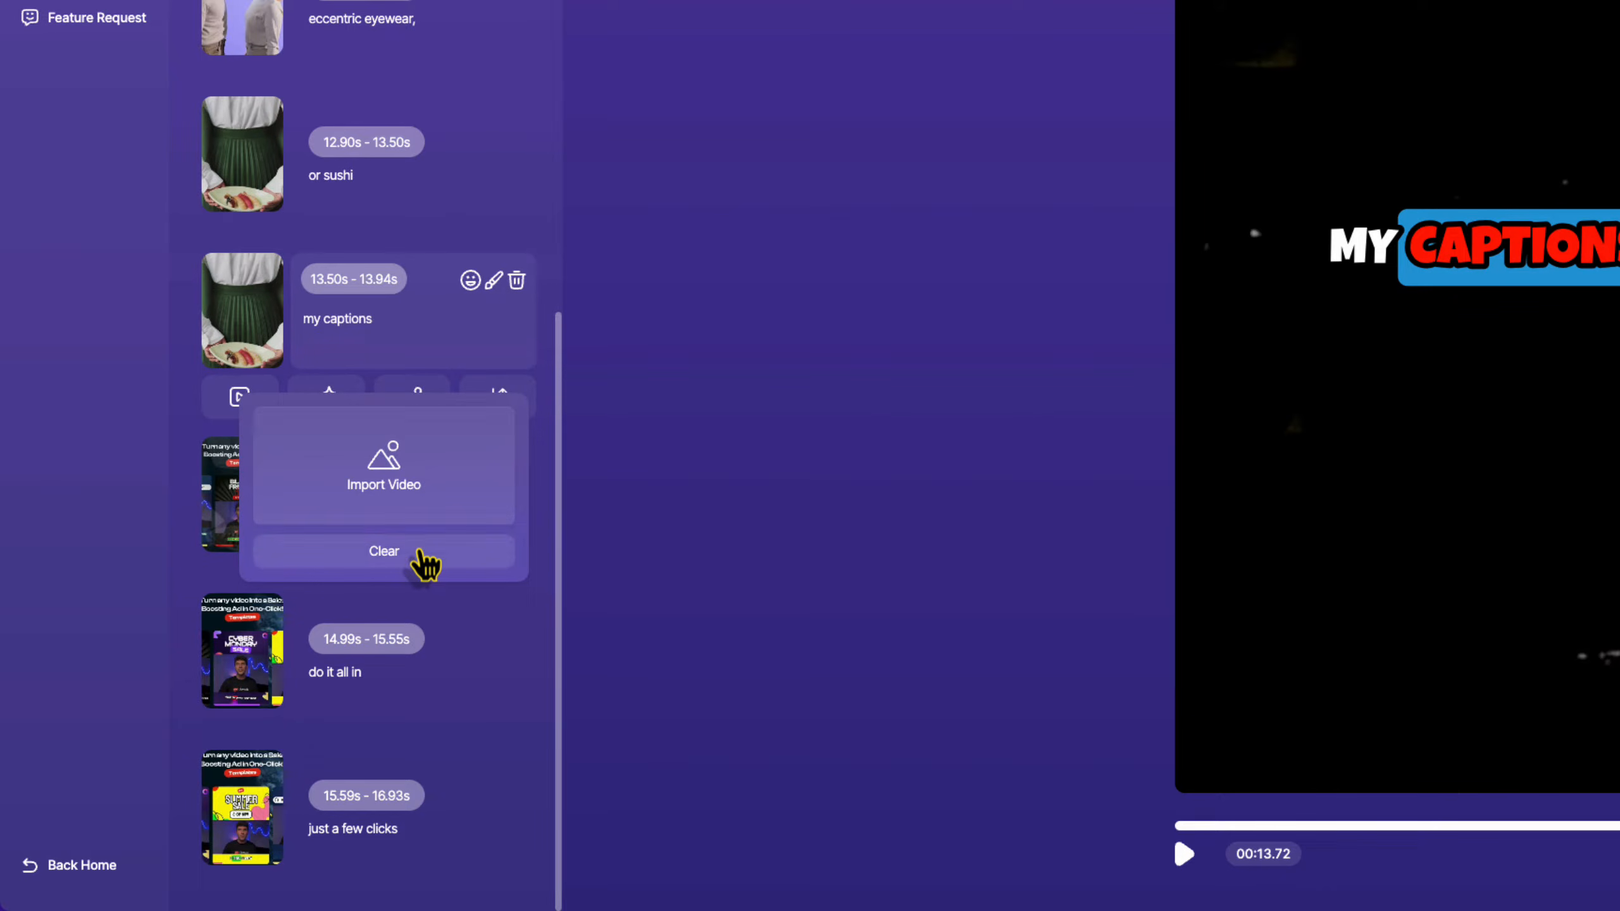
left_click(240, 397)
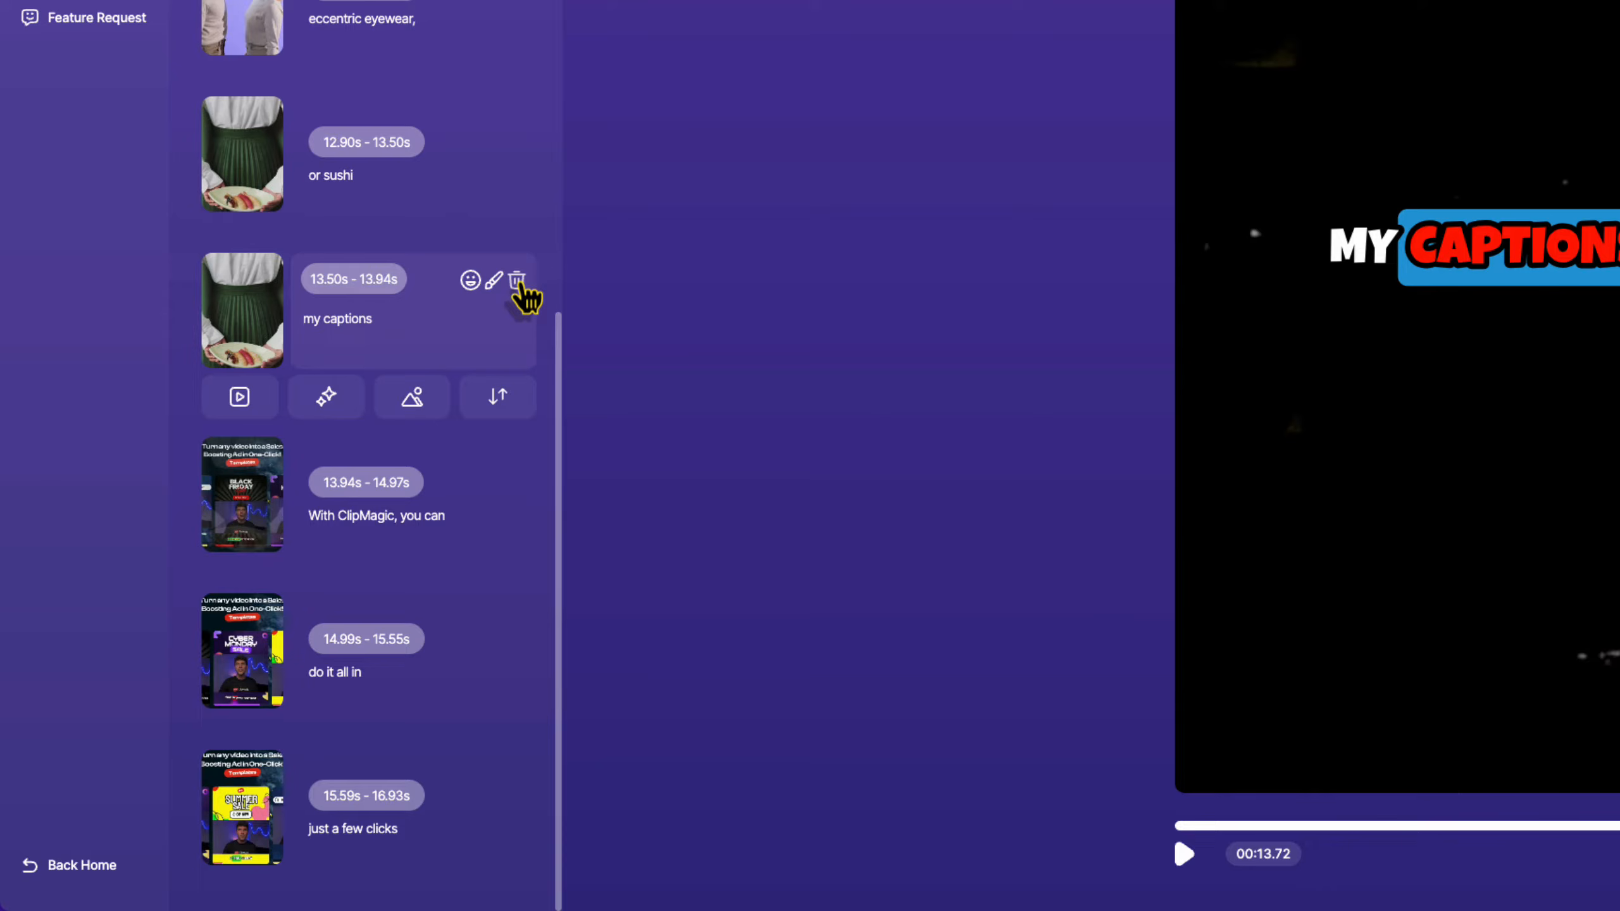
Delete the 'my captions' caption and open the 'eccentric eyewear' caption's options.
left_click(518, 284)
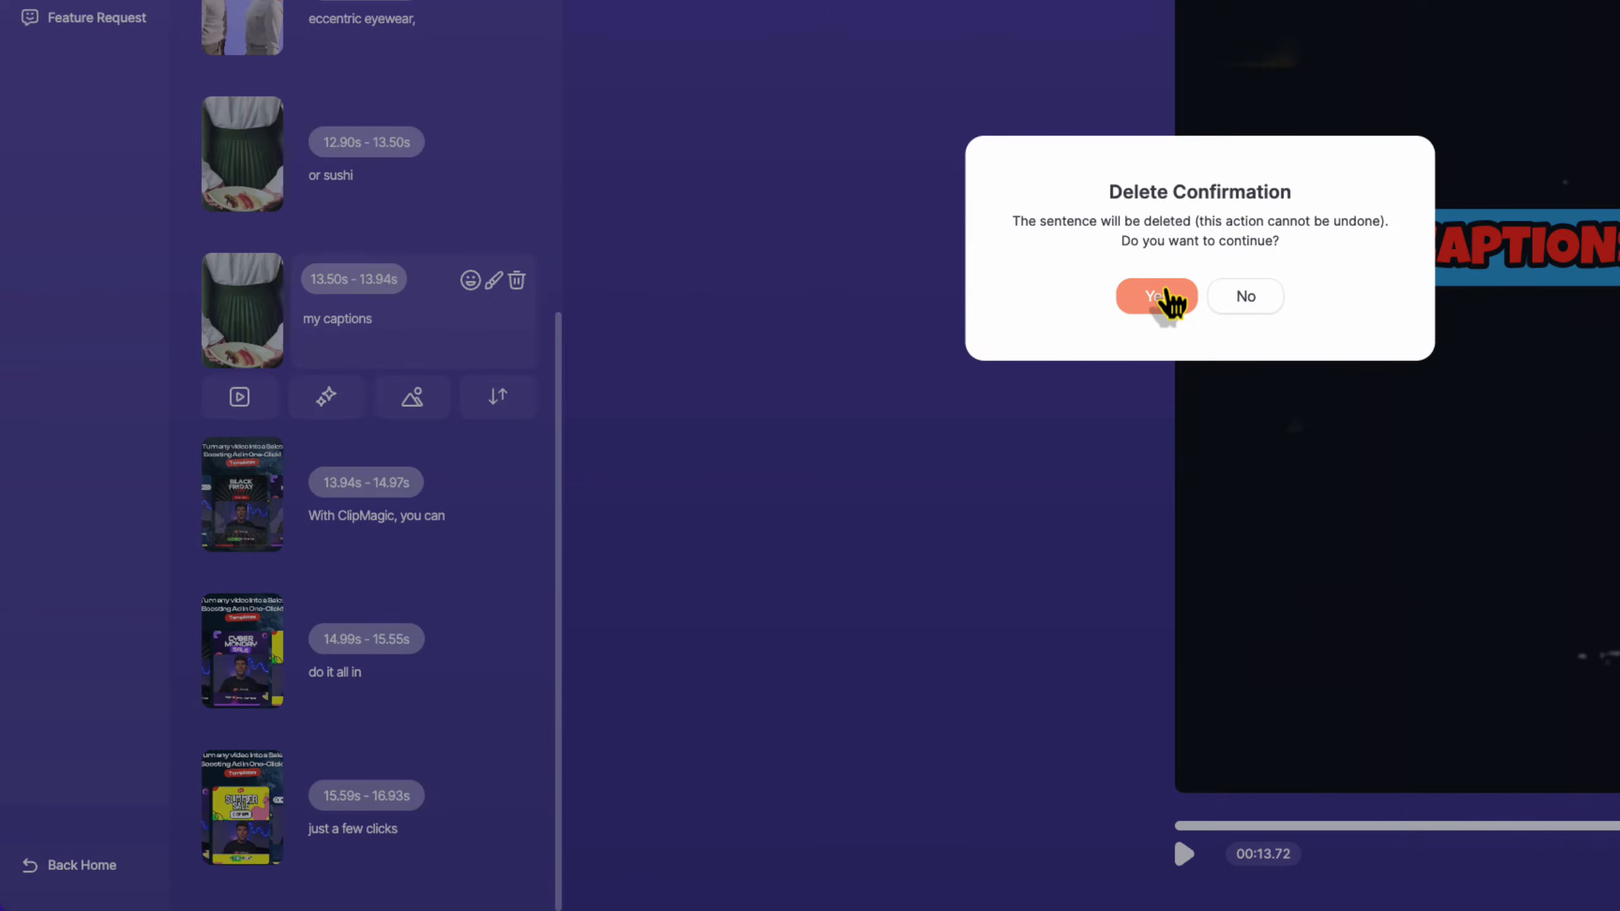
left_click(1167, 299)
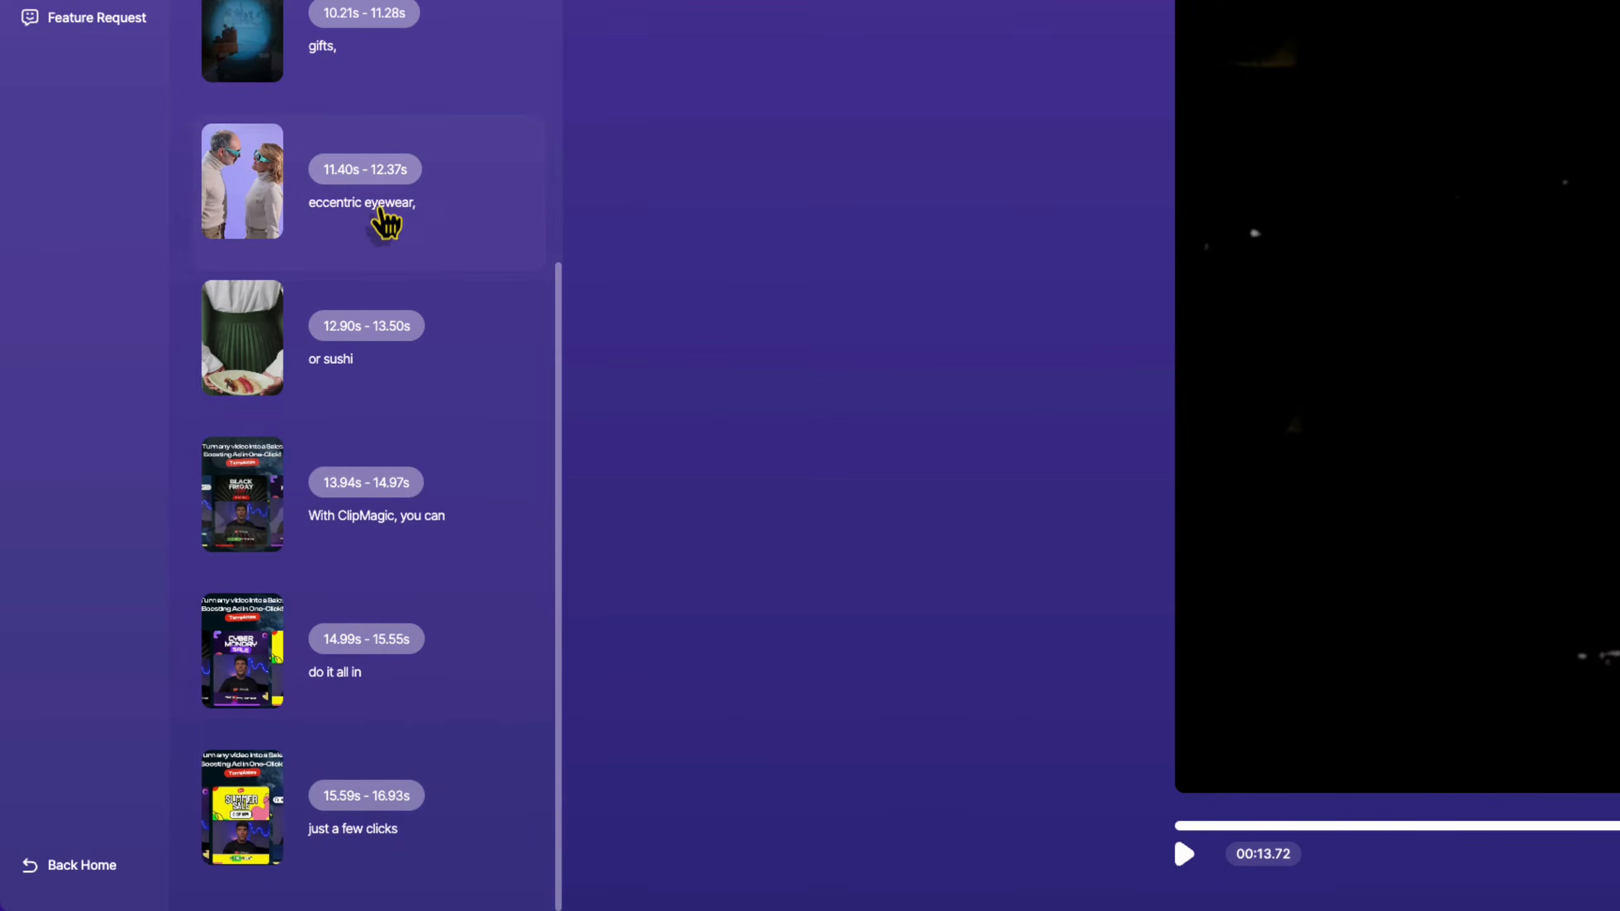
left_click(443, 211)
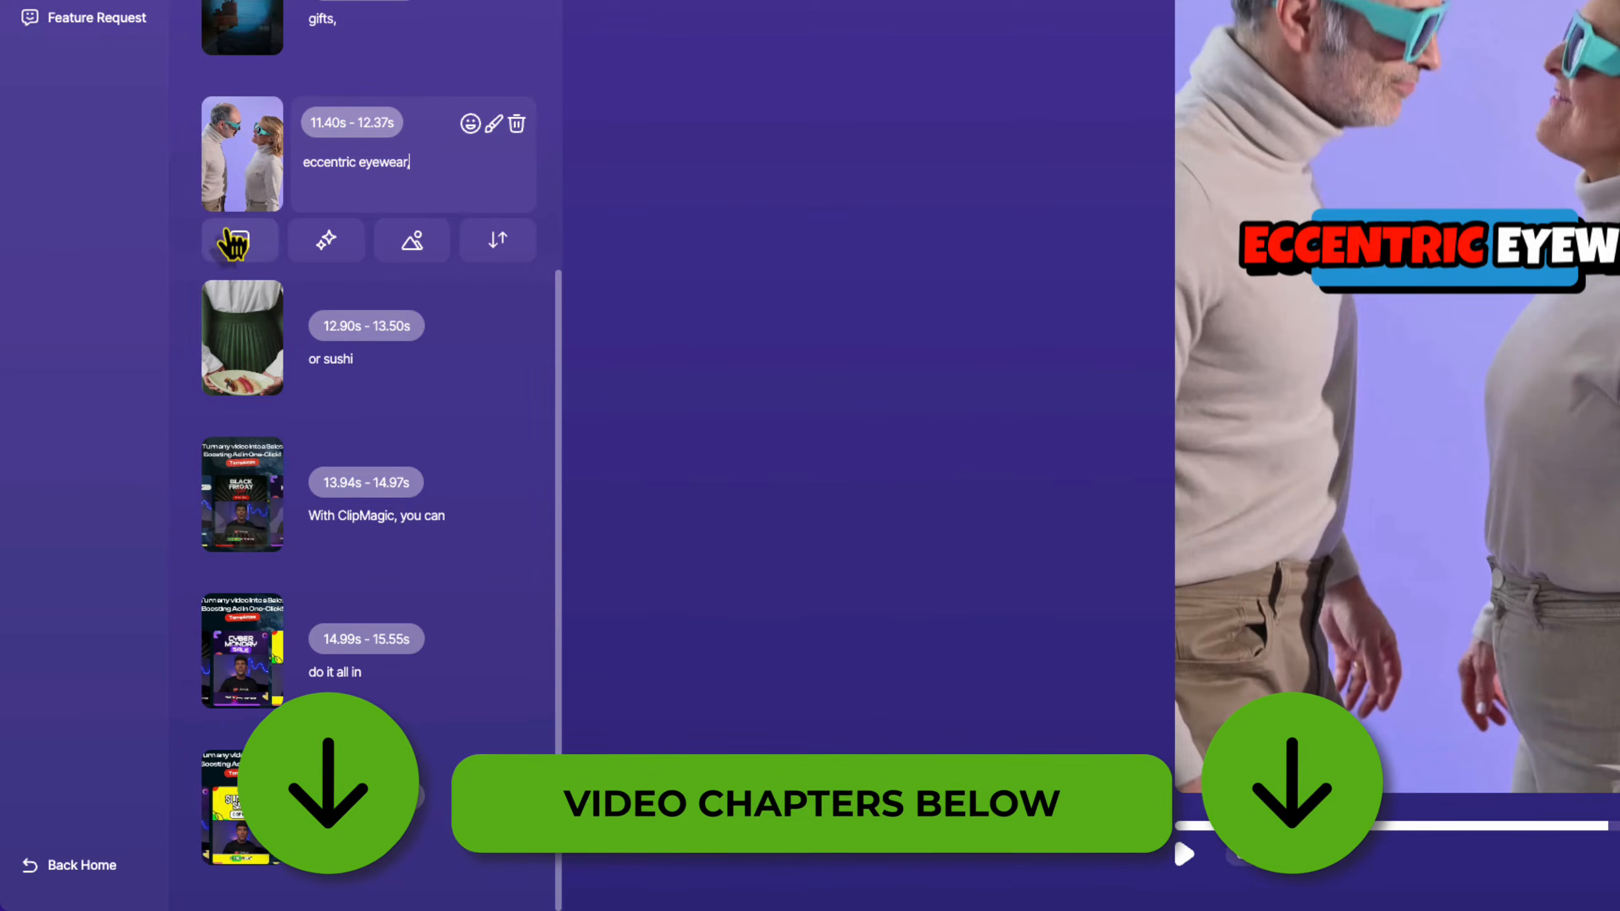
Overlay the free stock masked-woman image on the 'eccentric eyewear,' caption.
left_click(410, 250)
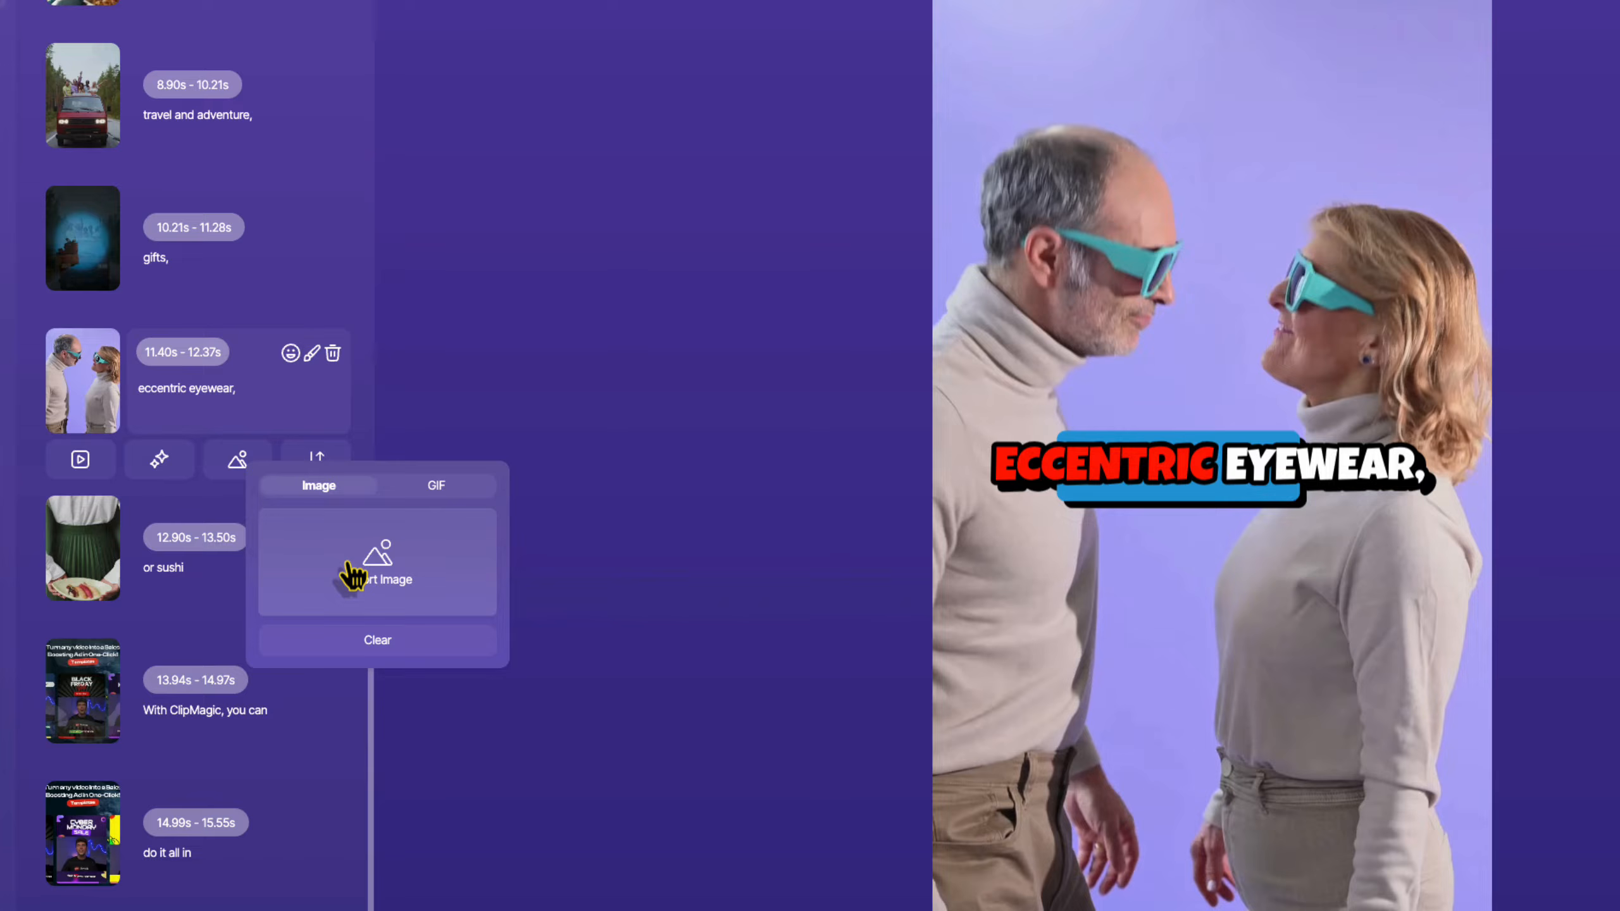
left_click(380, 580)
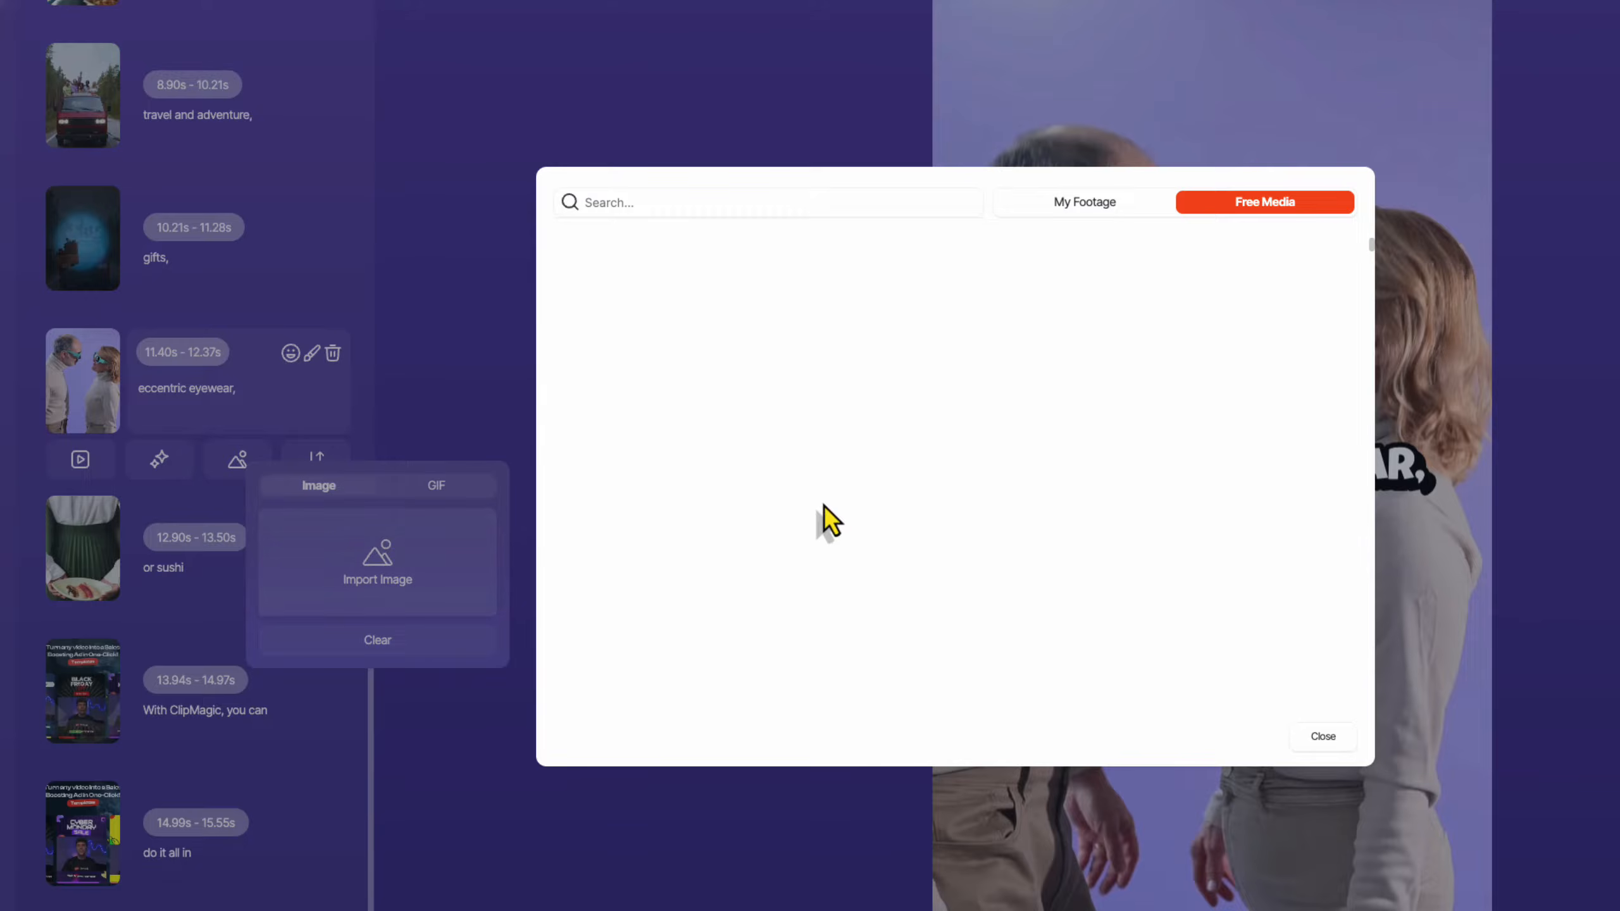
scroll(1078, 447, "down", 10)
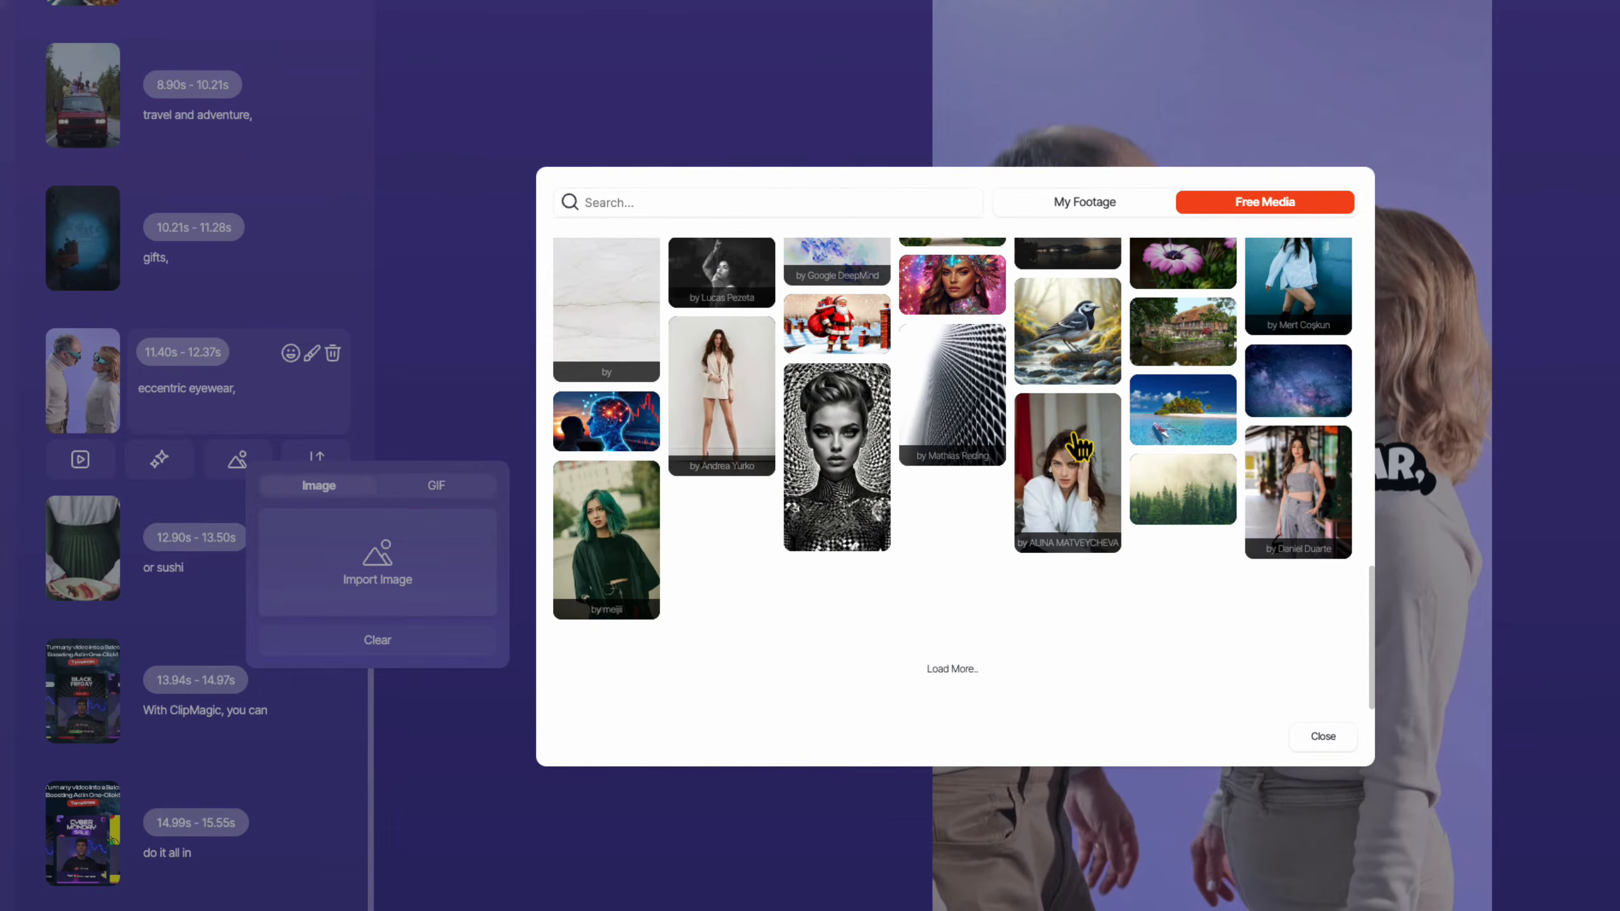
left_click(952, 678)
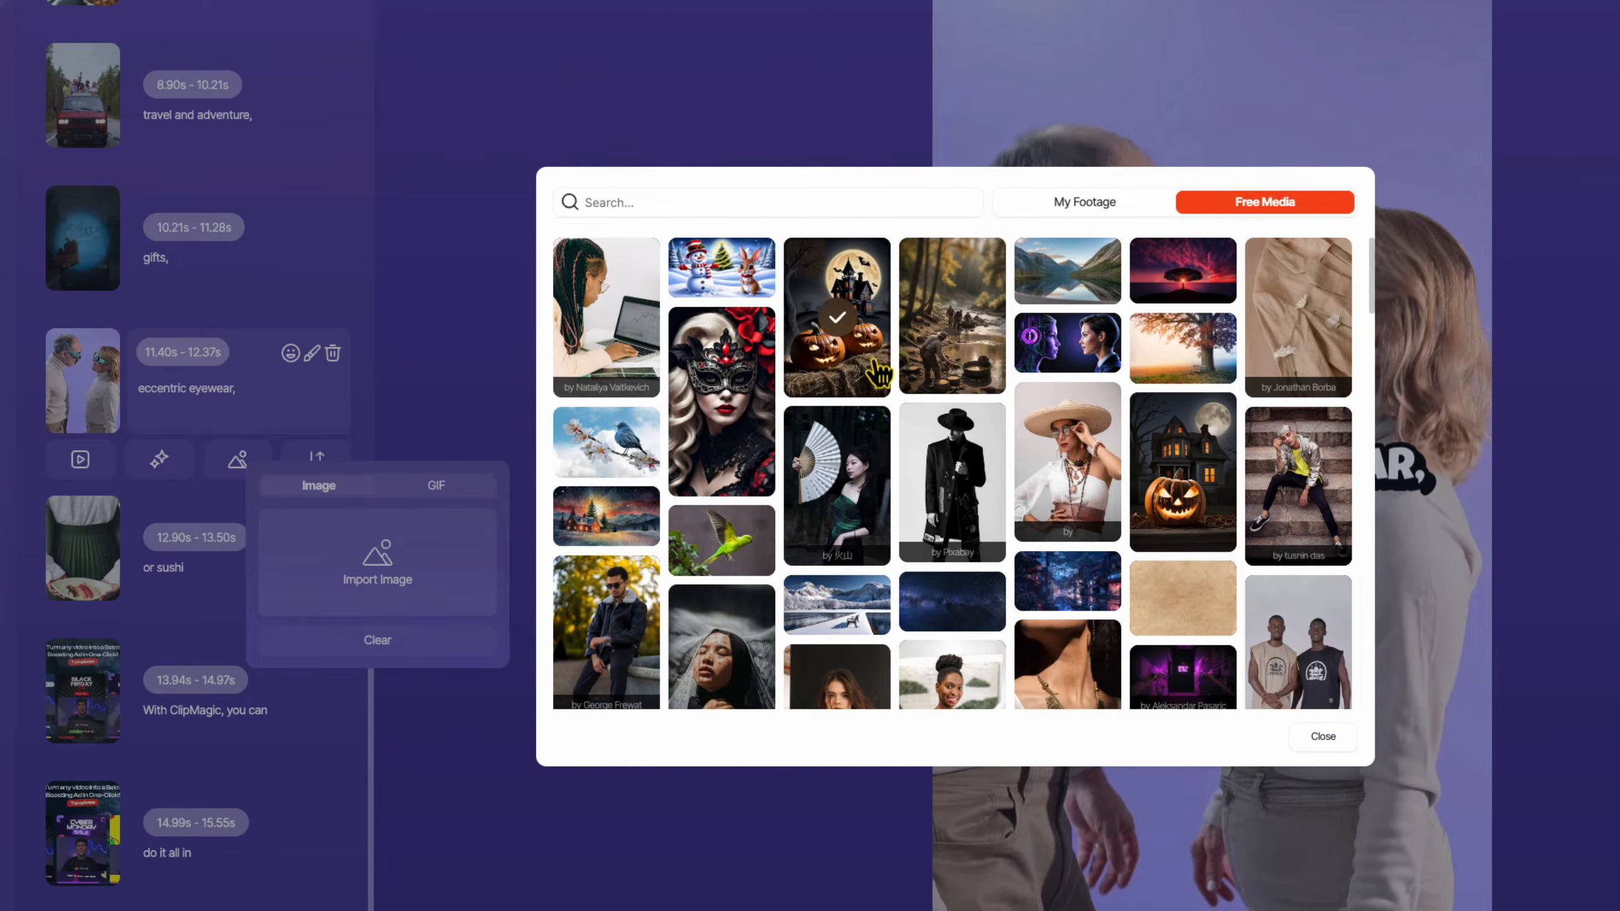
left_click(723, 332)
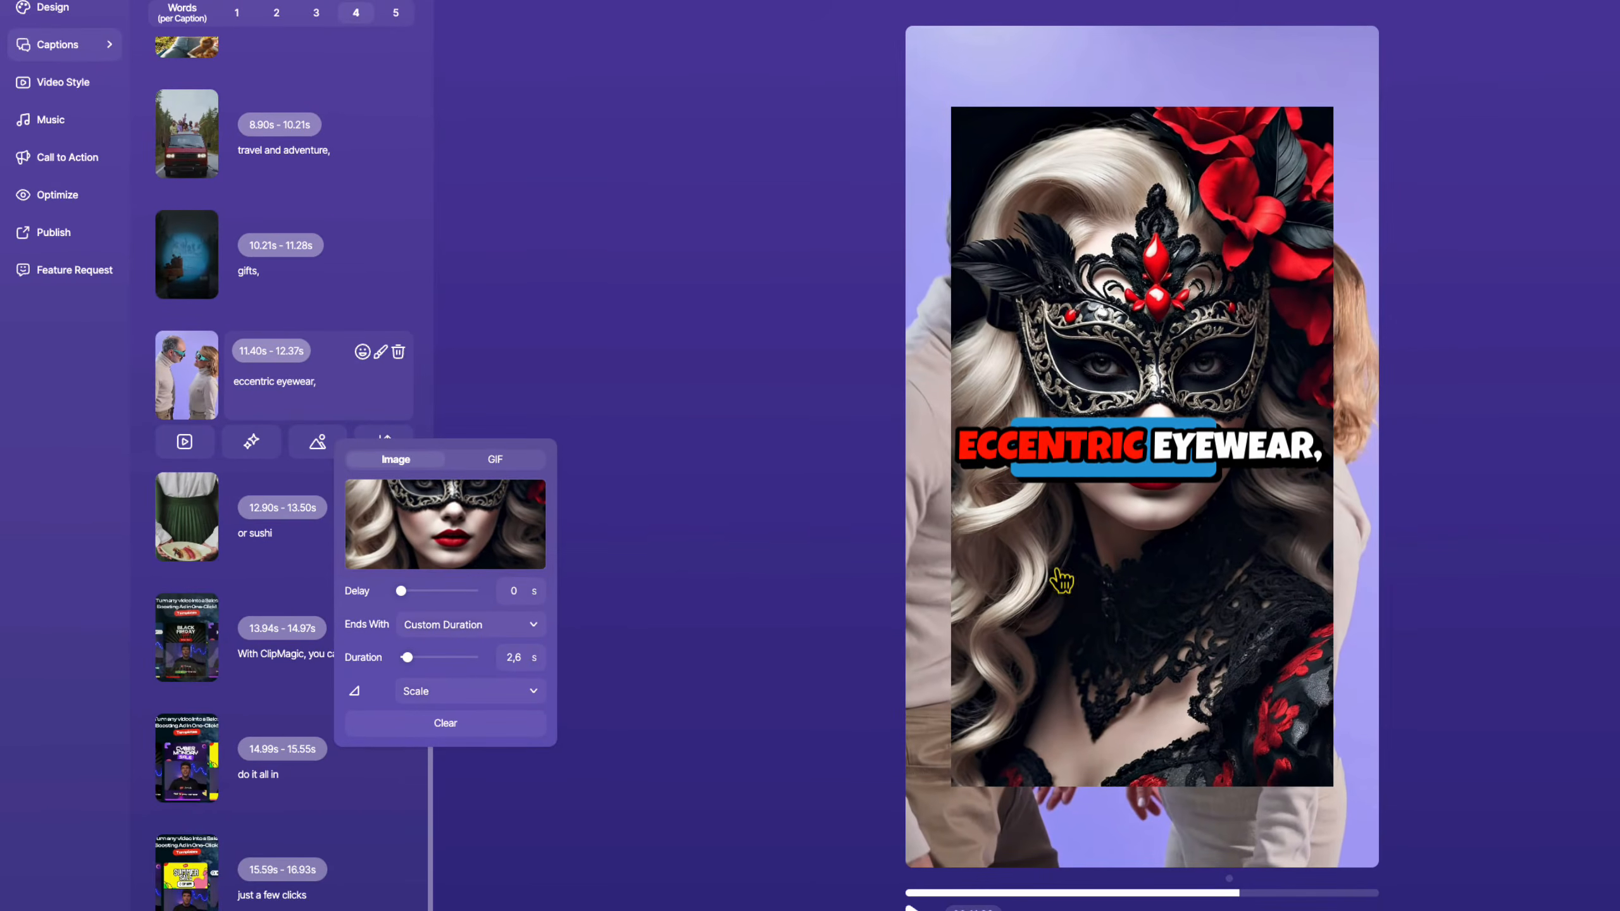
Stretch the overlay image to fill the whole preview frame.
left_click(1097, 597)
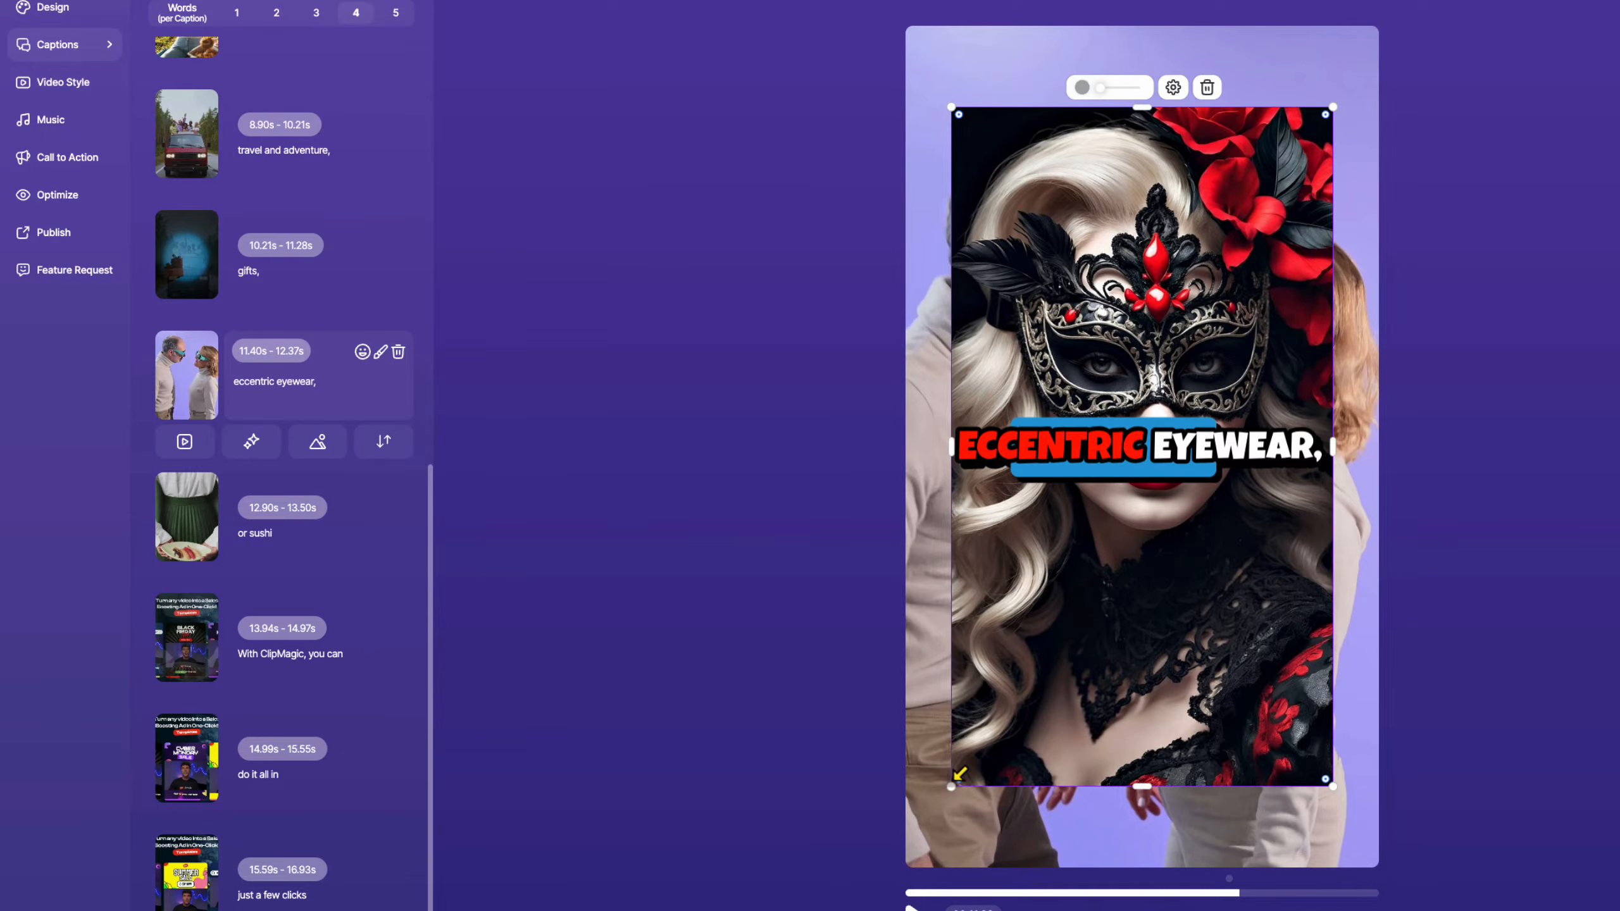
left_click_drag(957, 780, 906, 884)
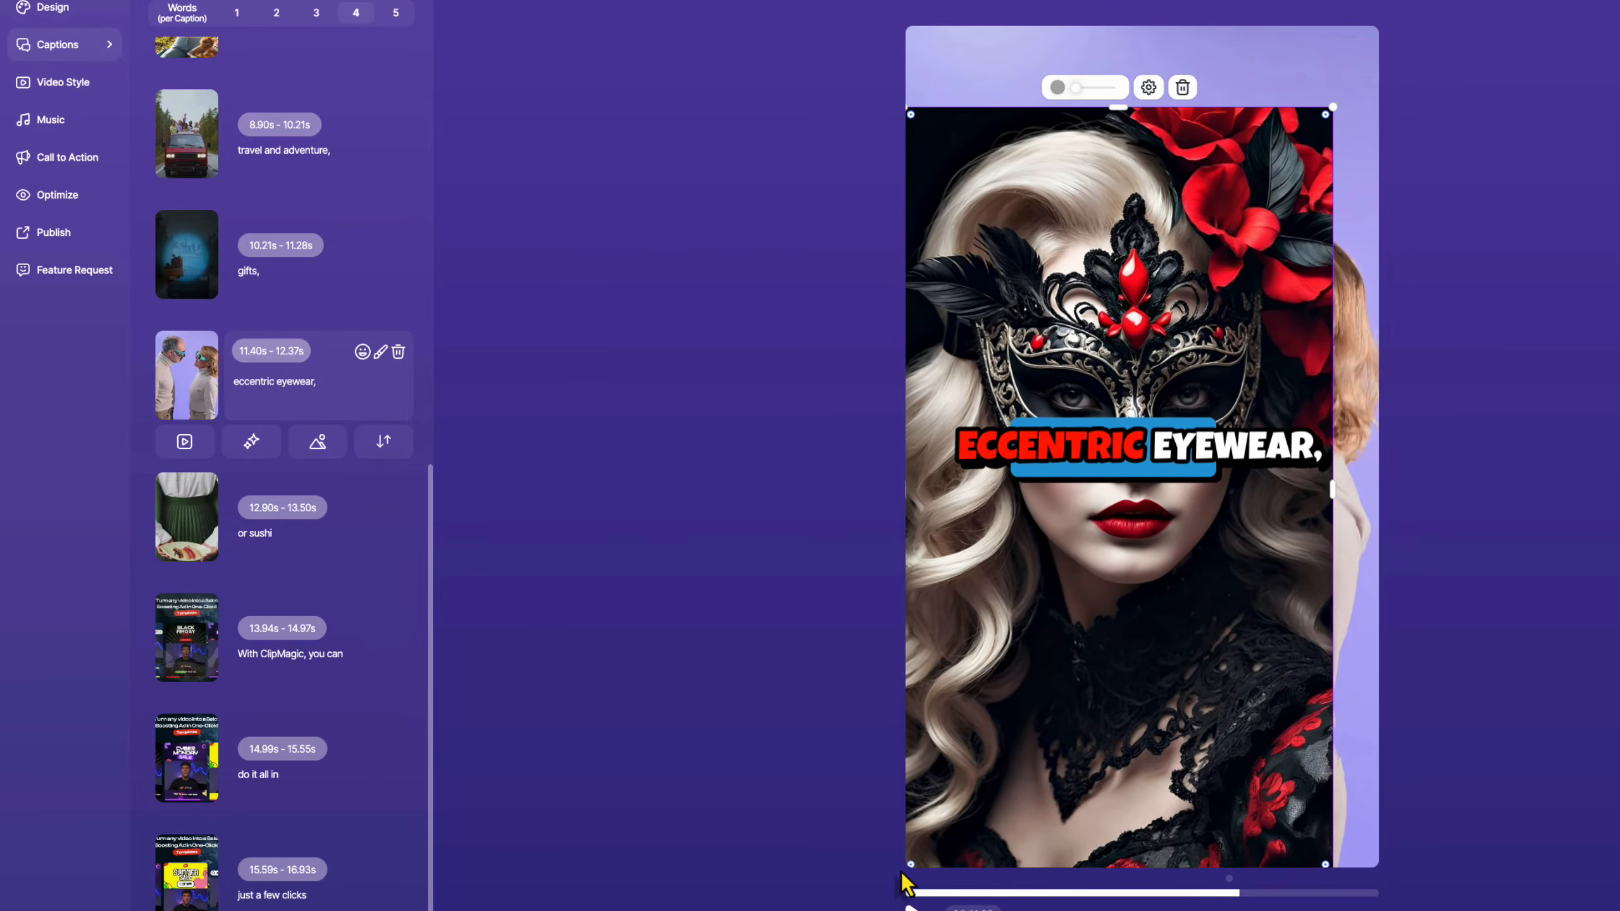
left_click_drag(1325, 119, 1390, 48)
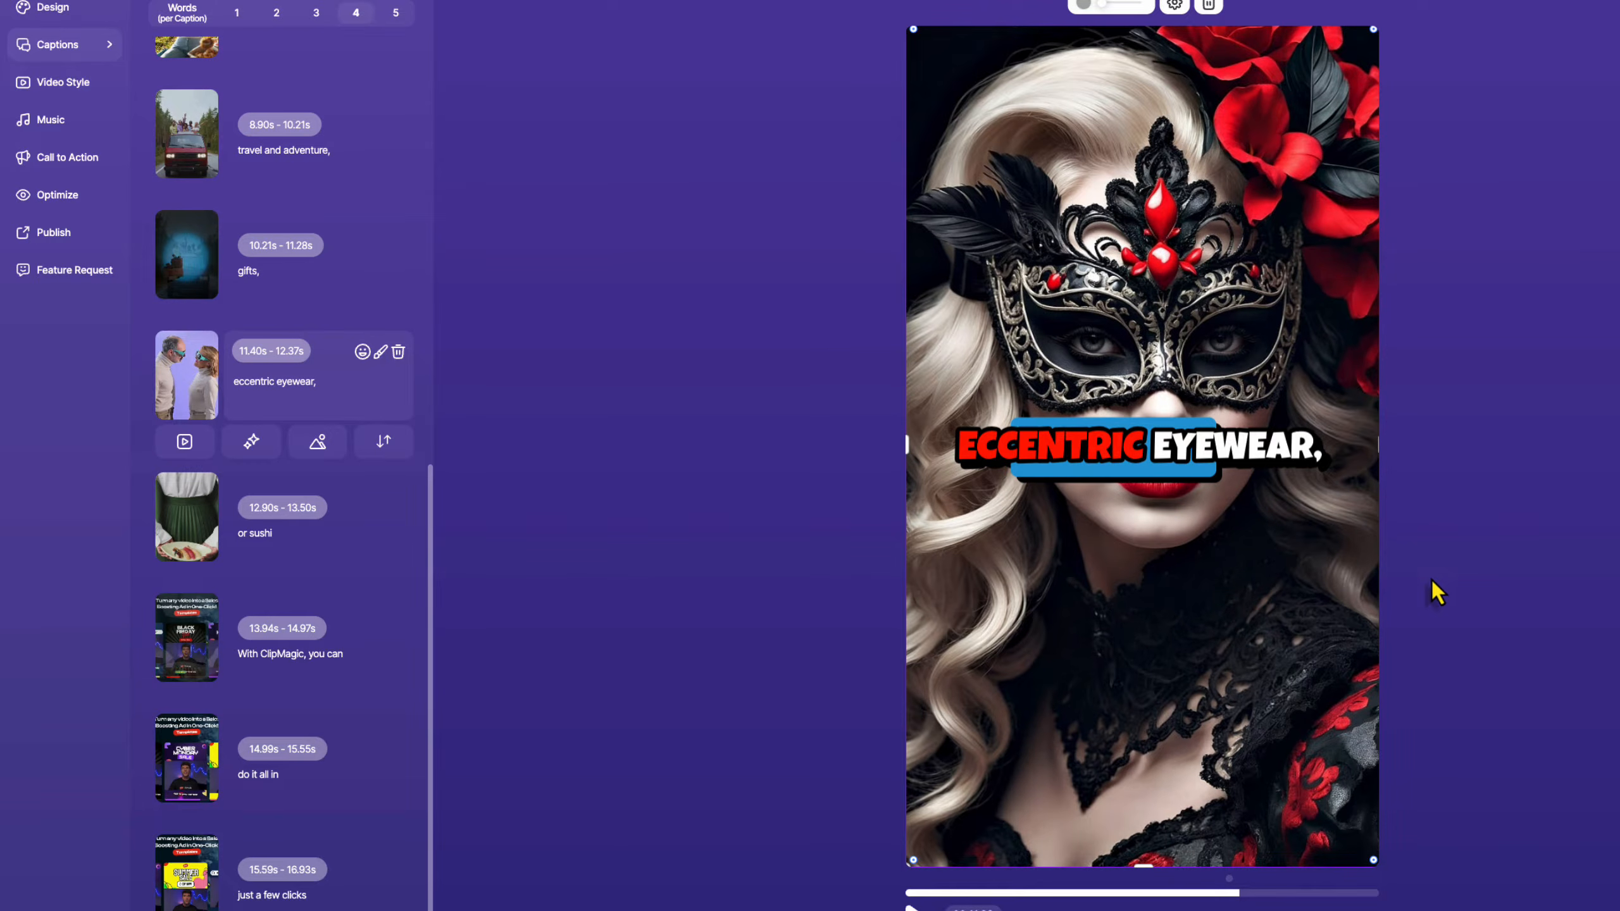
Clear the masked-woman image overlay from the caption.
left_click(318, 443)
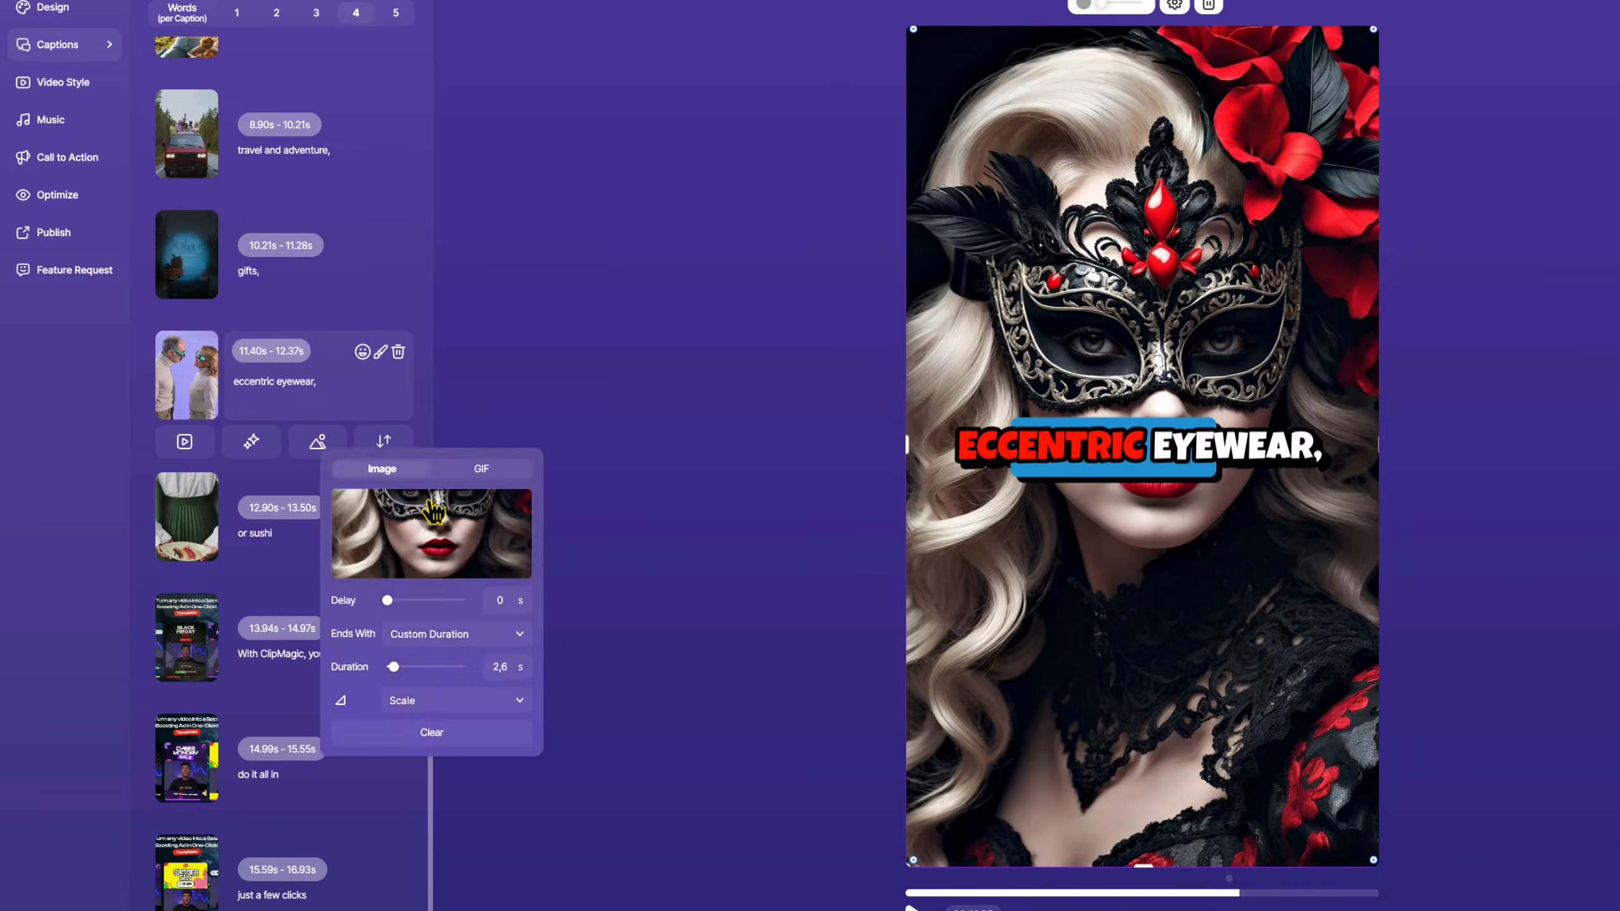
left_click(311, 444)
left_click(316, 444)
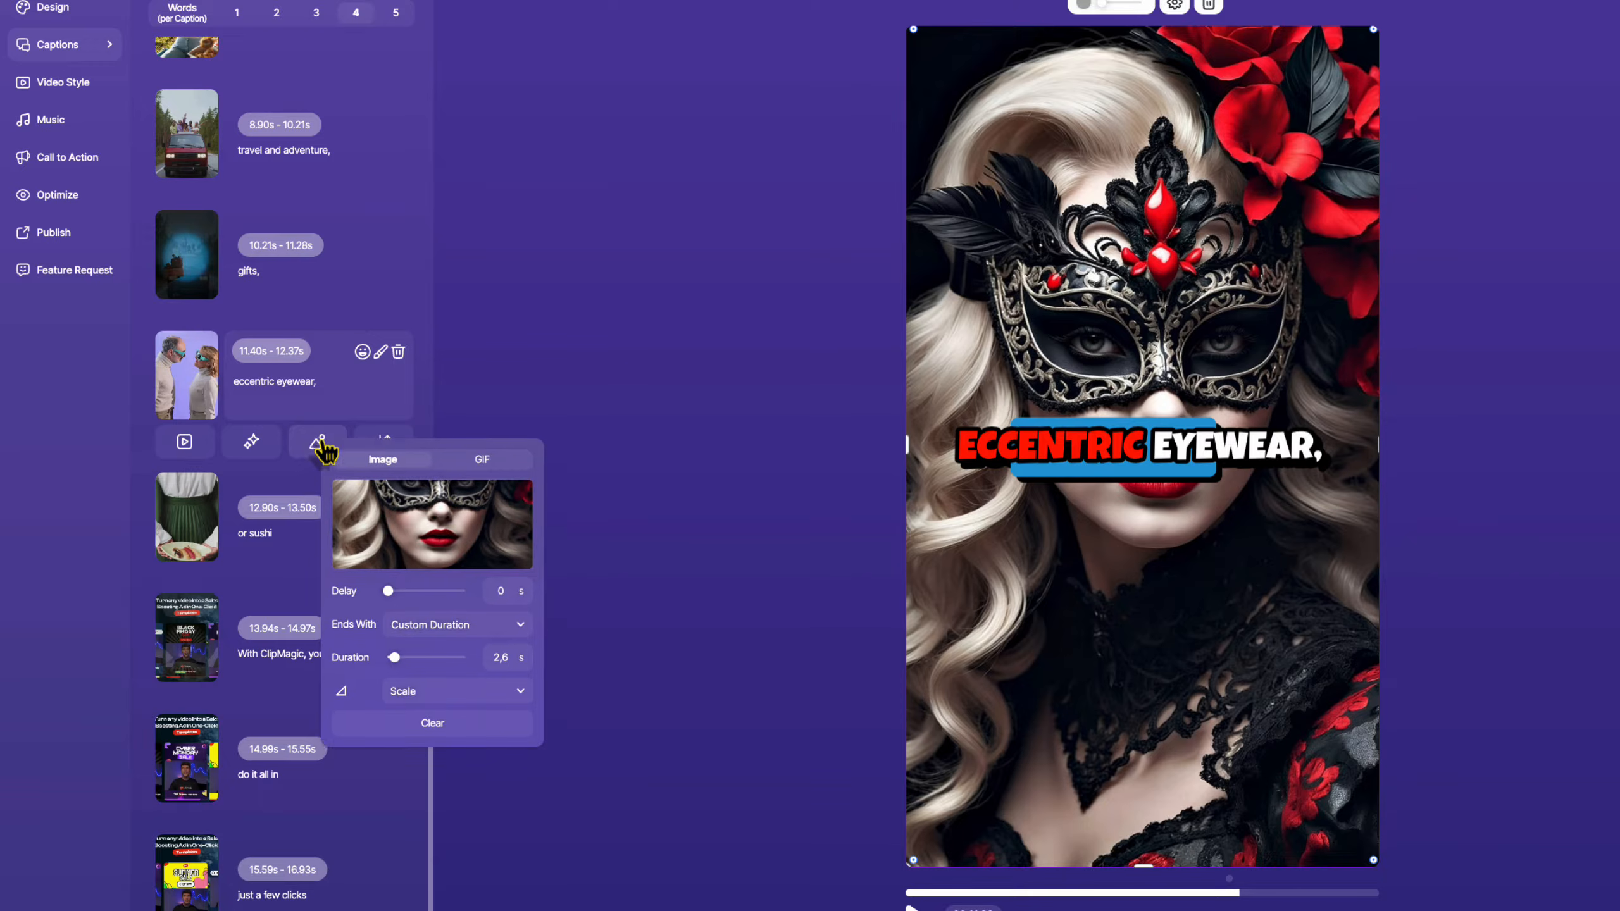
left_click(431, 726)
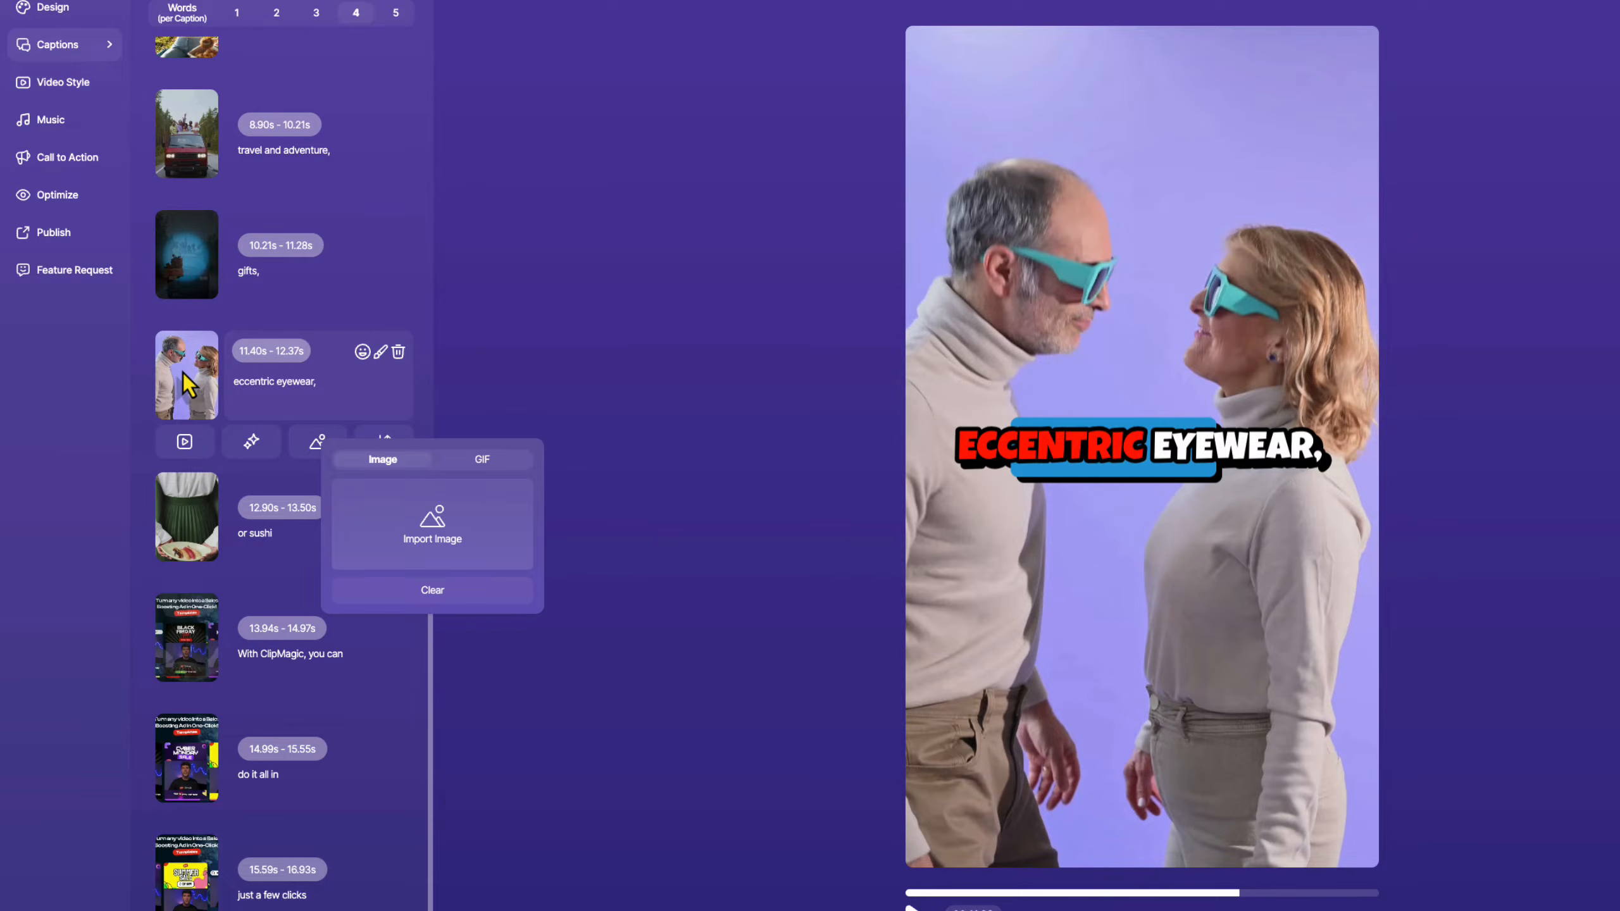
Generate Magic Emojis for all captions, then open the gifts caption's emoji choices.
scroll(433, 365, "up", 10)
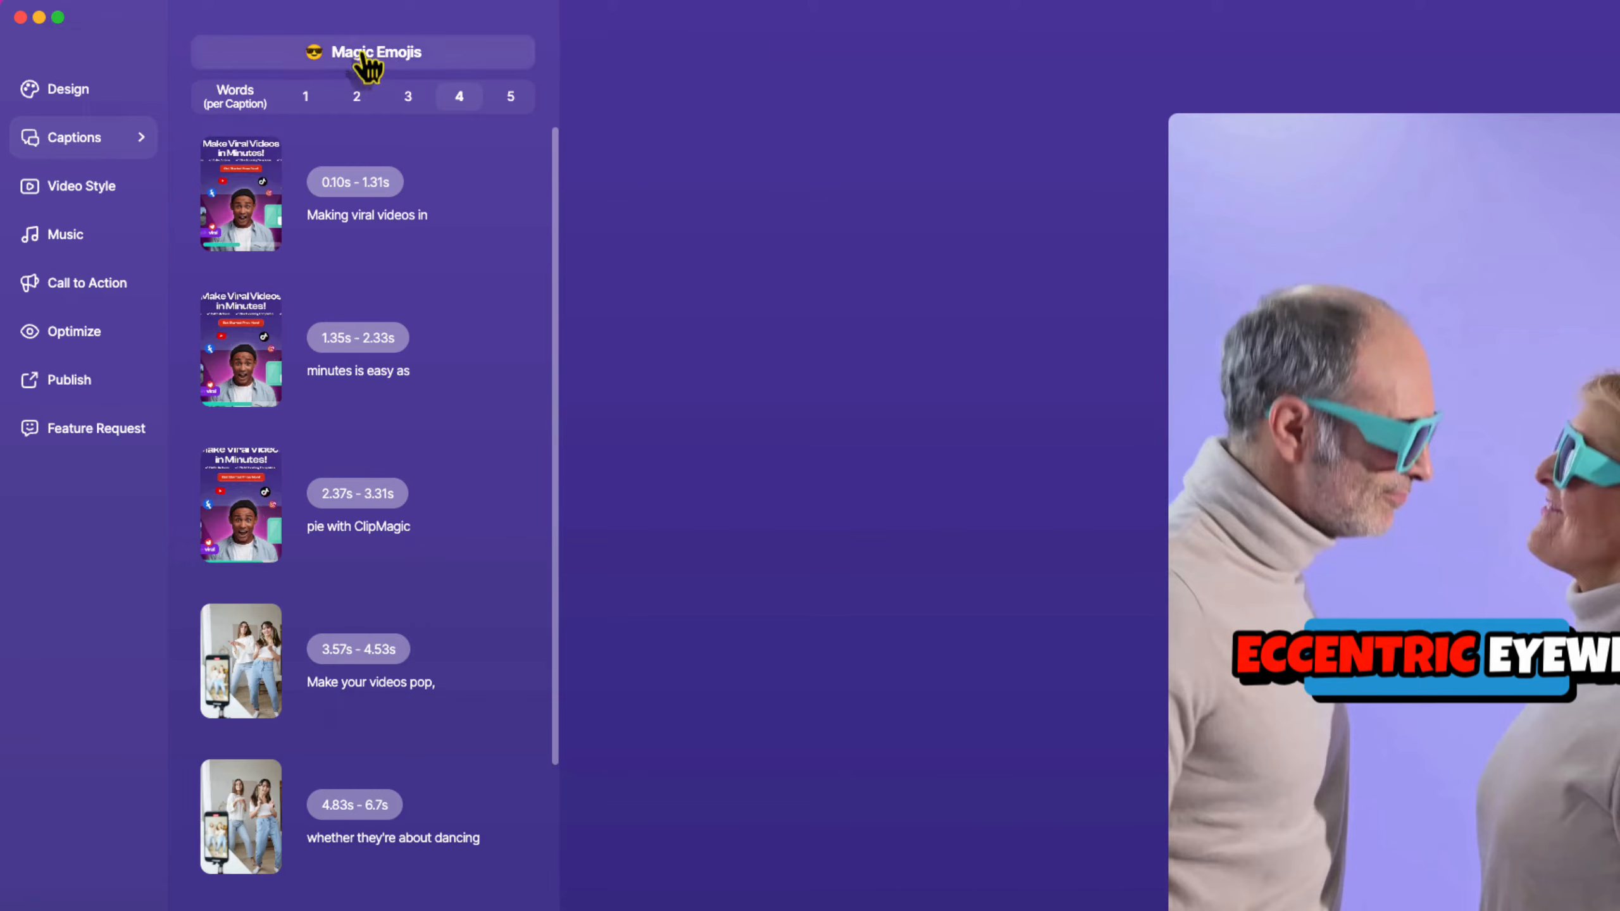
left_click(362, 56)
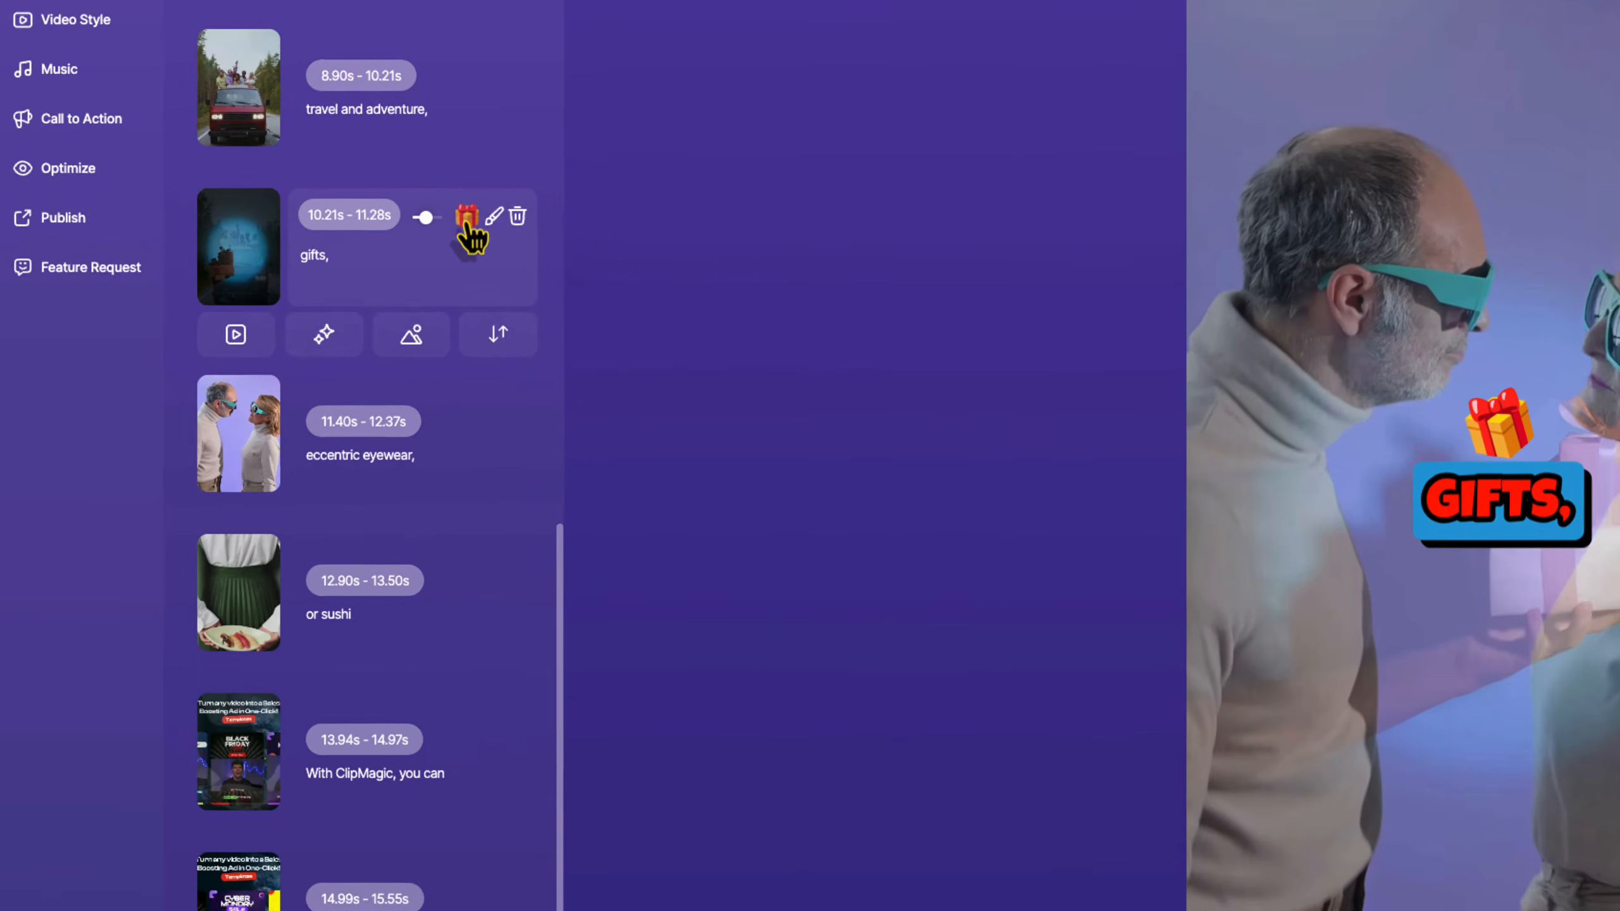
left_click(362, 292)
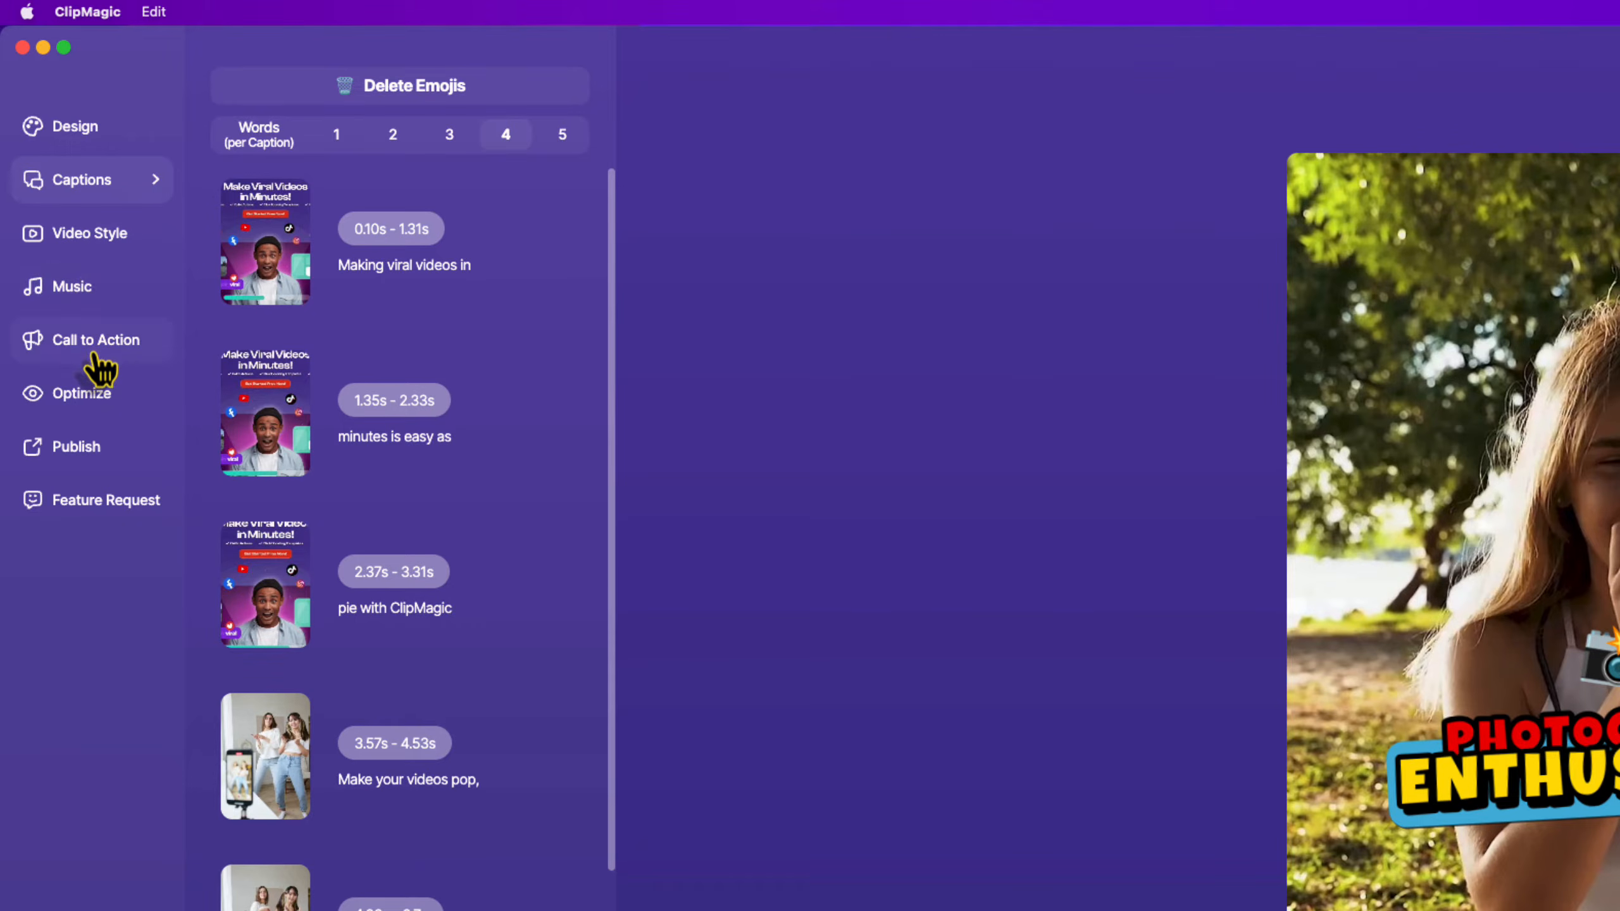
Apply the Simple video style, framing the 9:16 preview under 'Make Viral Videos in ClipMagic!'.
left_click(89, 247)
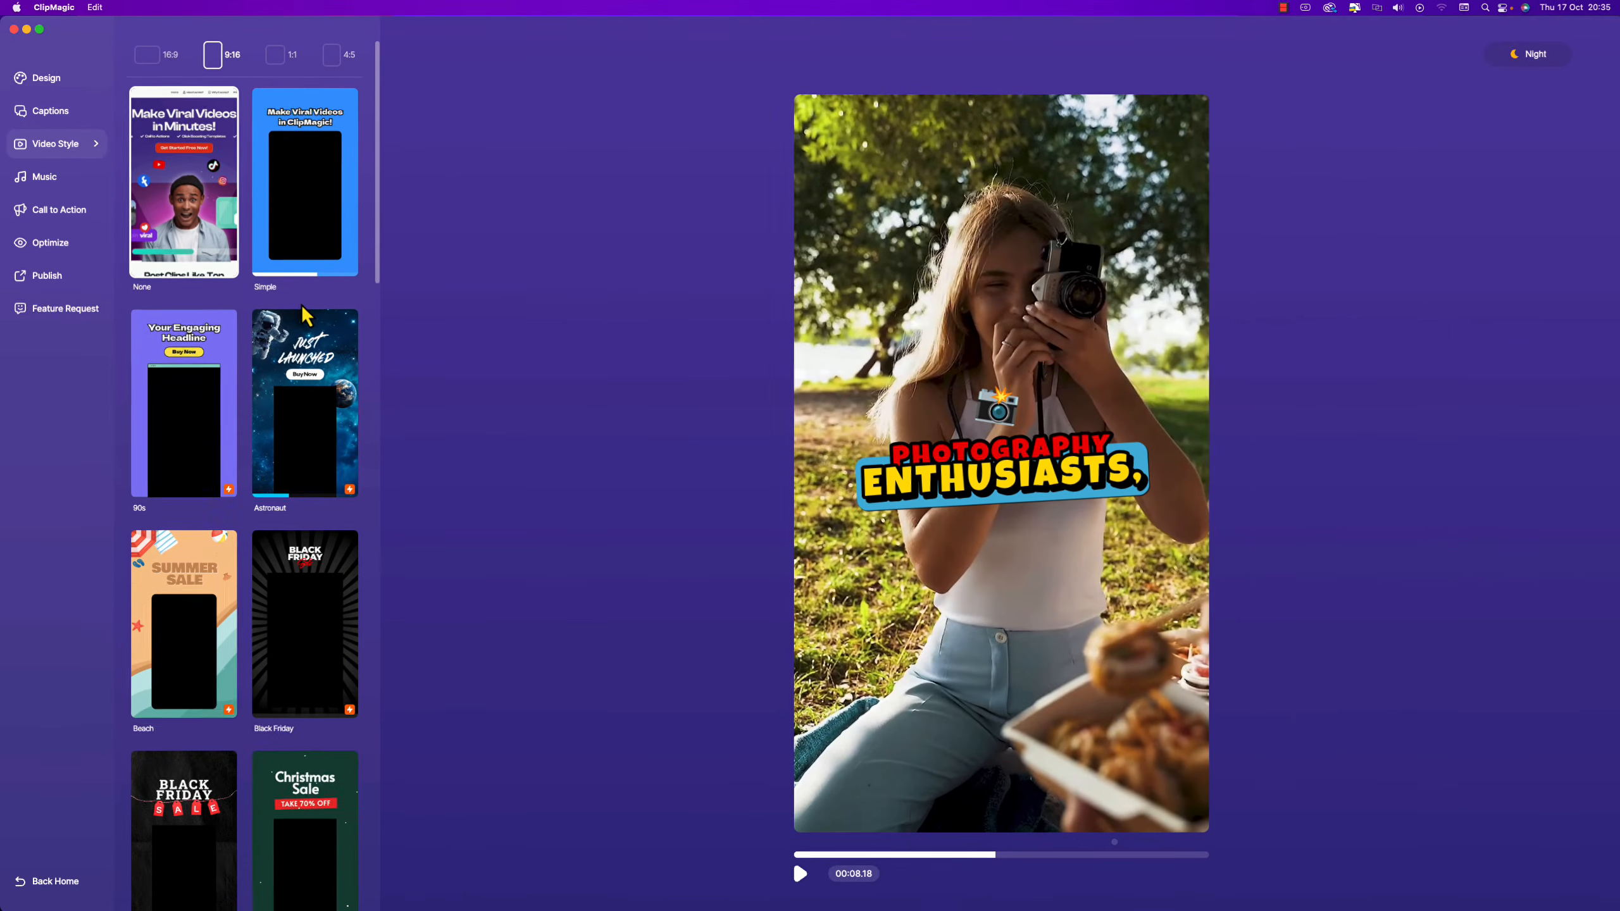
scroll(300, 302, "down", 20)
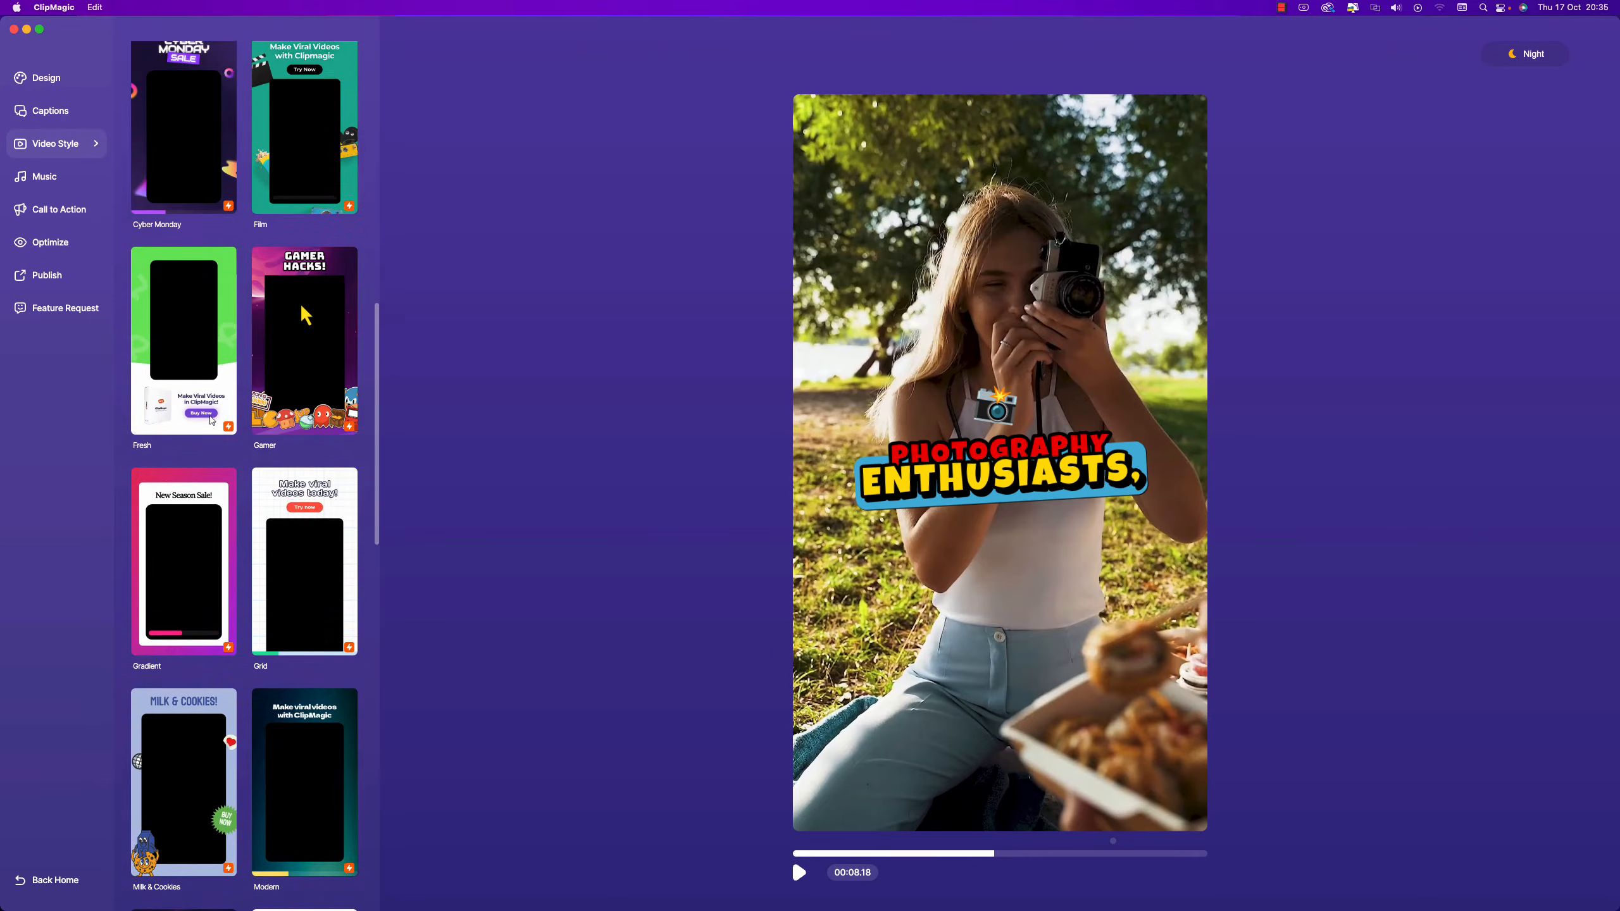
scroll(305, 312, "up", 20)
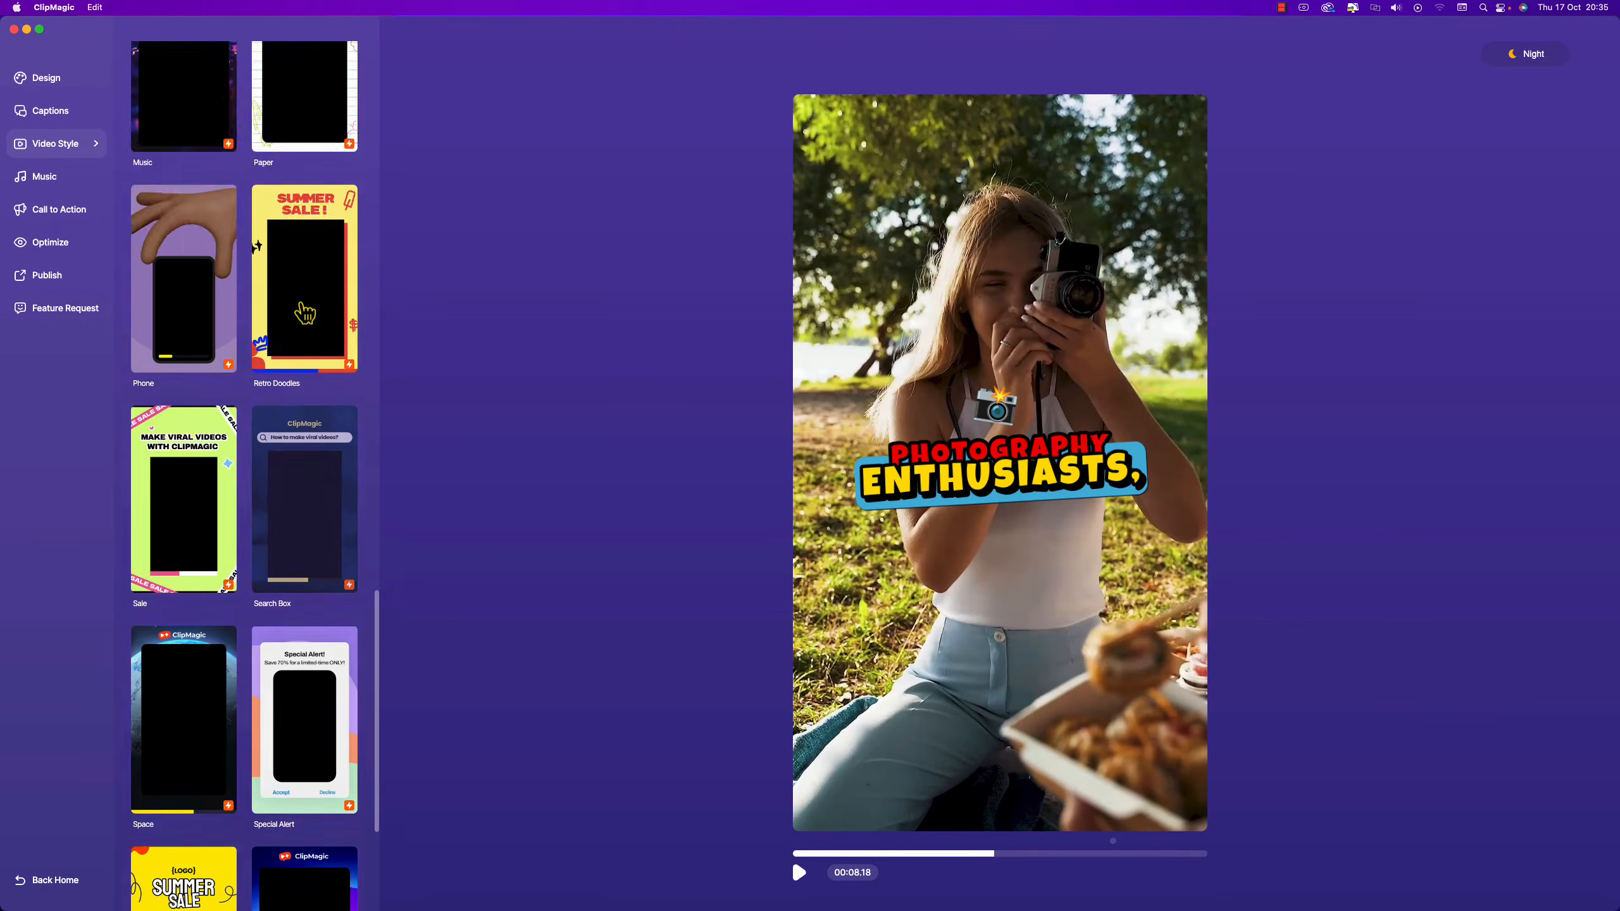
left_click(312, 185)
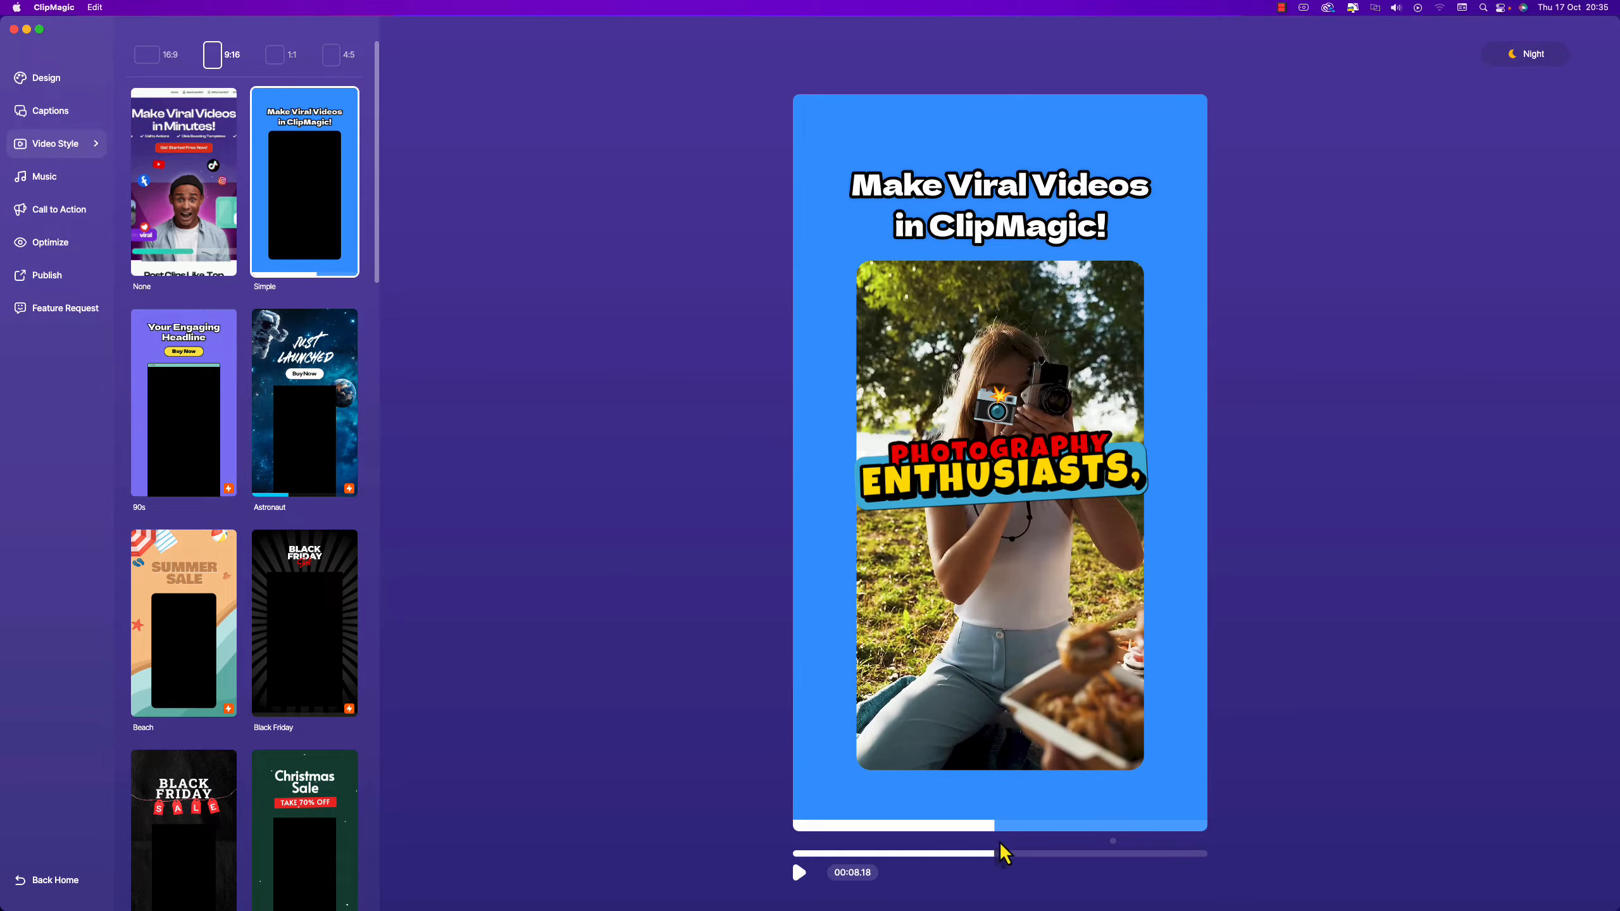
left_click_drag(992, 853, 868, 854)
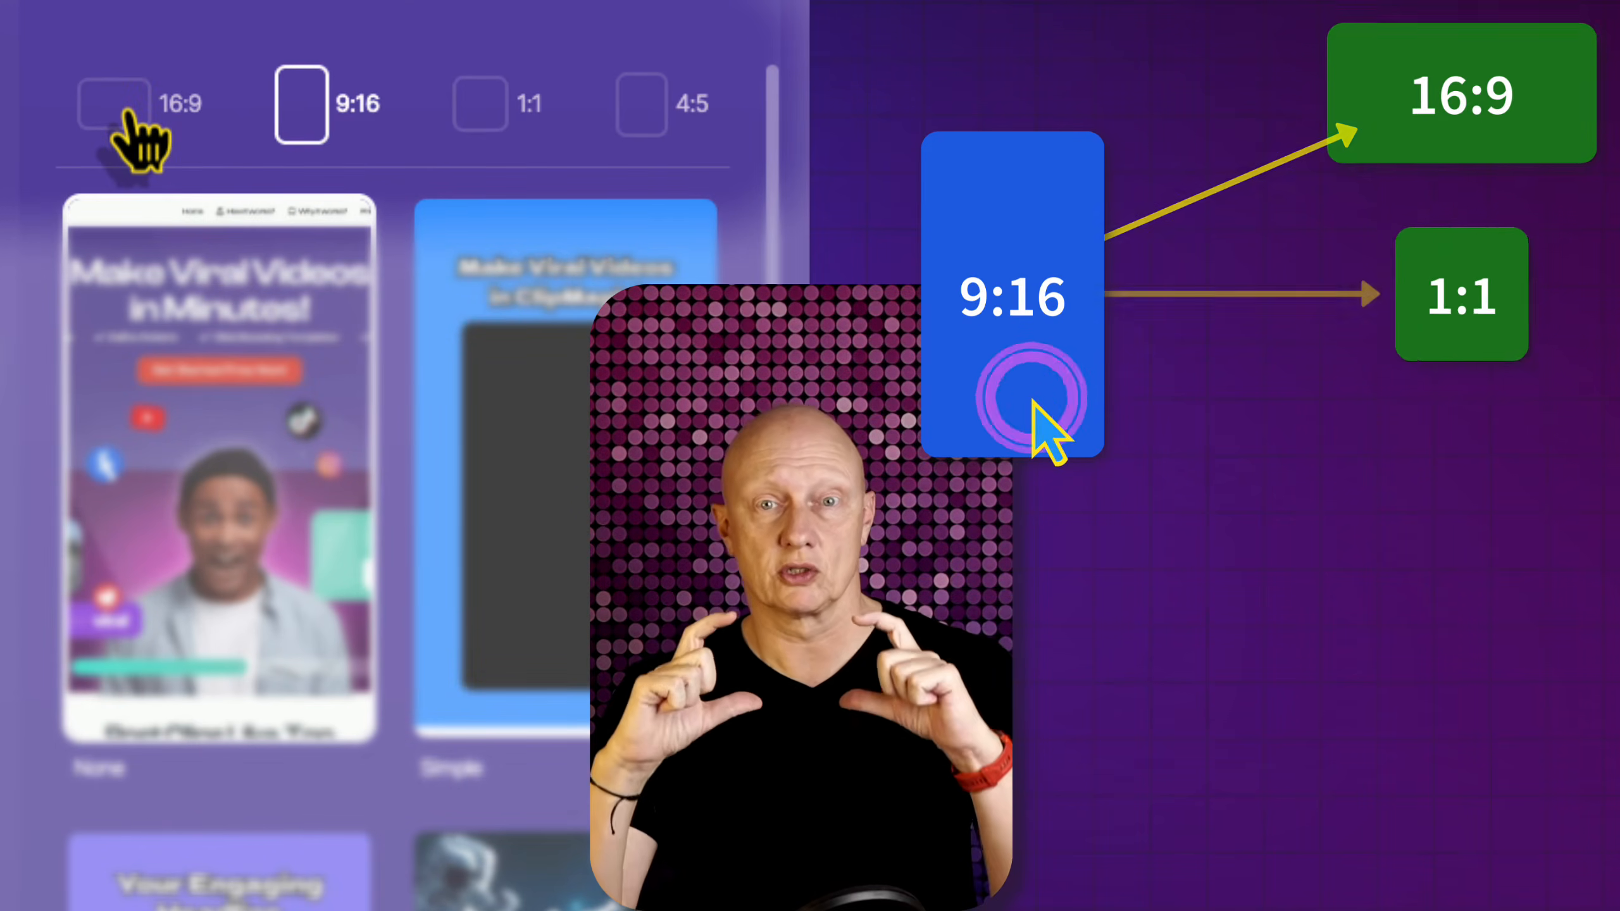
left_click(127, 111)
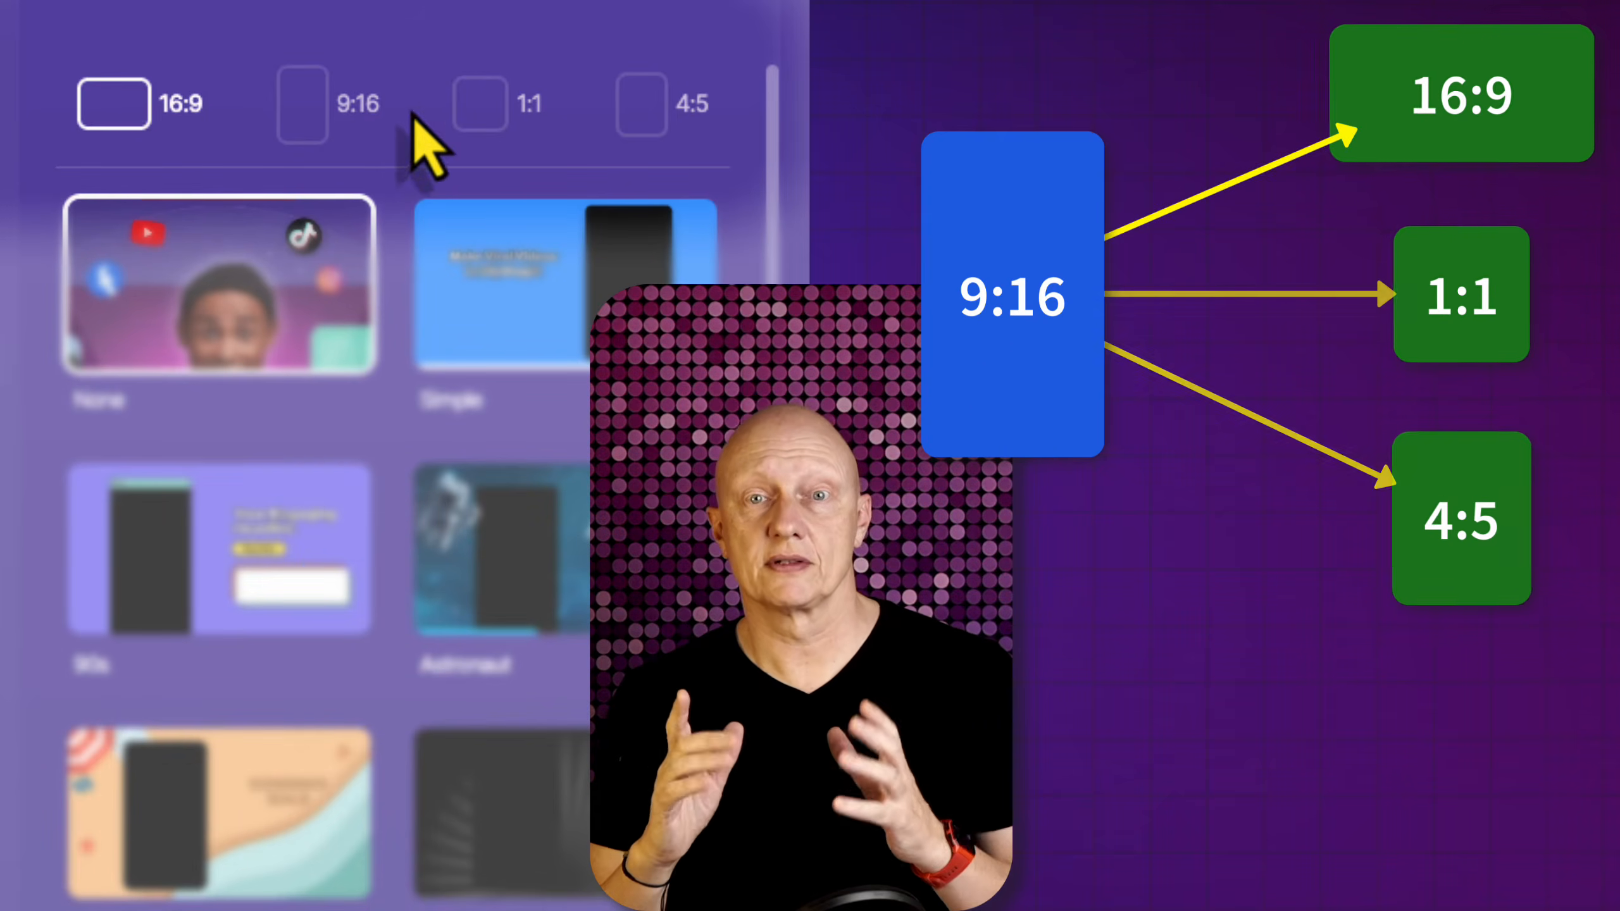
left_click(478, 112)
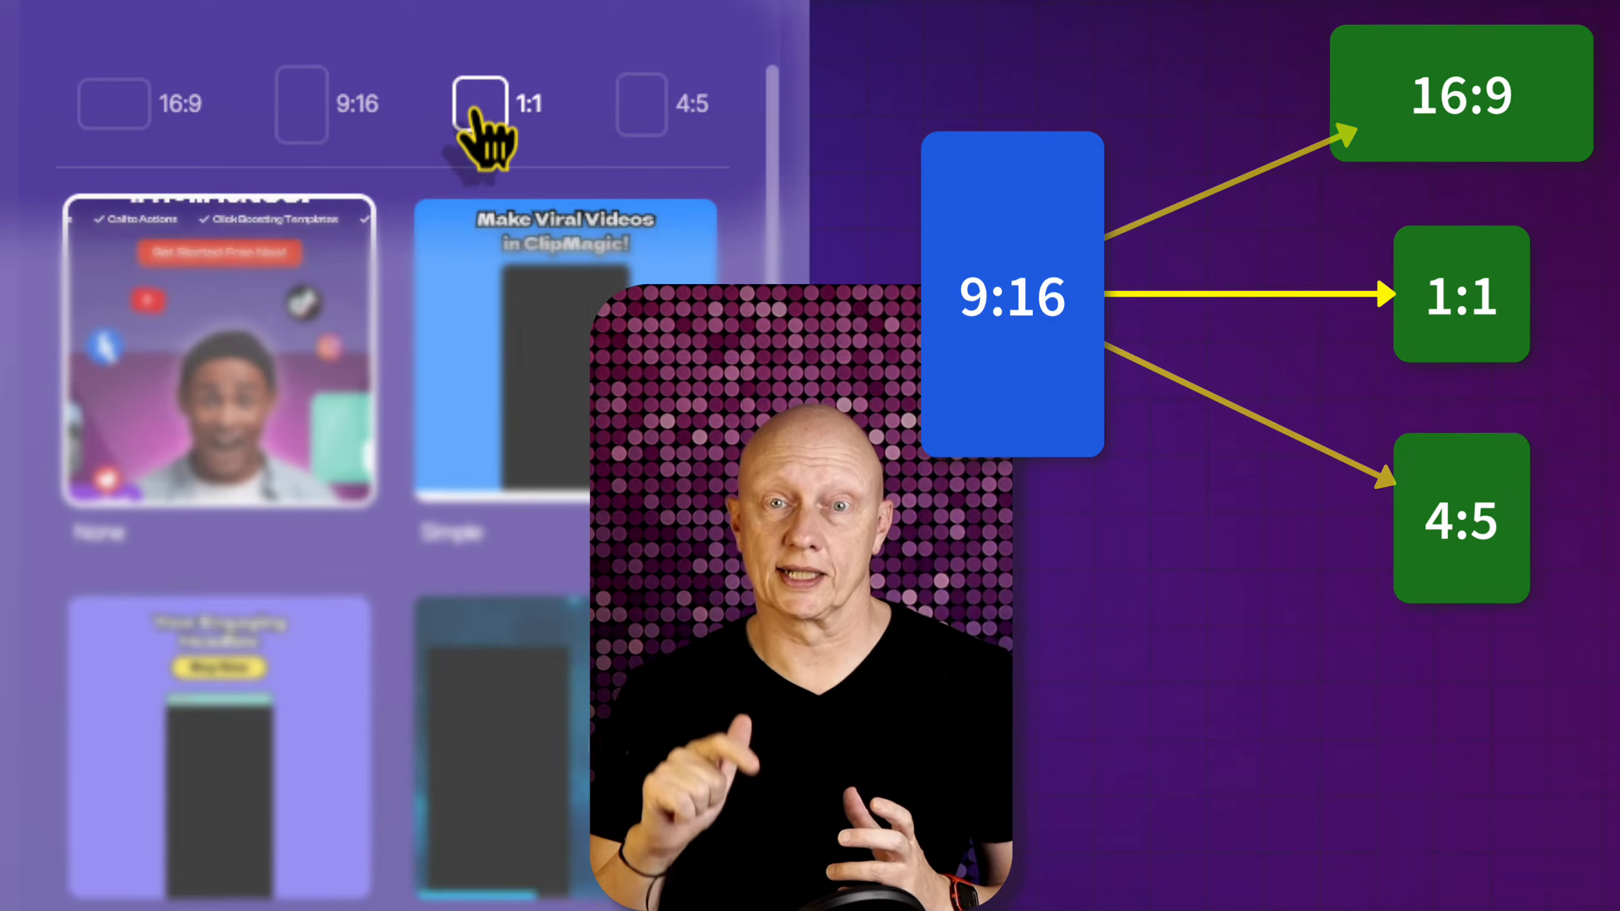
left_click(650, 119)
left_click(308, 125)
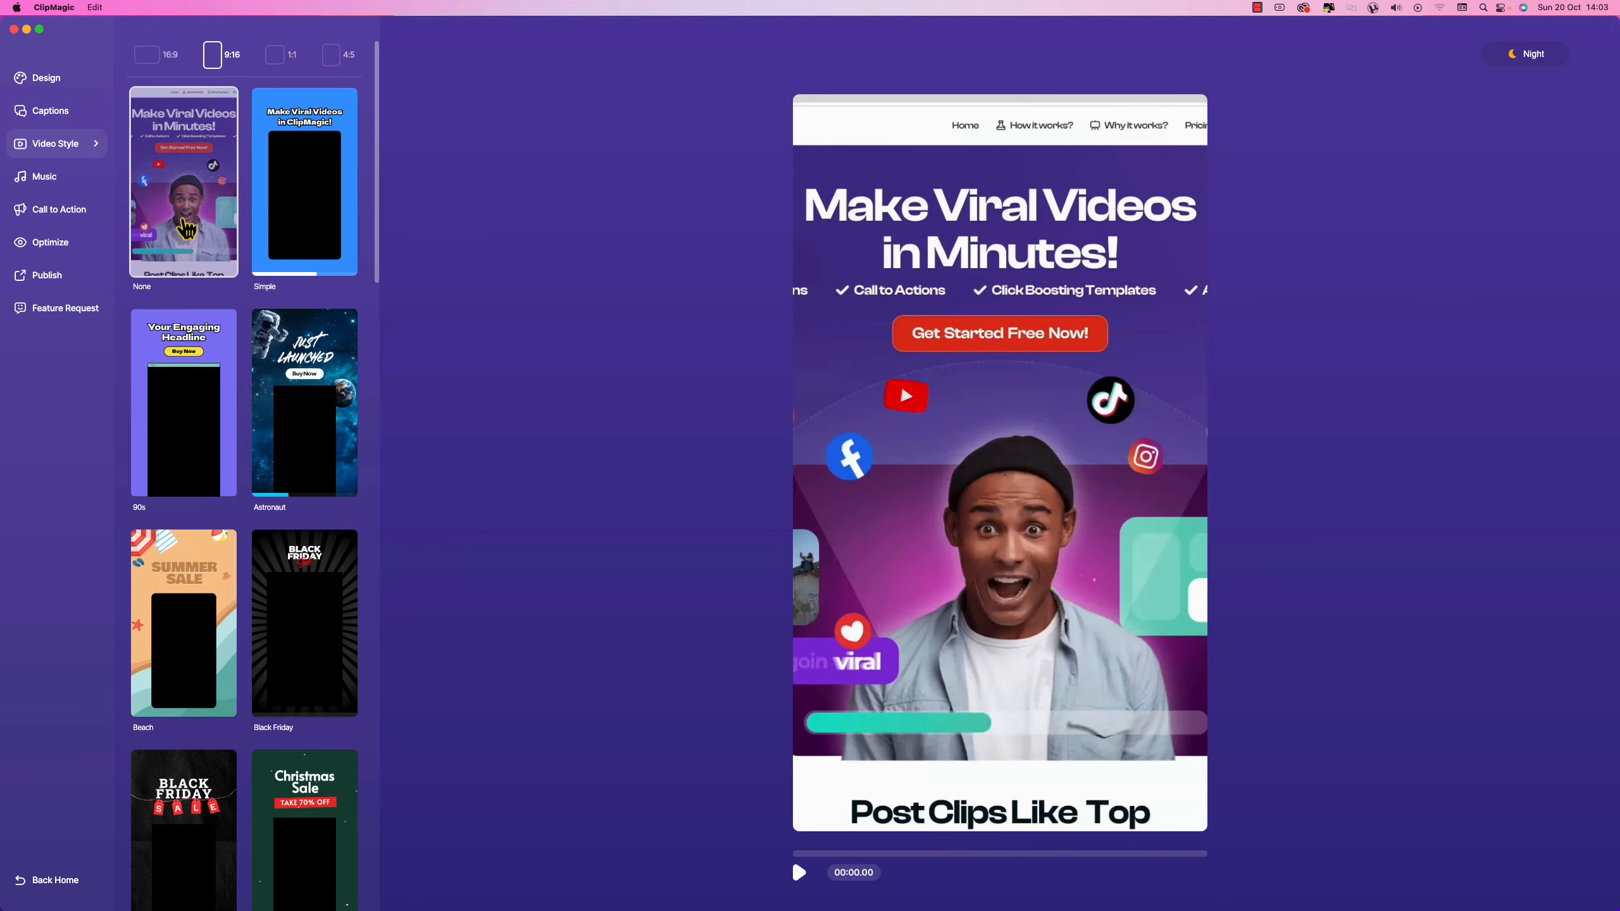
Preview the video in 16:9 landscape with the Simple template.
left_click(151, 59)
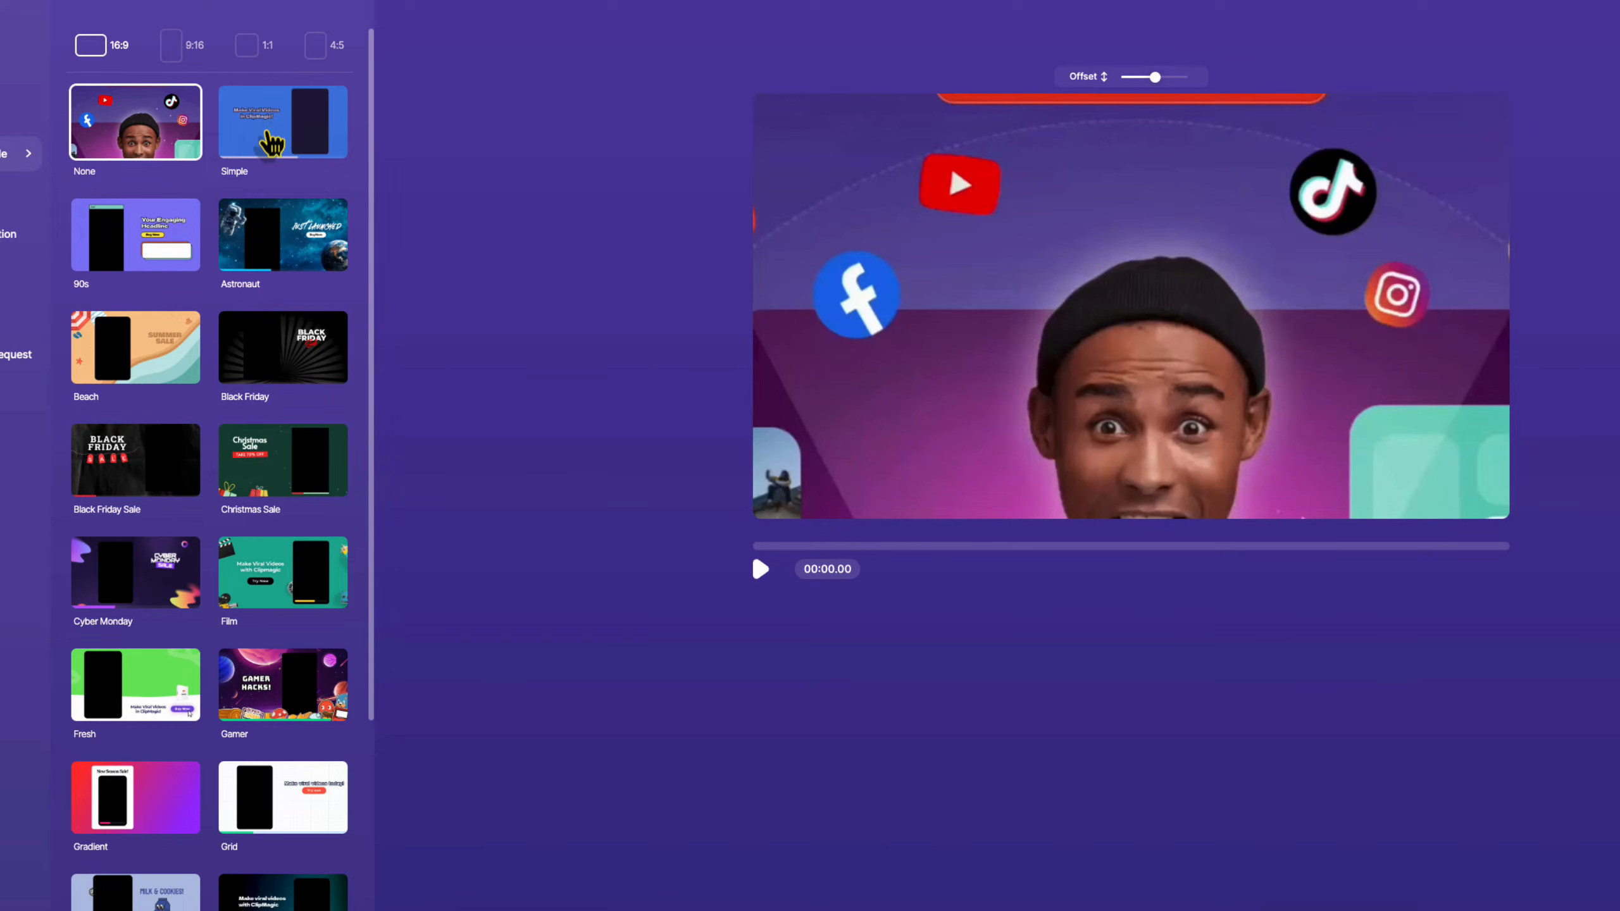
left_click(273, 144)
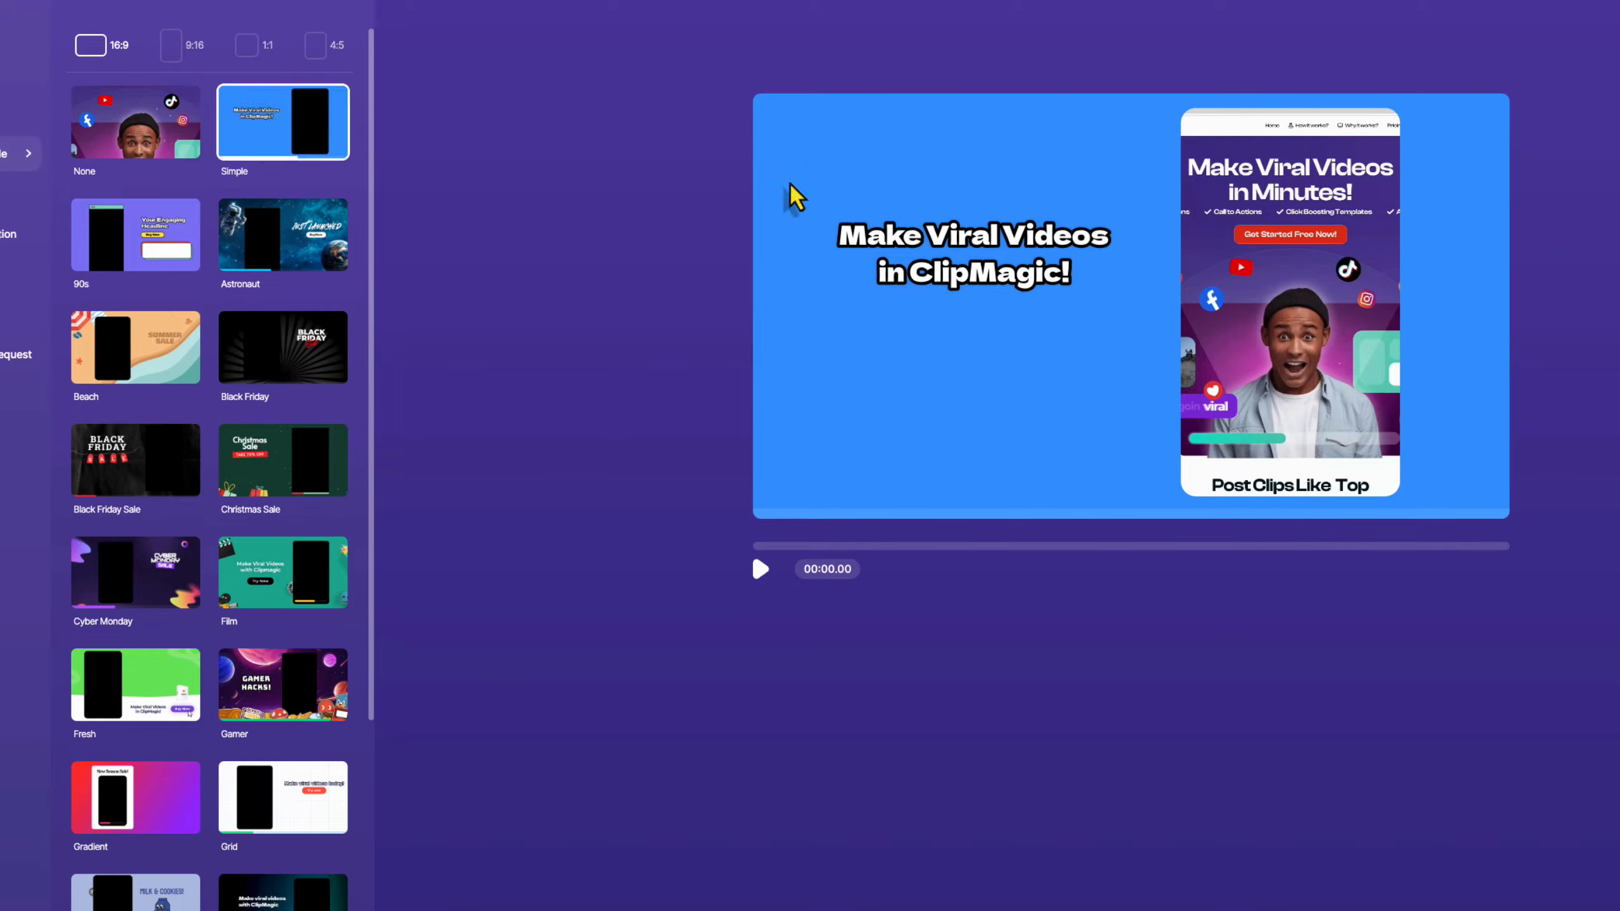
left_click(760, 568)
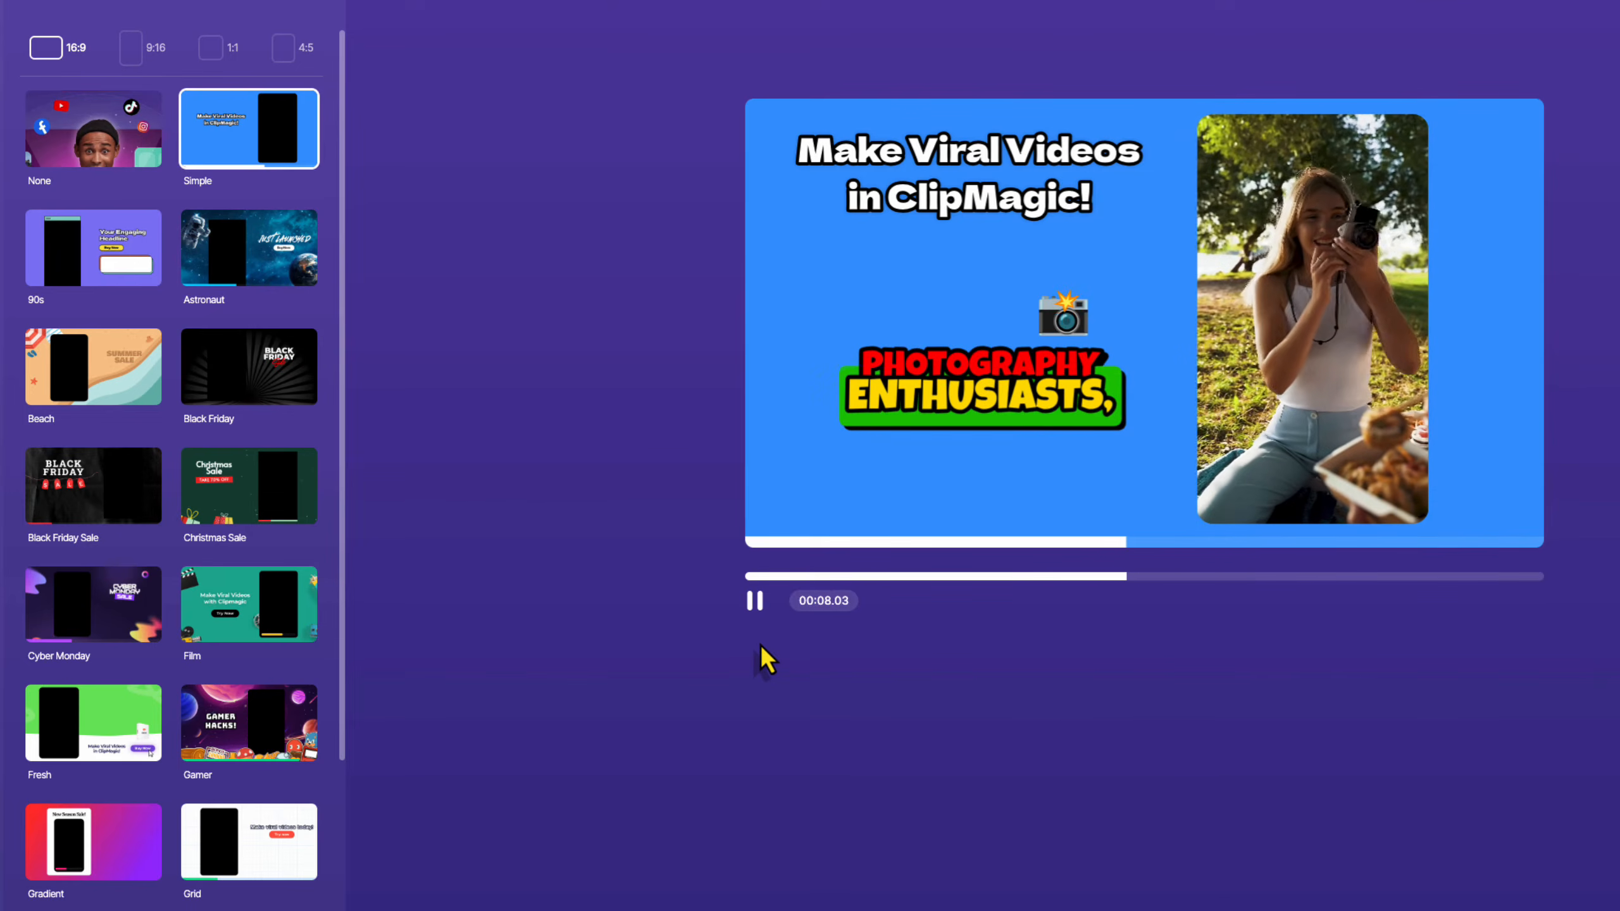
left_click(755, 606)
Switch to 4:5 with no template and play the preview.
left_click(216, 51)
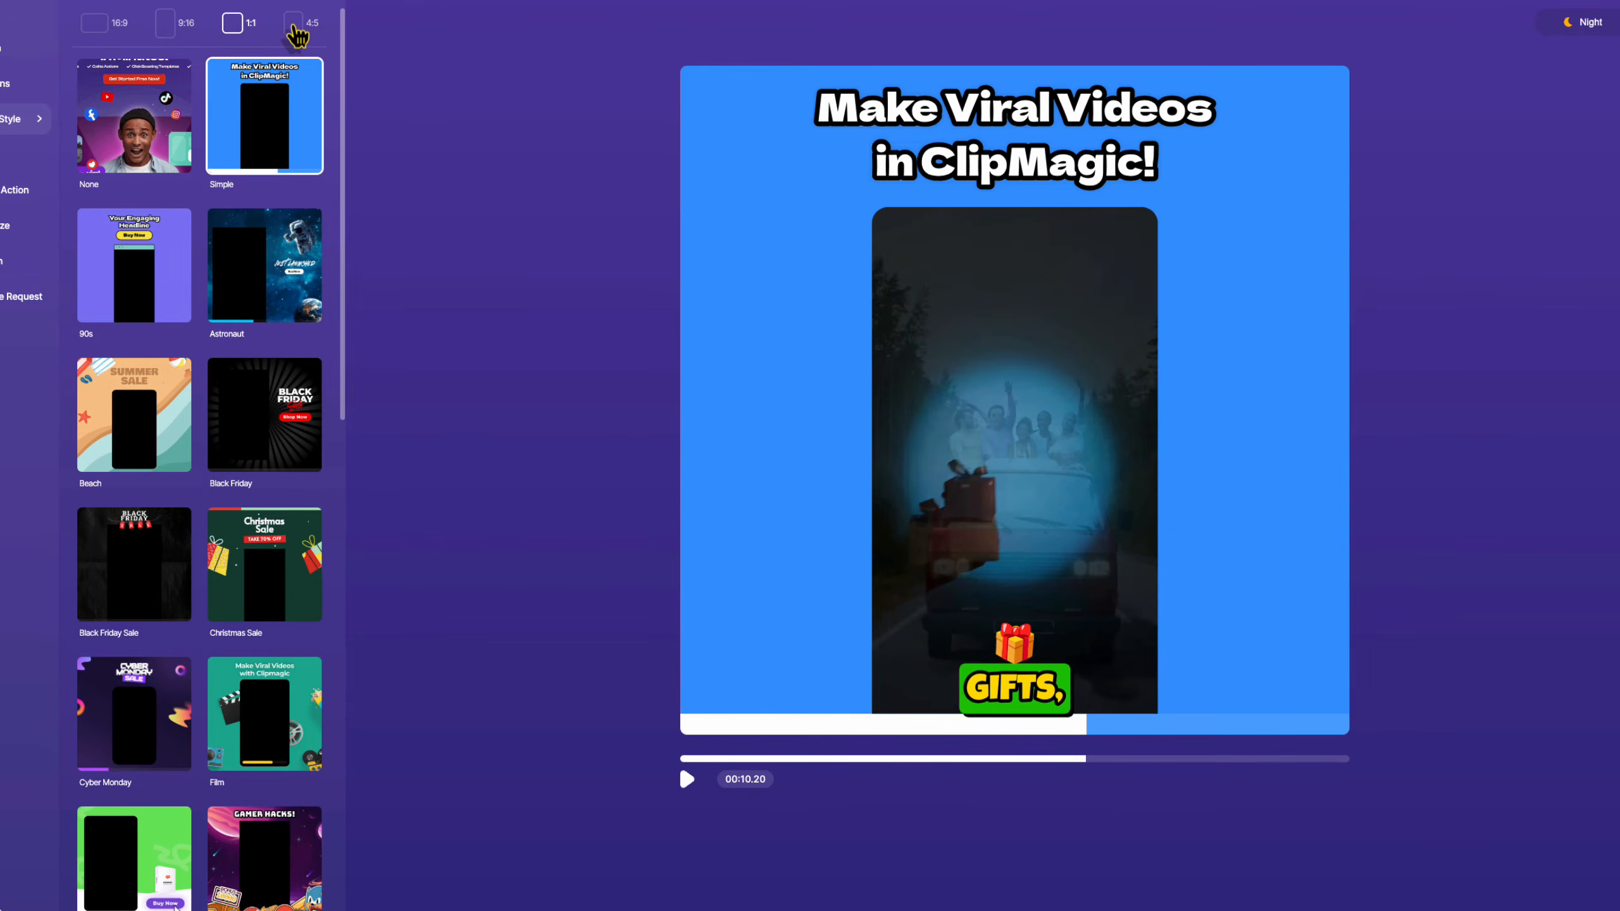
left_click(296, 28)
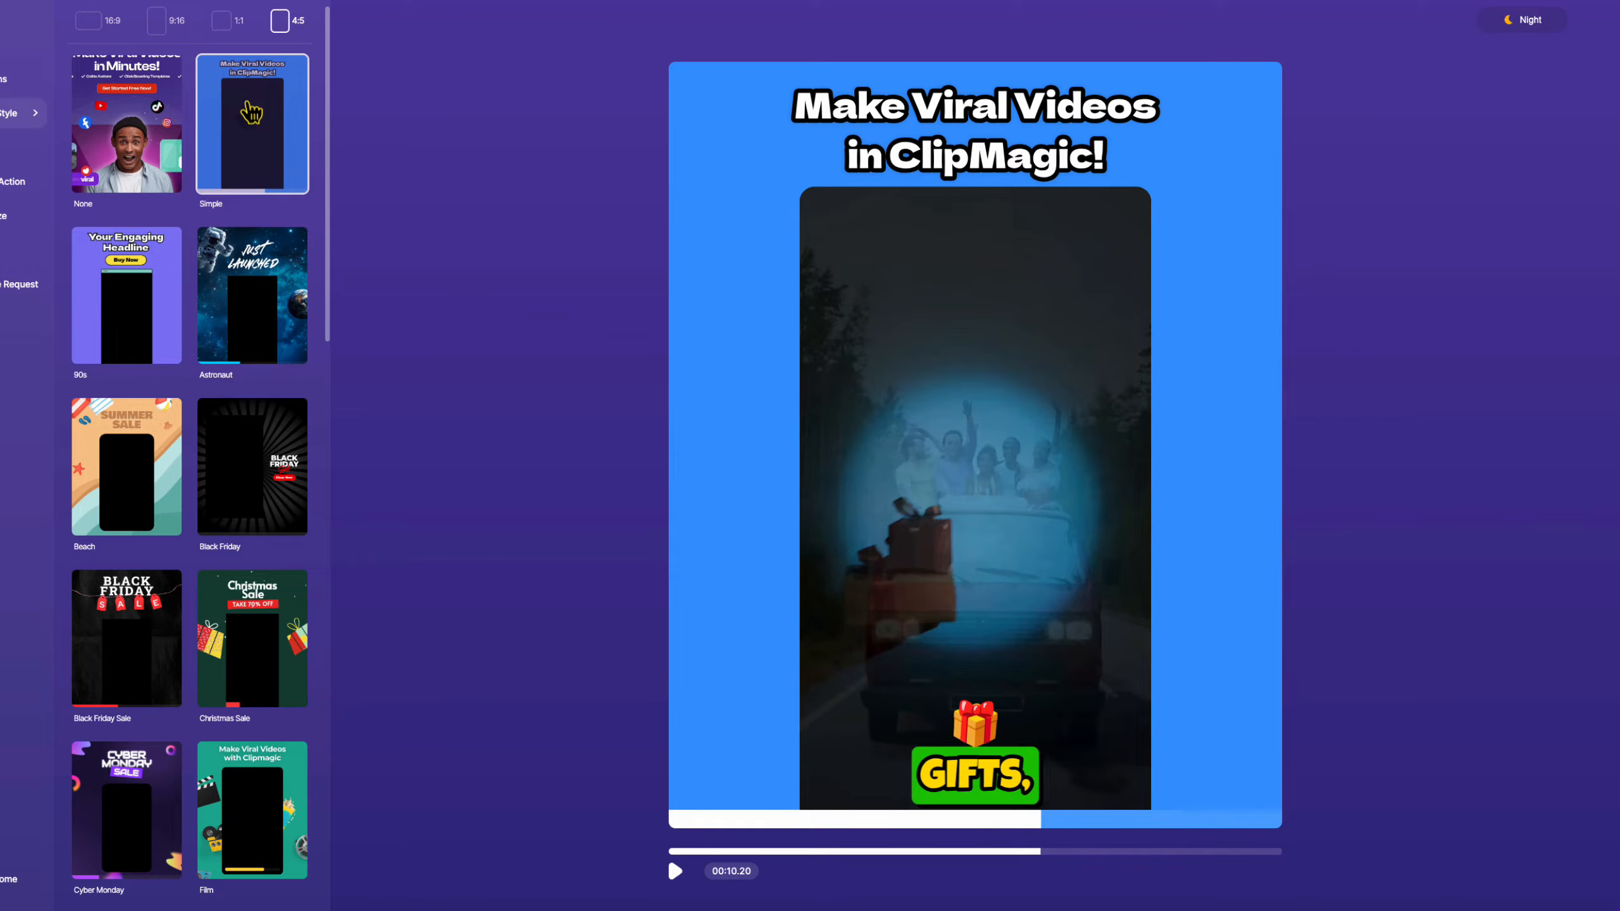
left_click(142, 125)
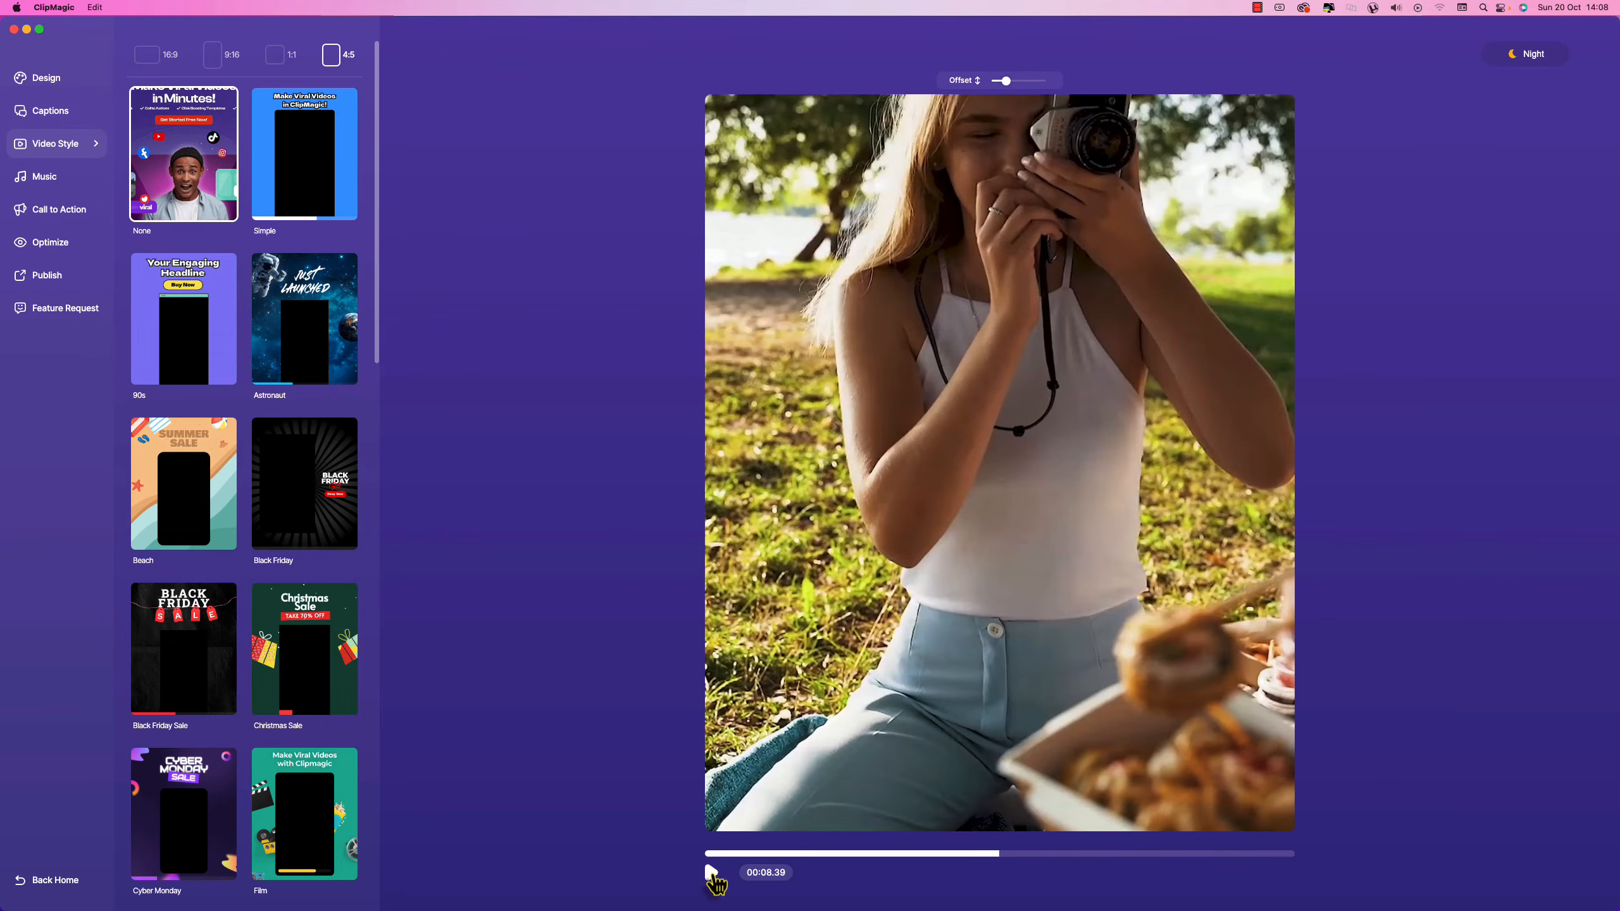
left_click(711, 873)
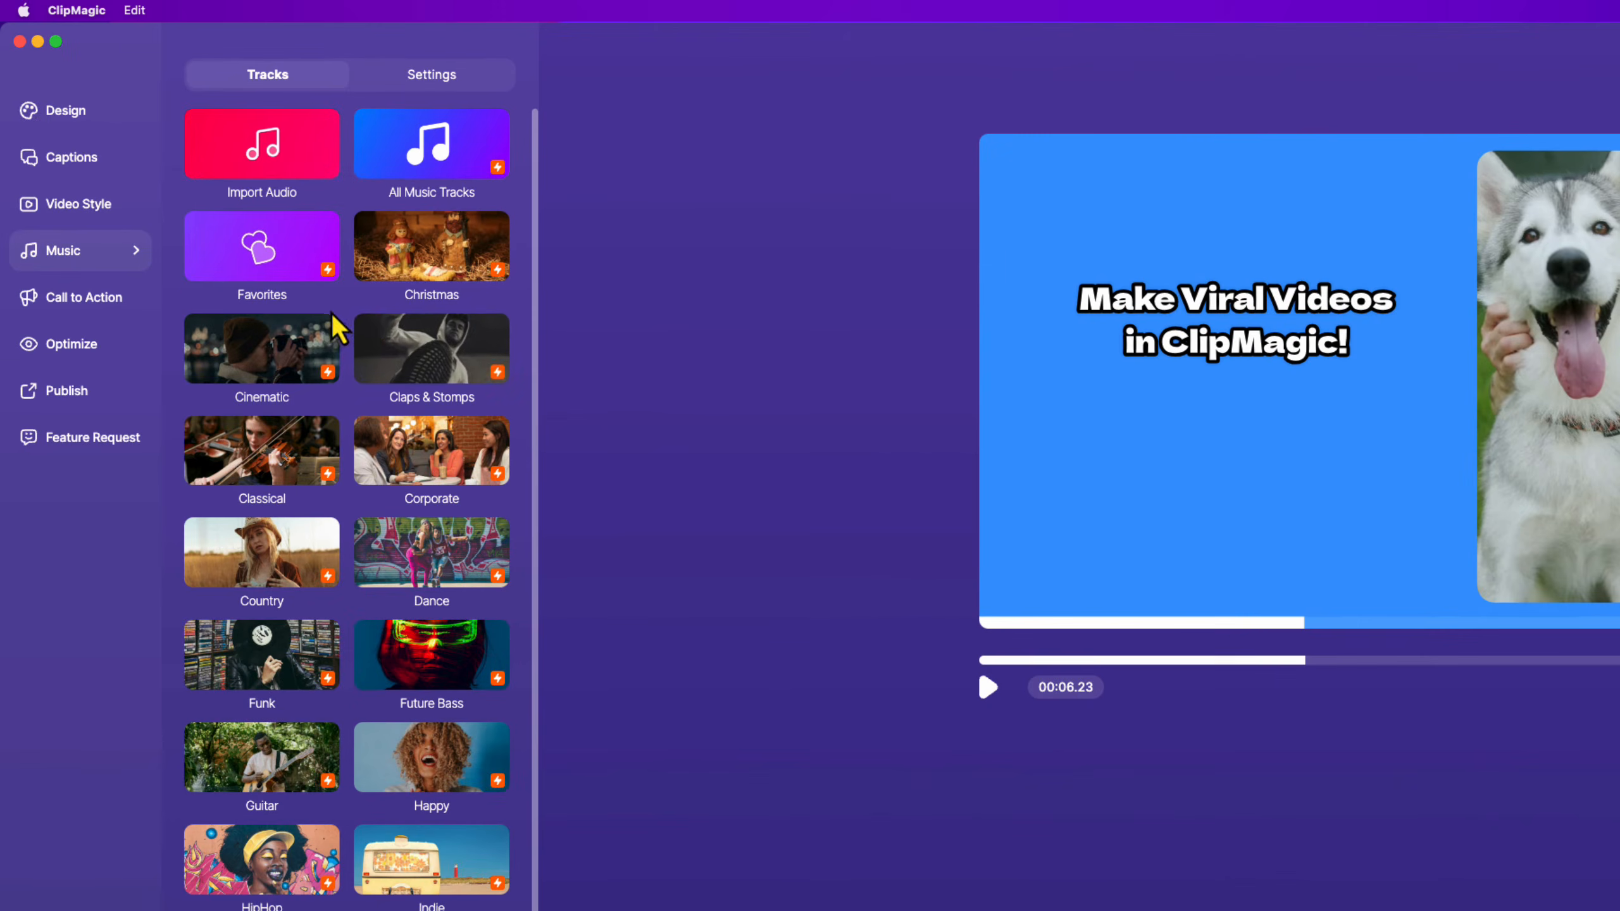
Add the Simple call-to-action scene, then bring up the Optimize settings.
scroll(361, 331, "down", 4)
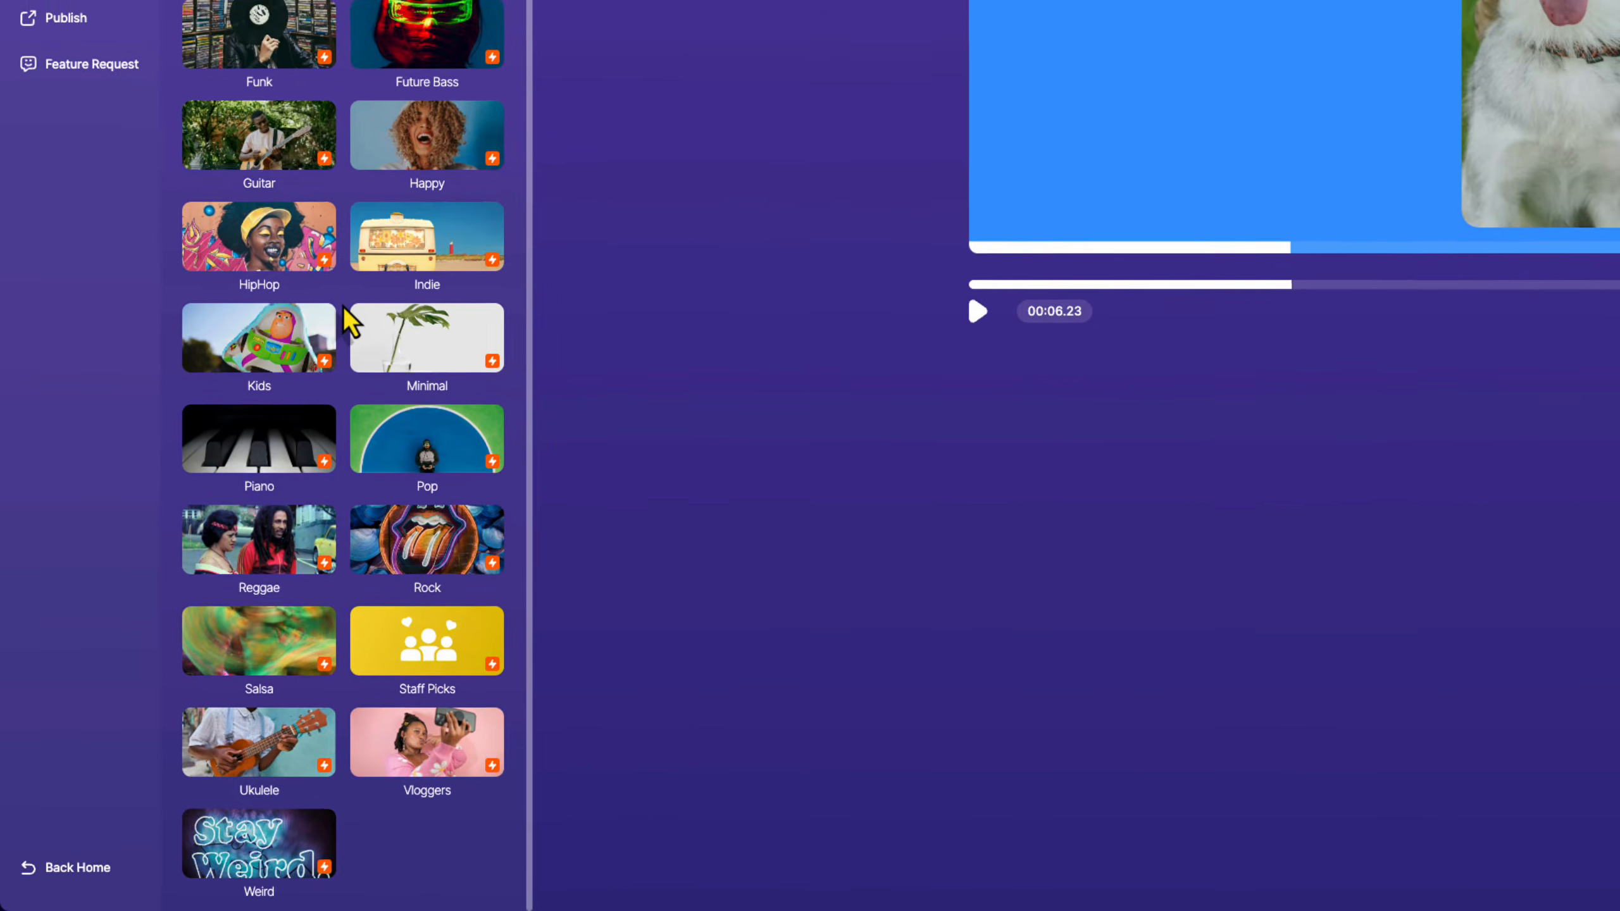
scroll(350, 578, "up", 3)
left_click(75, 115)
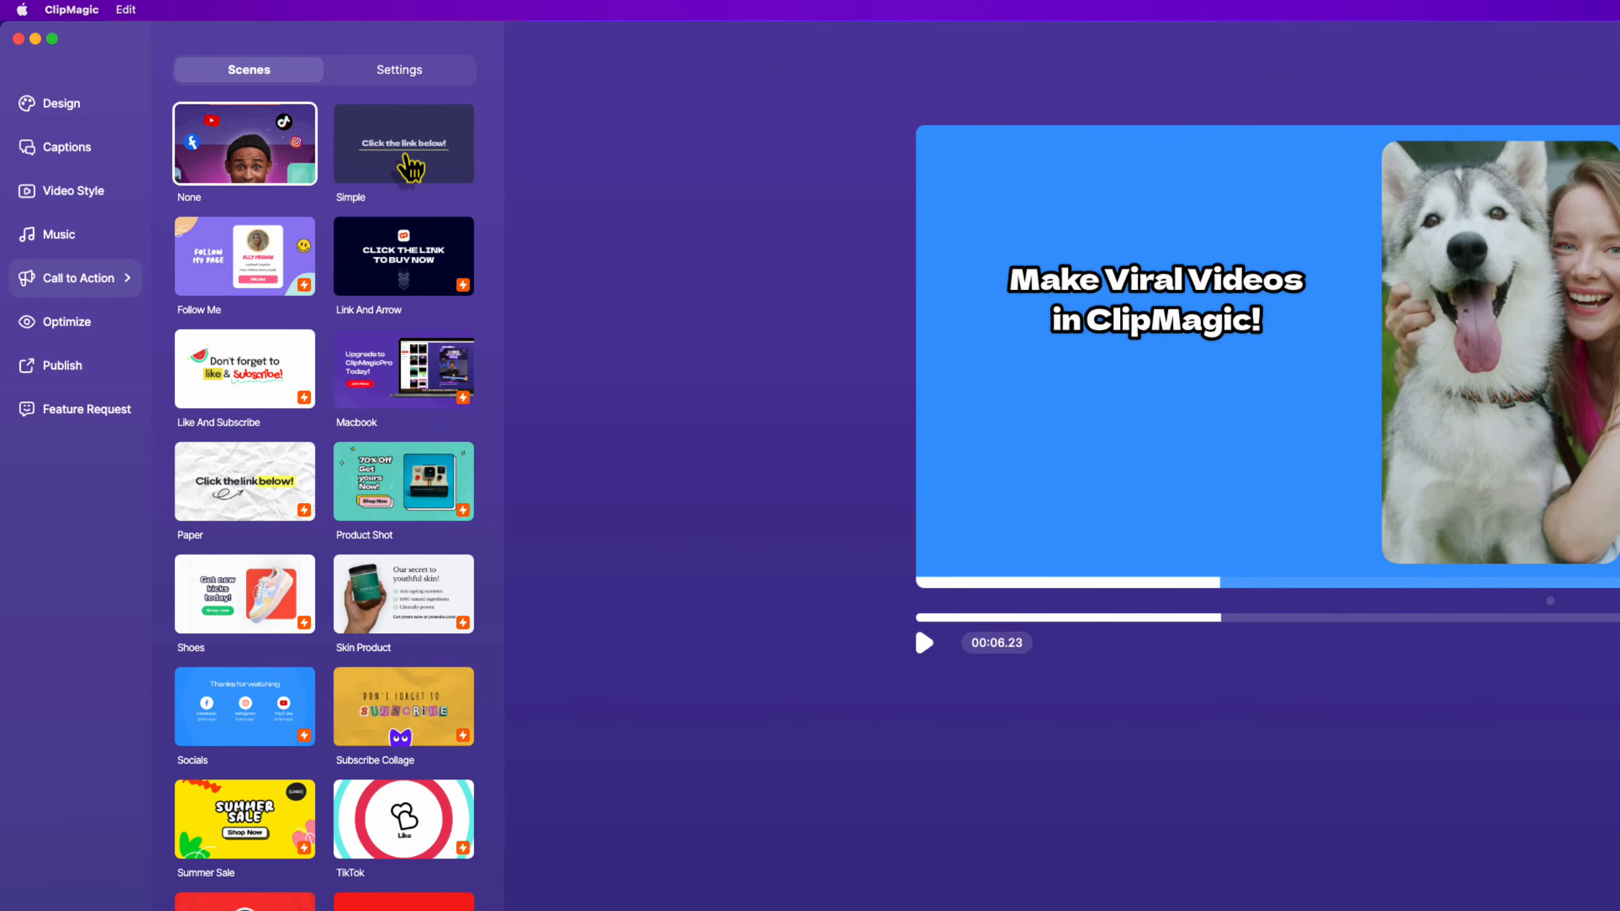
left_click(306, 117)
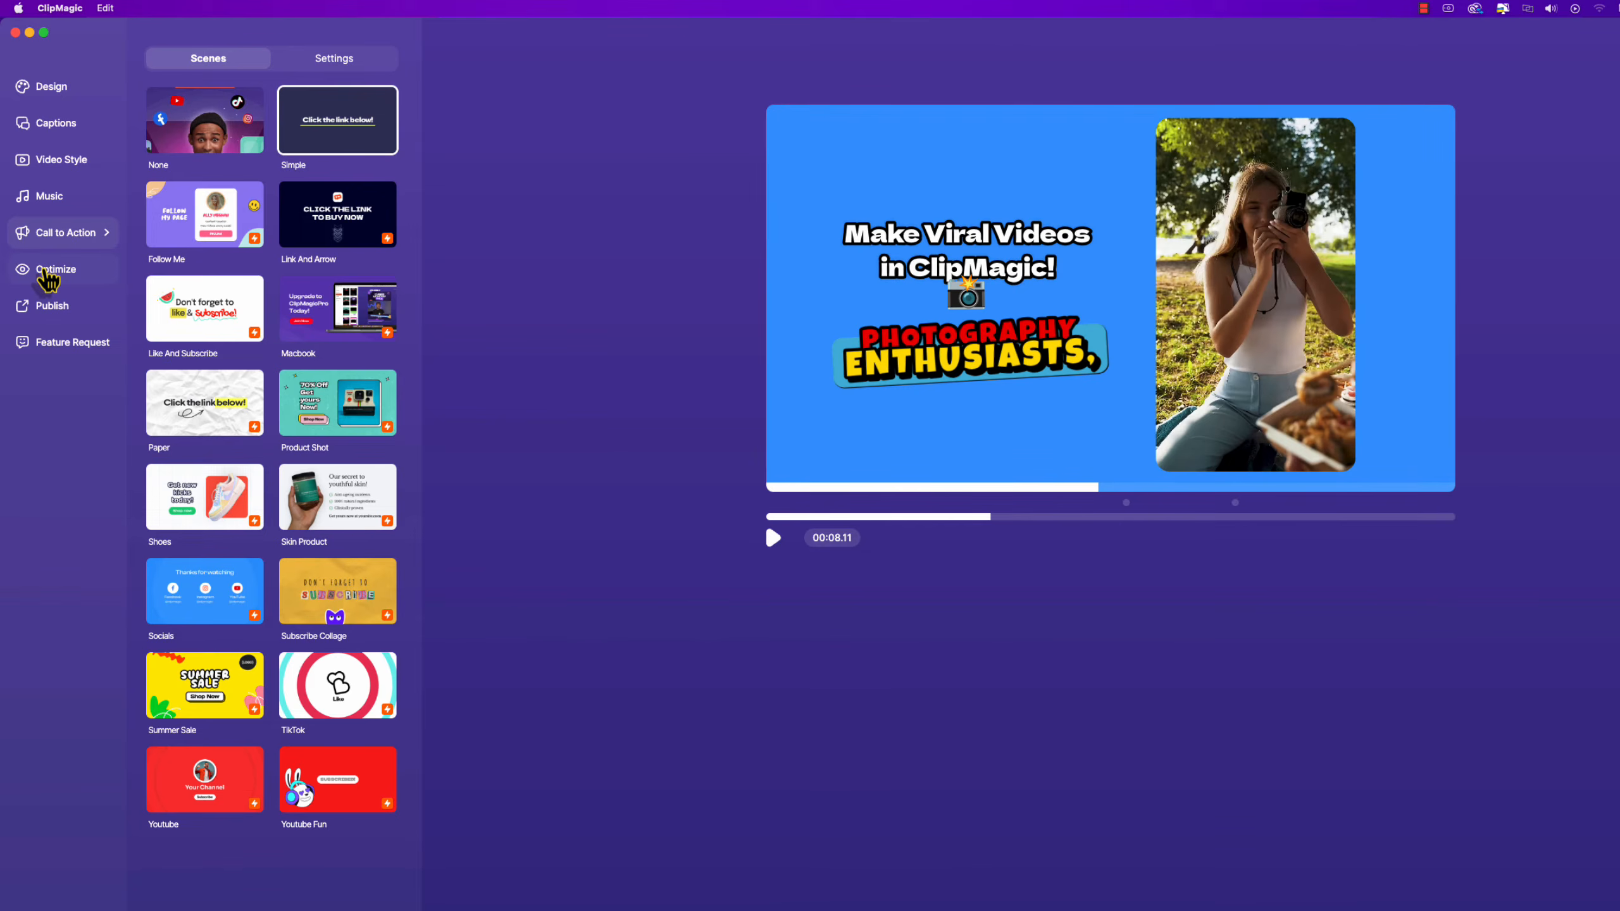
left_click(44, 272)
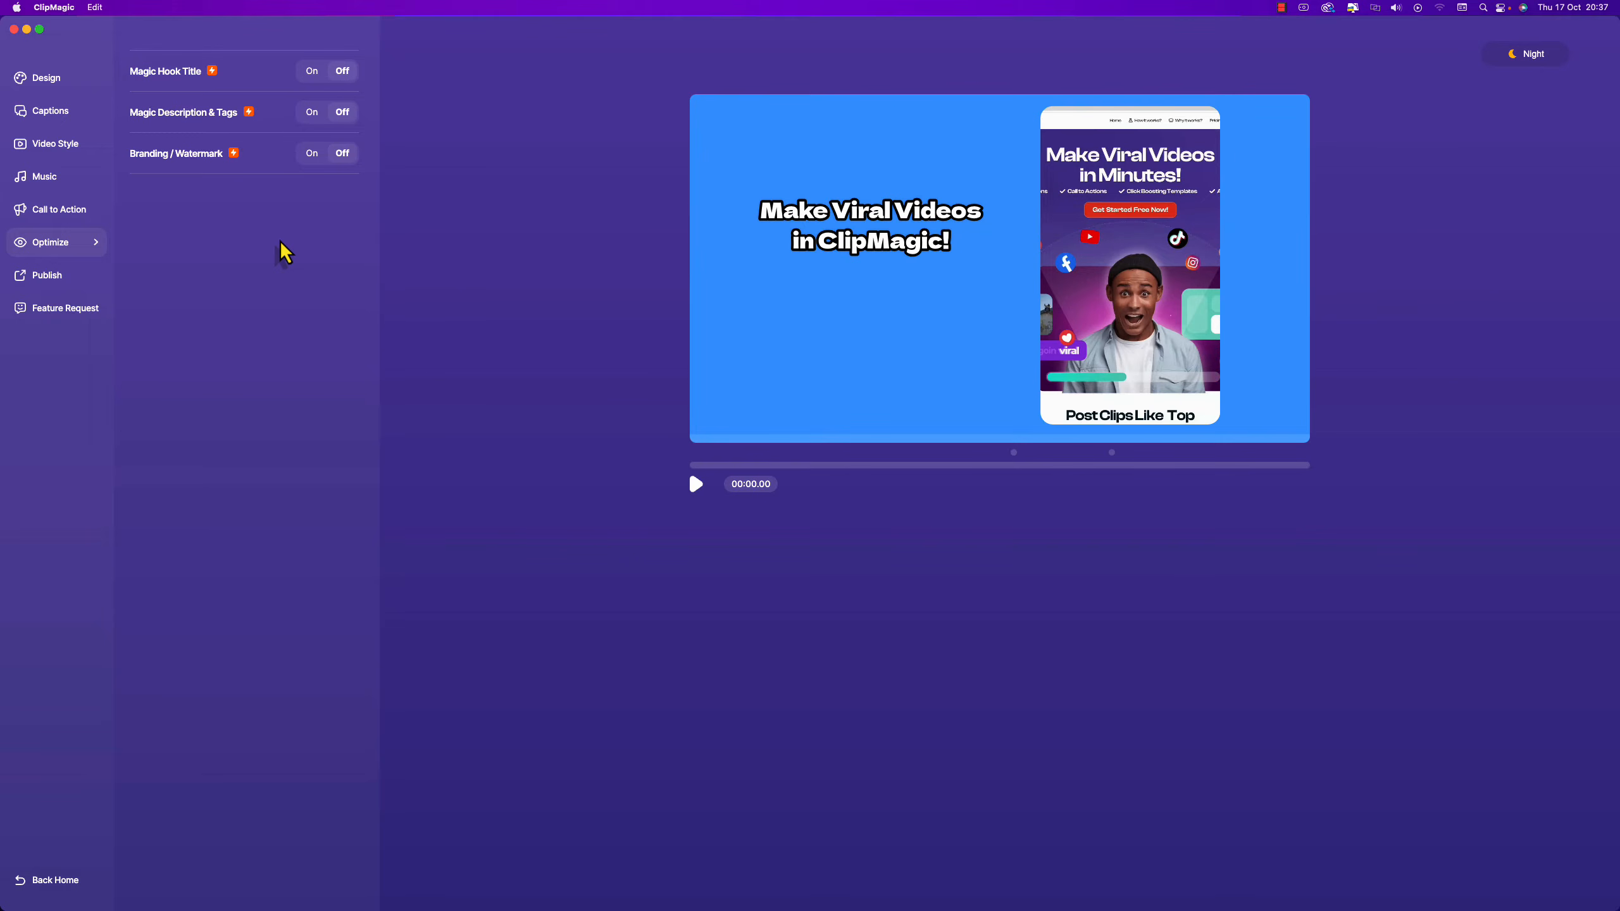
Publish the video at 1280×720 with Standard quality, bringing up the save dialog for video.mp4.
left_click(48, 275)
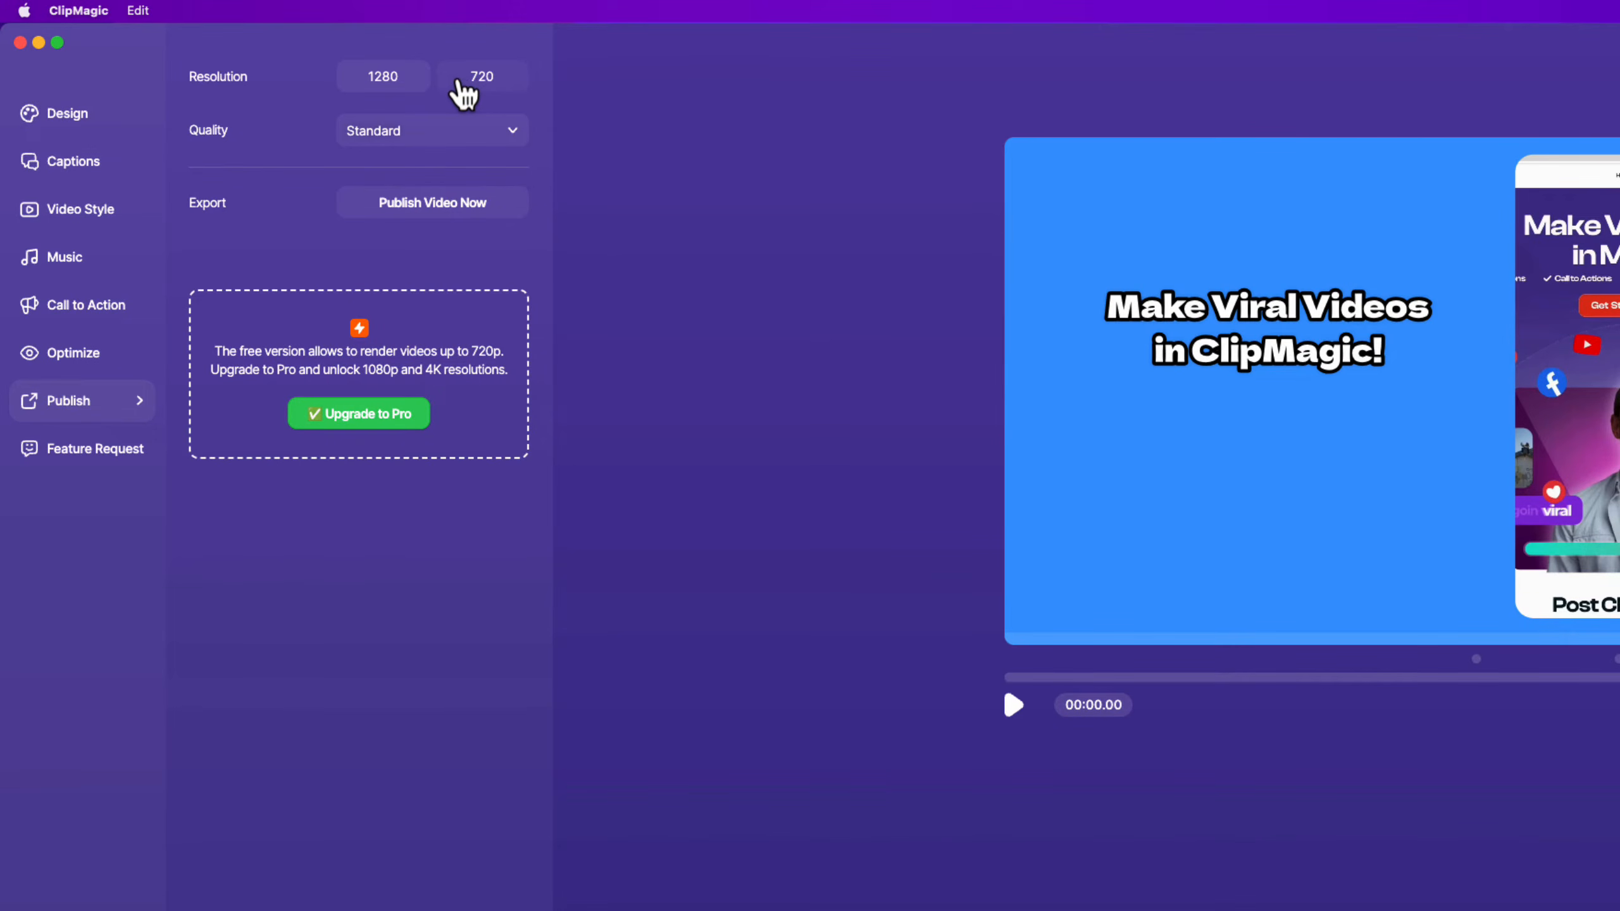
left_click(514, 137)
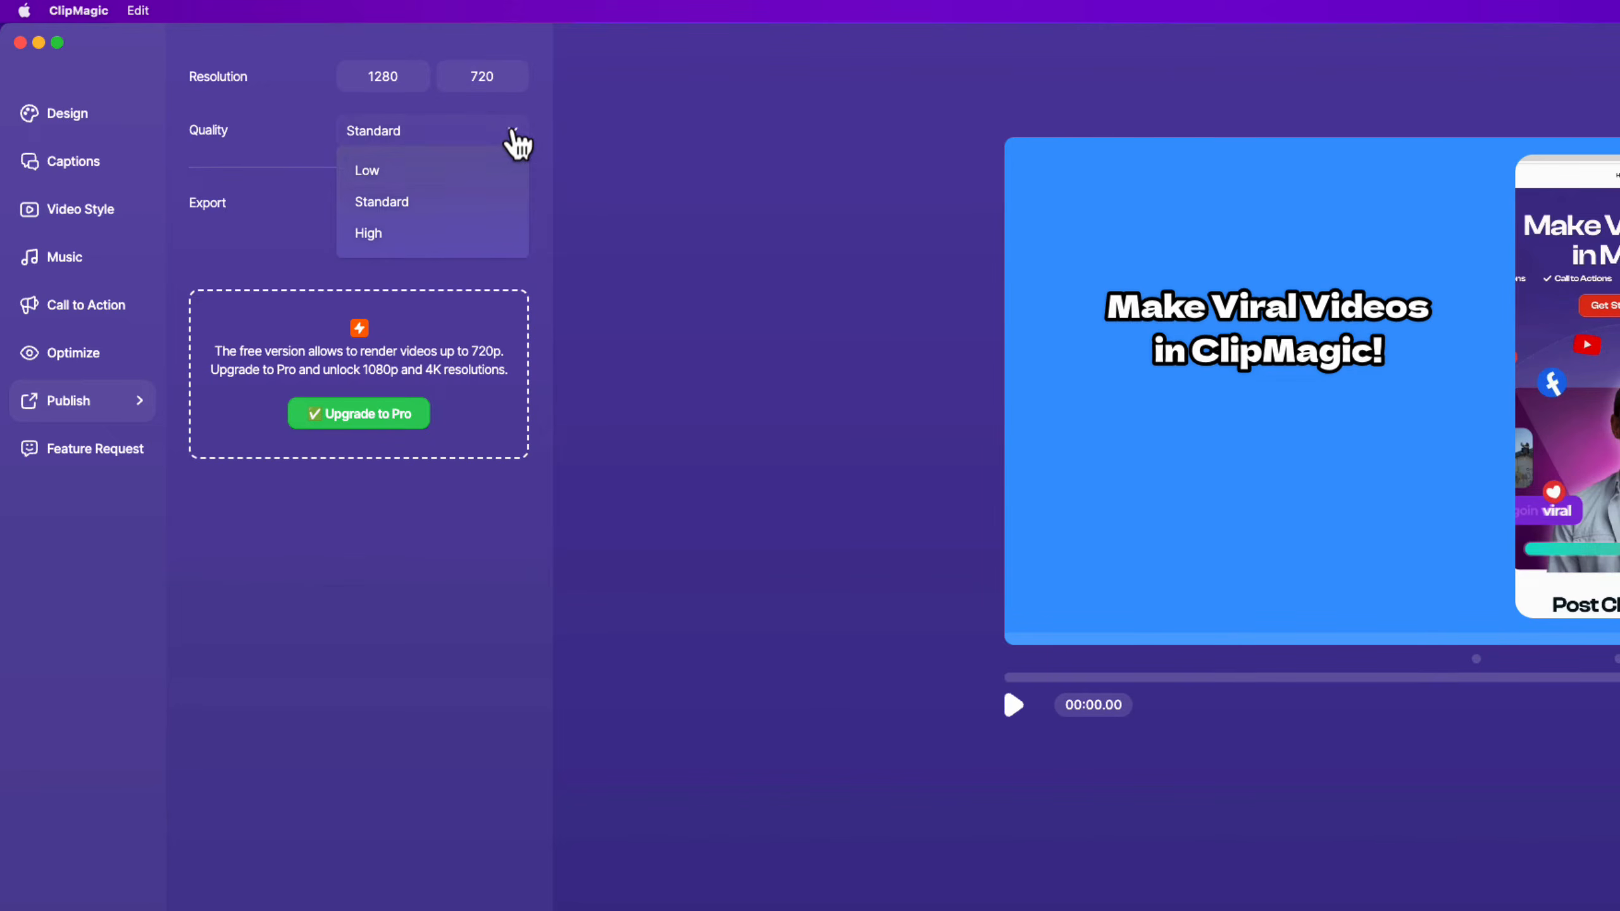
left_click(413, 203)
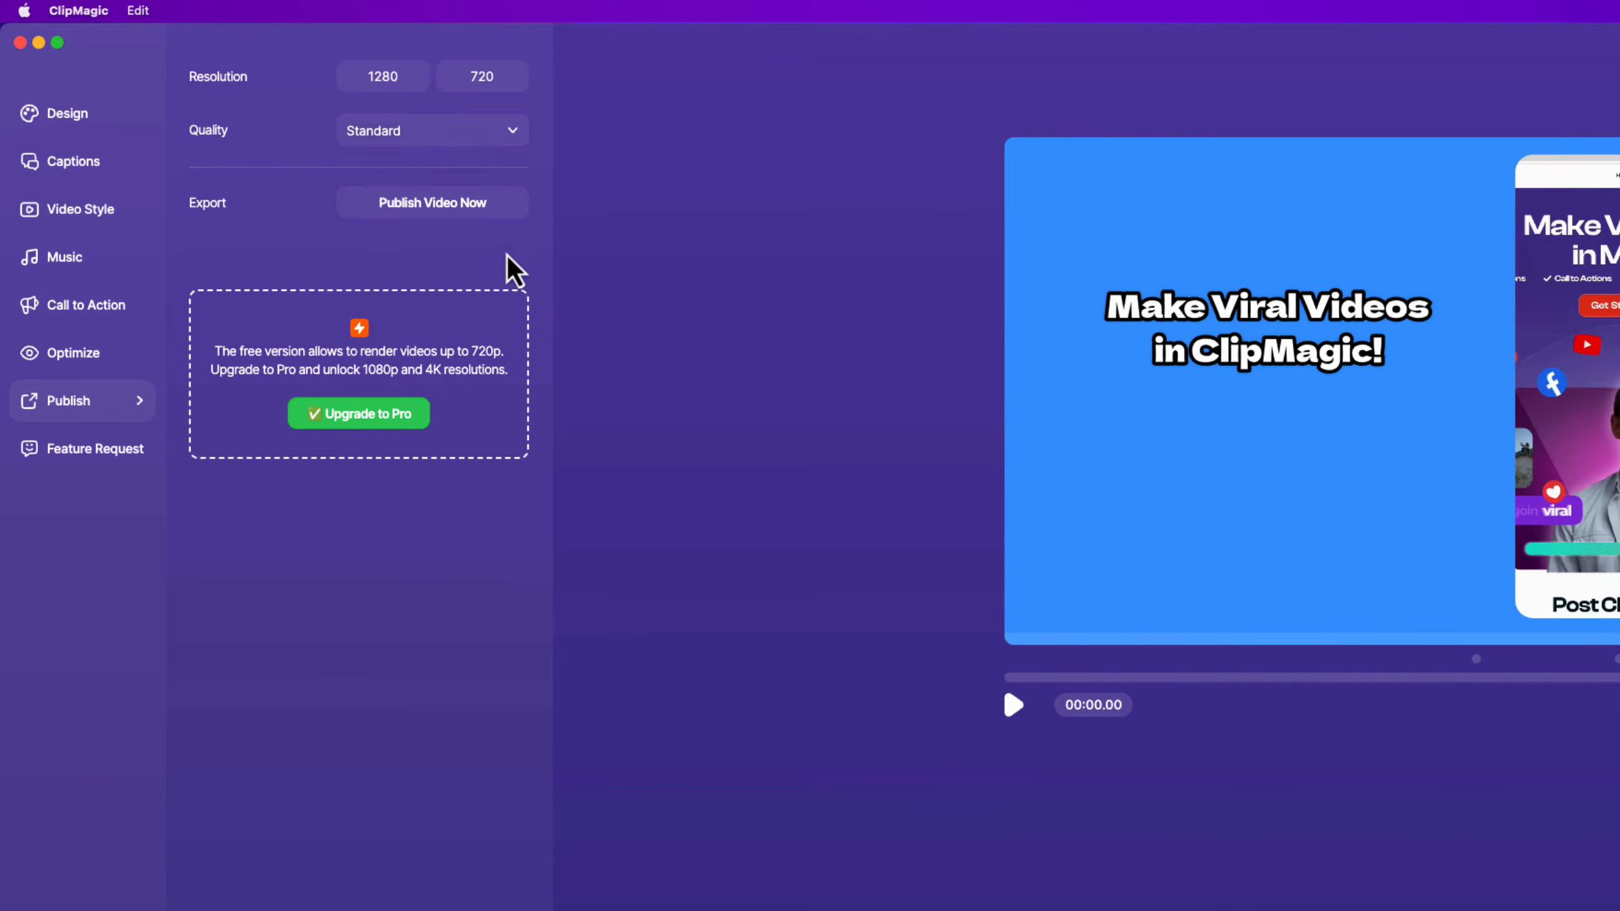
left_click(497, 211)
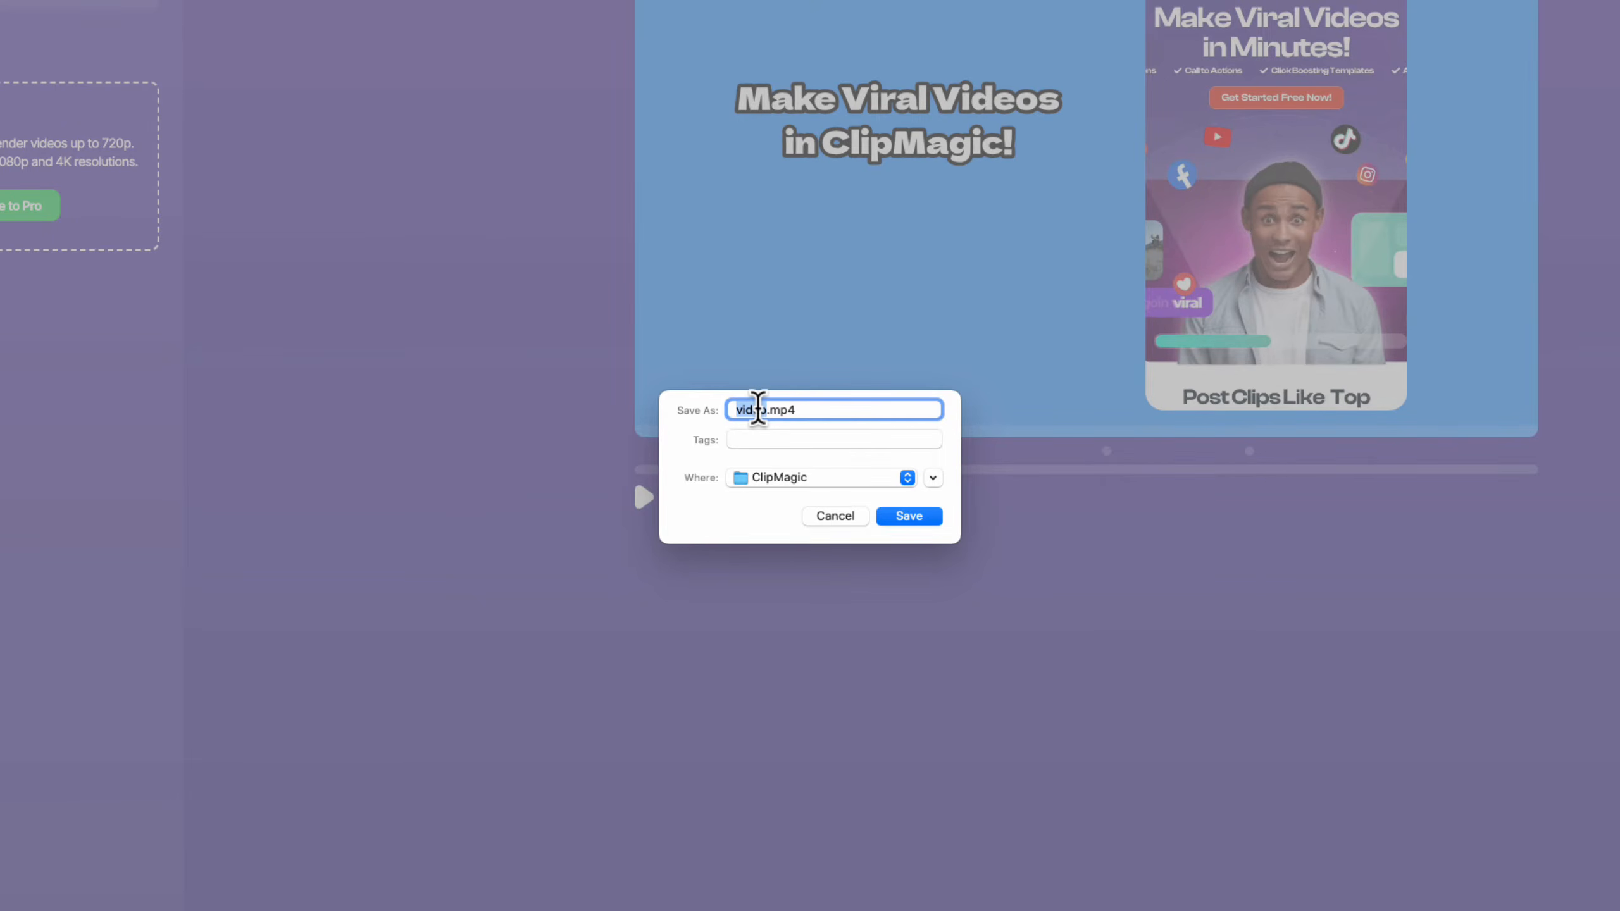
Save the export as clipmagic-export in the ClipMagic folder, then open the HUBJAM SSD drive.
type("clipmagic-export")
left_click(907, 480)
left_click(907, 484)
left_click(902, 522)
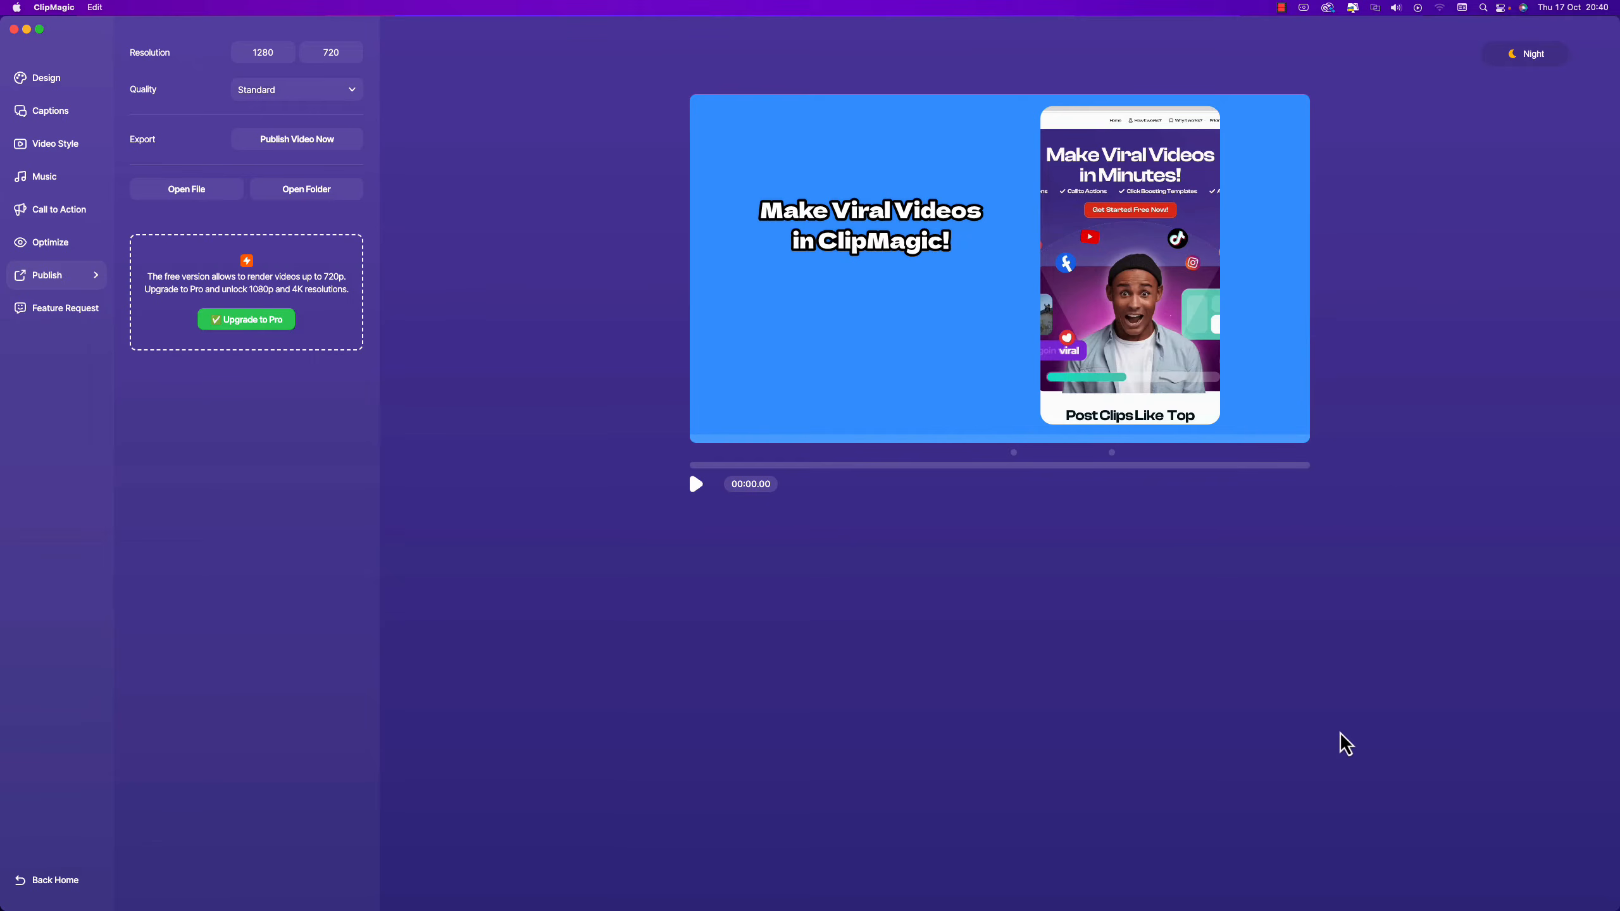
key("super+Tab")
left_click(950, 615)
Open the export's folder on HUBJAM SSD and select the exported video to preview it.
left_click(1121, 191)
left_click(1241, 206)
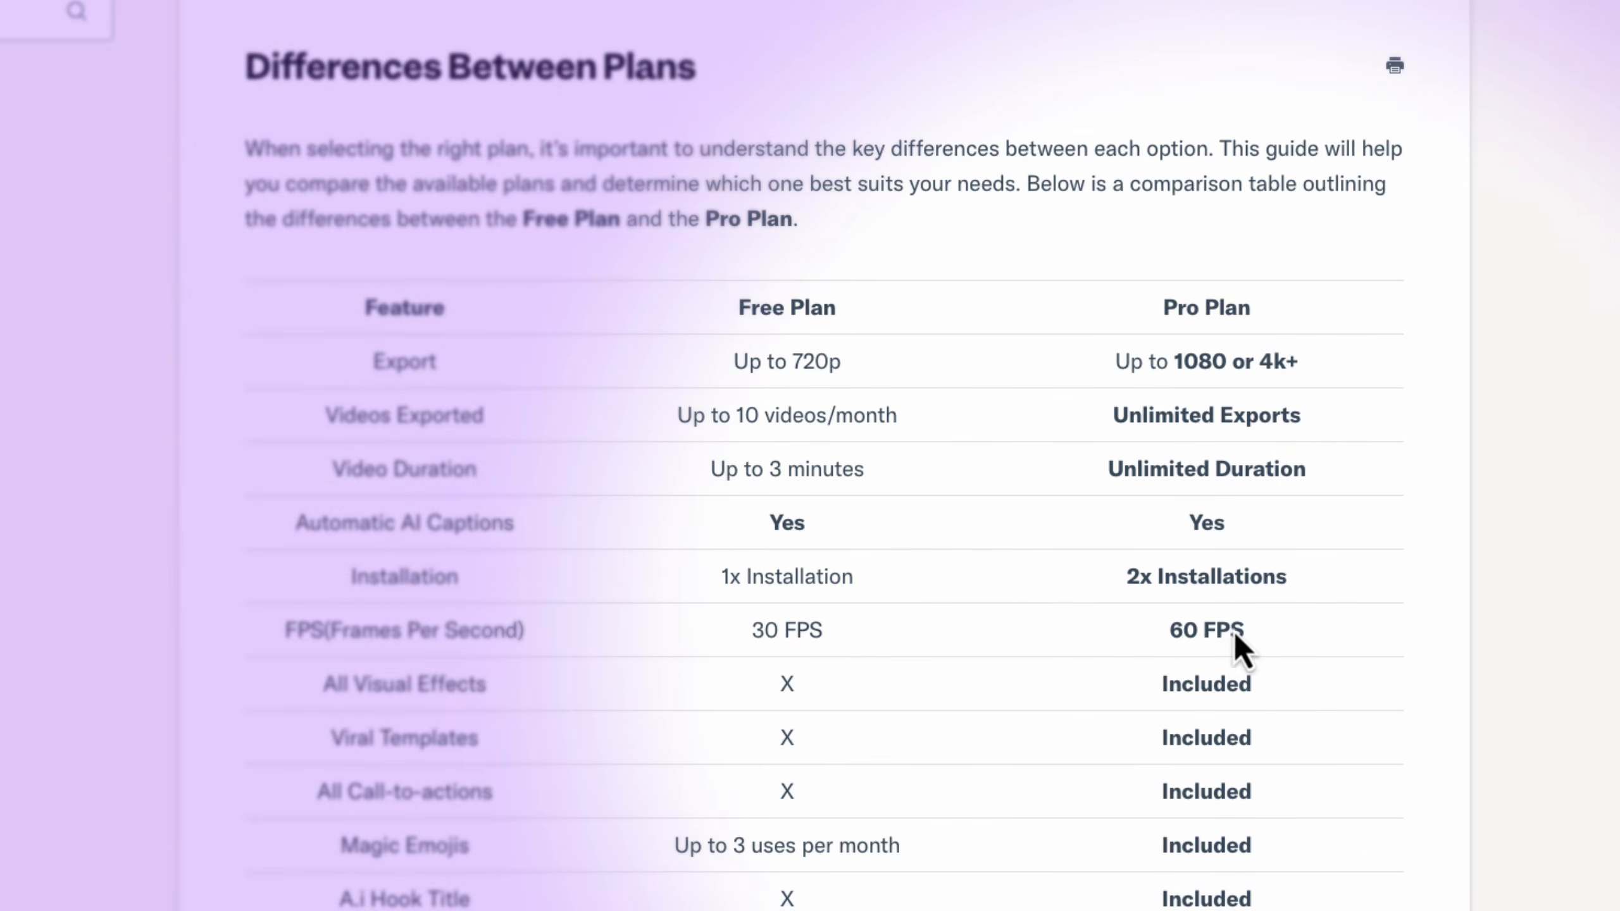
Scroll through the Free versus Pro comparison table and follow the clipmagic.com/pricing link.
scroll(785, 633, "down", 1)
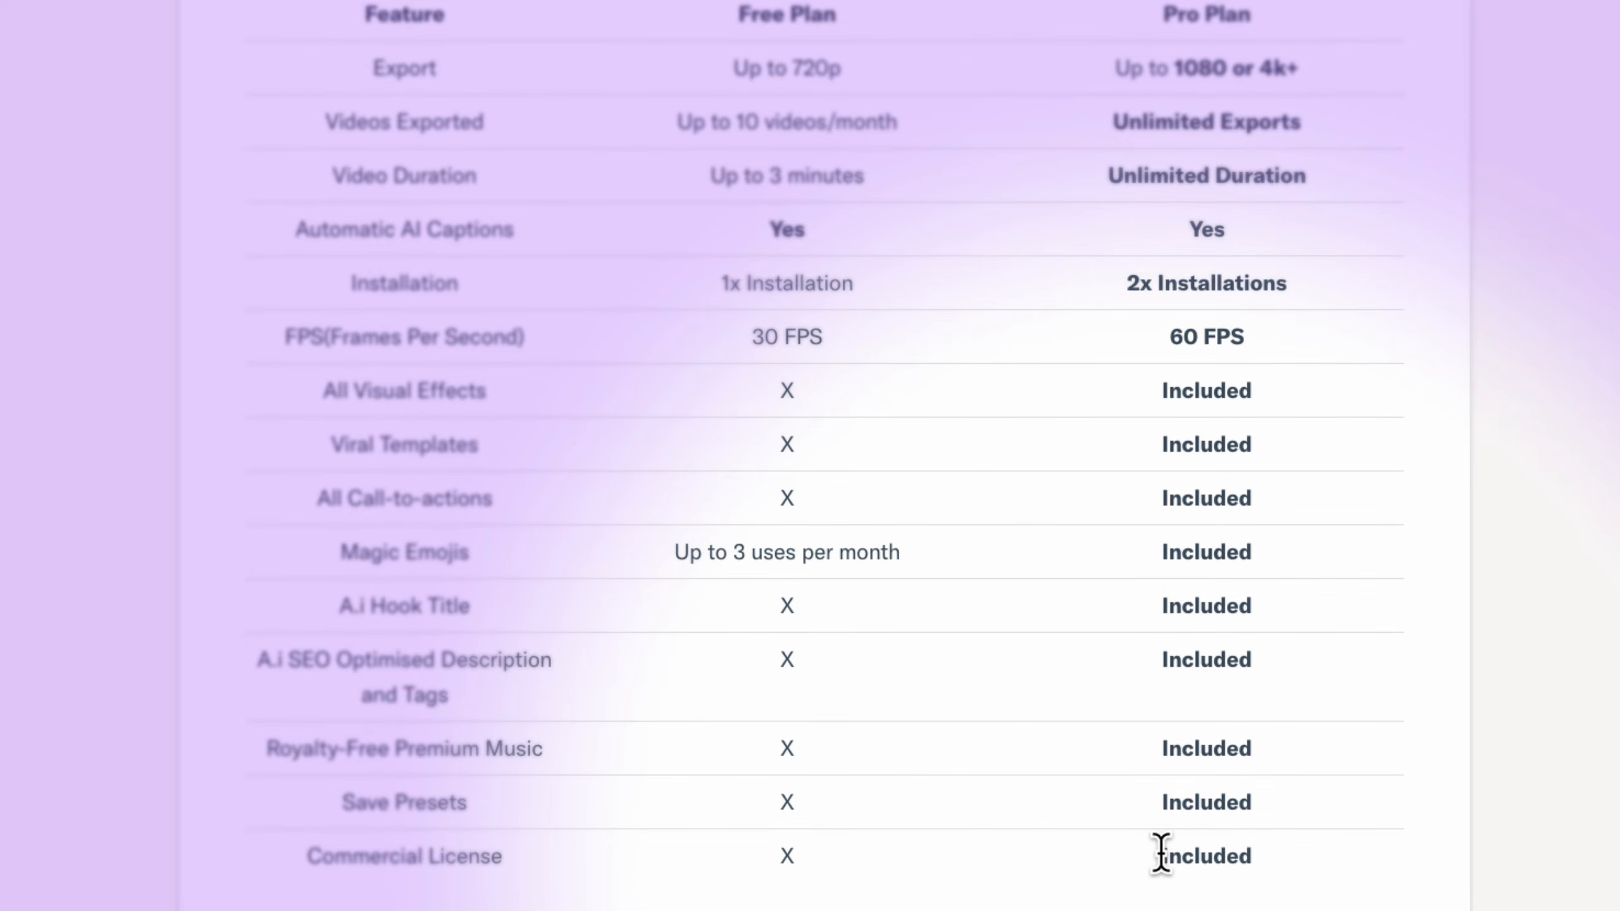
scroll(1174, 517, "down", 5)
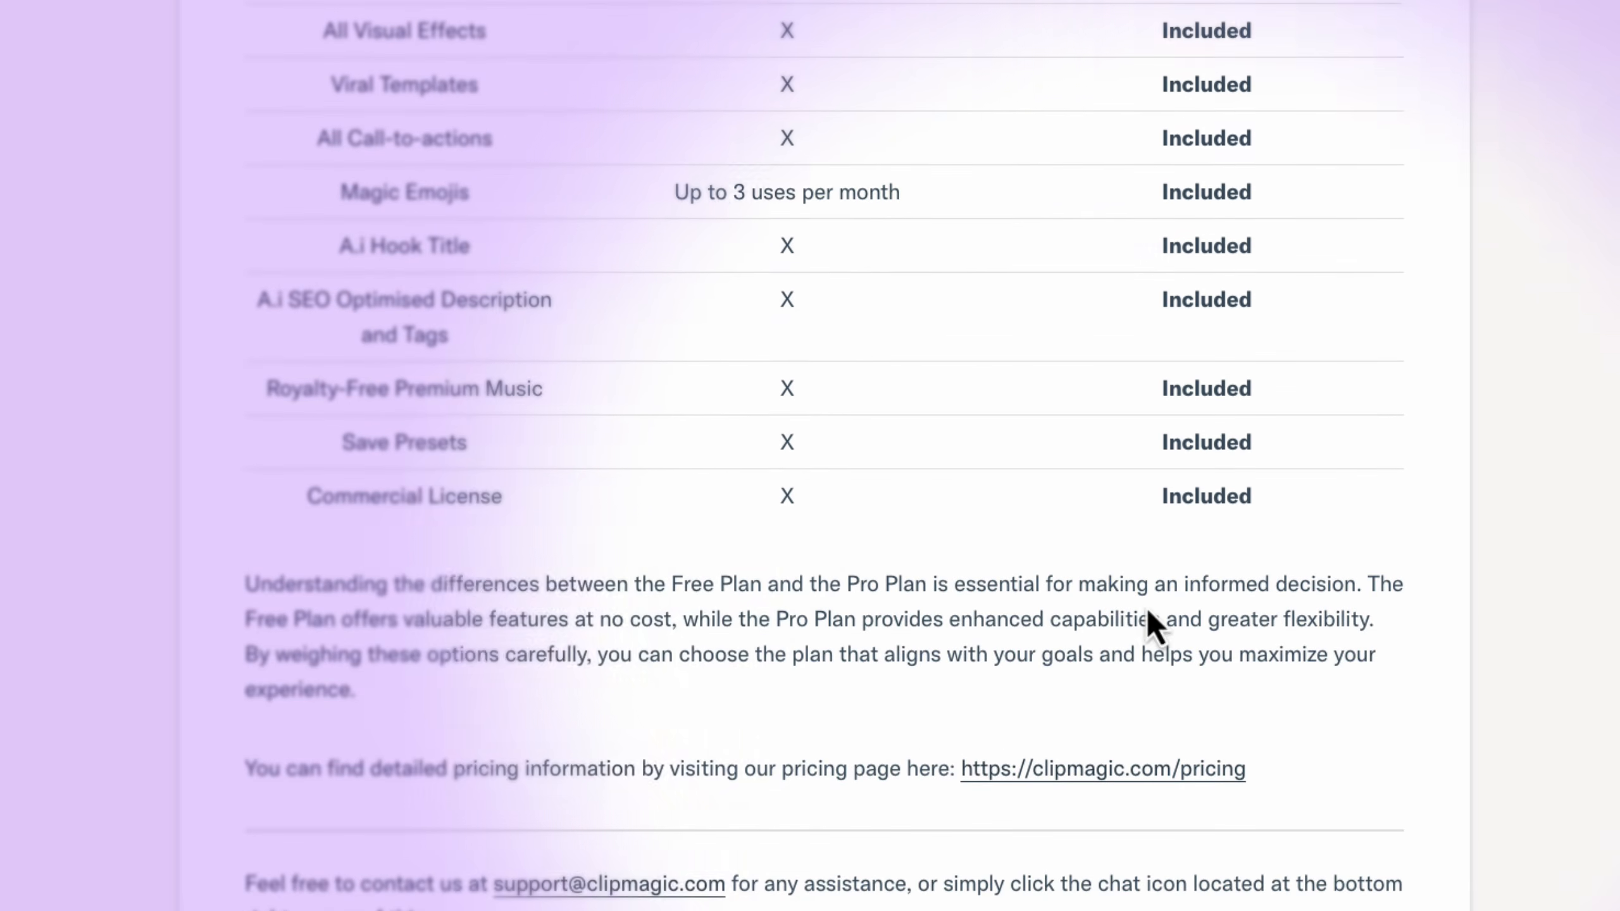
left_click(1204, 769)
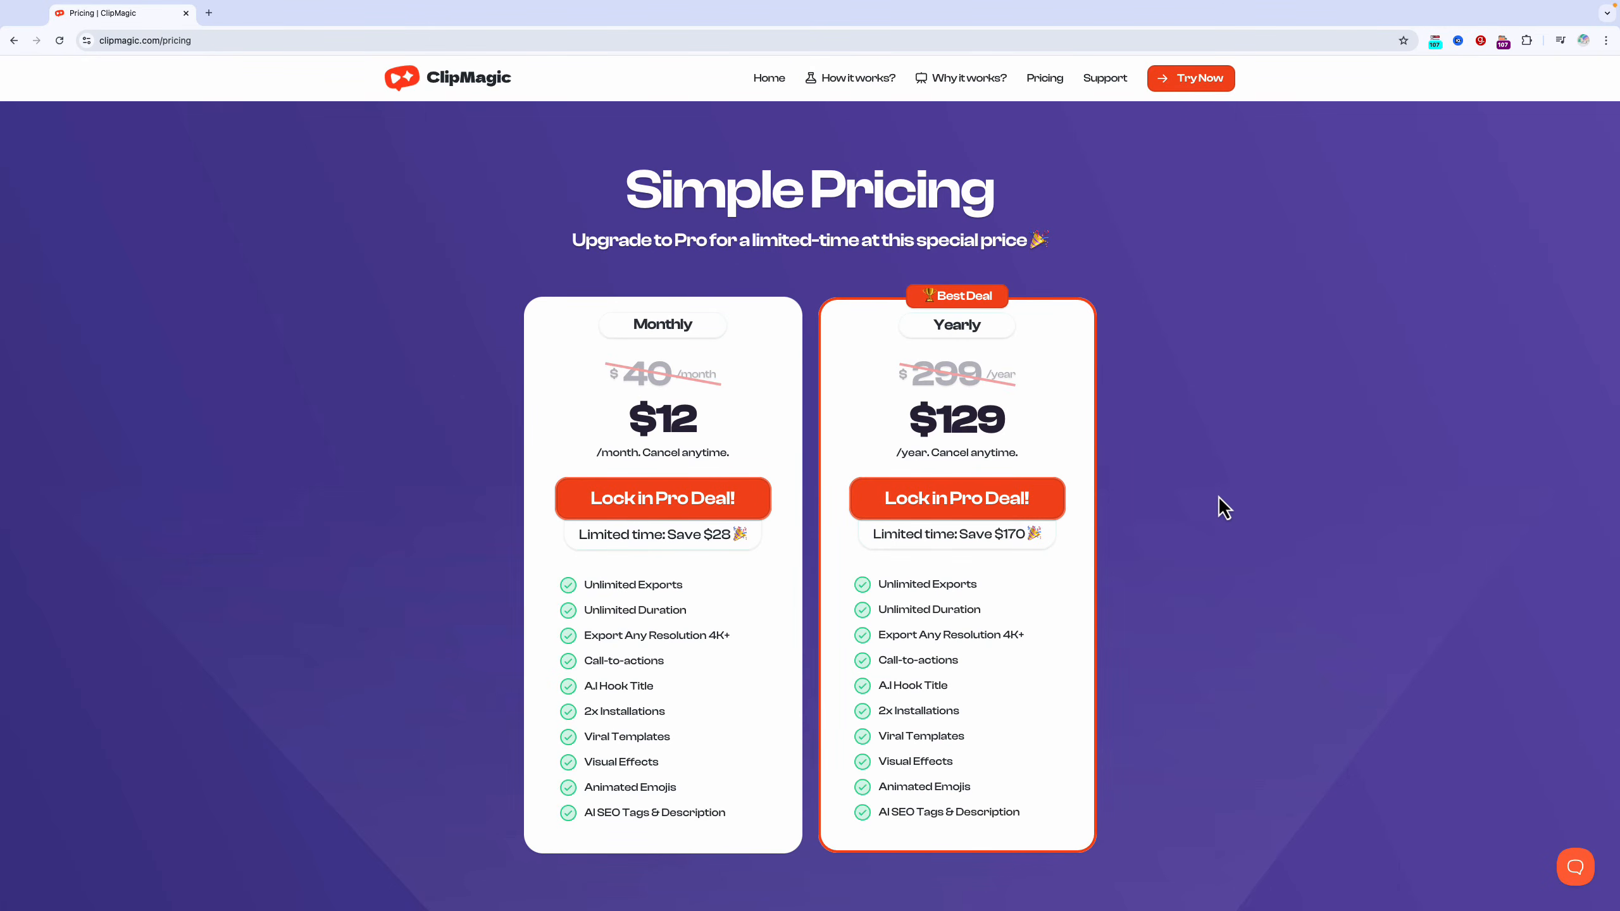
scroll(1224, 509, "down", 1)
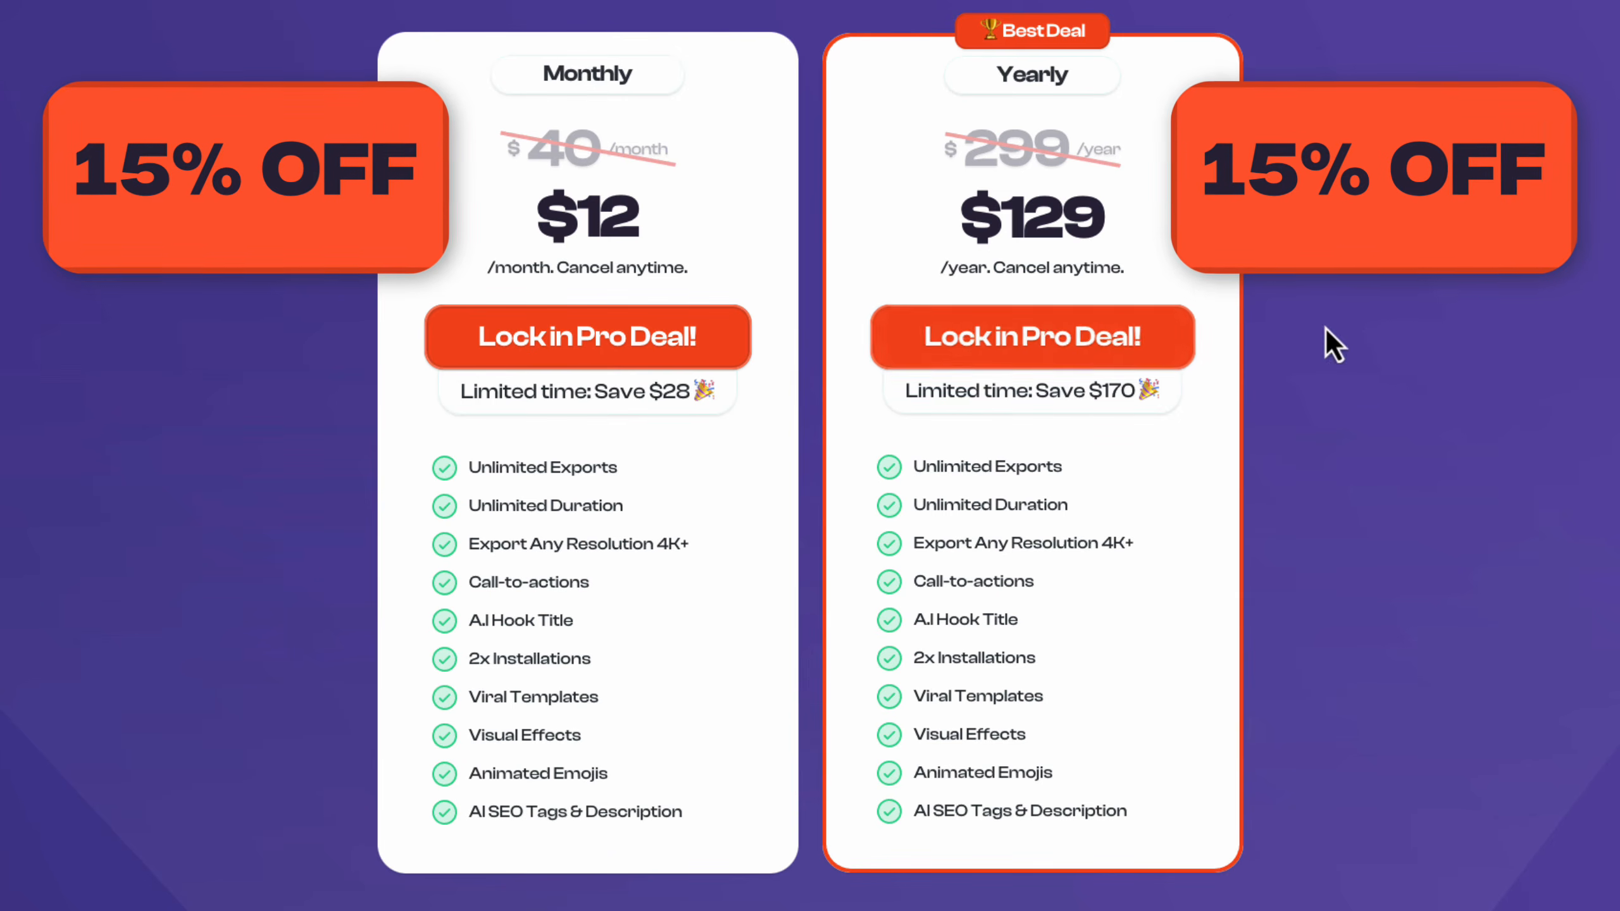
Start checkout for the yearly Pro plan and apply coupon code HUBJAM15.
left_click(1102, 334)
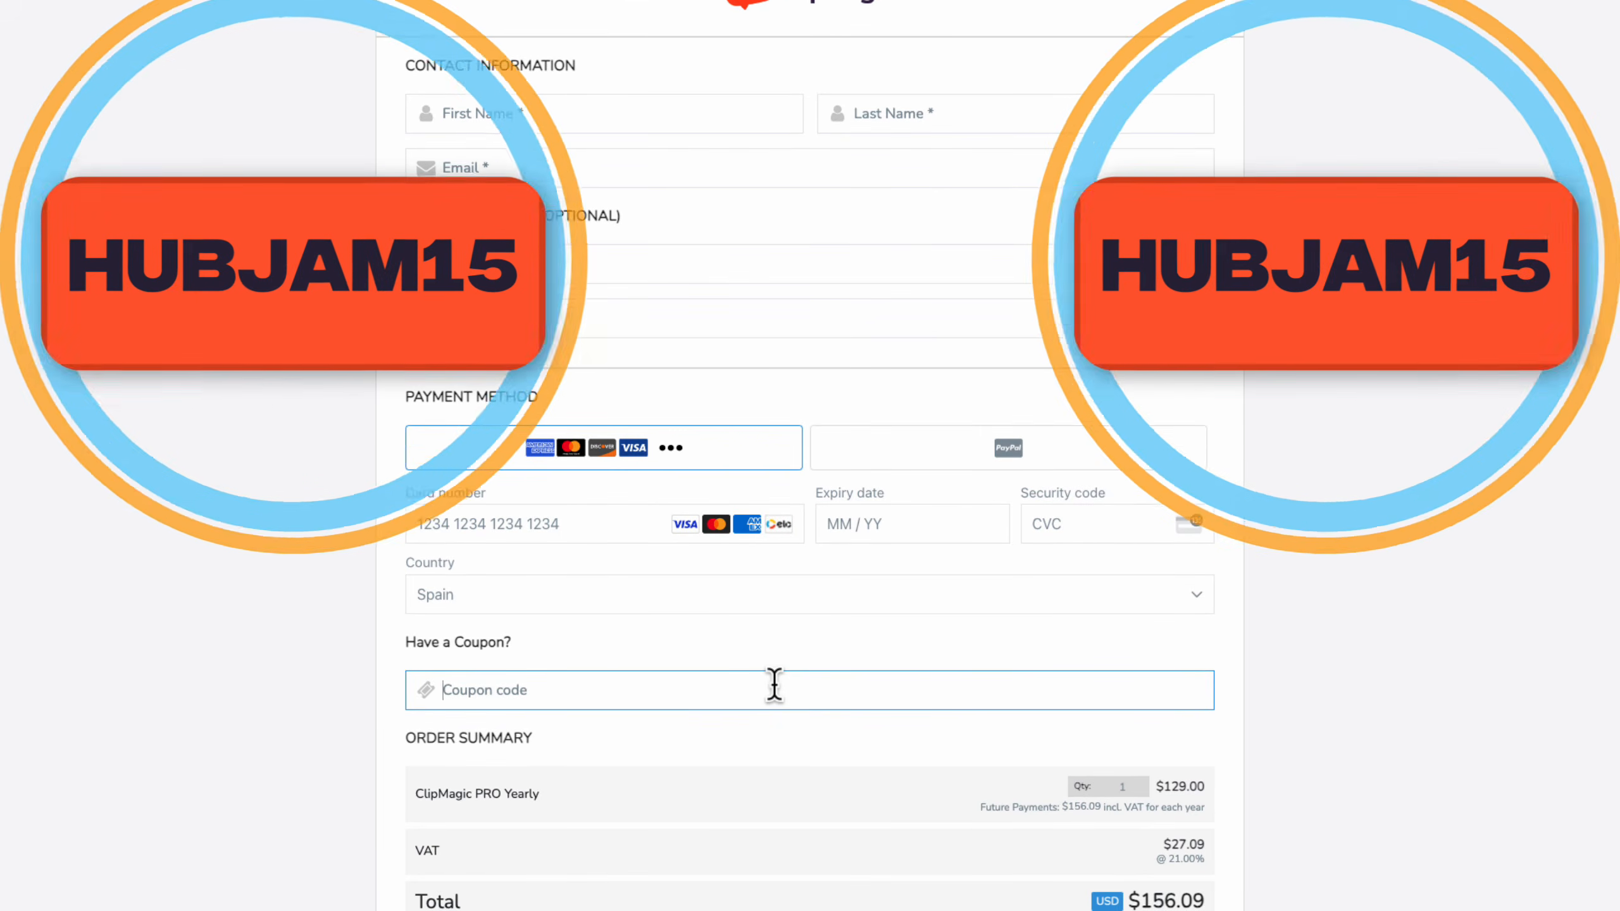
type("HUBJAM15")
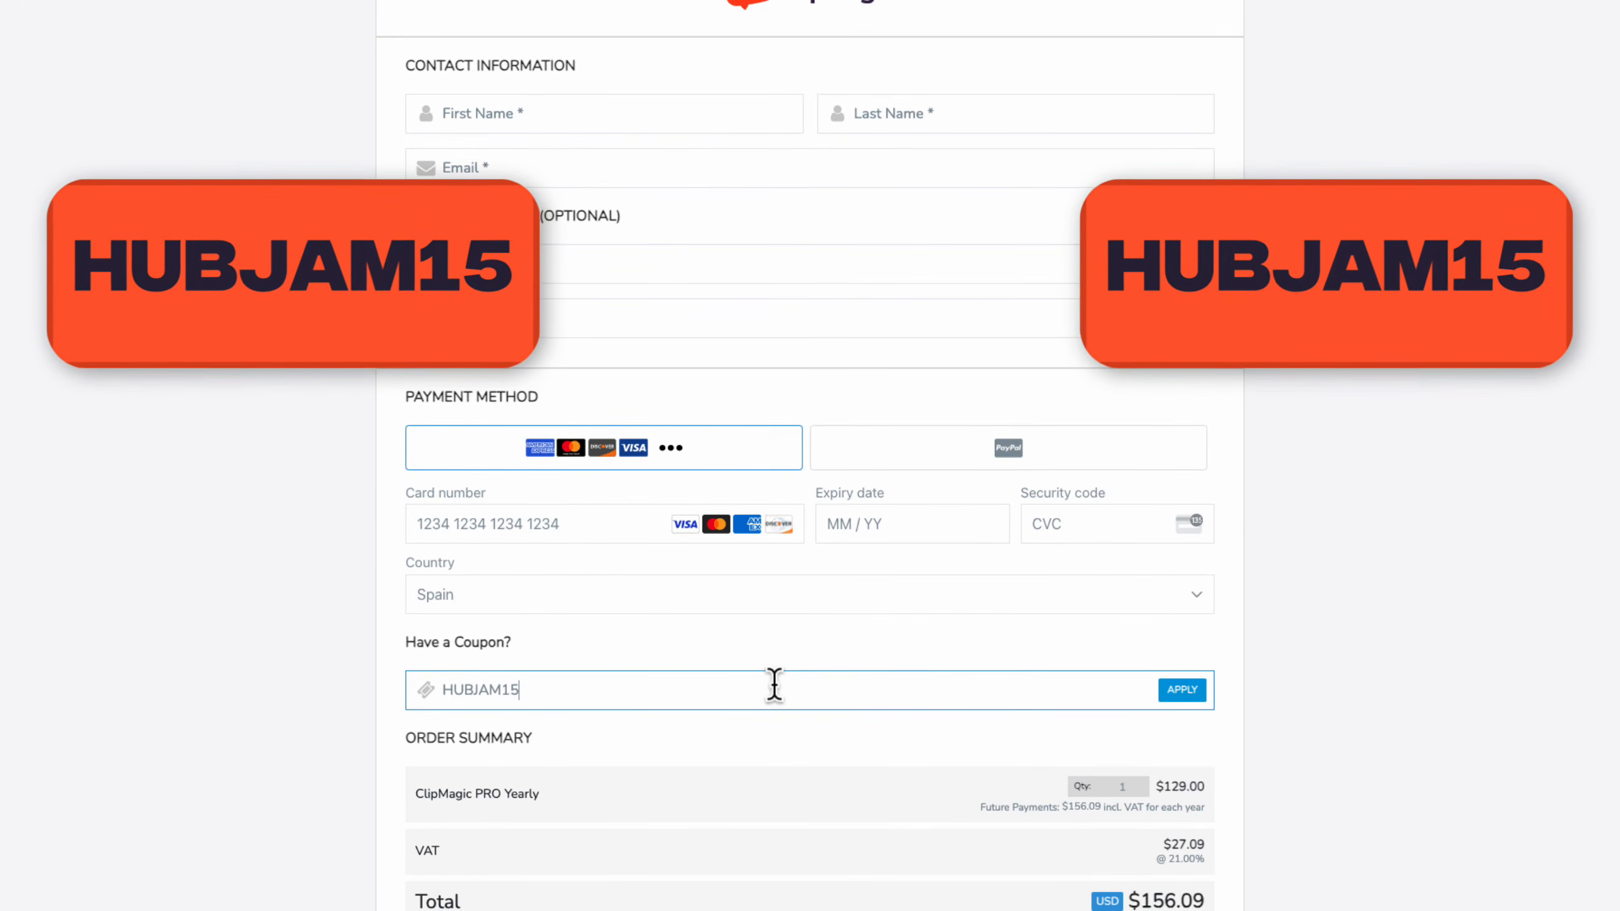
scroll(1464, 686, "down", 1)
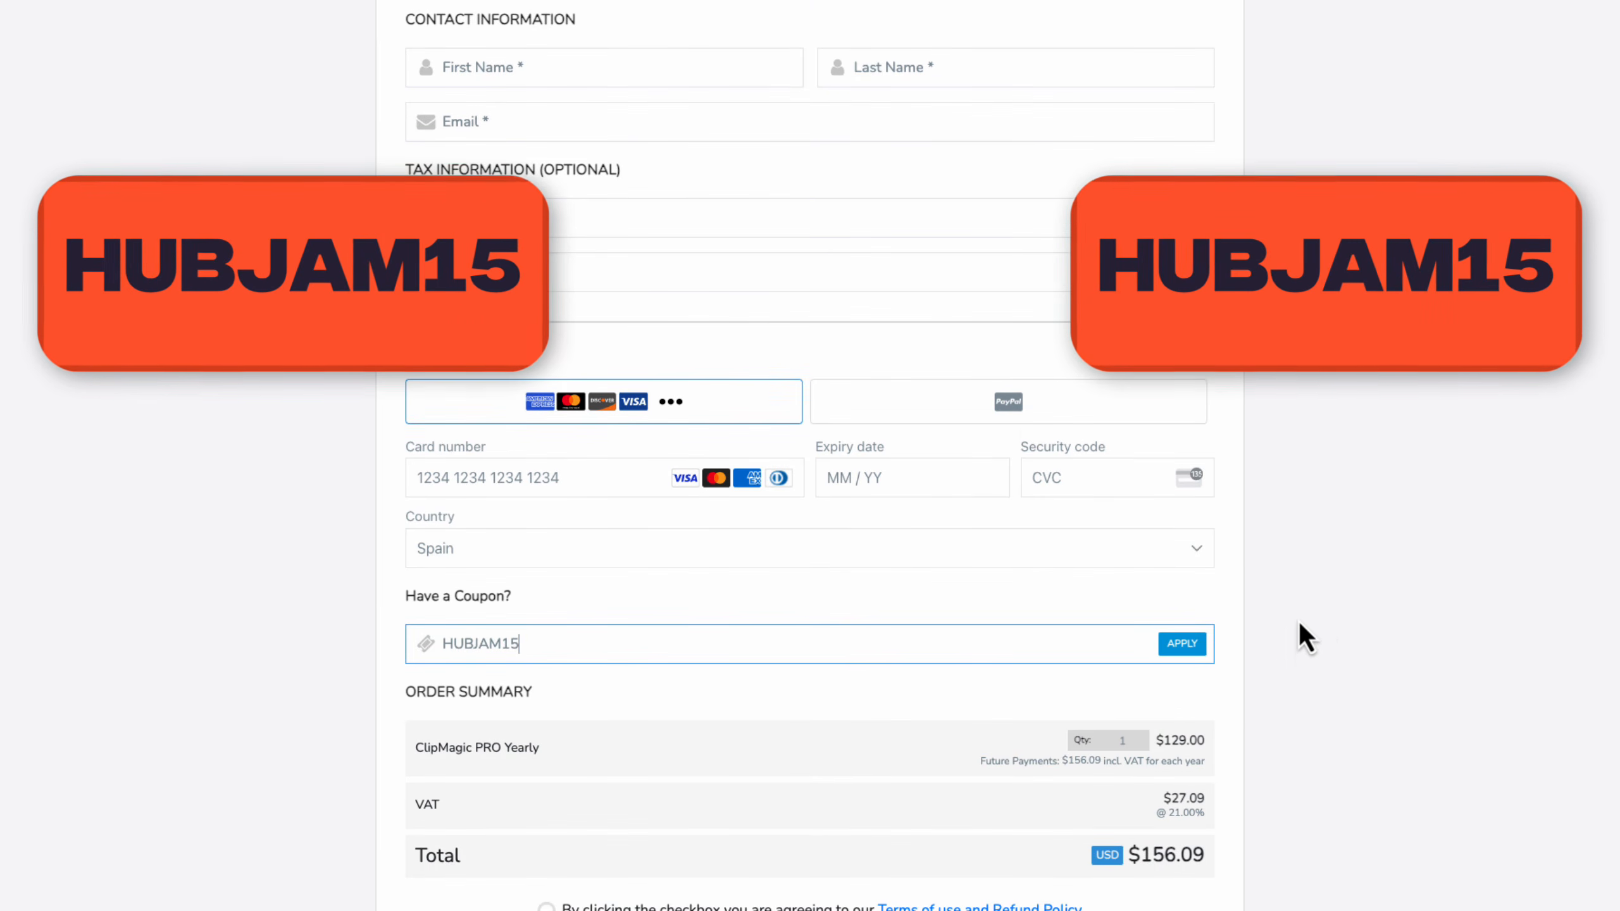
left_click(1182, 618)
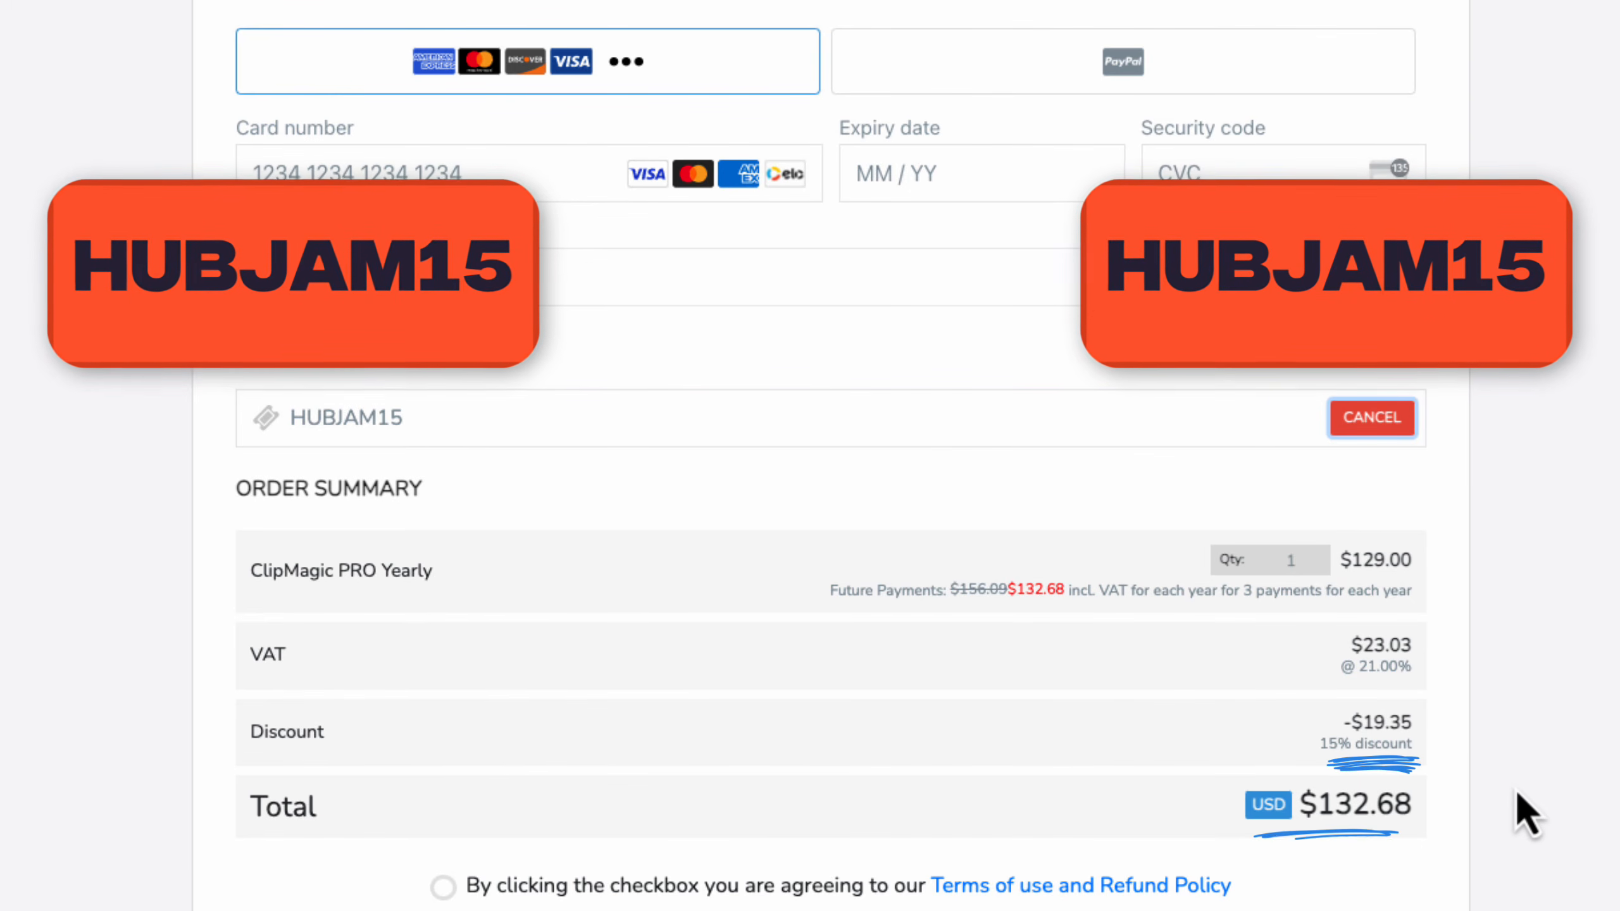
Start checkout for the monthly Pro plan and scroll down to its order total.
scroll(1529, 713, "up", 3)
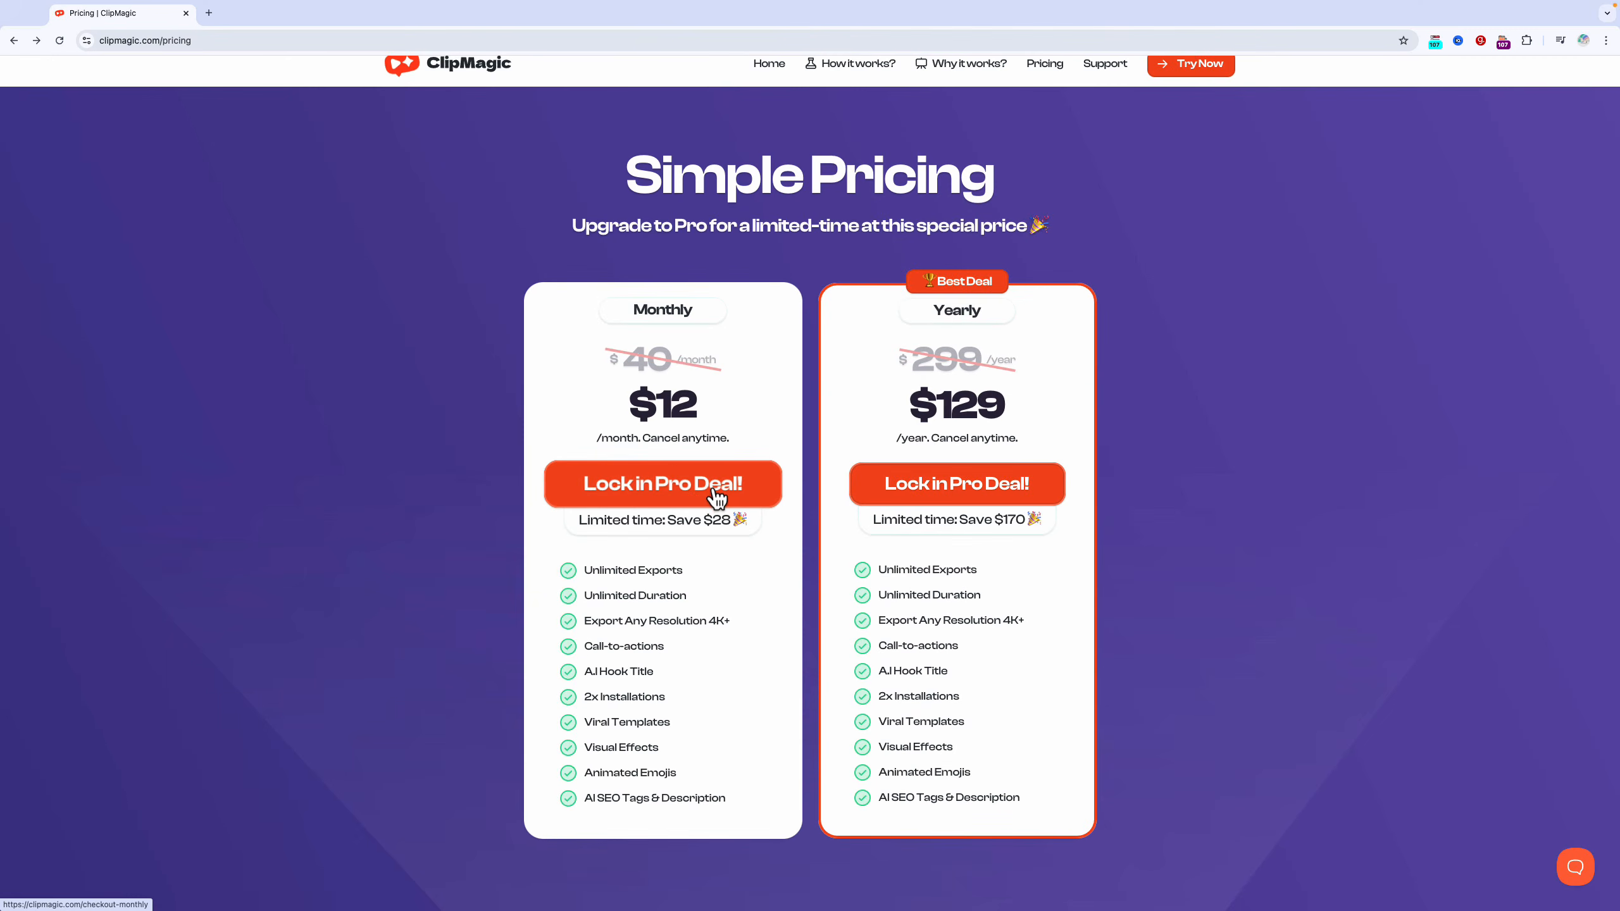
left_click(716, 496)
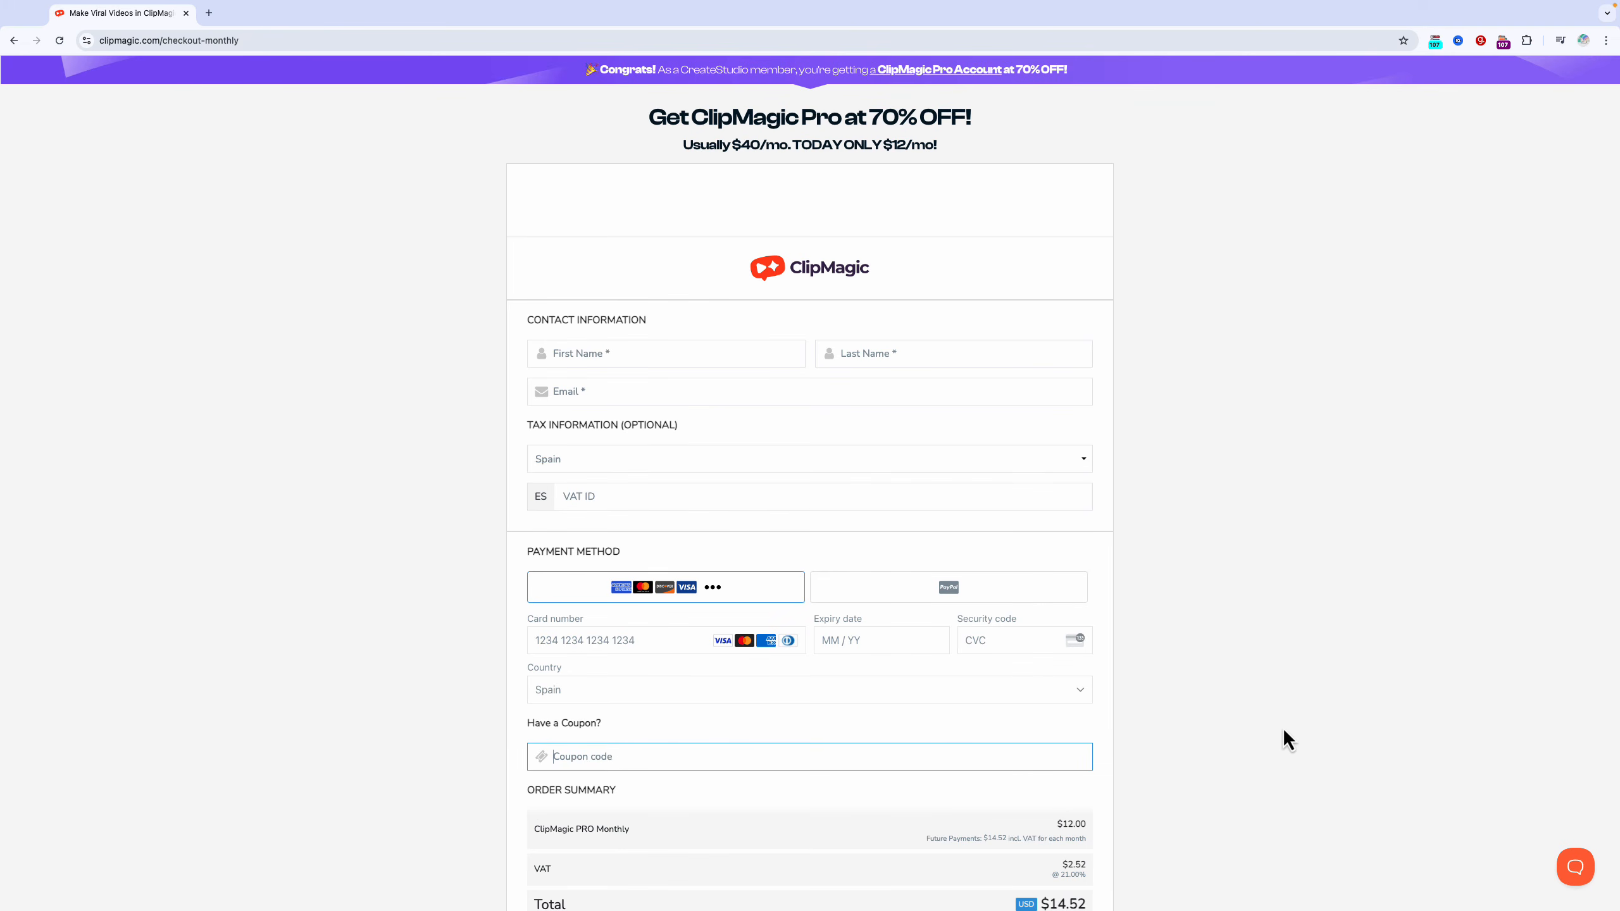
scroll(1284, 727, "down", 2)
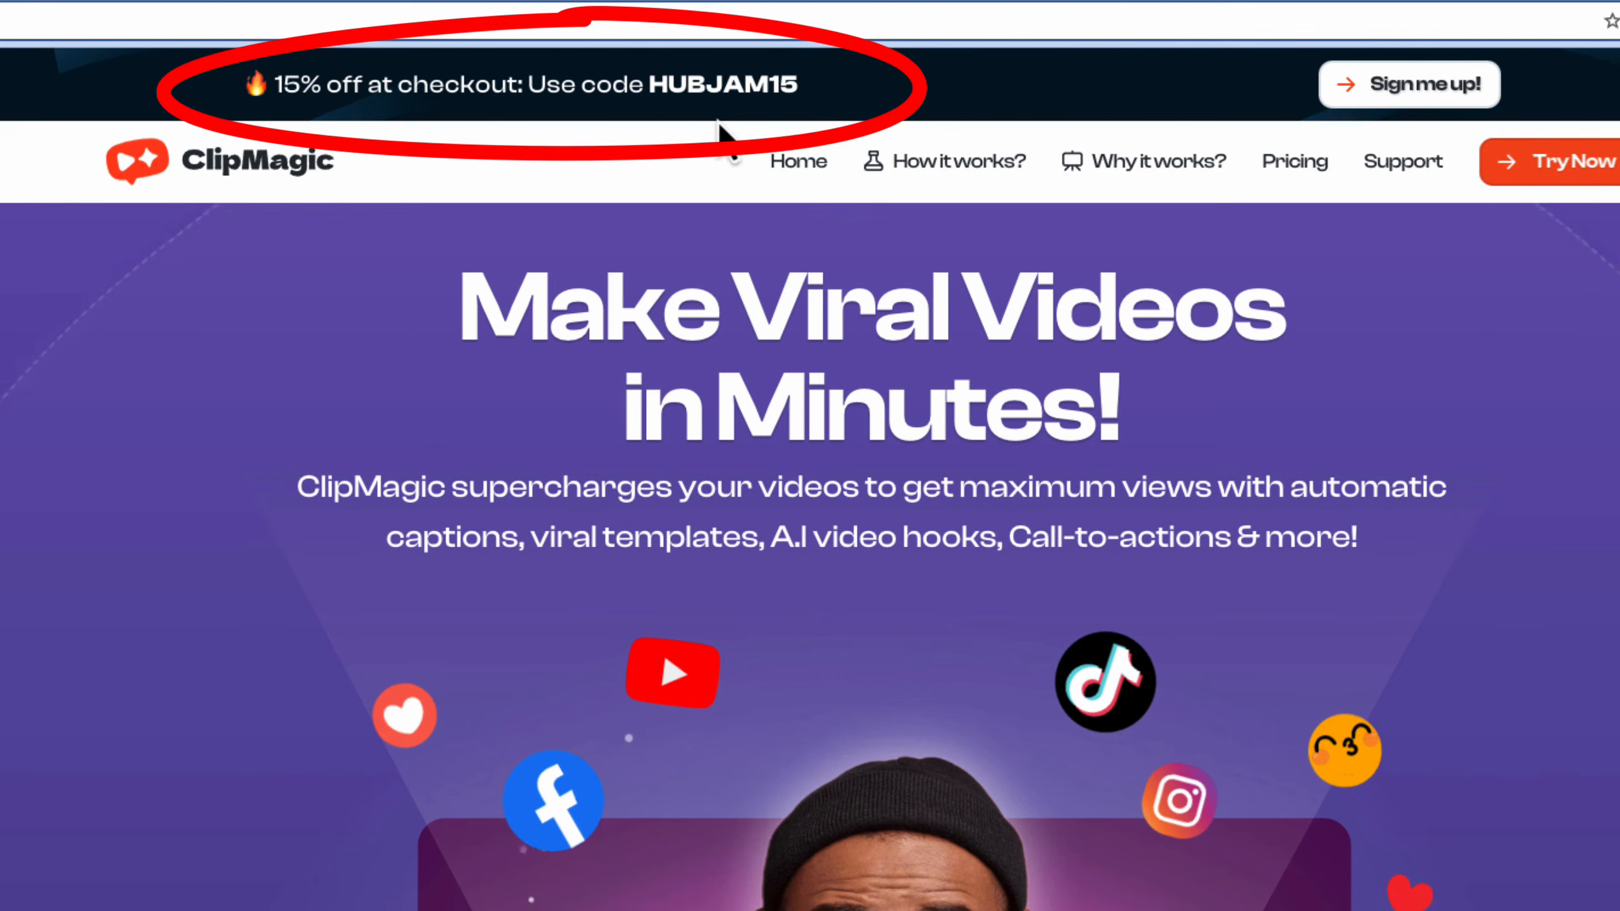
Scroll the homepage from the HUBJAM15 banner down to the Launch Deal Pro pricing.
scroll(1303, 804, "down", 15)
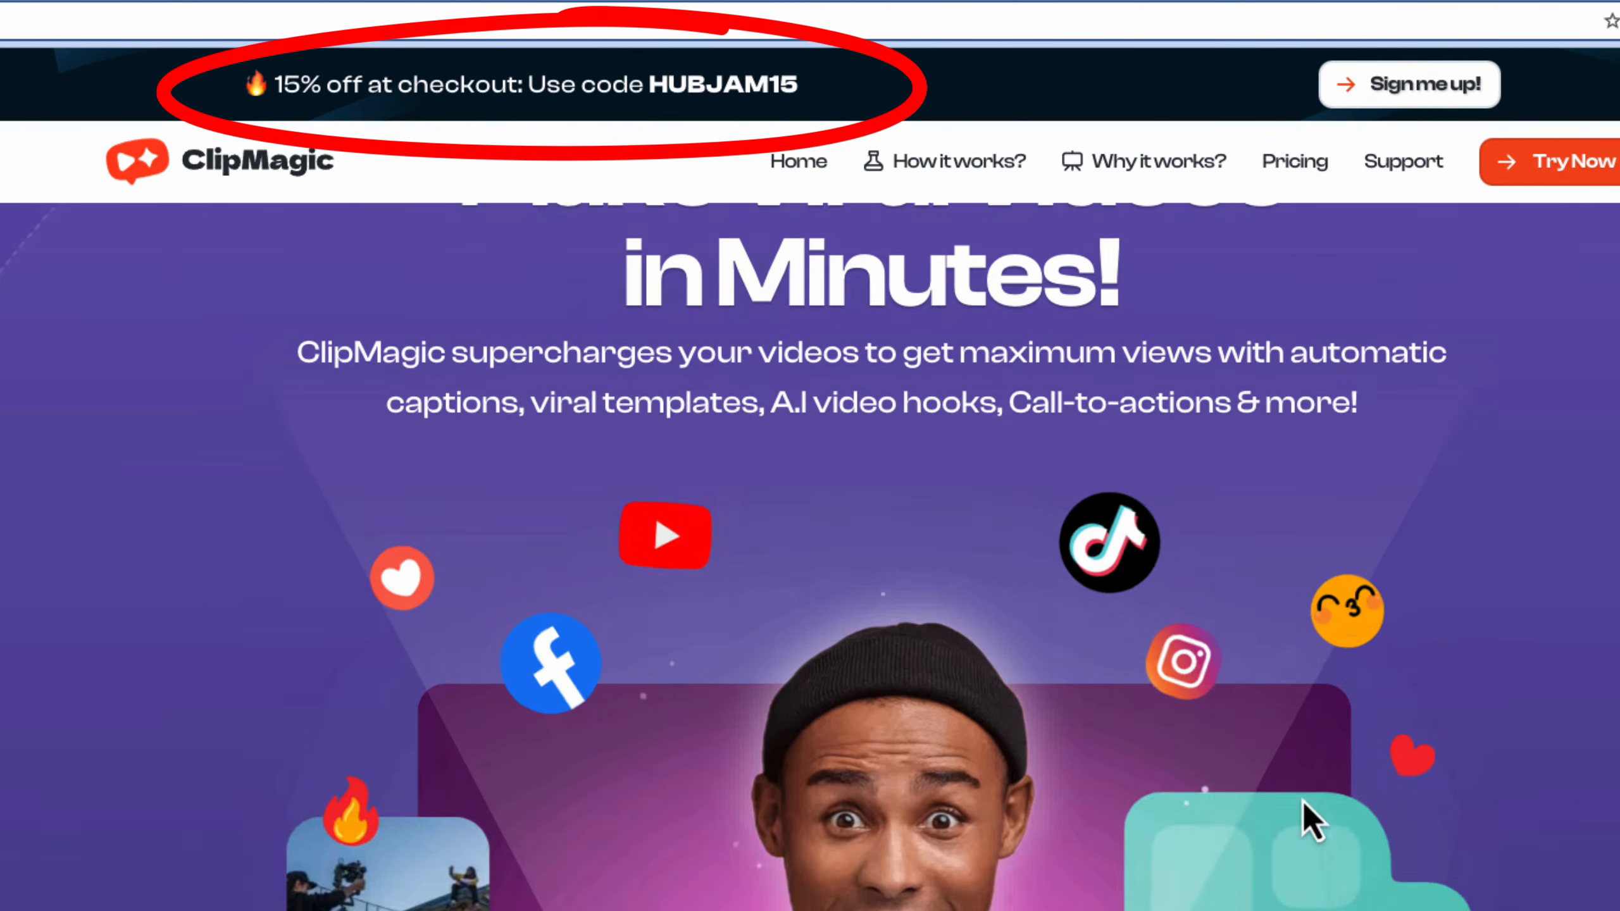